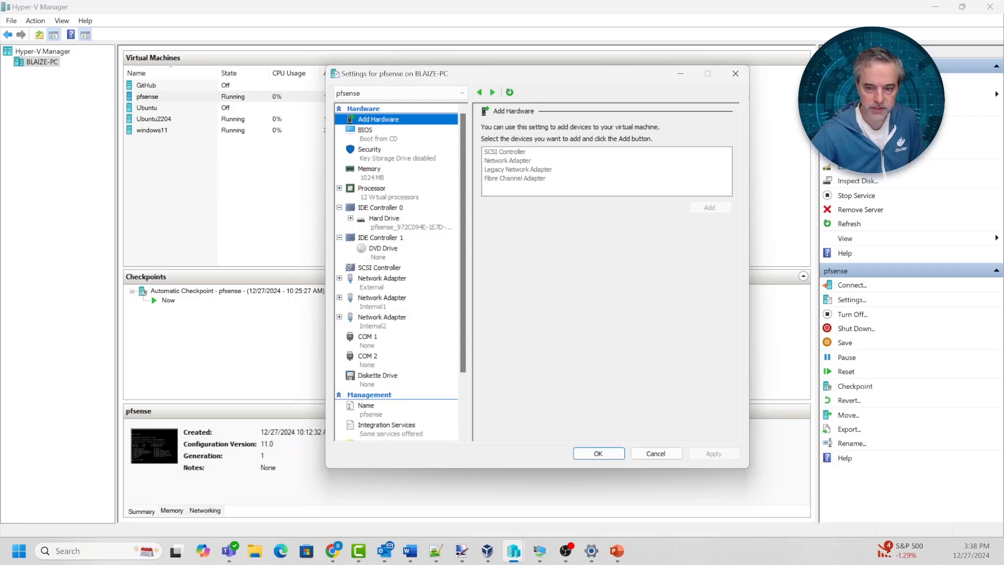
Review the pfsense VM's network adapters, including the External and Internal2 ones, then close its settings
click(381, 282)
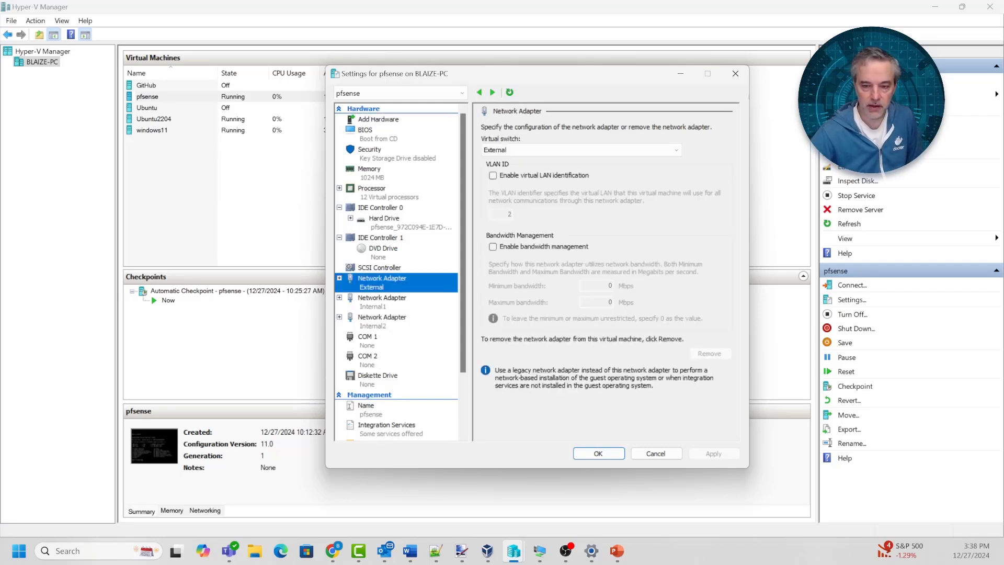
click(382, 301)
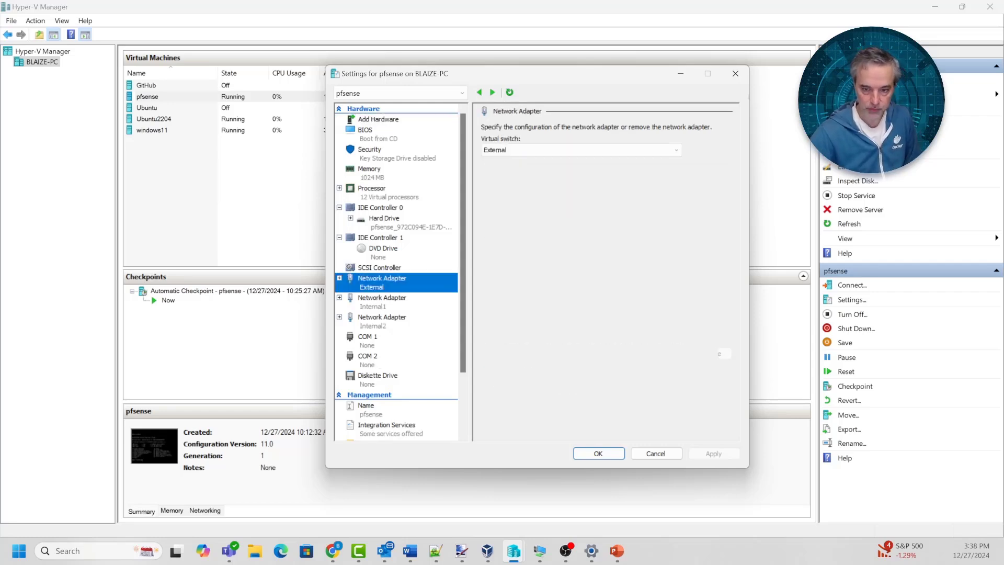
click(381, 321)
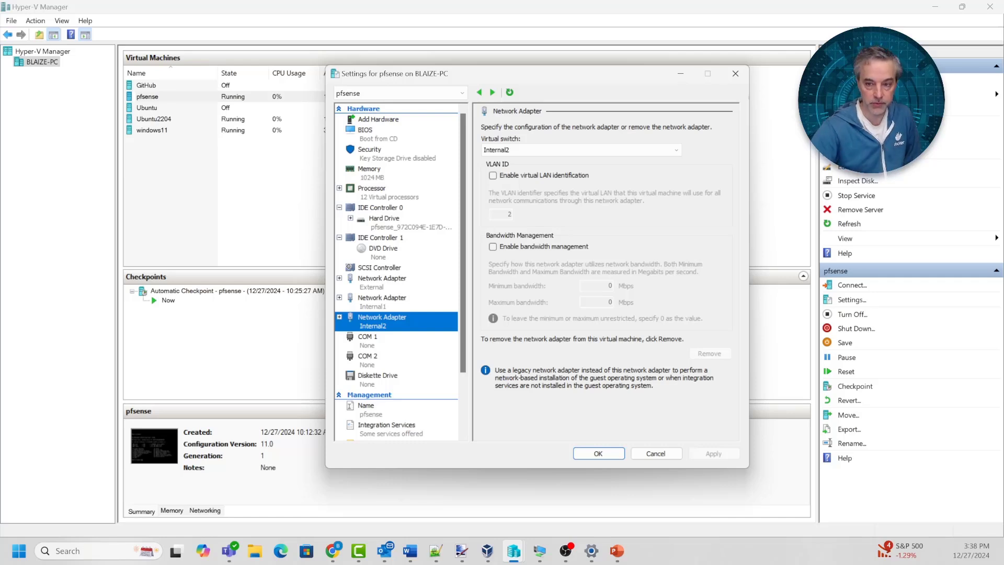
click(655, 453)
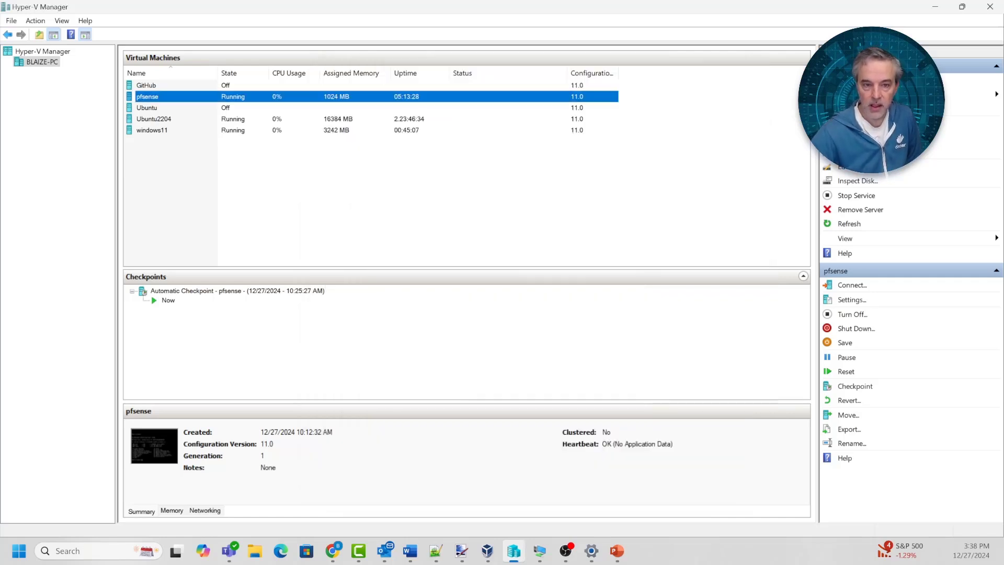
Confirm the windows11 adapter stays on Internal1, collapse Checkpoints, and connect to windows11
click(152, 130)
right_click(151, 130)
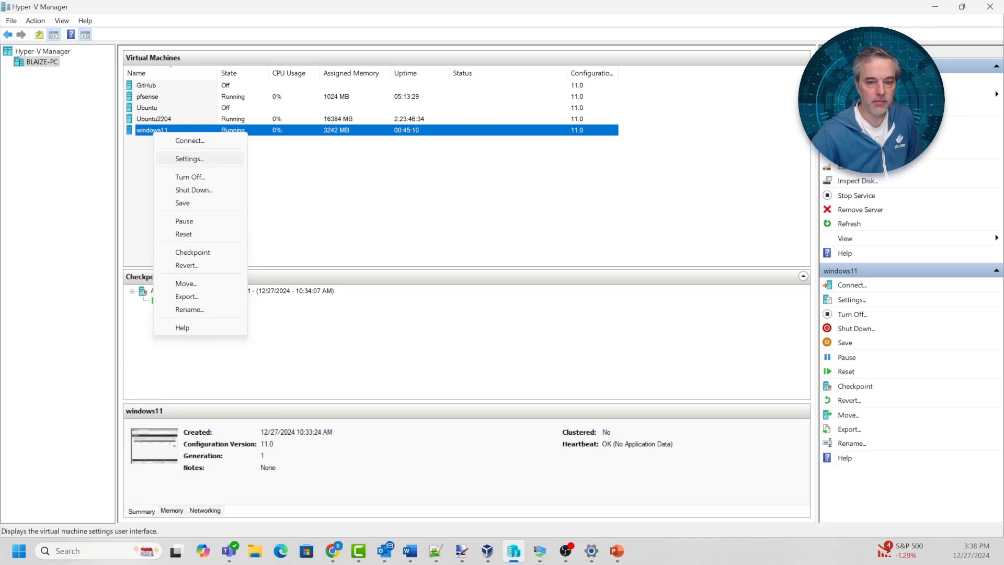
click(189, 158)
click(382, 278)
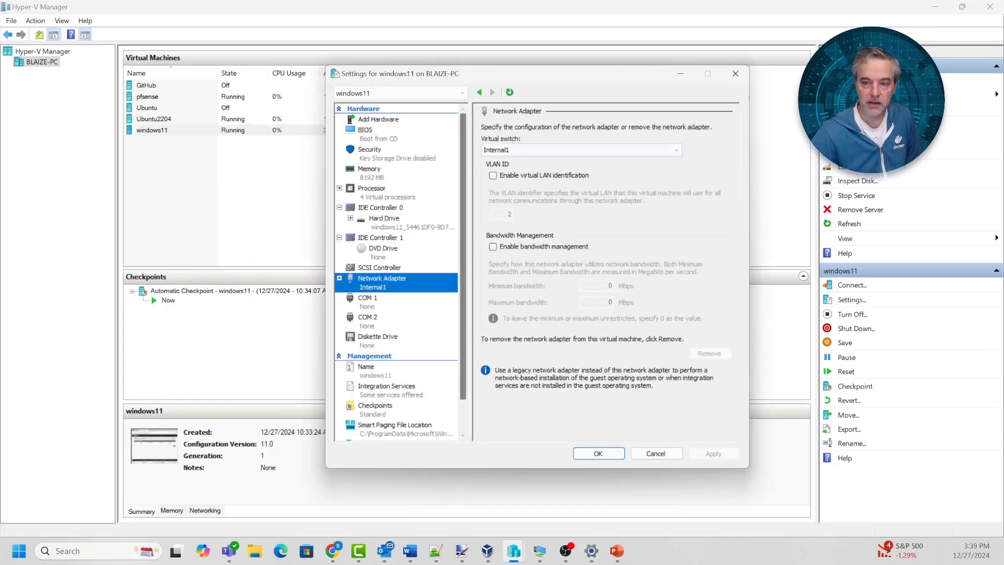
click(581, 150)
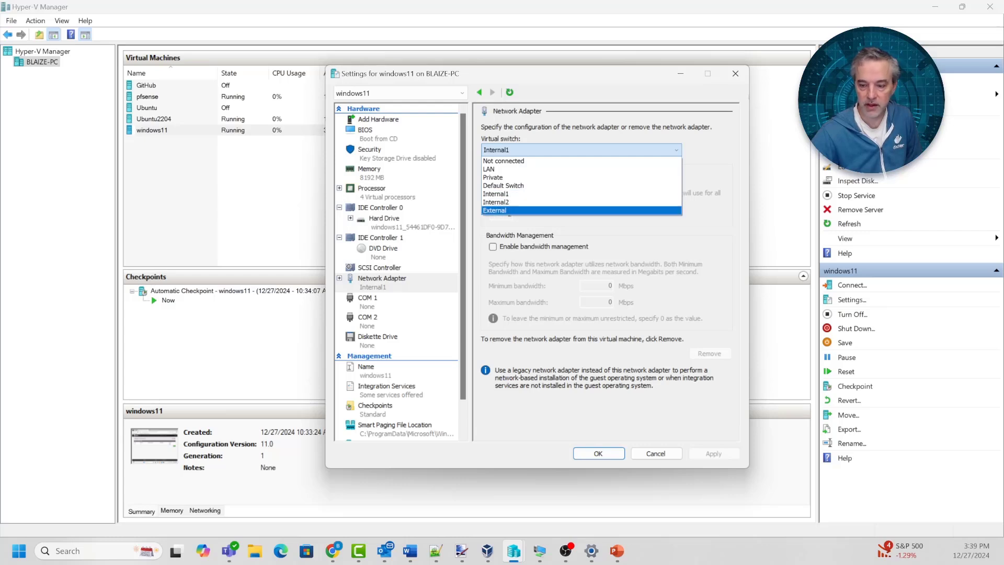
click(656, 453)
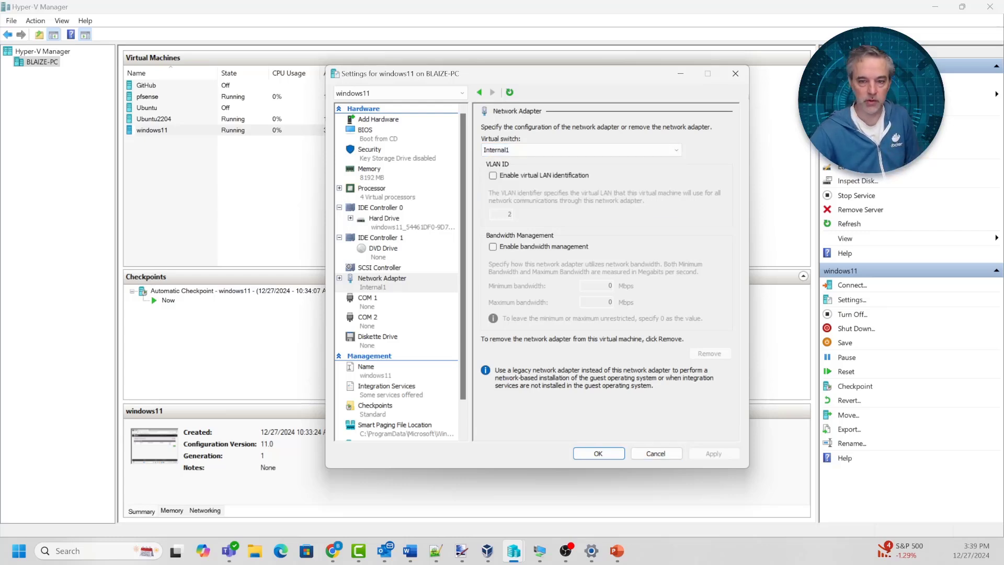
click(656, 453)
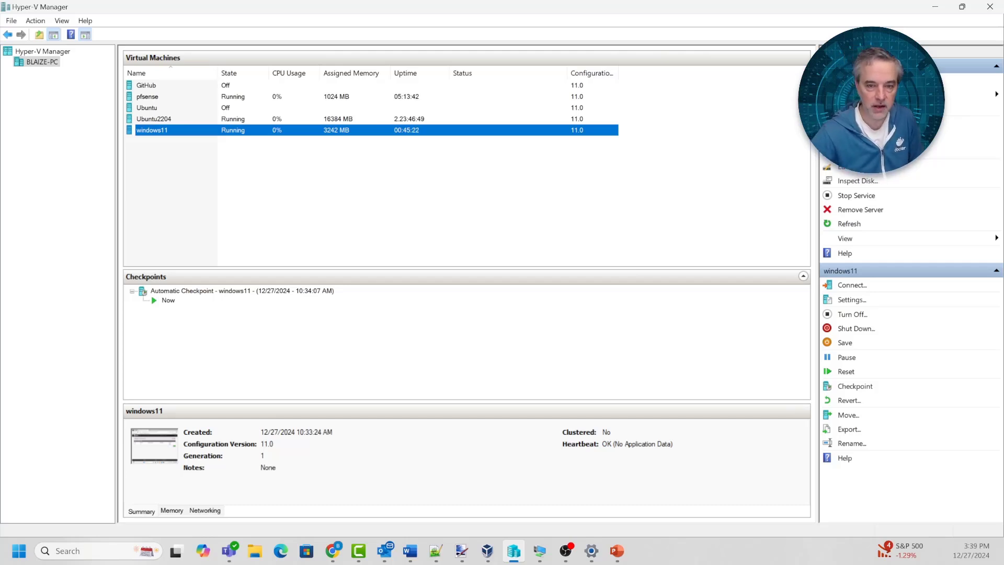
click(803, 276)
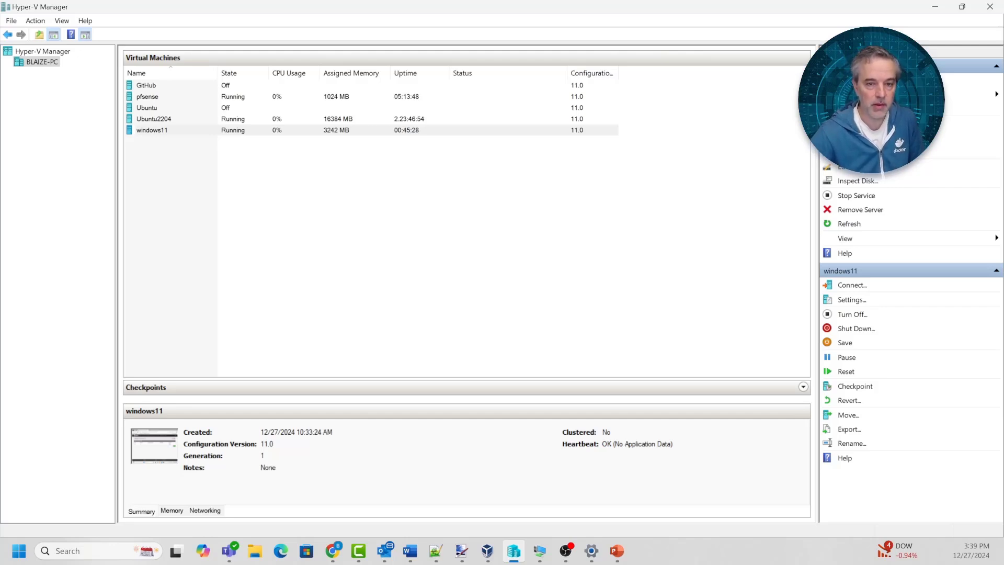
double_click(152, 131)
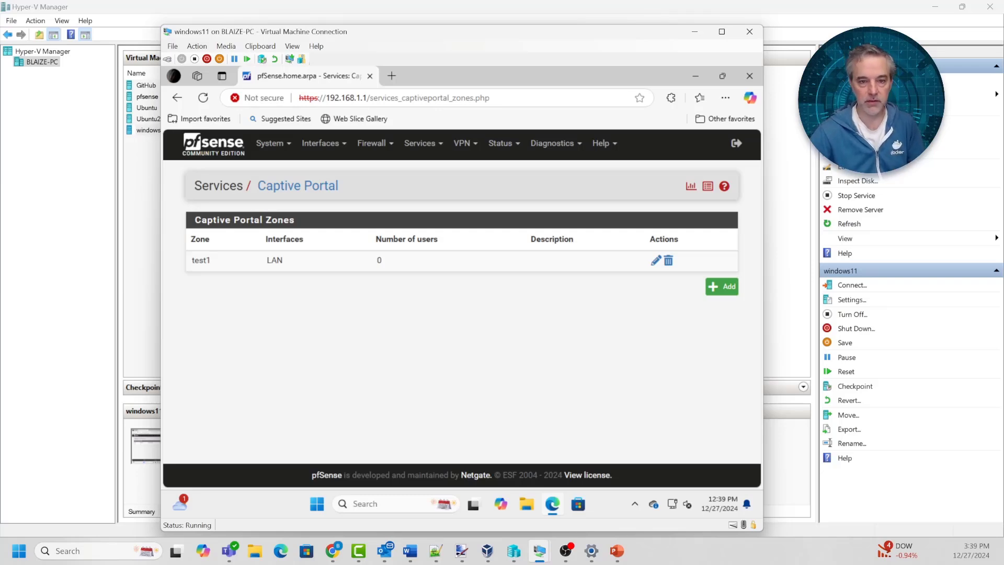
Go to the pfSense Status Dashboard and browse the Interfaces and Services menus
click(213, 143)
scroll(461, 309, down, 8)
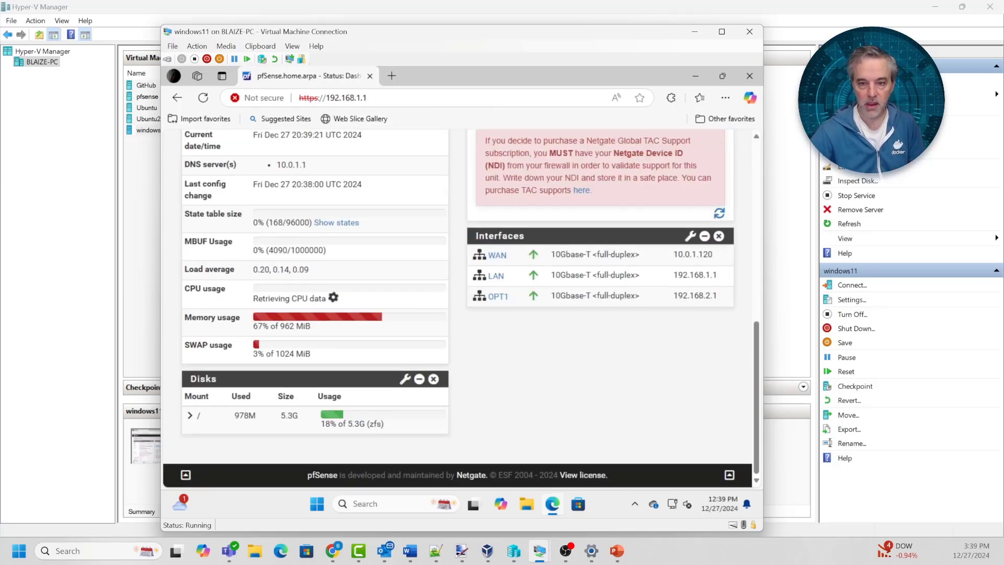
scroll(462, 309, up, 8)
click(315, 143)
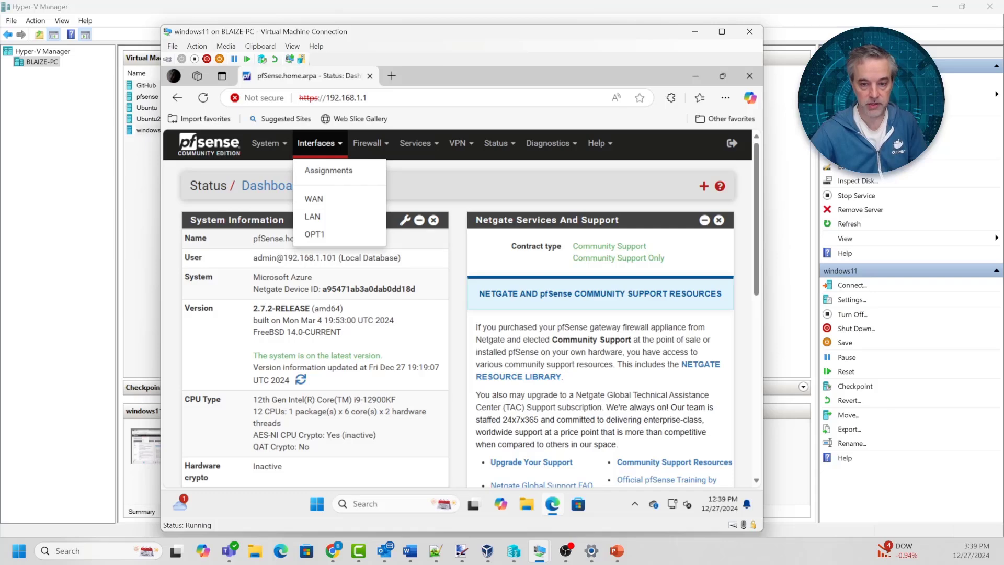
click(416, 143)
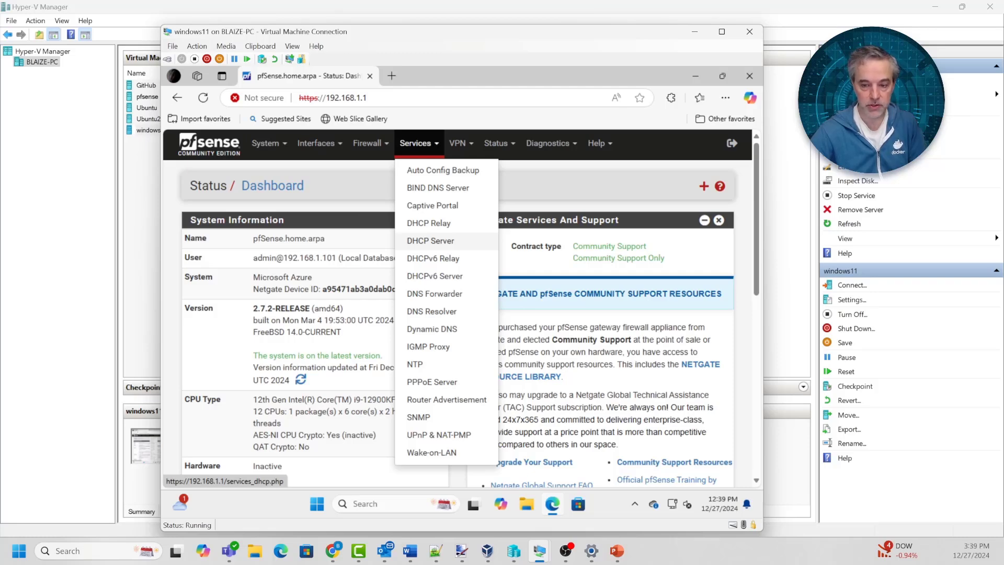
Open the DHCP Server settings and review the LAN address pool start
click(430, 240)
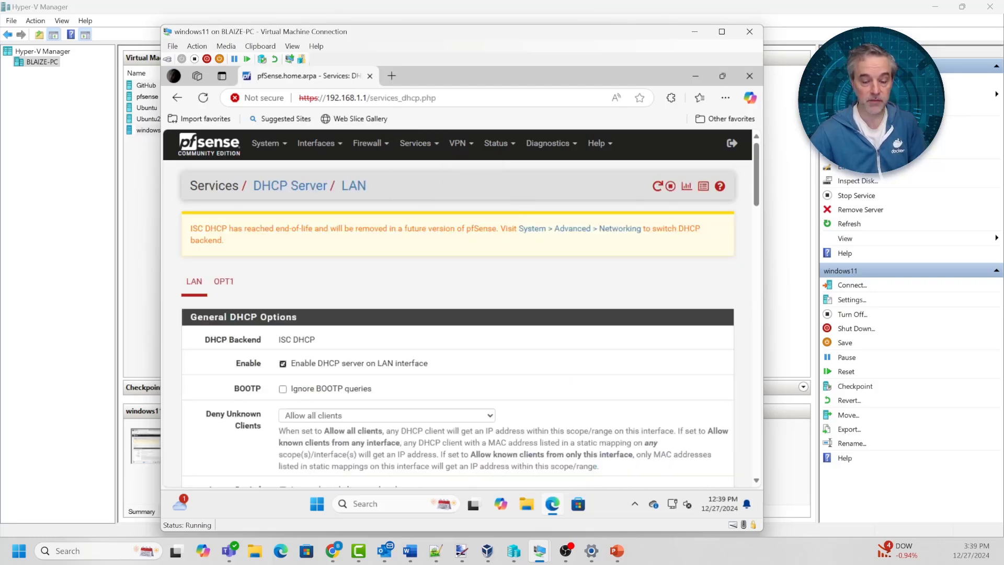
scroll(458, 308, down, 5)
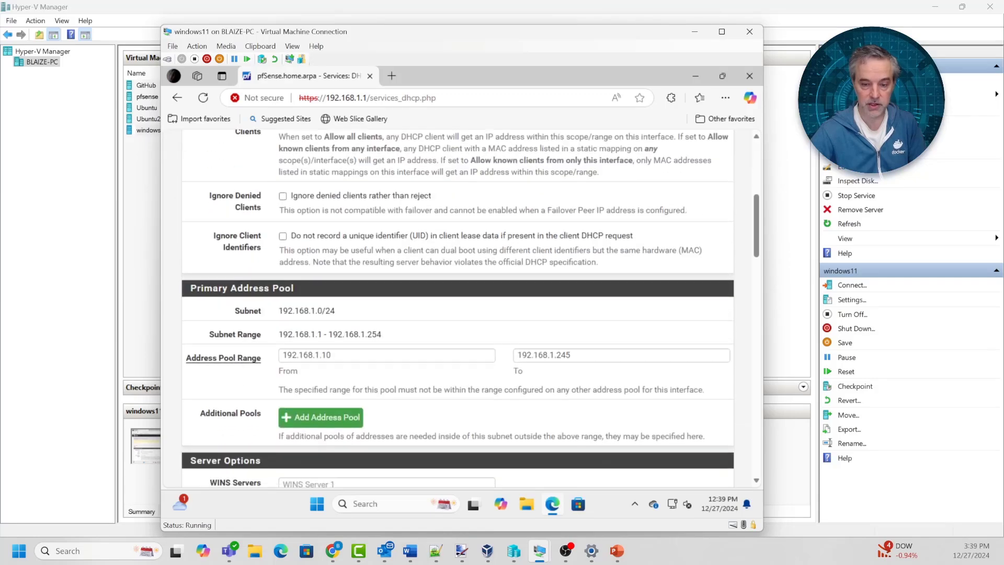
scroll(457, 308, up, 3)
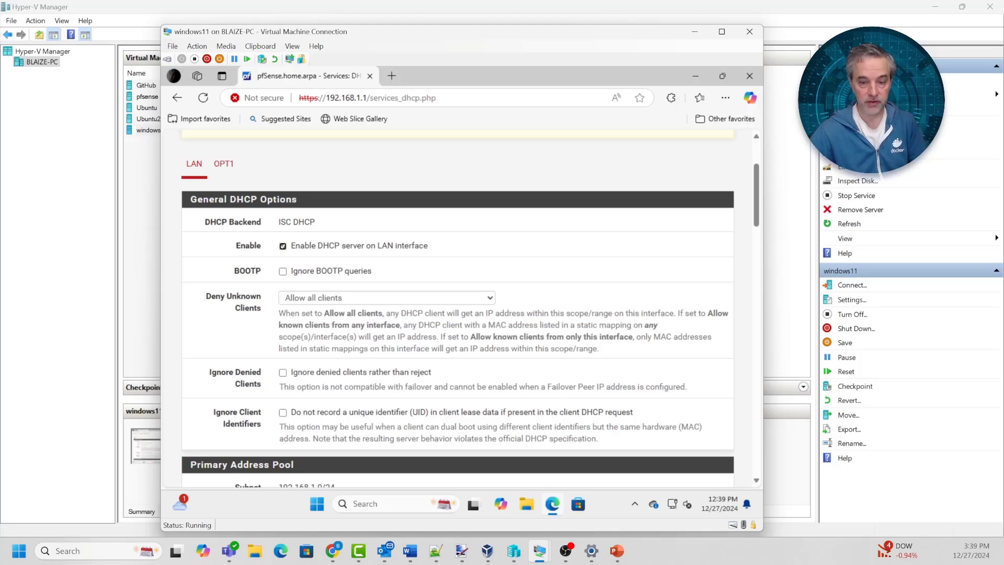
scroll(458, 309, down, 3)
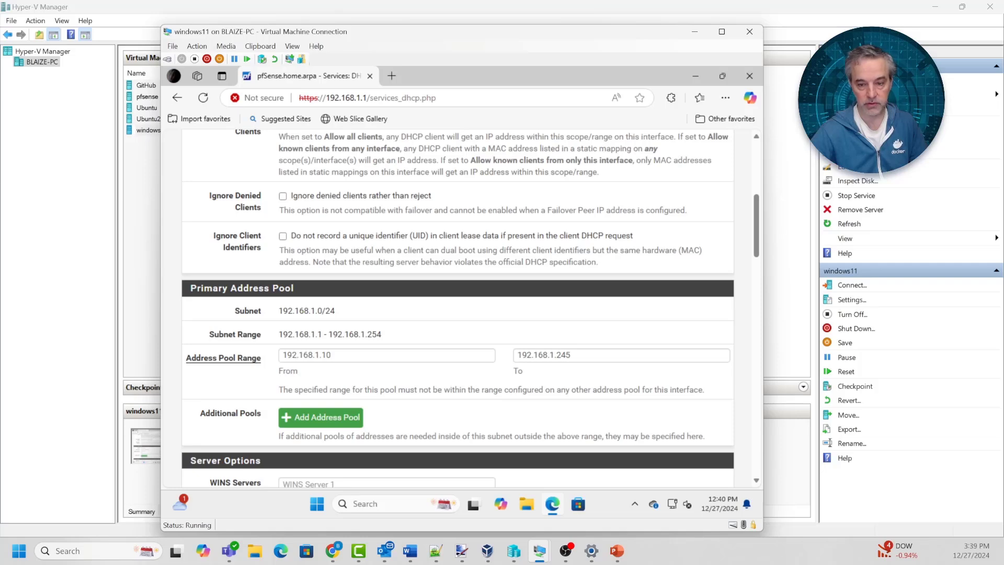
drag(322, 355, 332, 355)
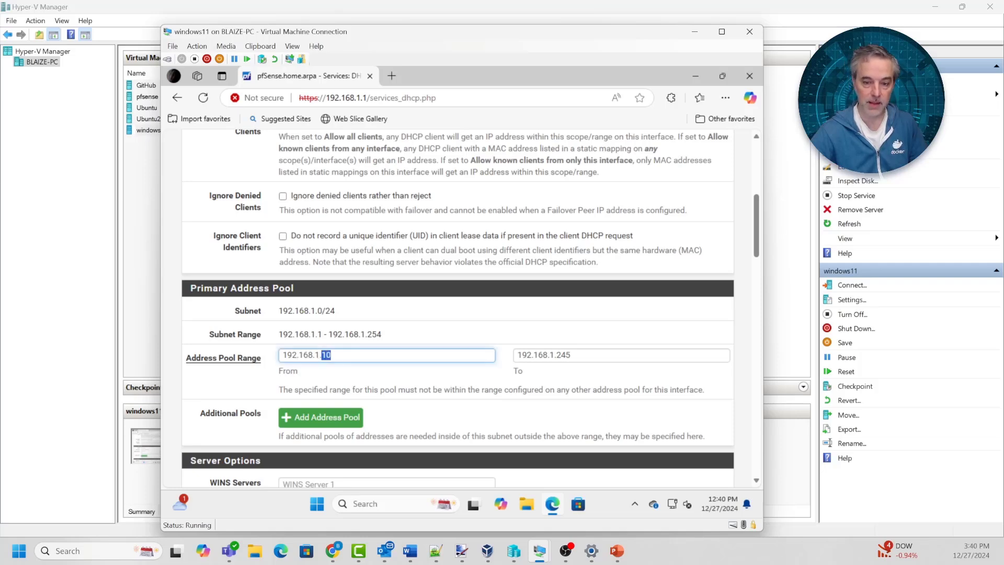
scroll(457, 308, up, 5)
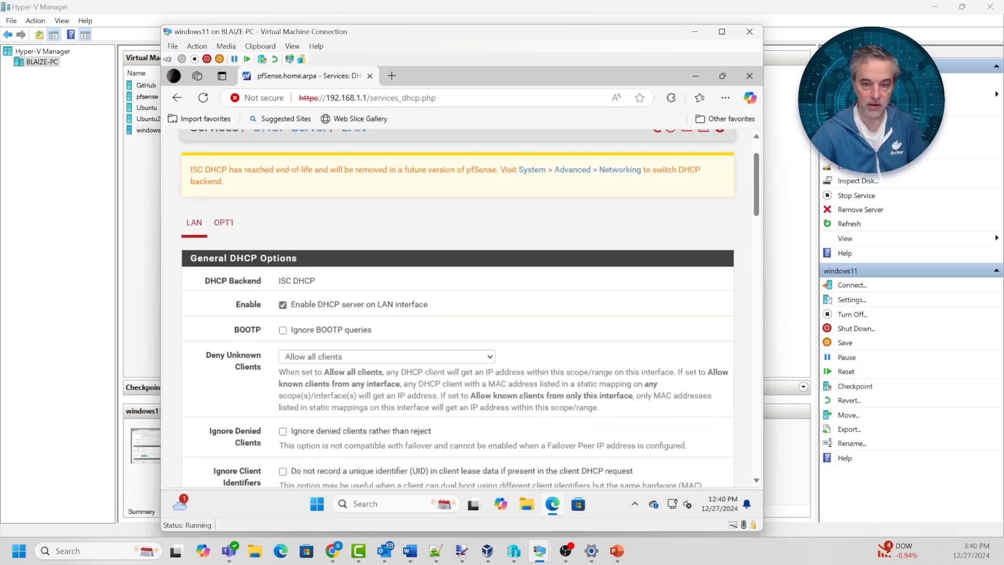
Switch to the OPT1 DHCP settings and review its address pool start
click(223, 280)
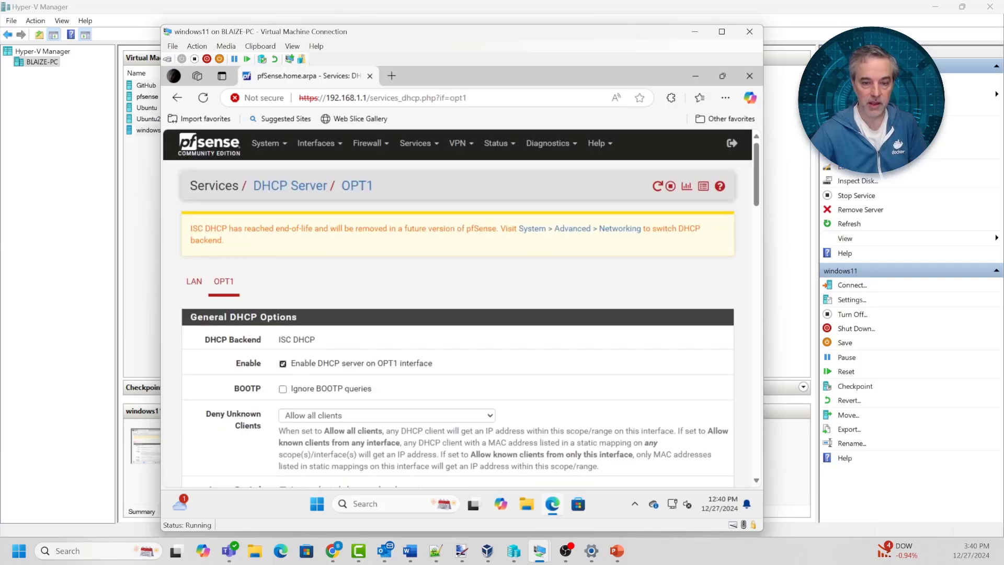
scroll(457, 306, down, 3)
scroll(457, 306, down, 5)
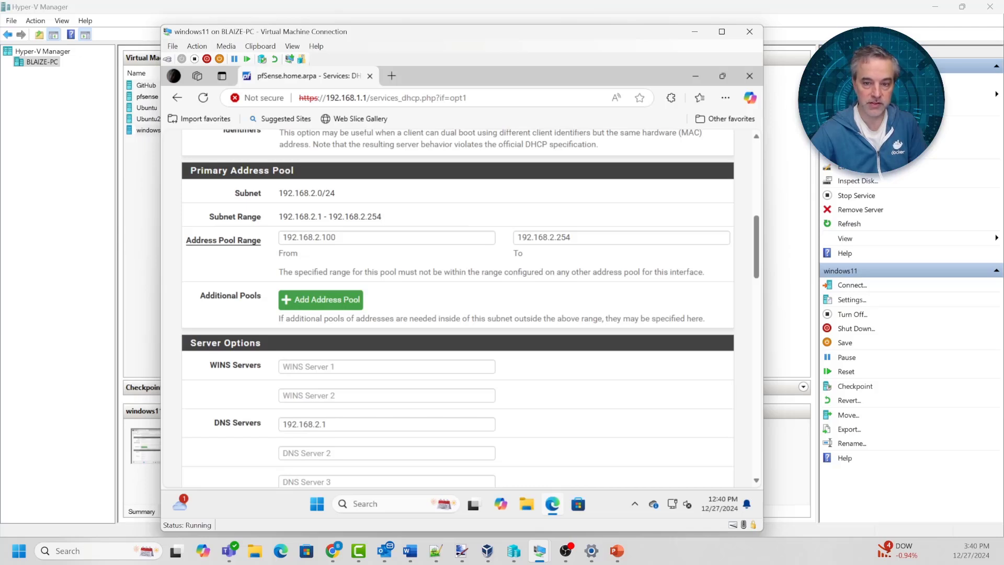
drag(337, 237, 320, 238)
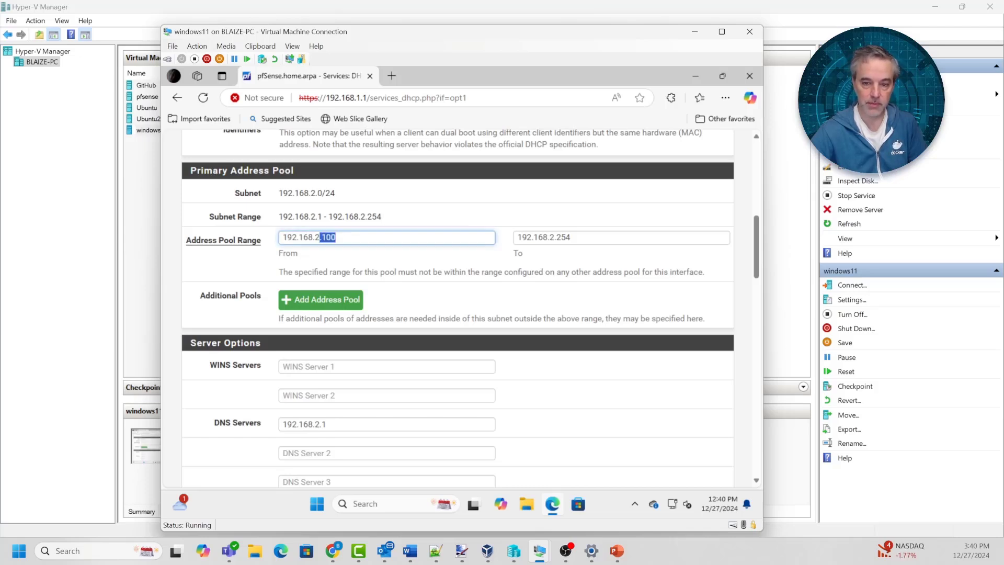
scroll(458, 309, up, 8)
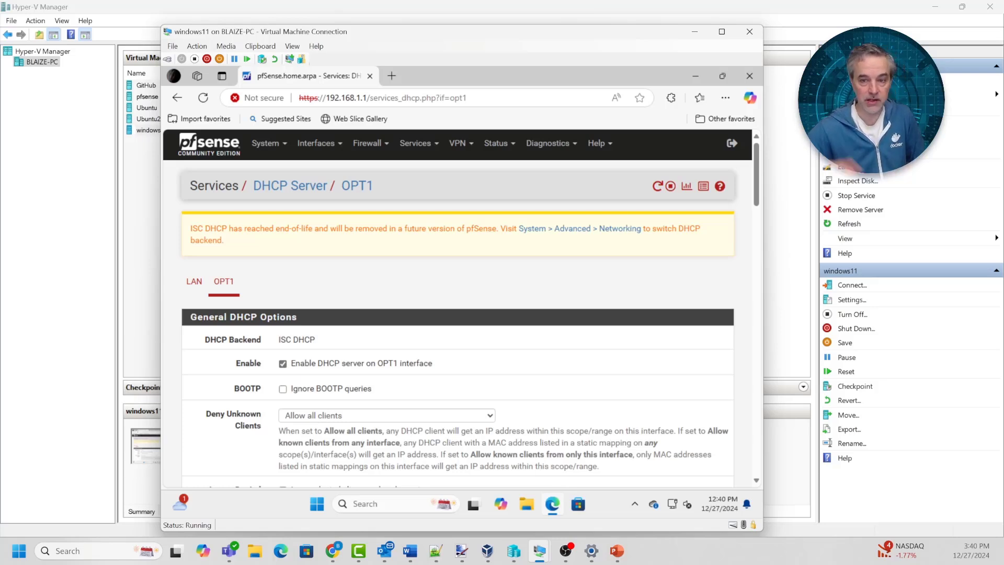
click(367, 142)
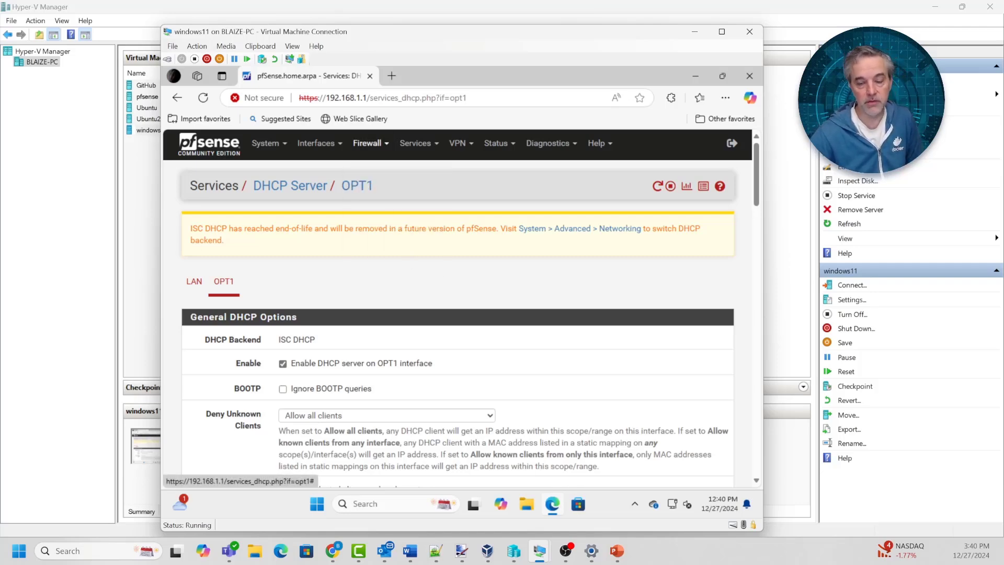
On Firewall Schedules, remove LightsOnHours and start a new schedule named LightsOnHours1
click(378, 223)
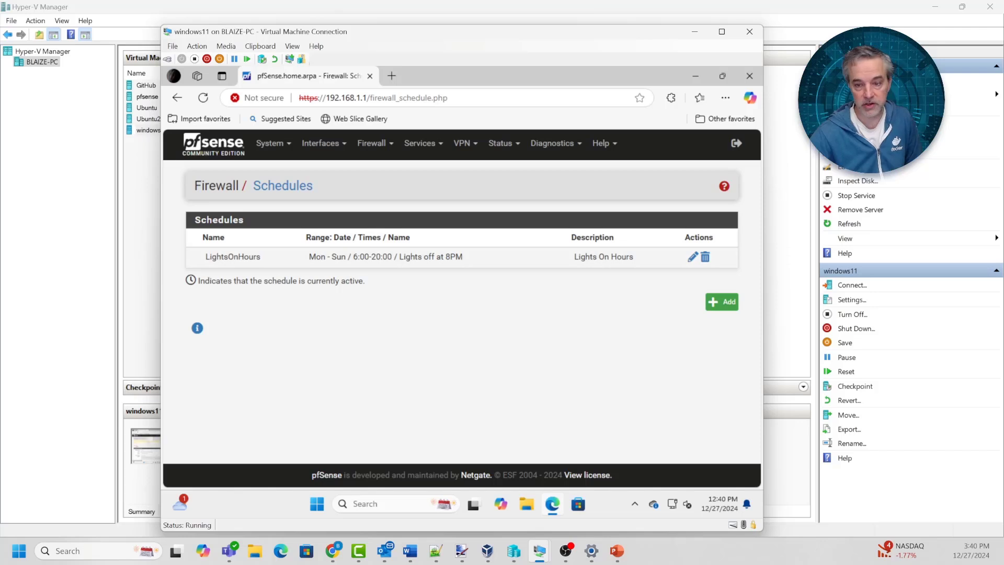
click(705, 257)
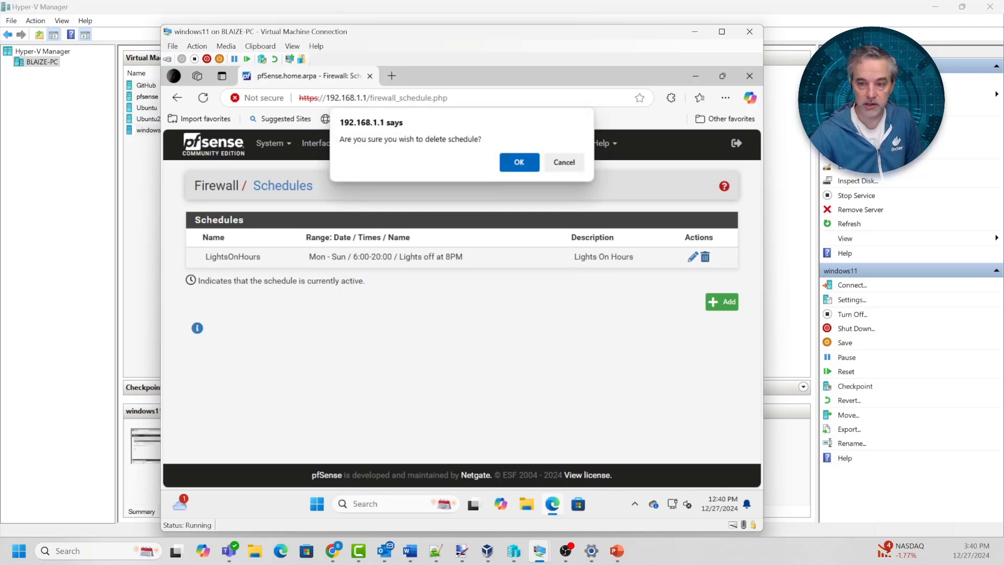
key(Return)
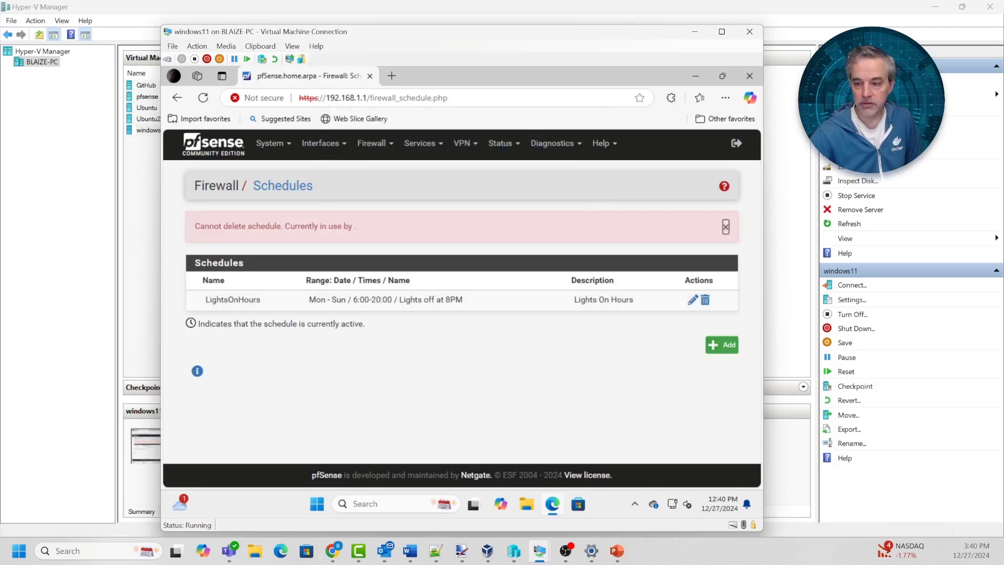
click(722, 345)
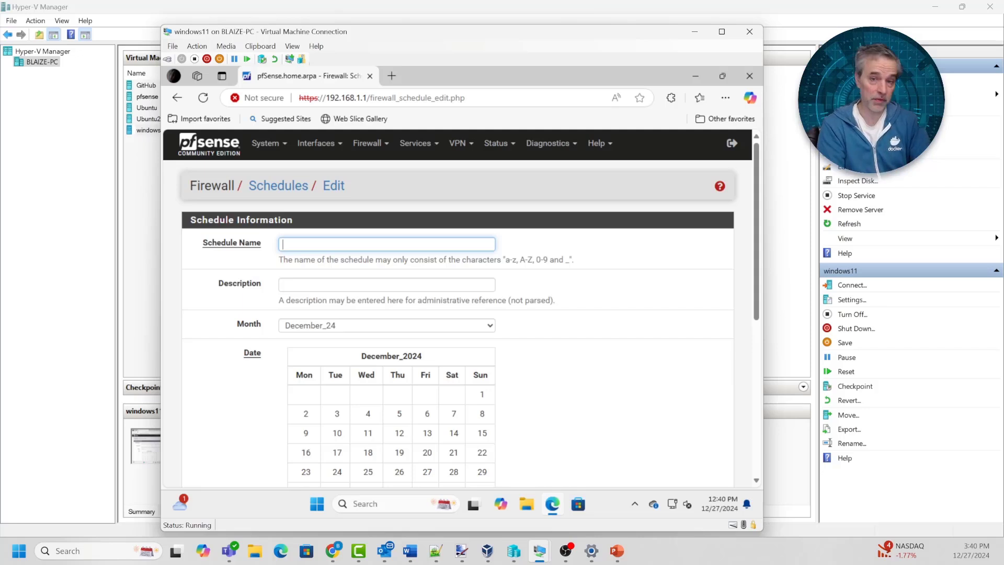
text(Lights)
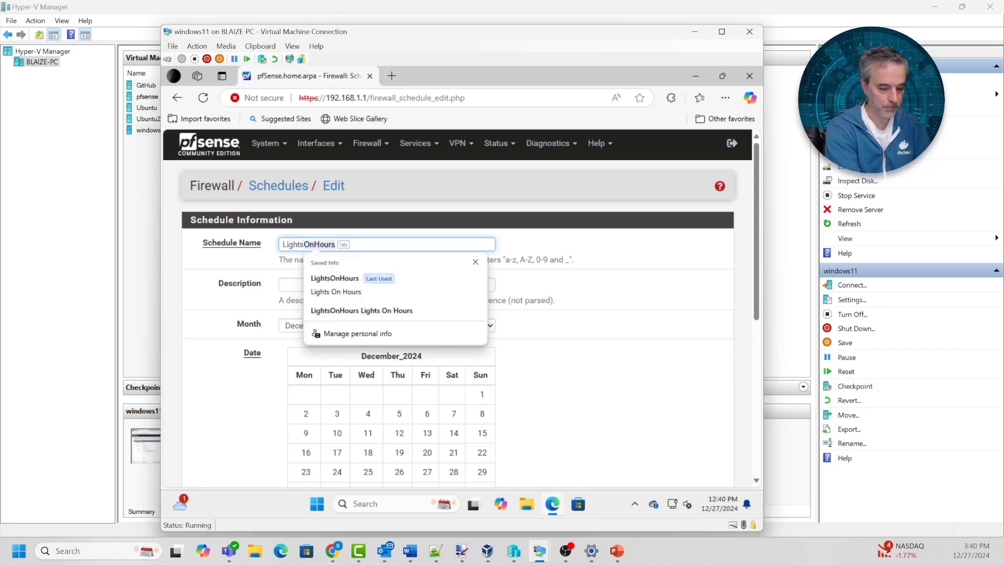
text(OnHours1)
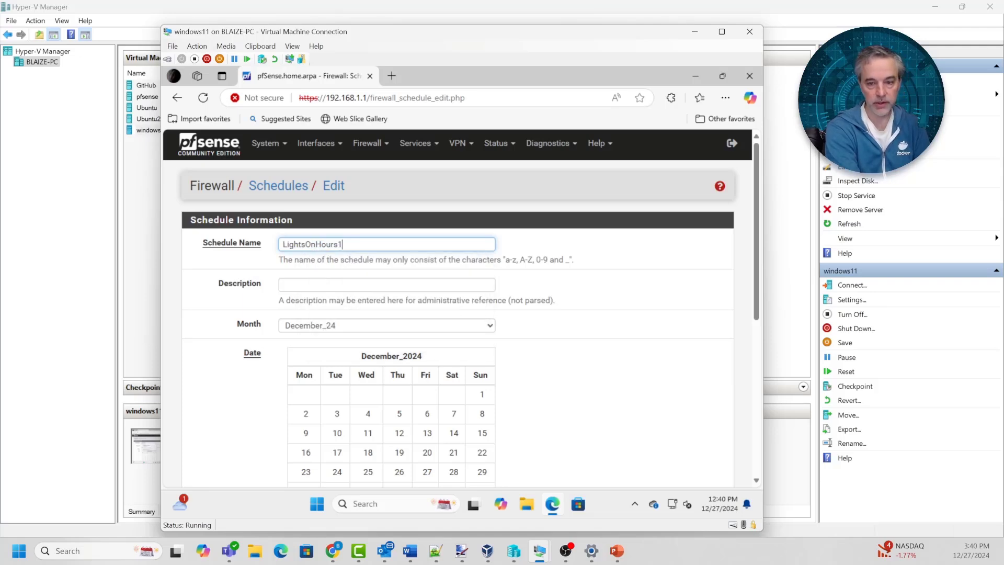
Describe the schedule as 'Accessible Between 6AM and 8PM', fixing the spelling
scroll(460, 309, down, 1)
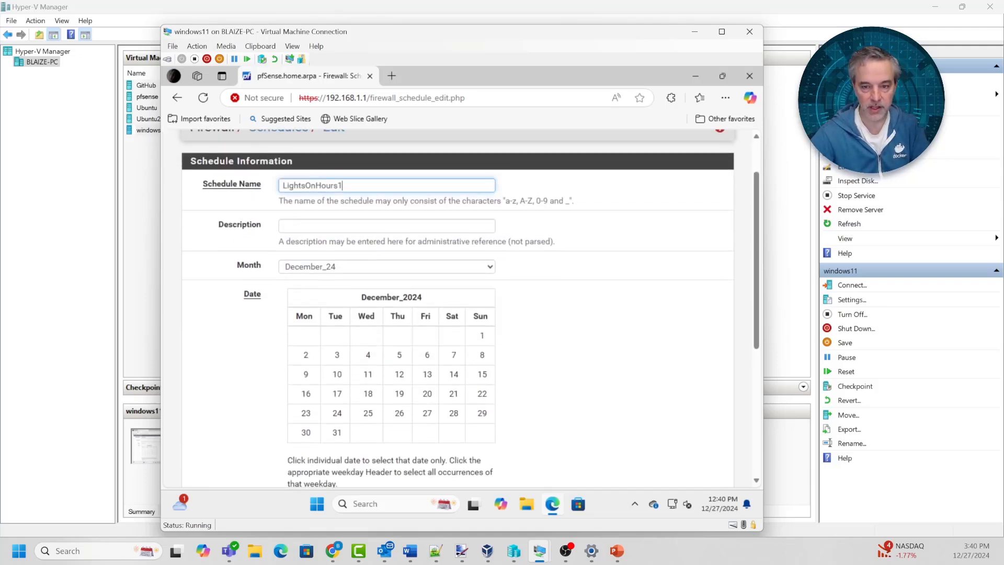
click(386, 225)
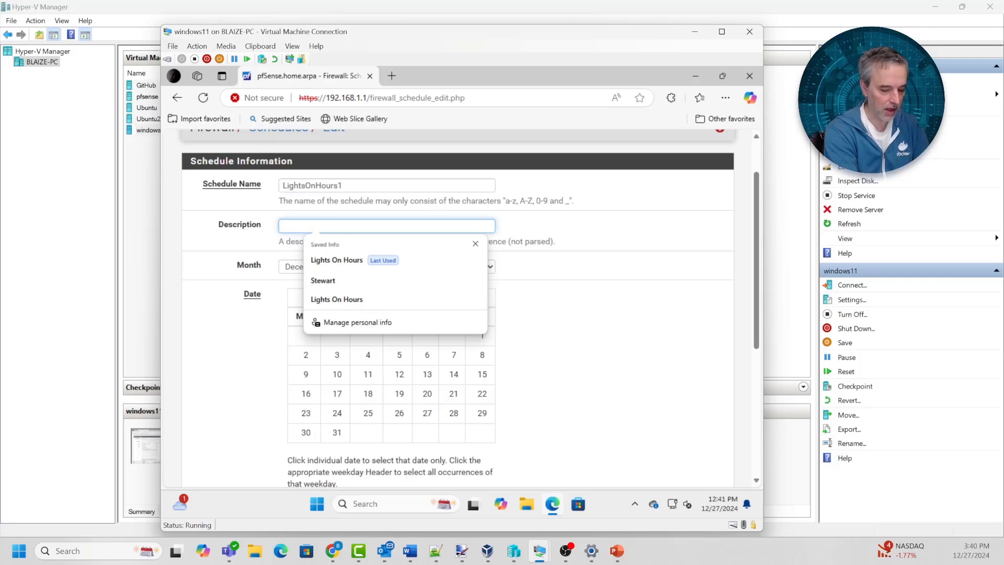
text(Accesi)
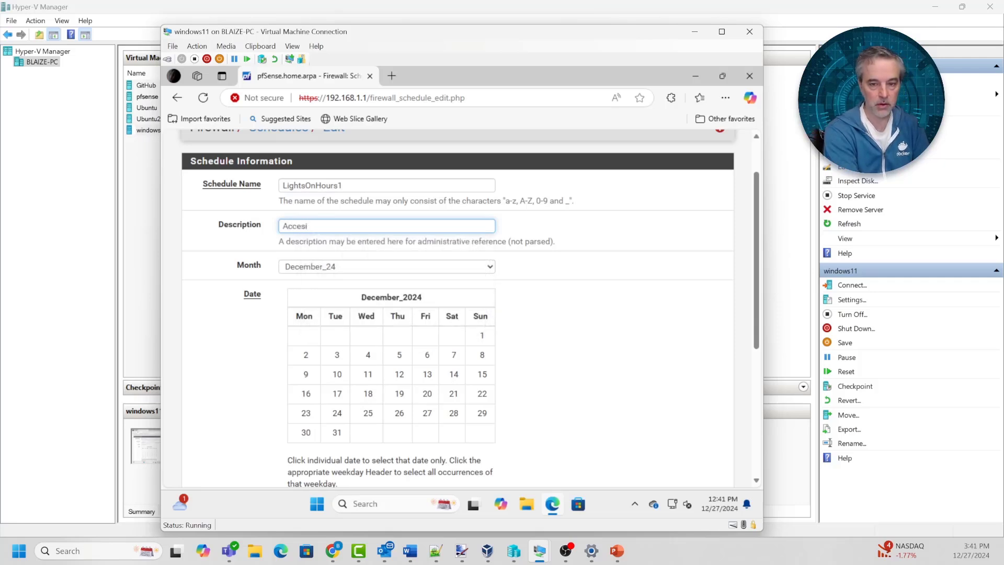
text(ble)
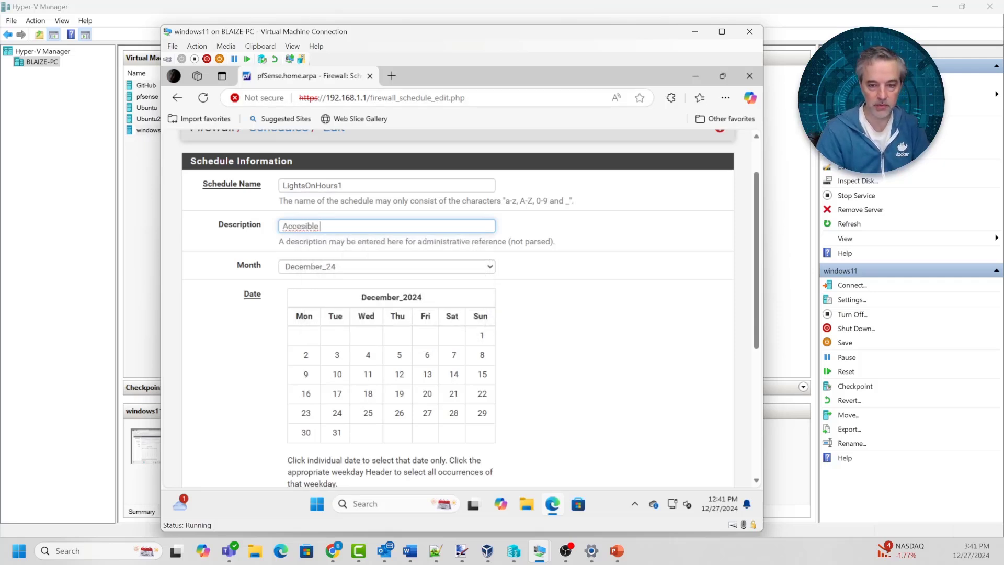
right_click(301, 226)
click(361, 233)
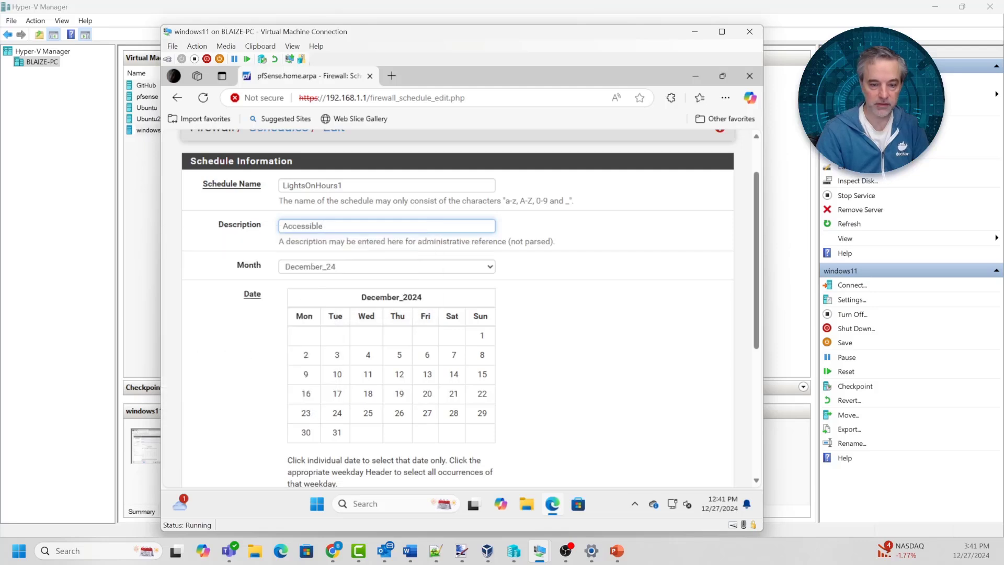
text(Bee)
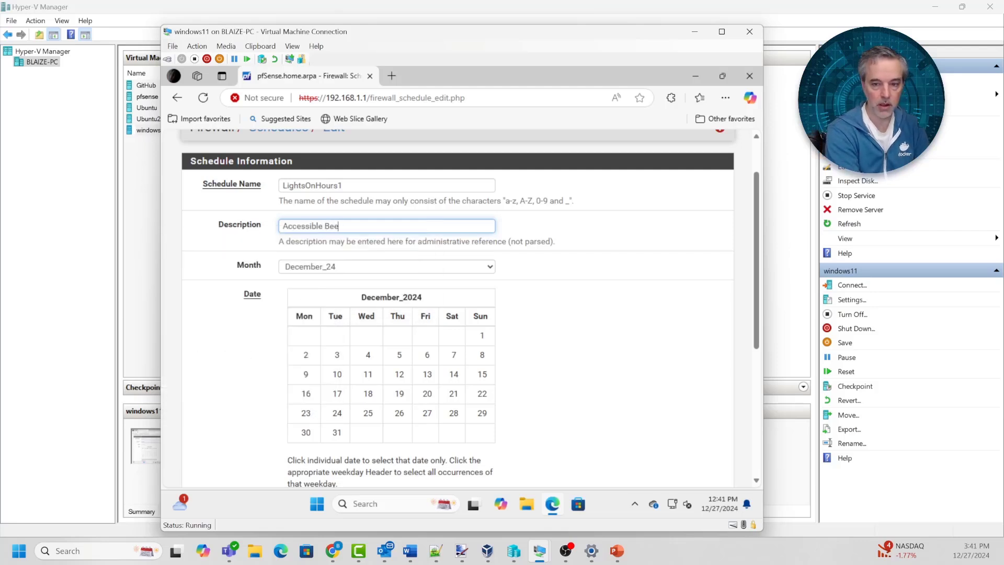
key(BackSpace)
text(tween 6A)
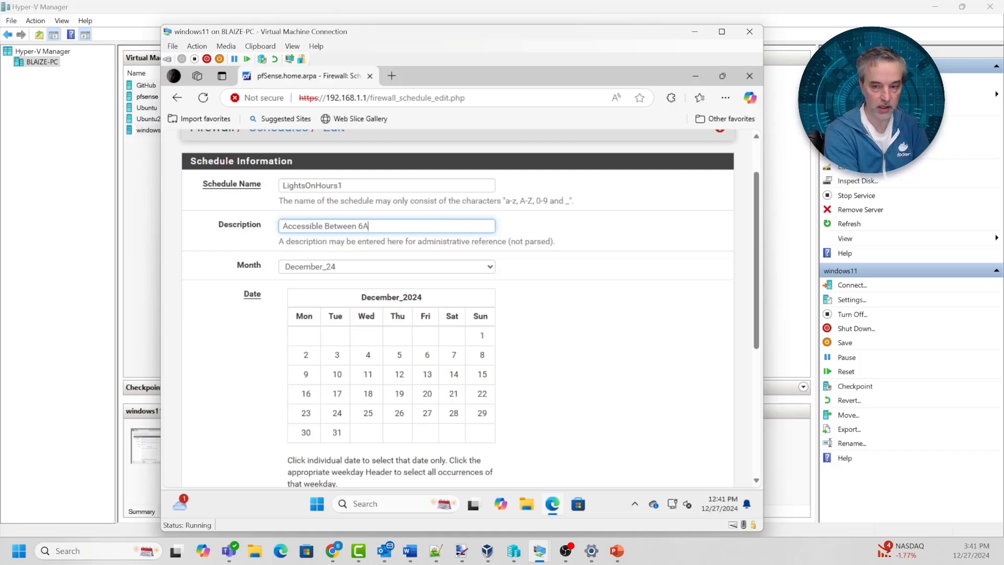
text(M and 8PM)
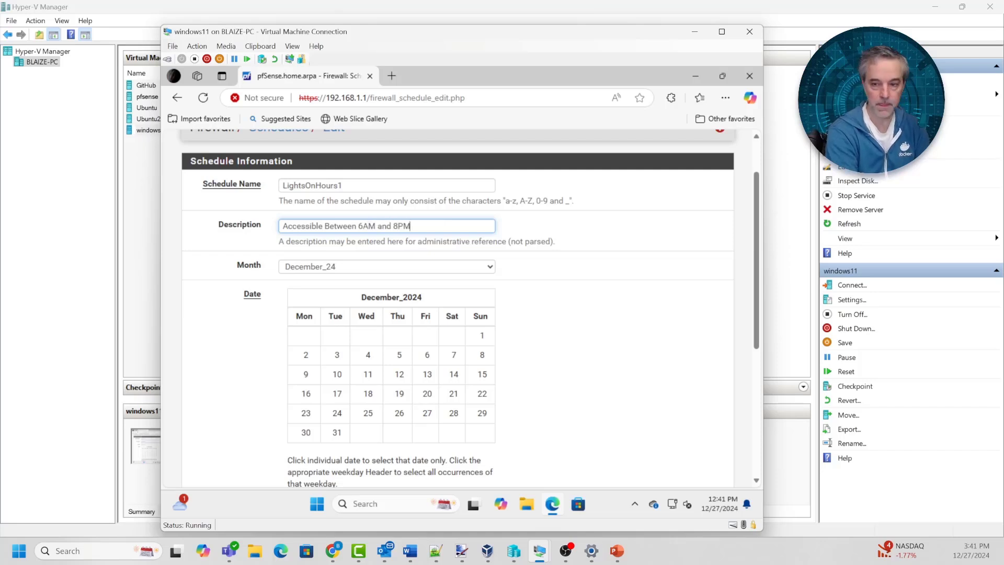
Select every Monday through Sunday in the schedule's calendar
scroll(458, 309, down, 2)
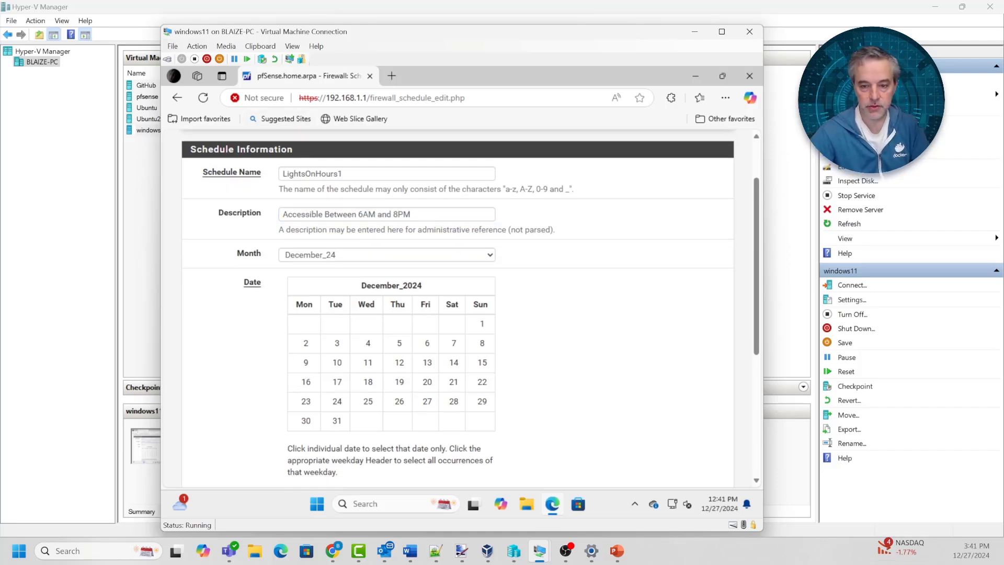
scroll(458, 308, down, 1)
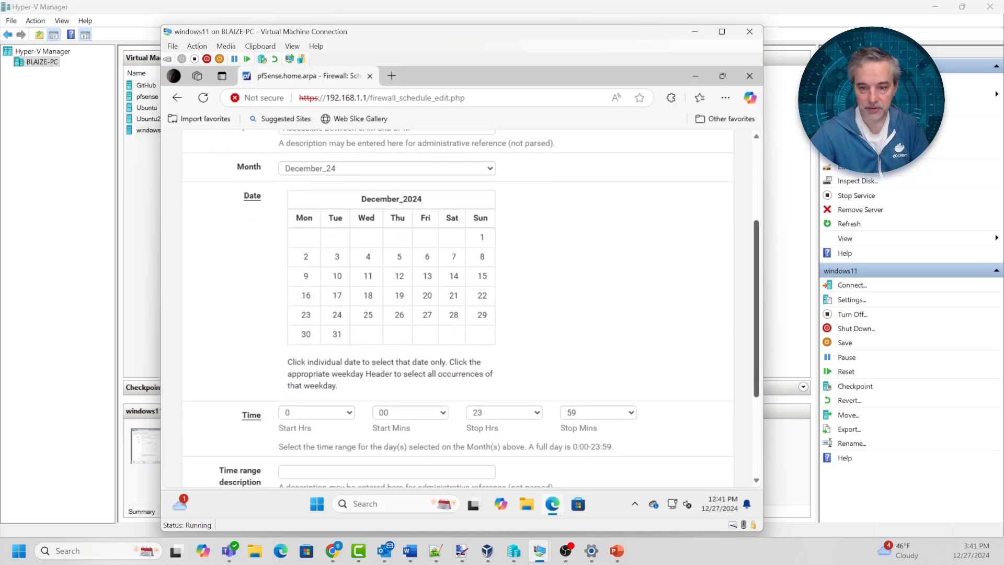
click(304, 209)
click(335, 209)
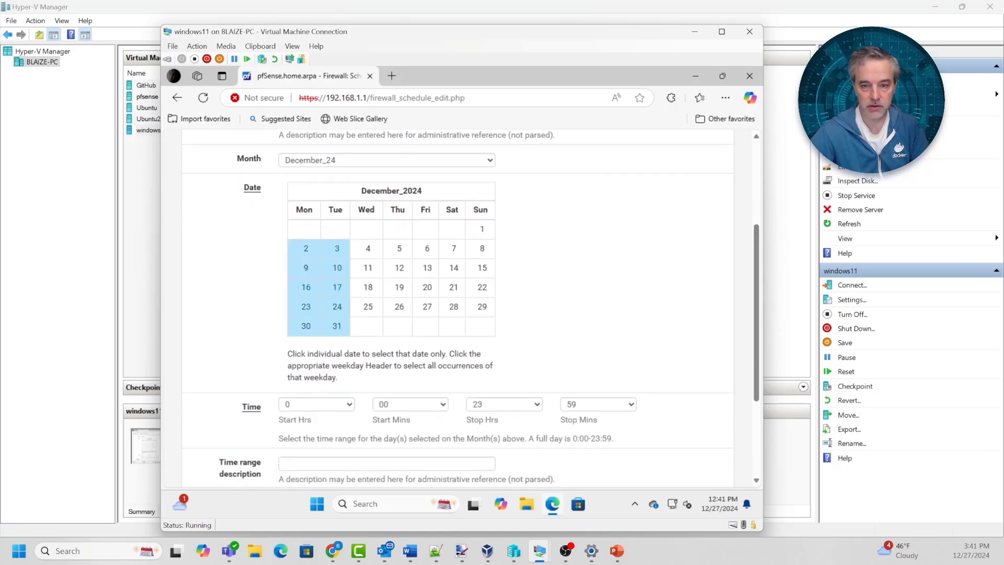
click(366, 210)
click(397, 210)
click(425, 210)
click(452, 210)
click(480, 209)
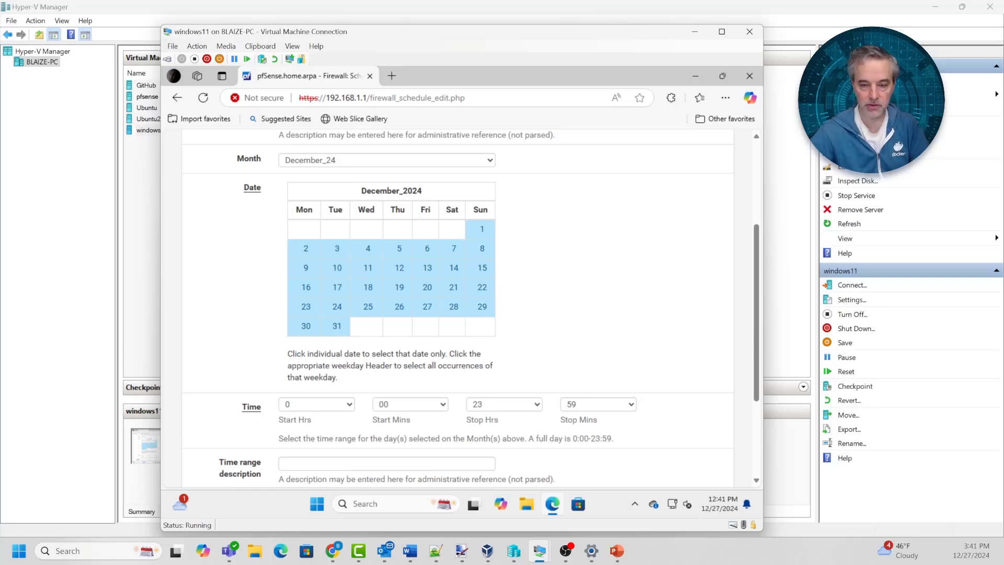
Set the time range to start at hour 6 and stop at 20:00
scroll(458, 309, down, 1)
scroll(457, 309, up, 2)
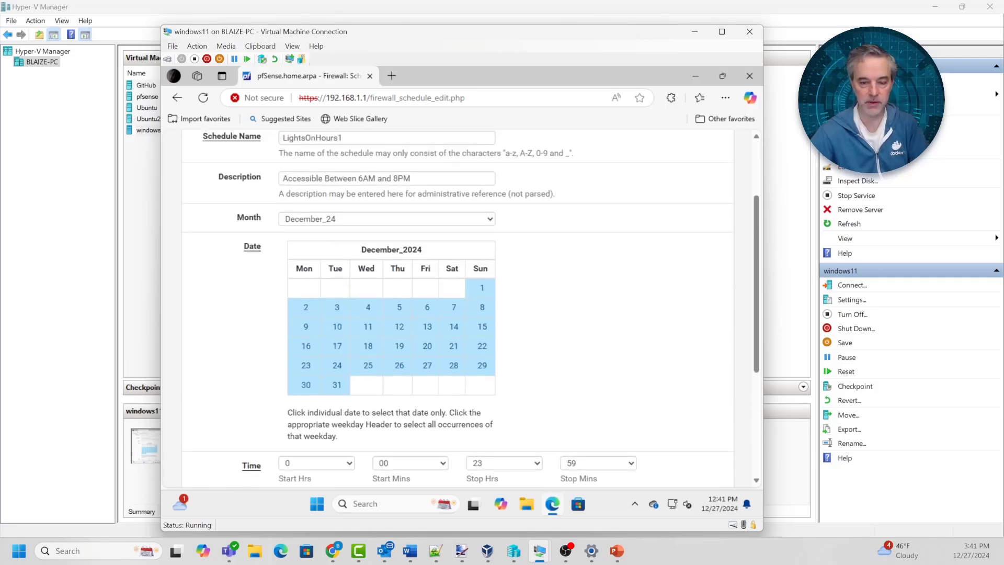
scroll(457, 309, down, 2)
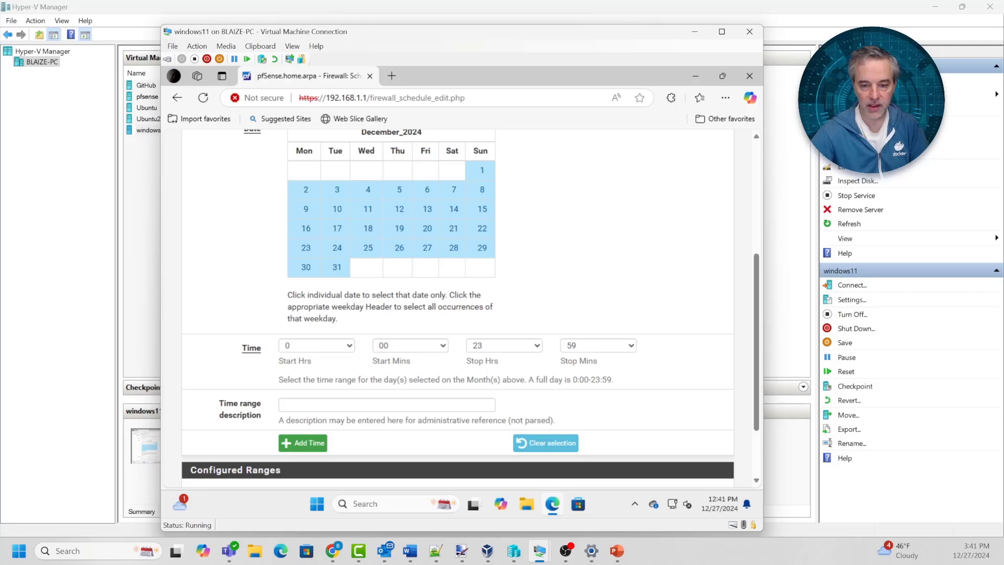
click(316, 345)
click(288, 160)
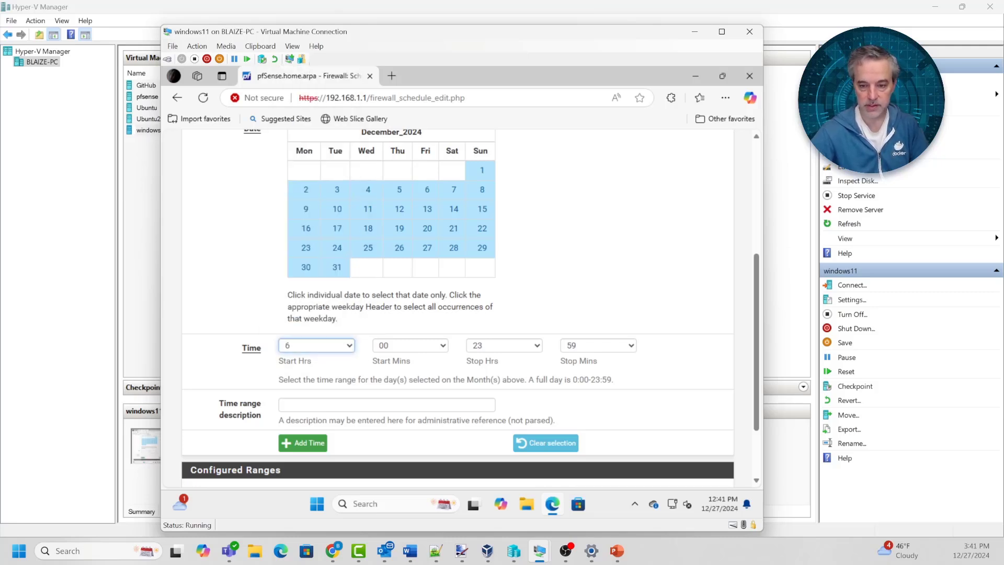
click(503, 345)
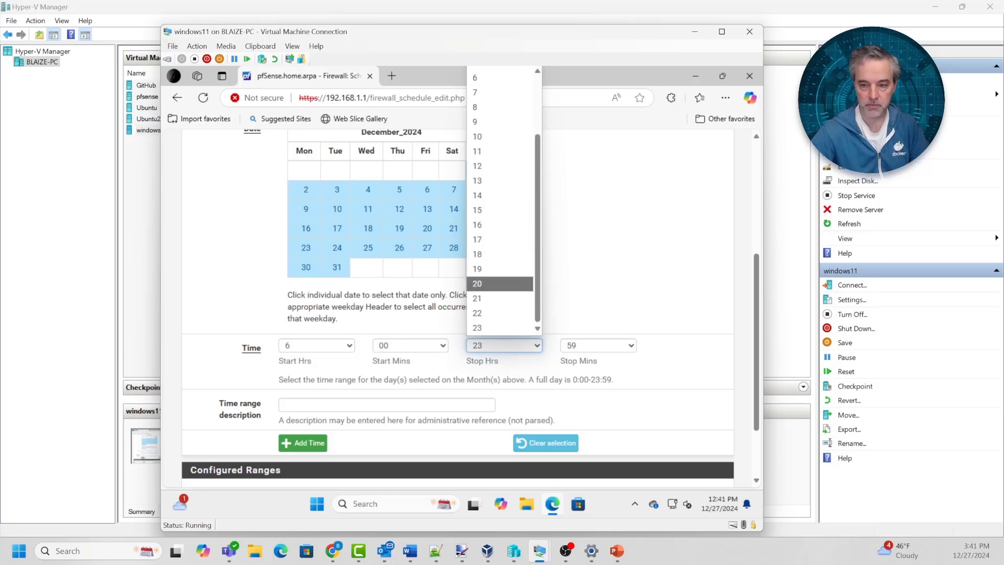
click(499, 283)
click(598, 345)
click(581, 359)
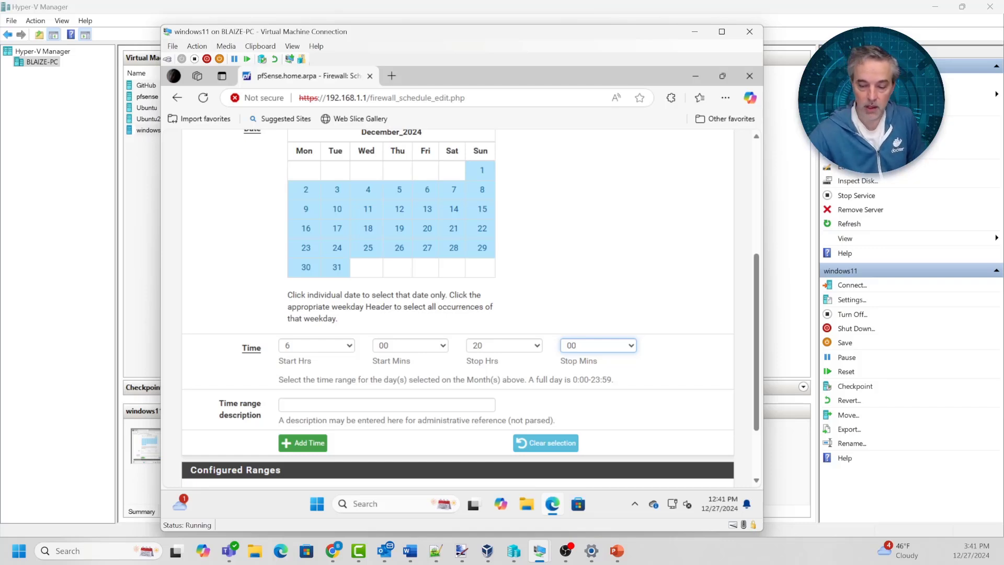
Describe the range as 'Between 6AM and 8PM', add it, and save the schedule
scroll(458, 308, down, 2)
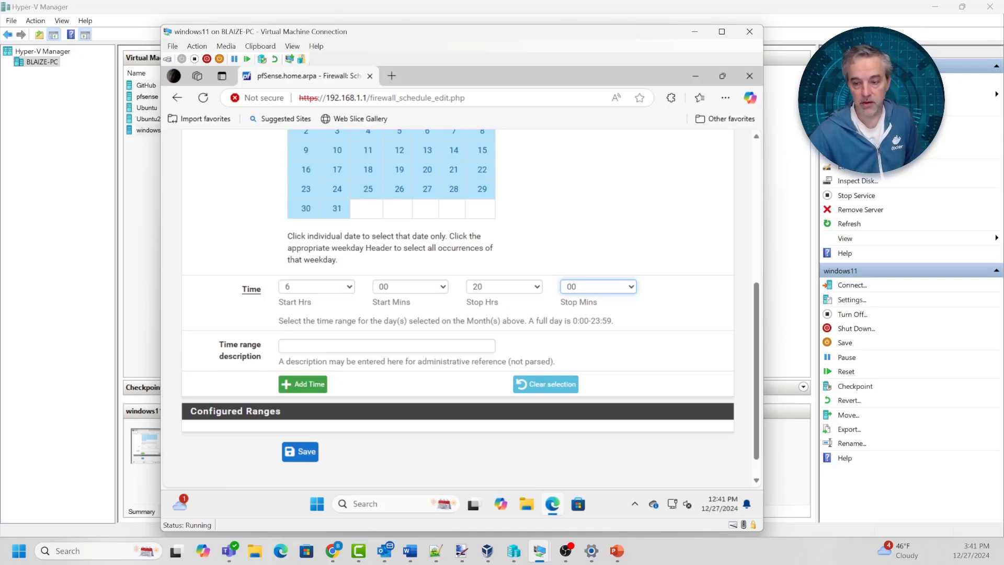
scroll(457, 308, up, 4)
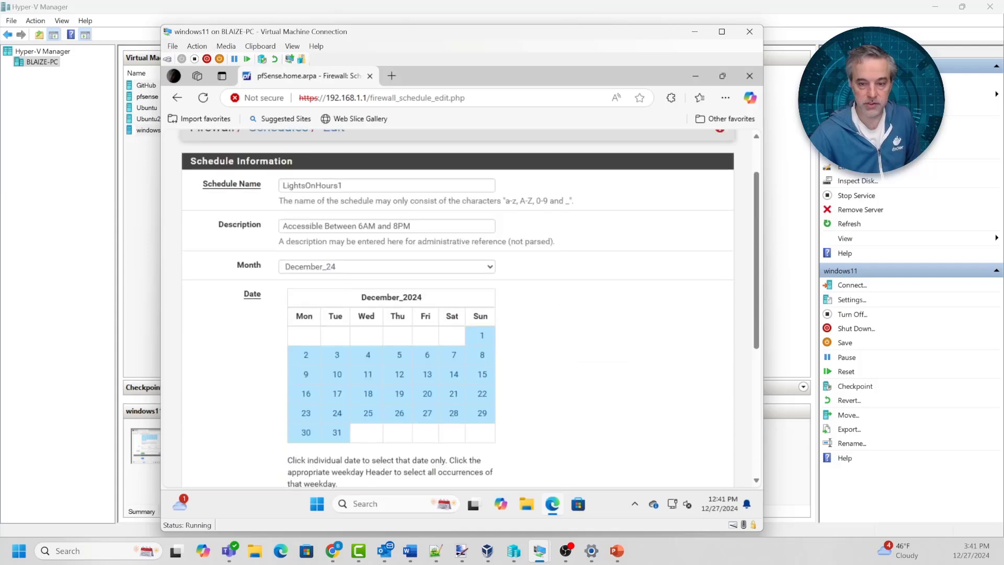
scroll(457, 308, down, 5)
click(387, 319)
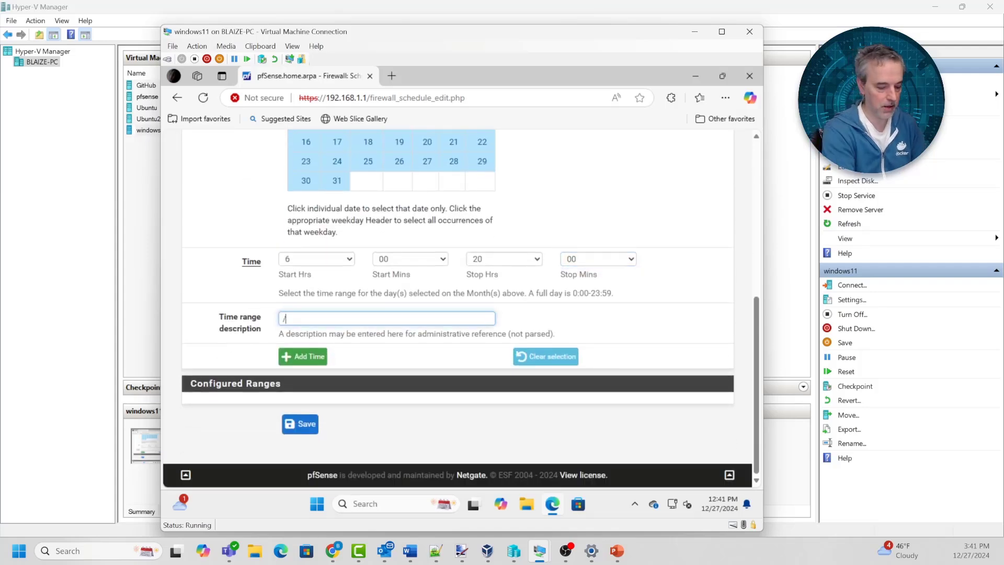
text(Bew)
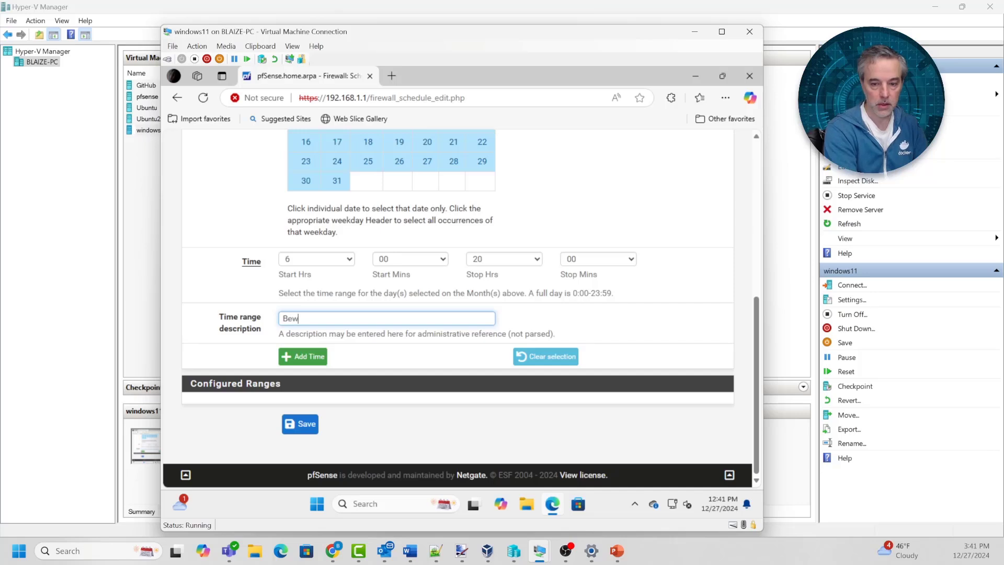
key(BackSpace)
text(tween 6)
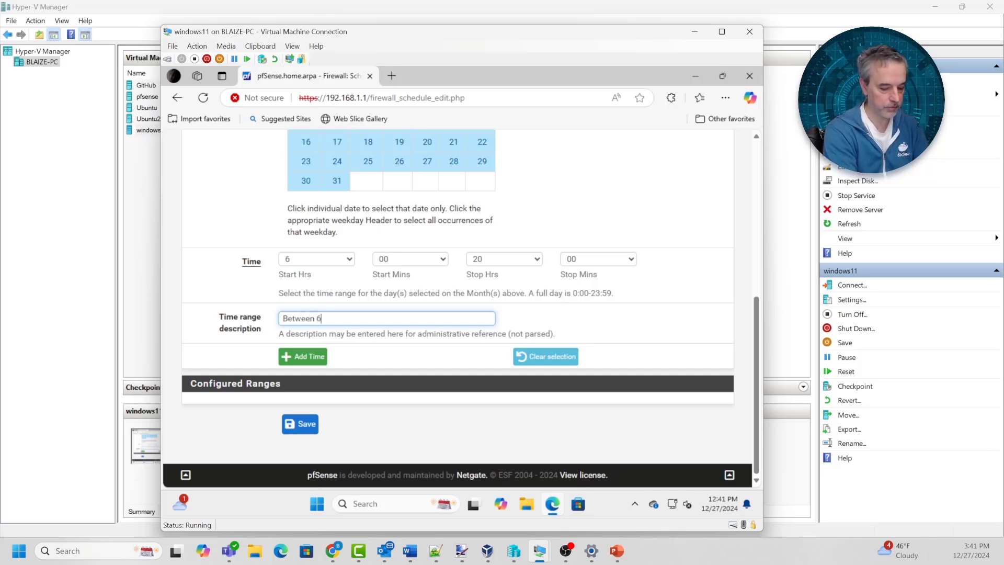
text(AM and 8PM)
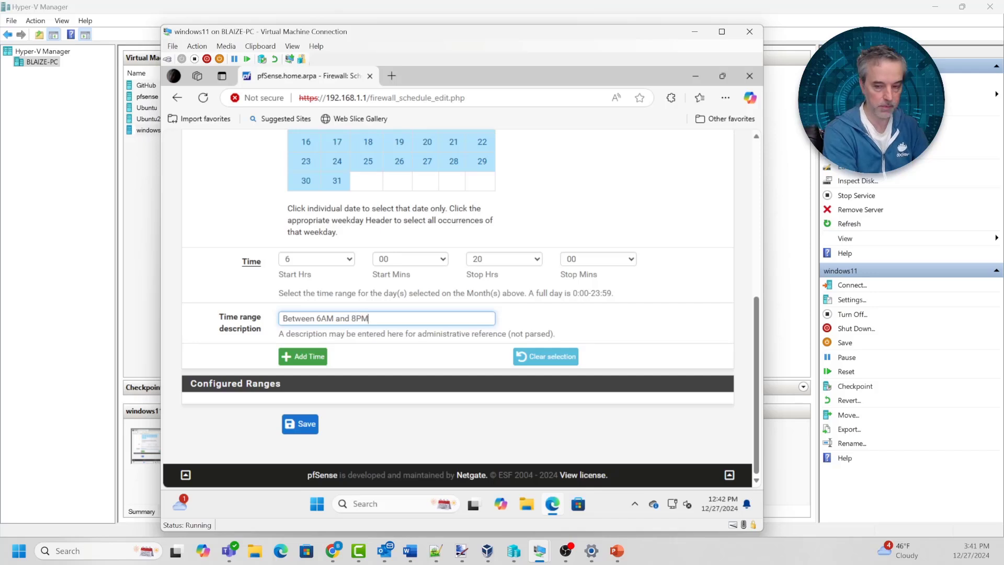
key(Tab)
key(Return)
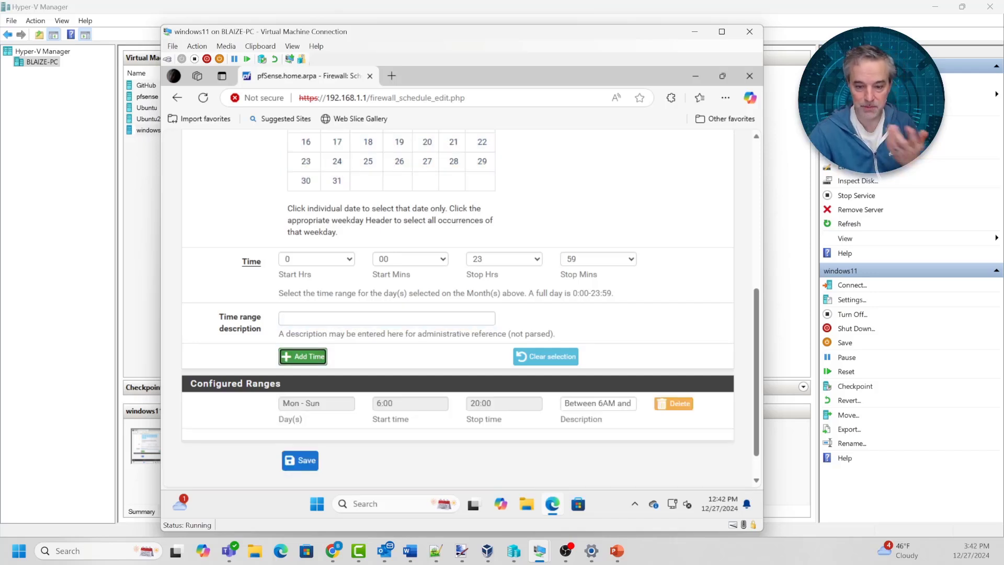
click(300, 461)
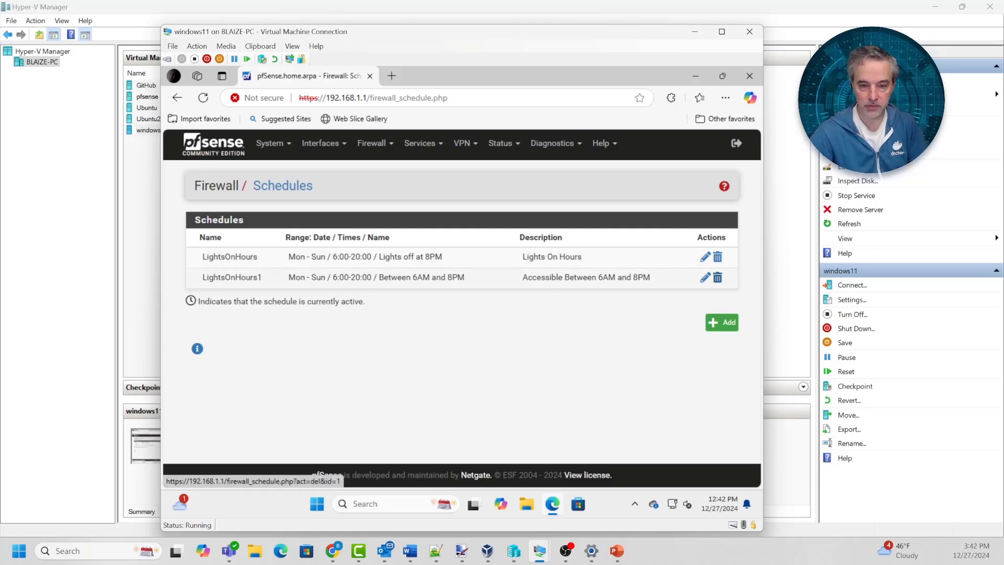
Delete the LightsOnHours1 schedule and confirm the deletion
click(718, 277)
click(518, 162)
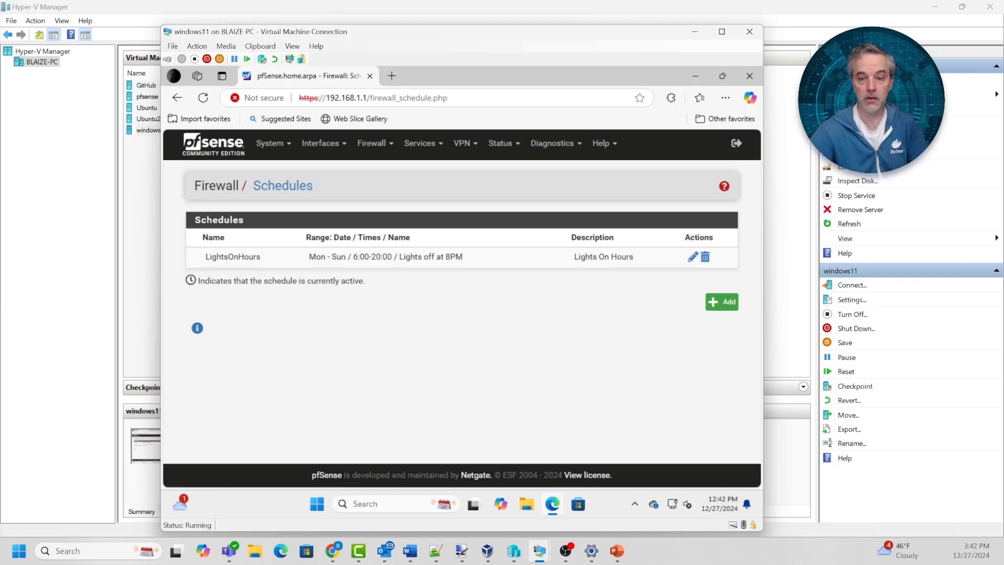
click(372, 143)
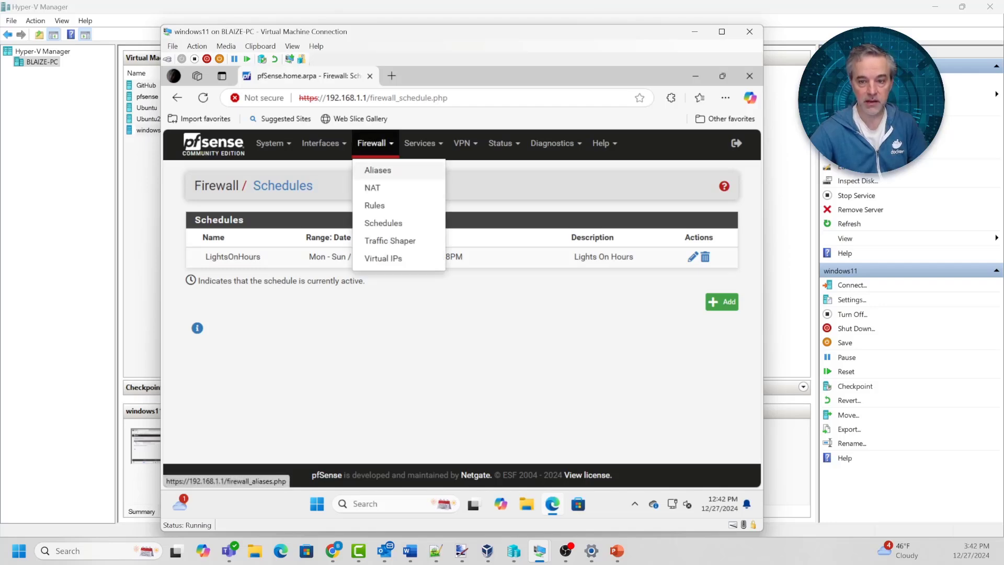
In LAN firewall rules, delete the LightsOnHours rule and start a new rule at the top
click(375, 205)
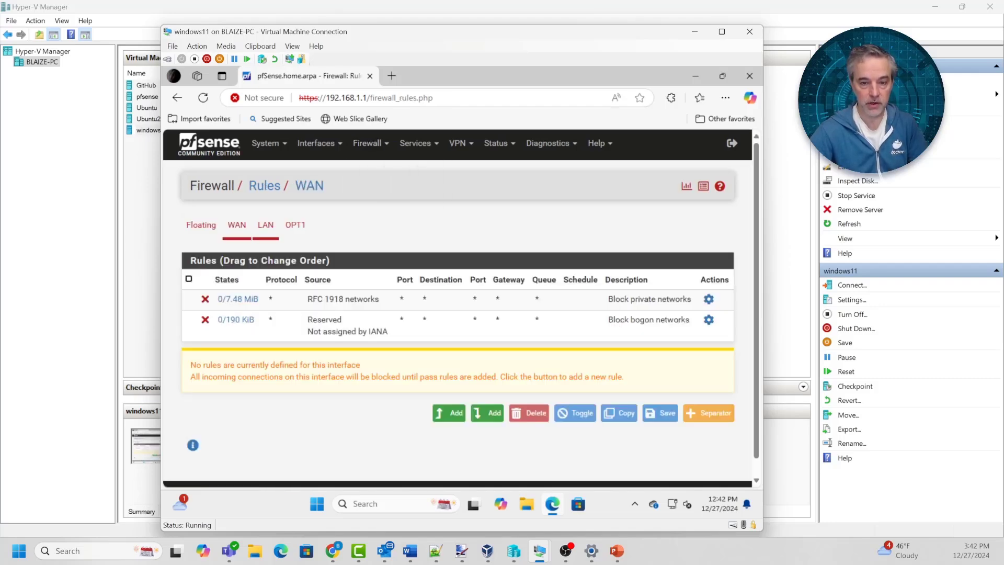
click(266, 224)
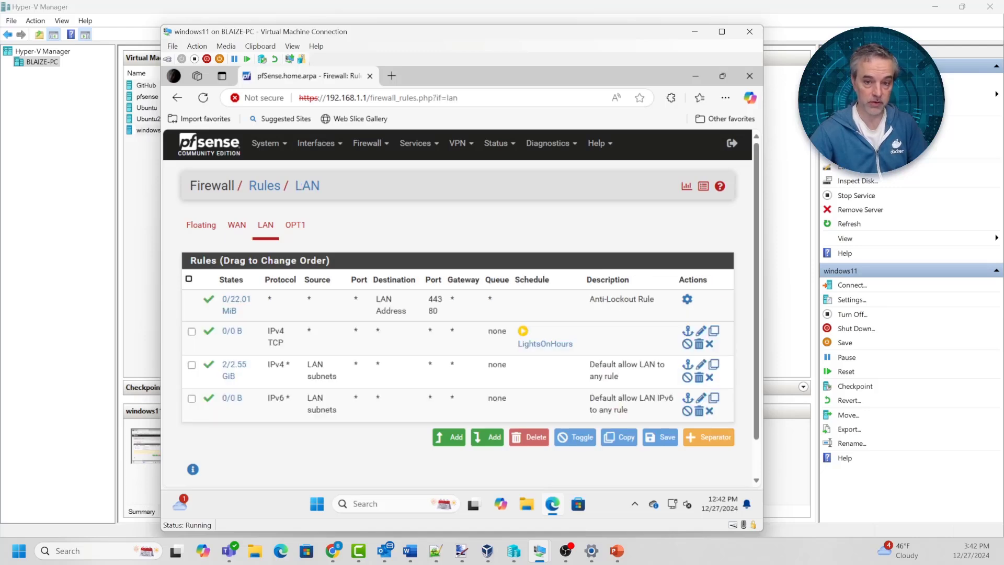
click(709, 344)
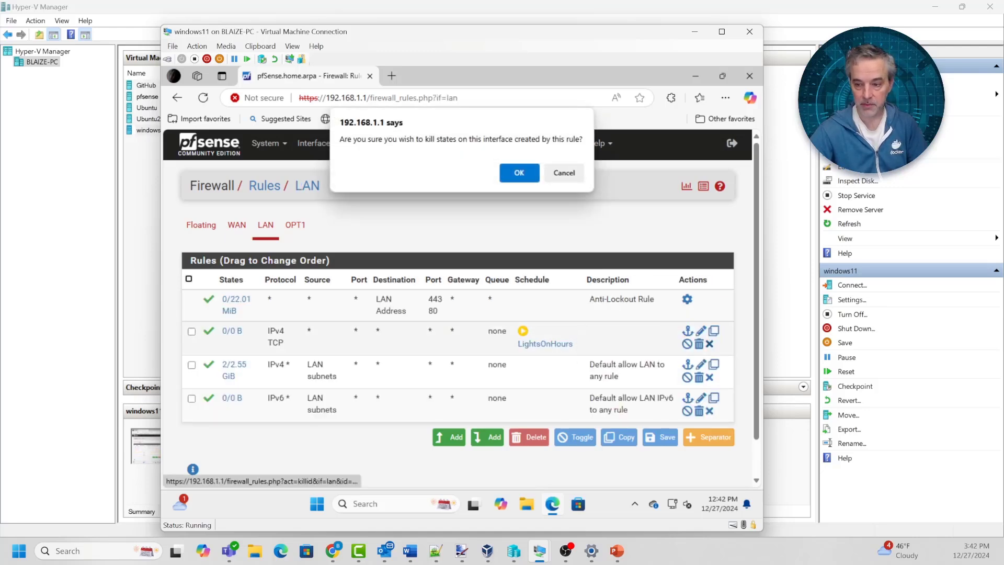
click(564, 173)
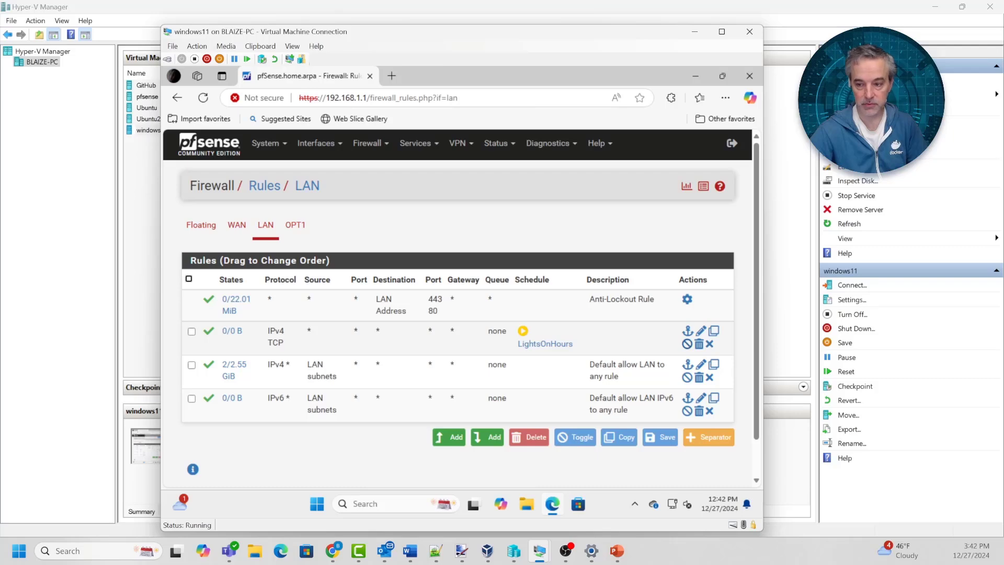
click(699, 344)
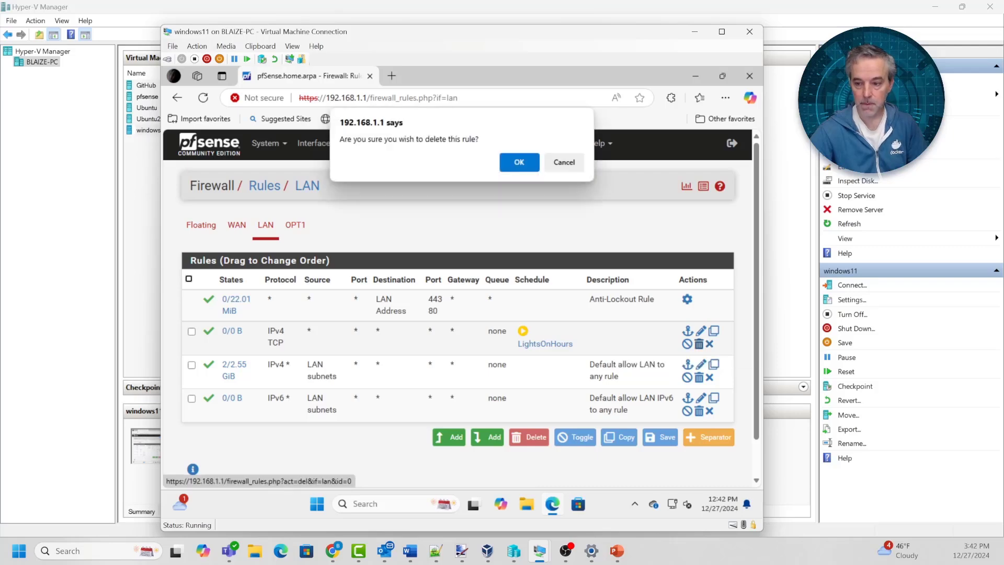
click(519, 162)
scroll(460, 308, down, 2)
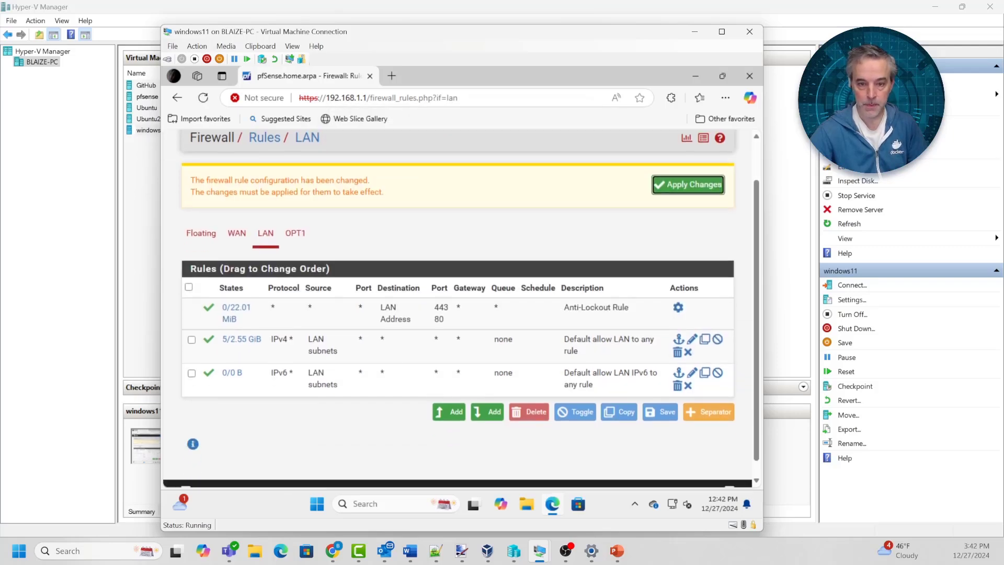
click(449, 401)
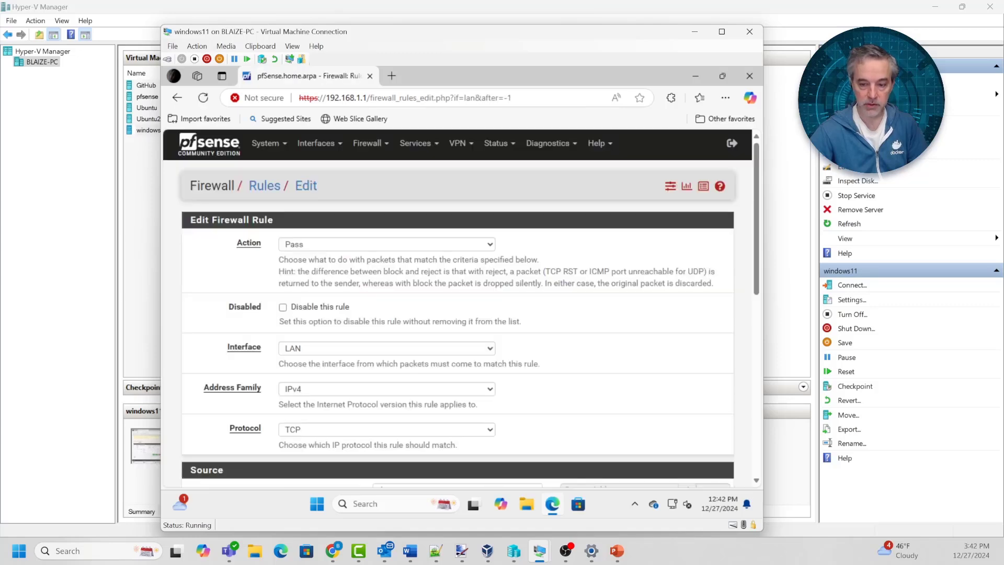
Keep the action as Pass, set the advanced Schedule to LightsOnHours, and save the rule
click(387, 244)
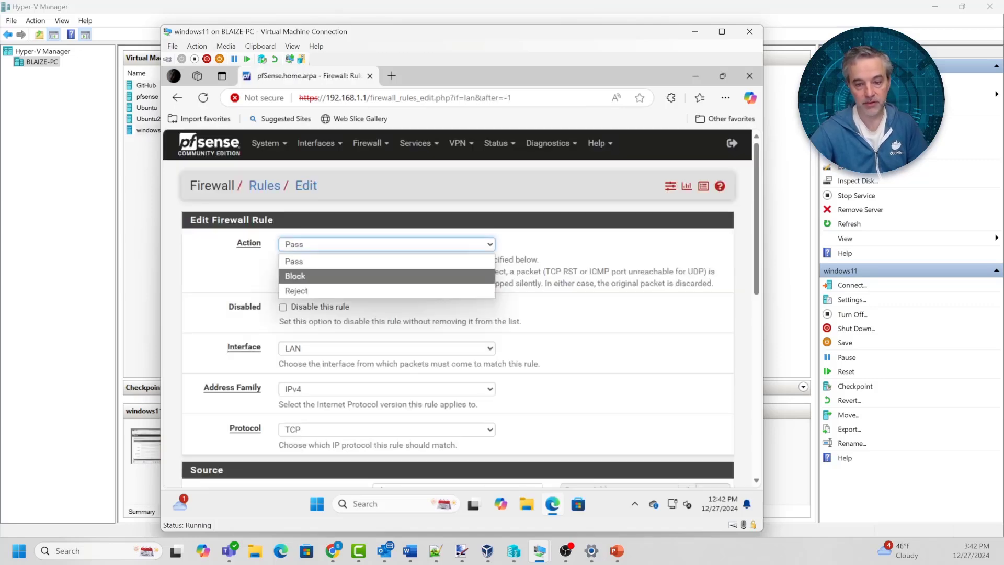
click(386, 262)
scroll(460, 308, down, 3)
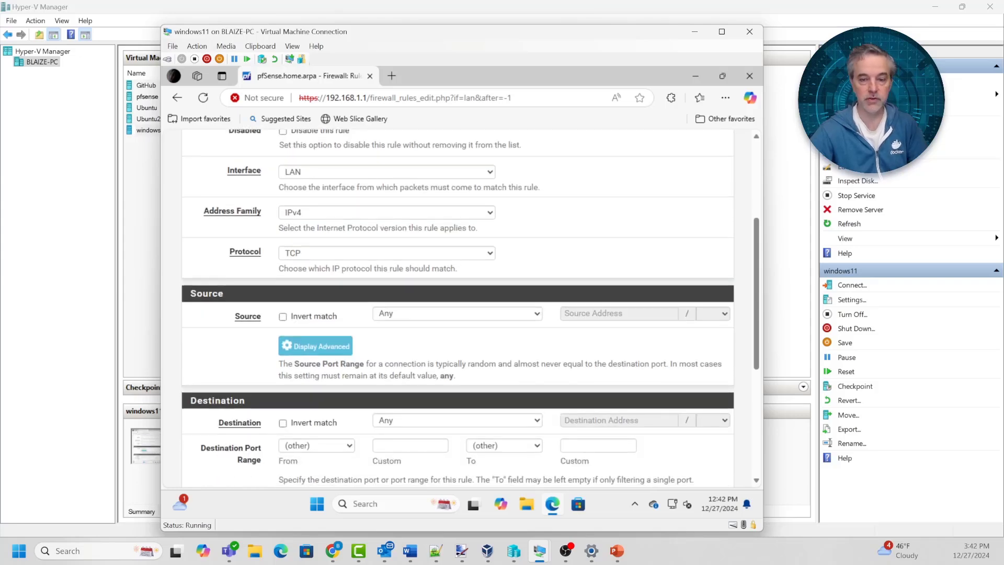
scroll(460, 309, down, 5)
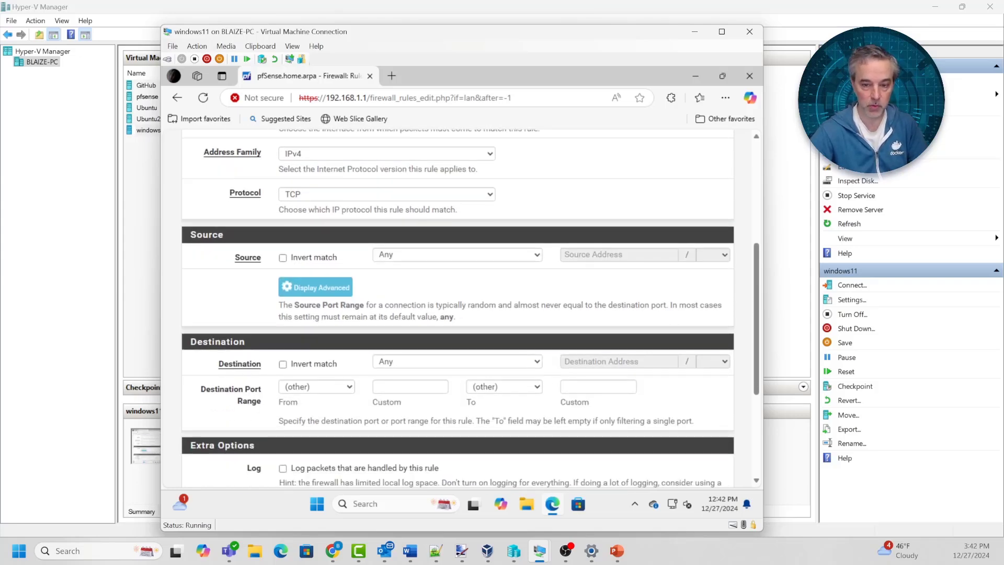
click(315, 391)
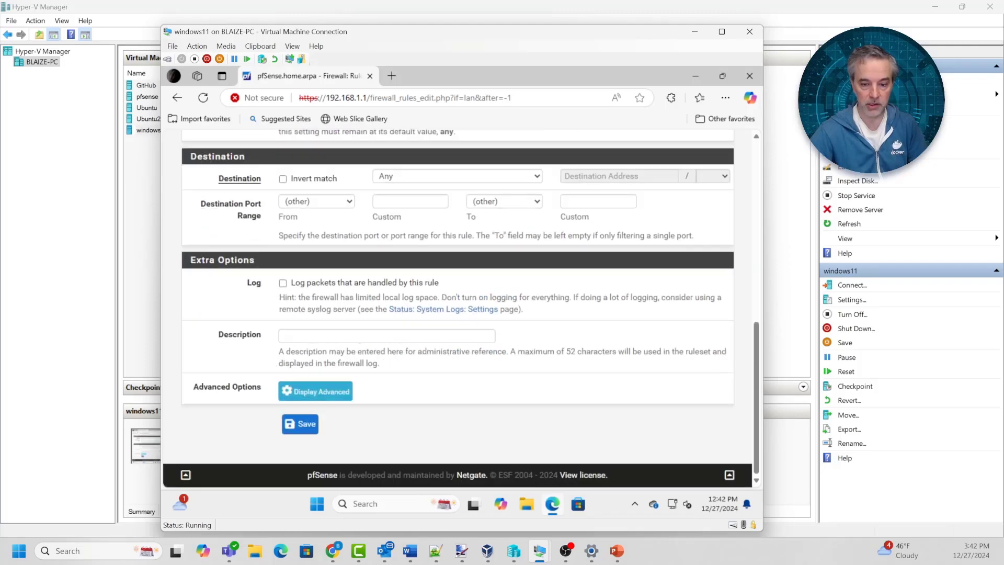
scroll(315, 391, down, 8)
scroll(457, 309, down, 10)
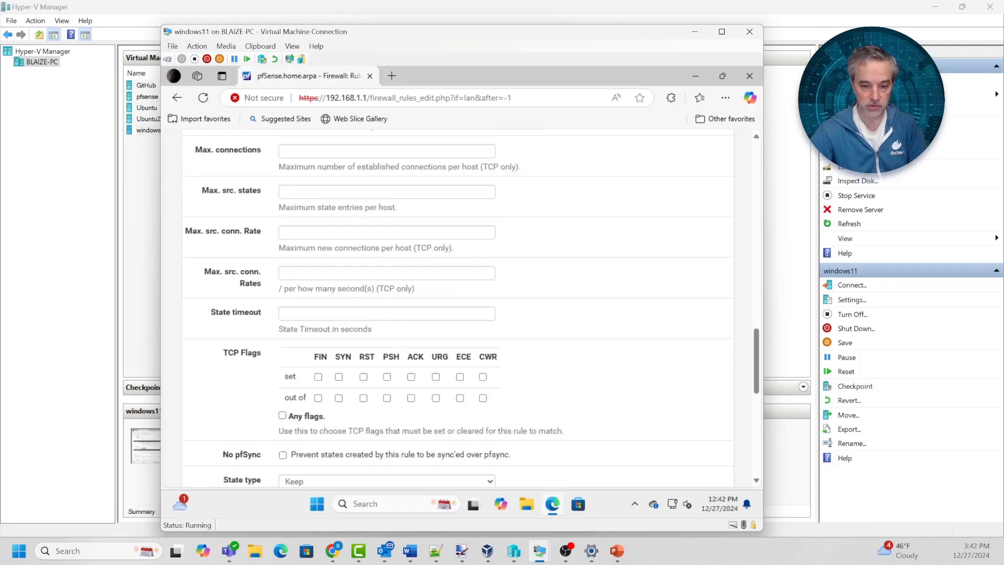
scroll(387, 327, up, 1)
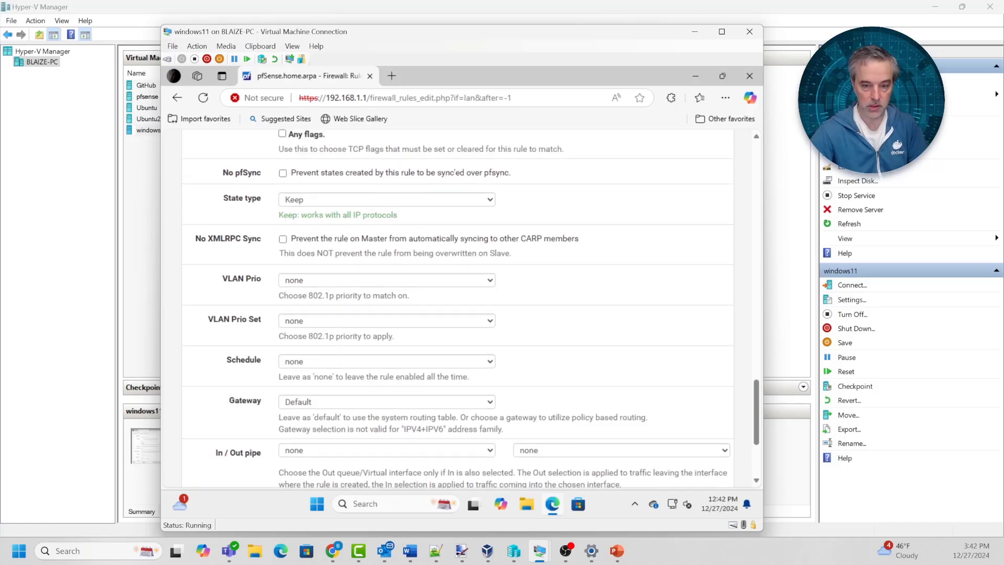
click(386, 361)
click(335, 394)
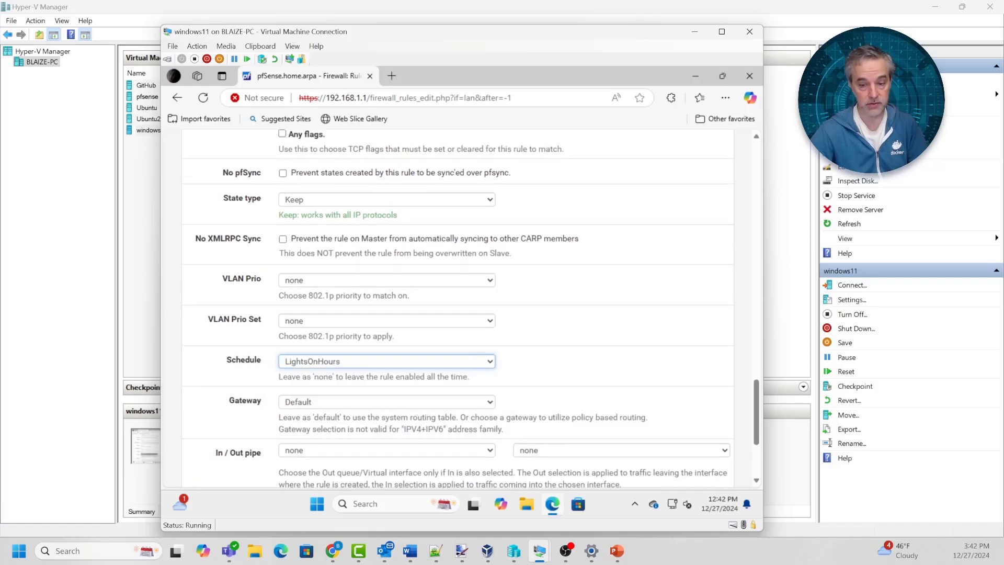
scroll(387, 314, down, 3)
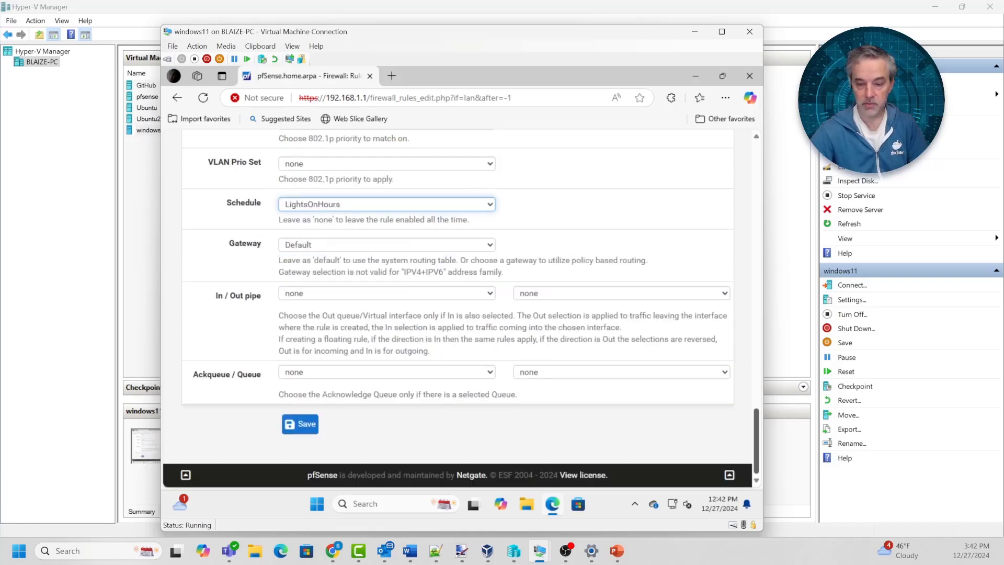
click(299, 421)
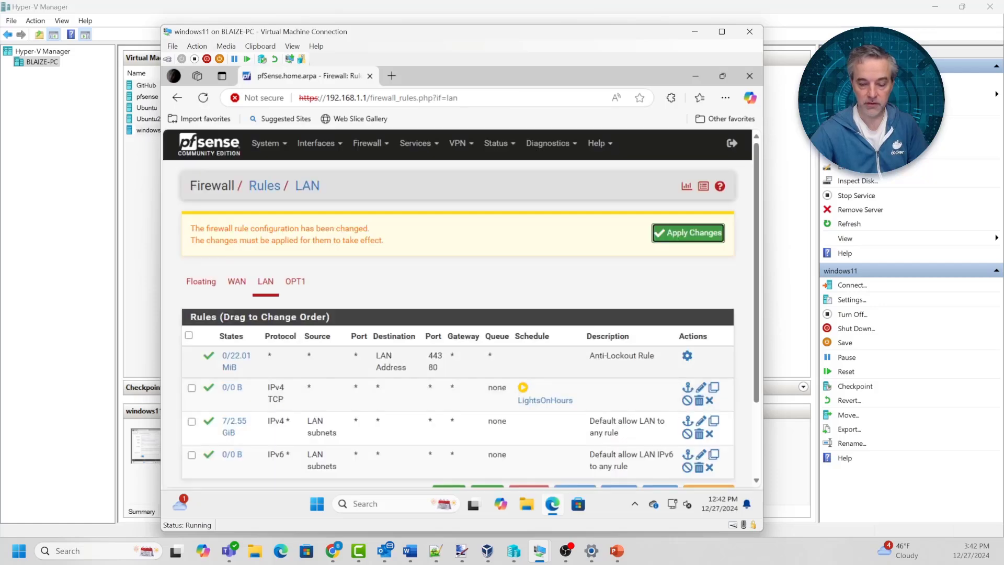
Apply Changes on Firewall / Rules / LAN so the LightsOnHours rule takes effect
scroll(460, 308, down, 2)
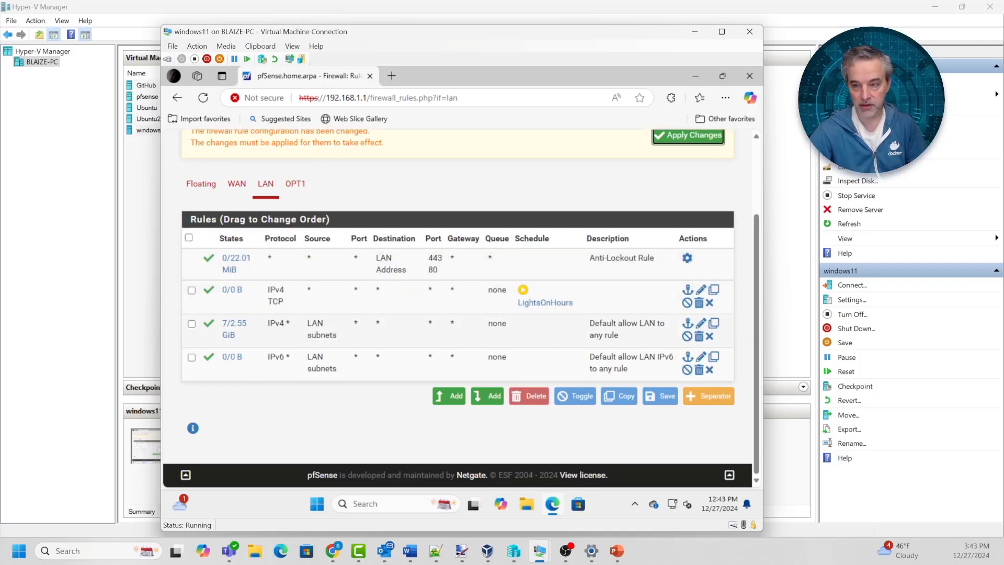
click(687, 135)
scroll(486, 395, down, 2)
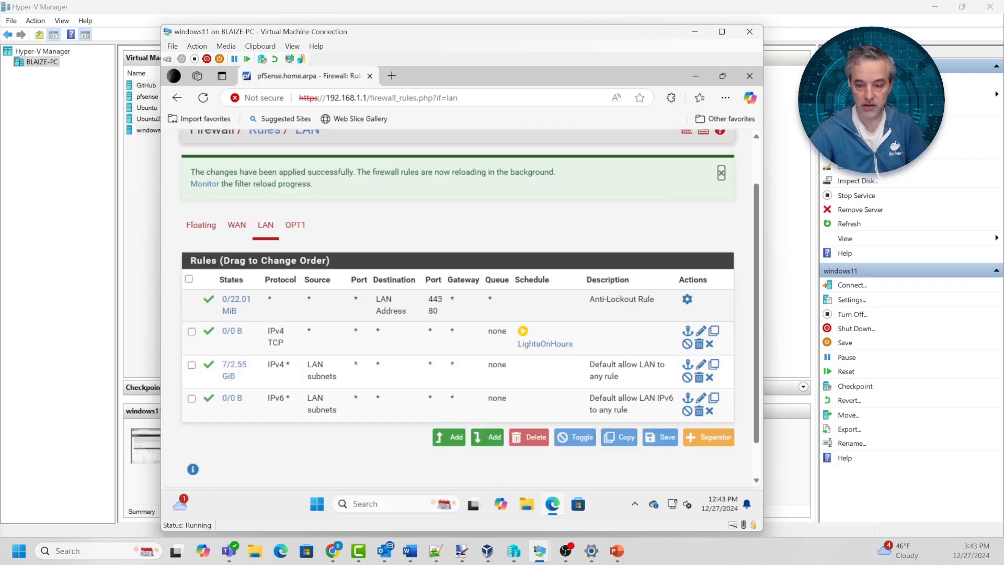
scroll(486, 395, up, 2)
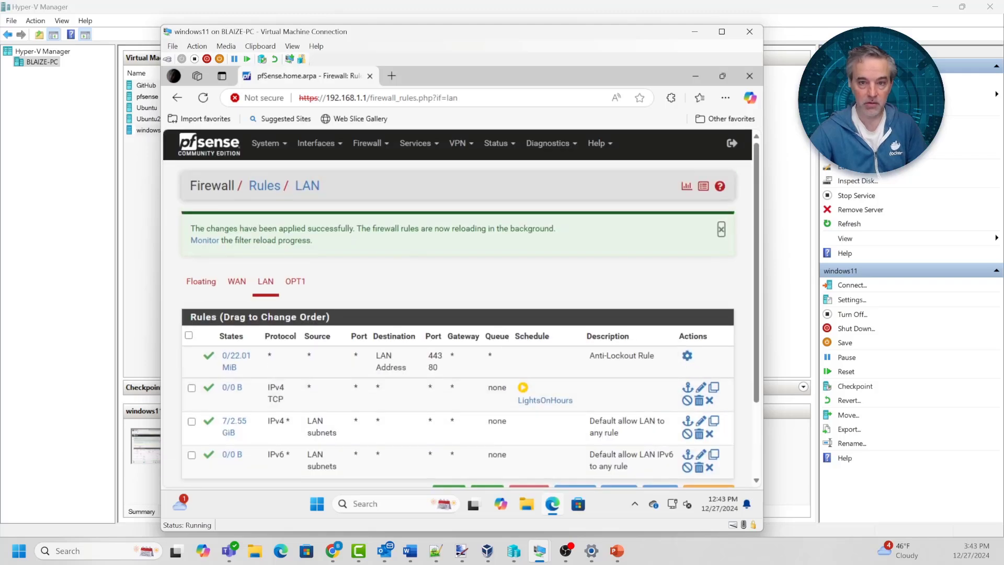
Test browsing by opening an MSN news article in a new Edge tab, then close it
click(391, 76)
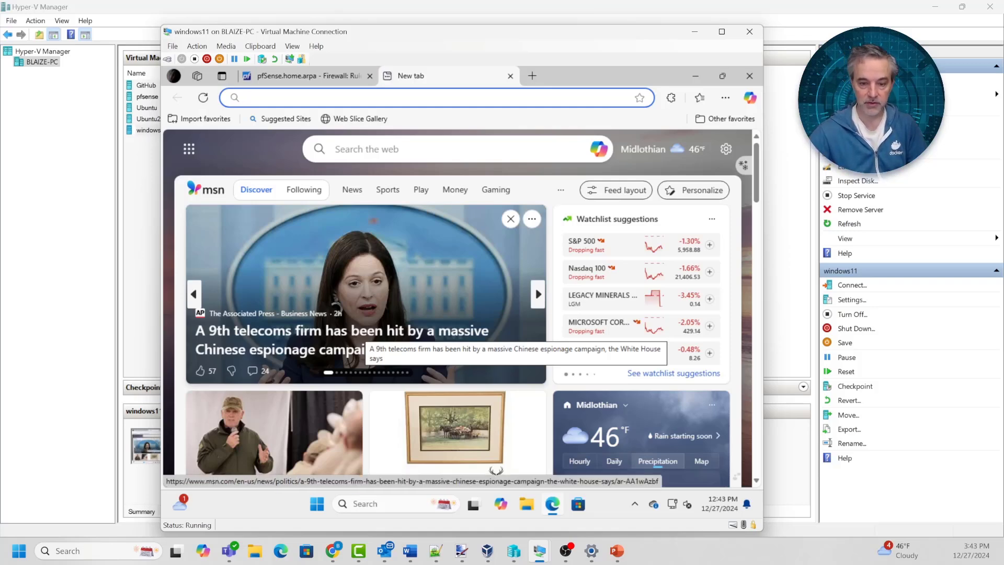
click(361, 340)
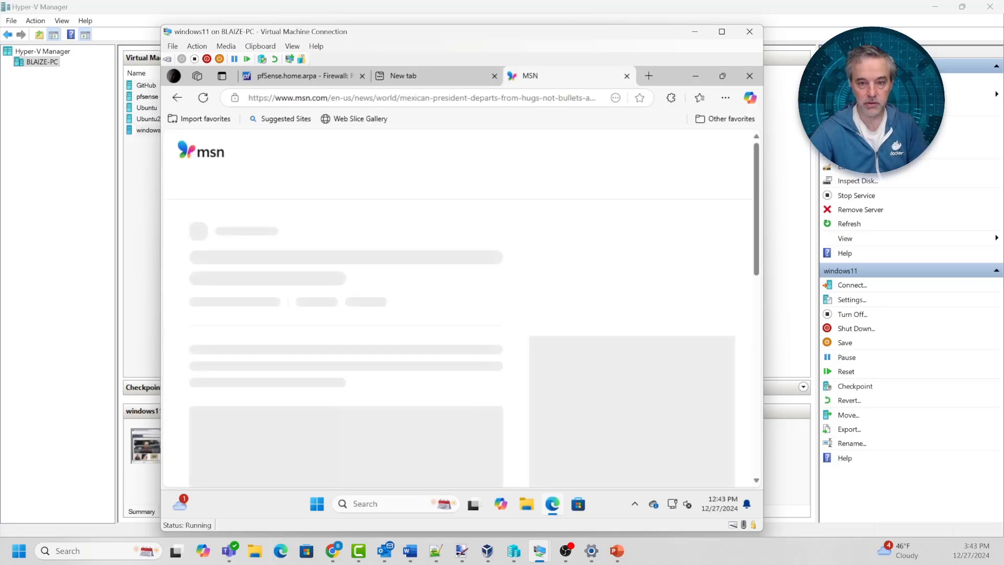
click(627, 76)
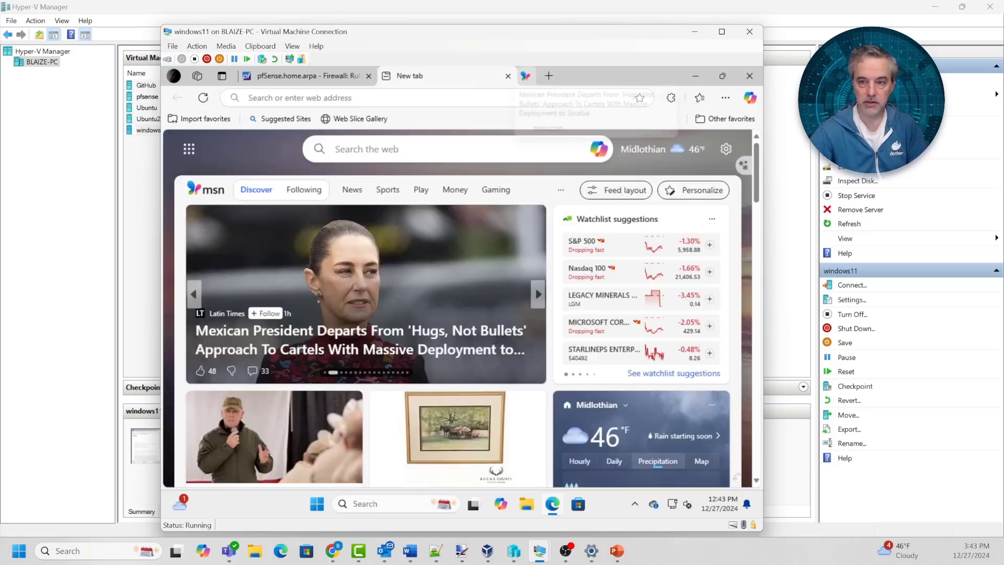
Close the test tab and open the LightsOnHours schedule for editing from the rule list
click(510, 76)
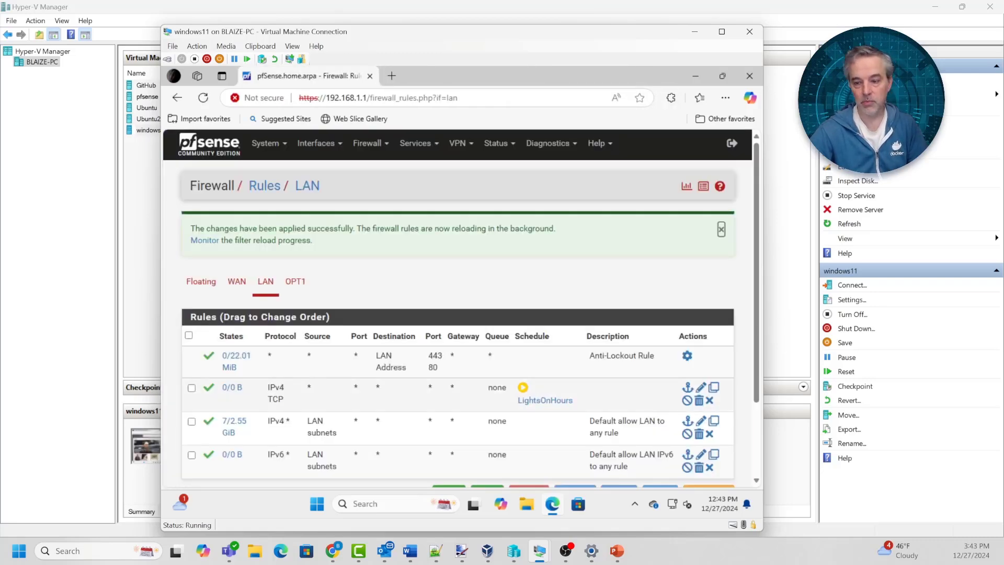
click(545, 400)
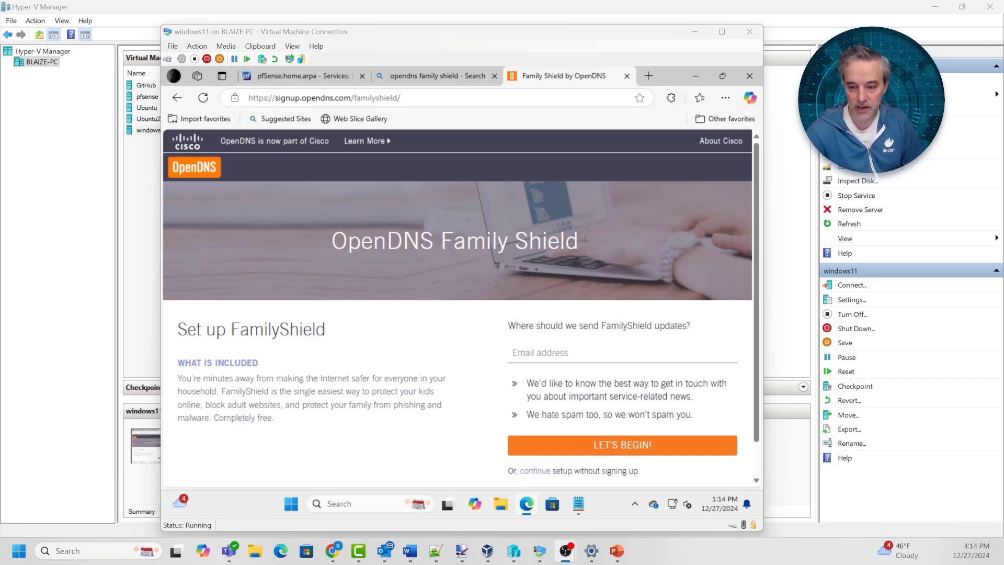
Bring up the notes with the FamilyShield addresses, then switch to the pfSense DHCP Server LAN tab
click(578, 504)
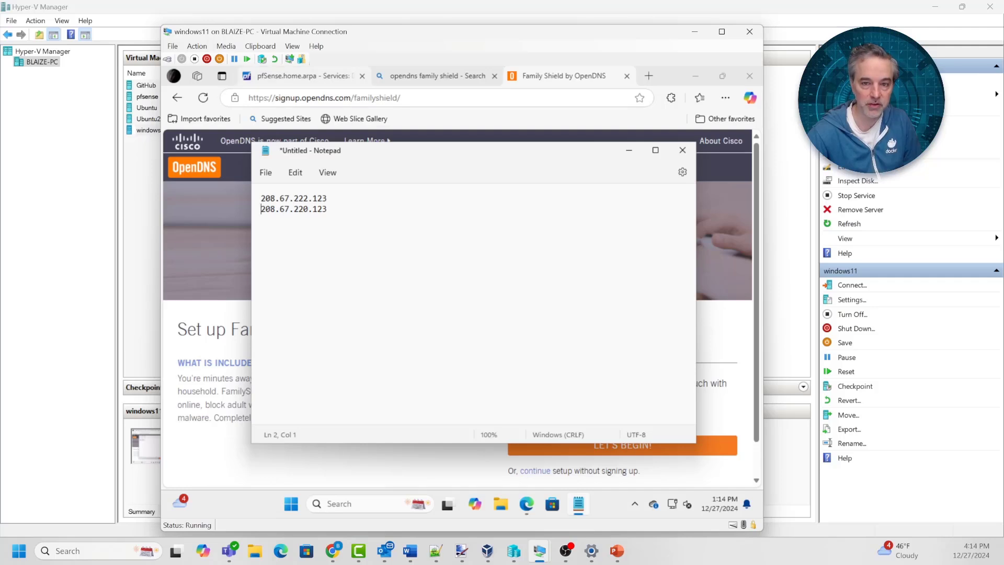
click(298, 75)
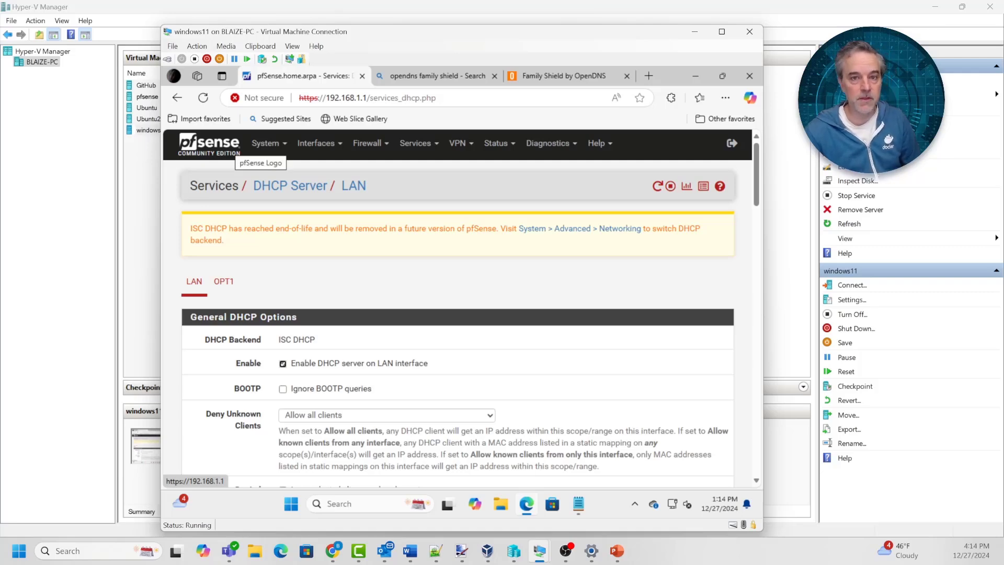
Open pfSense's System > General Setup page and scroll to the DNS server fields
click(232, 148)
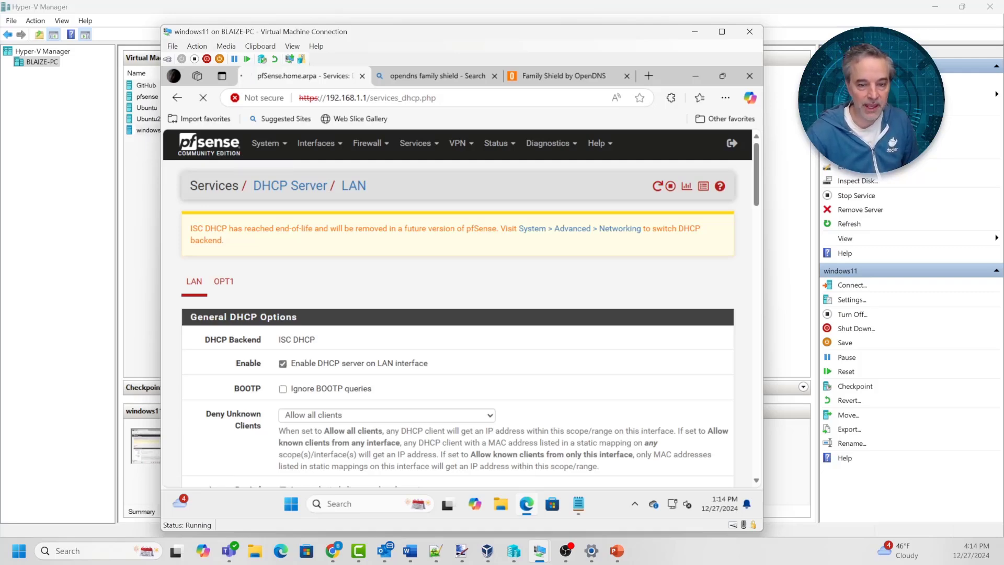
click(265, 144)
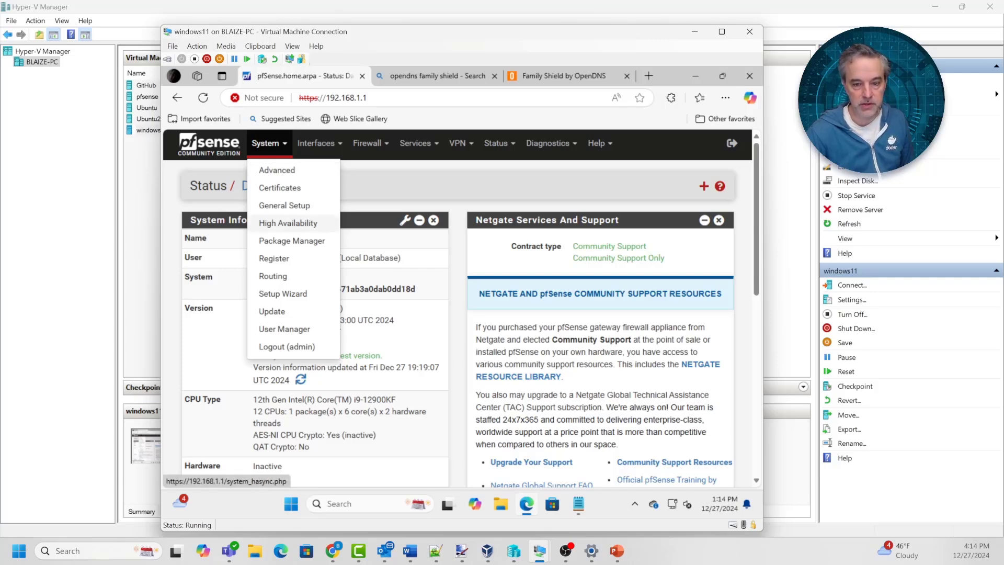
click(284, 205)
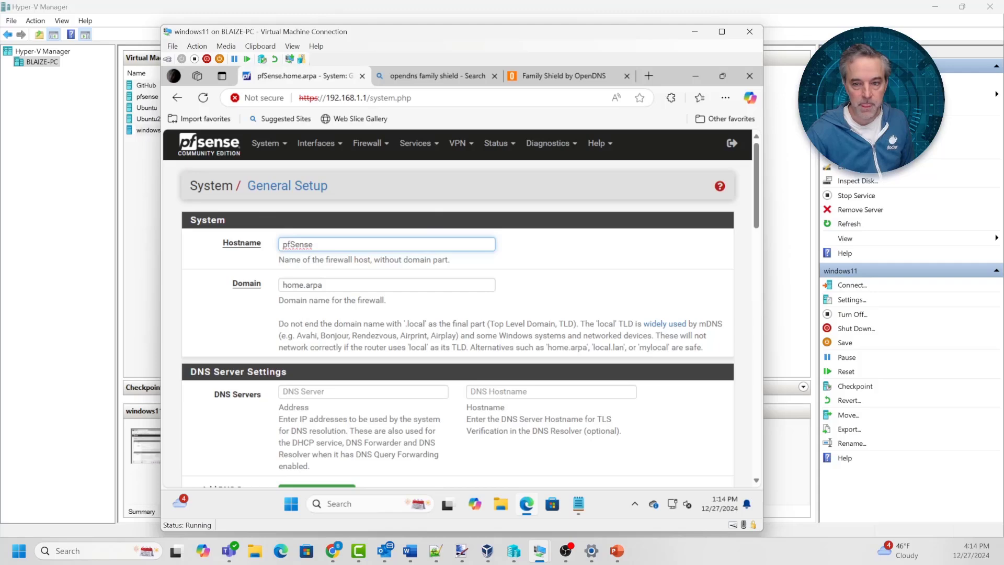
scroll(457, 309, down, 3)
Copy 208.67.222.123 from the notes into the DNS Server address field
click(363, 215)
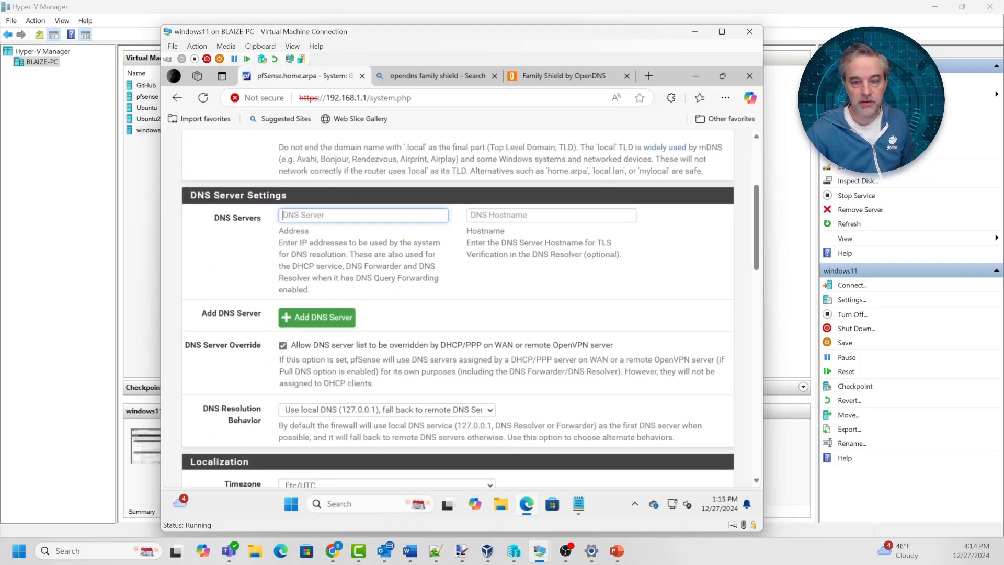
click(551, 215)
click(363, 215)
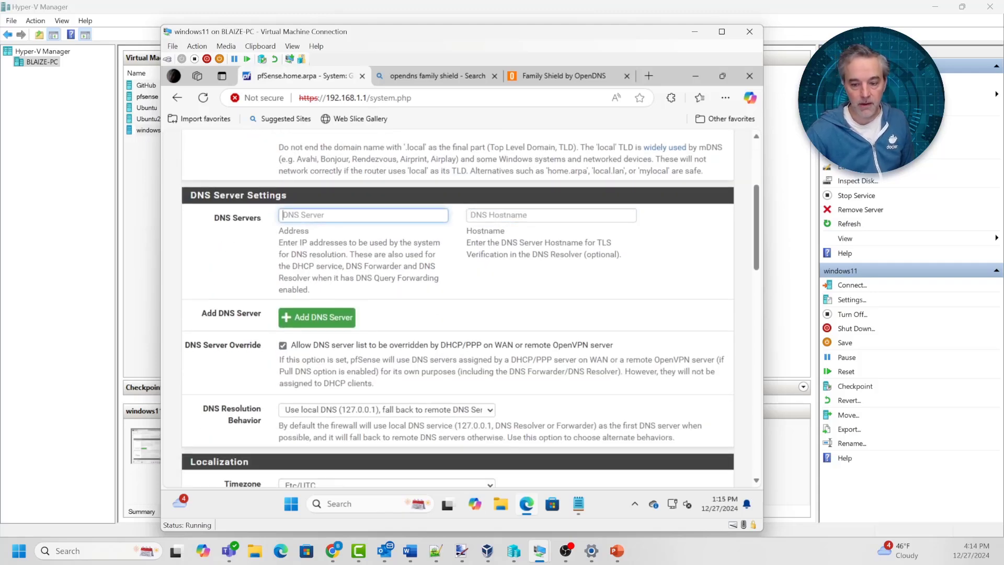
click(578, 504)
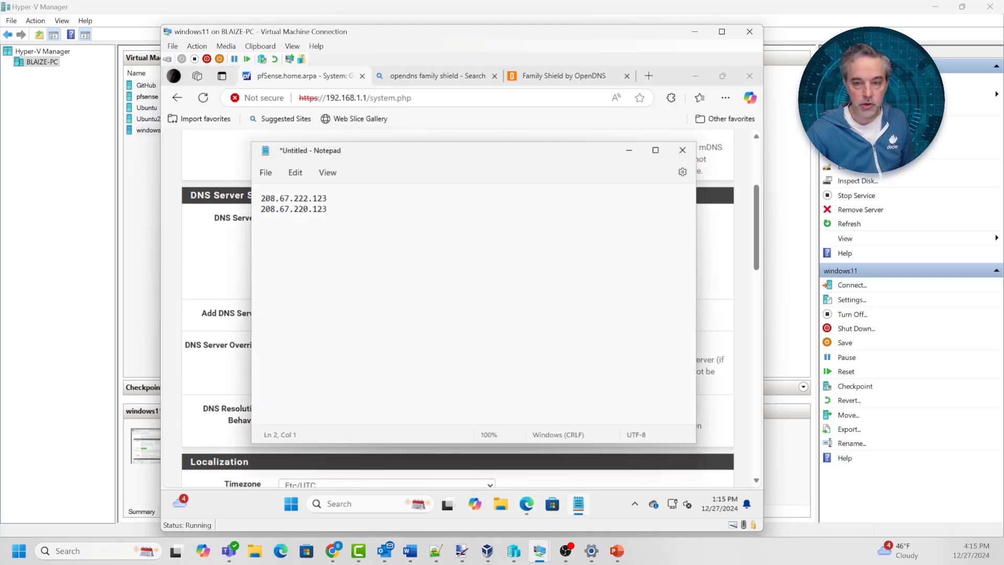
drag(373, 155, 413, 283)
drag(368, 326, 300, 326)
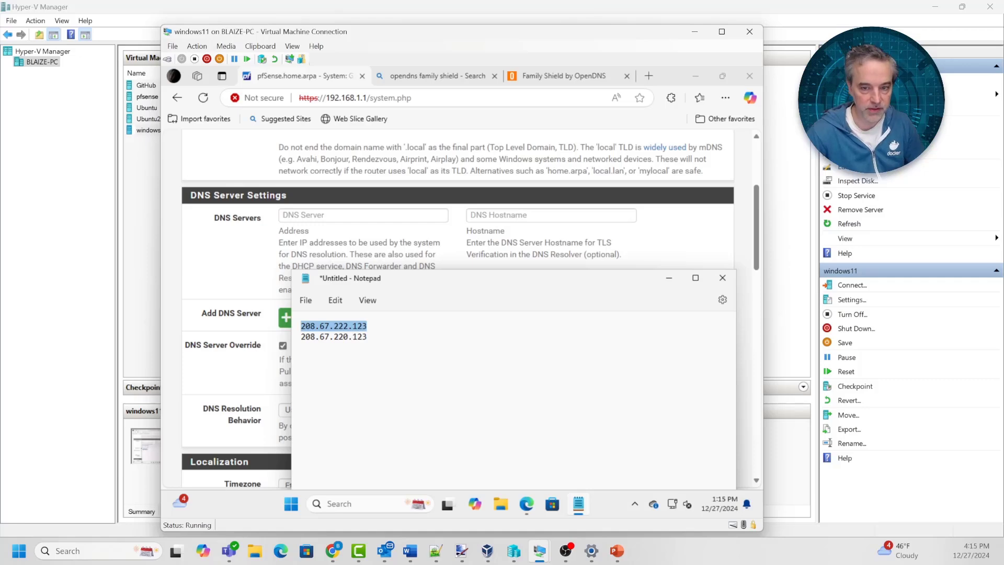
key(ctrl+c)
key(alt+Tab)
key(ctrl+v)
key(Tab)
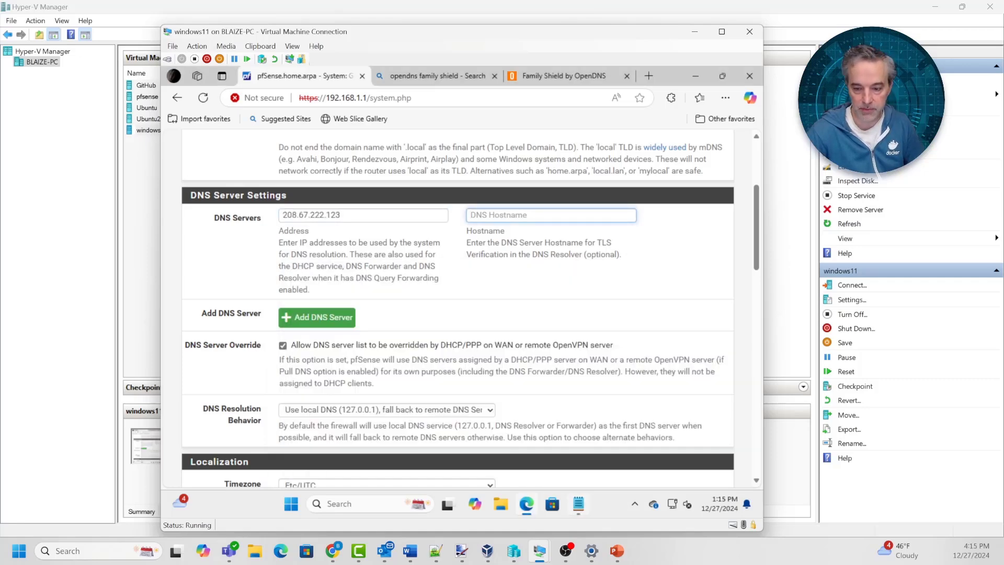
Copy 208.67.220.123 from the notes into the DNS hostname field
key(alt+Tab)
key(alt+Tab)
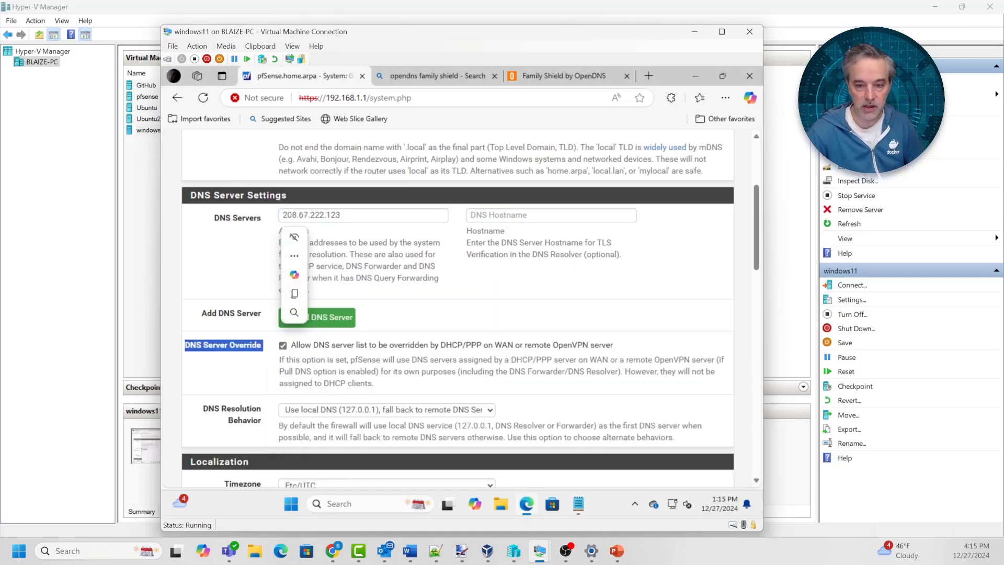
click(578, 503)
drag(369, 337, 301, 337)
key(alt+Tab)
key(ctrl+v)
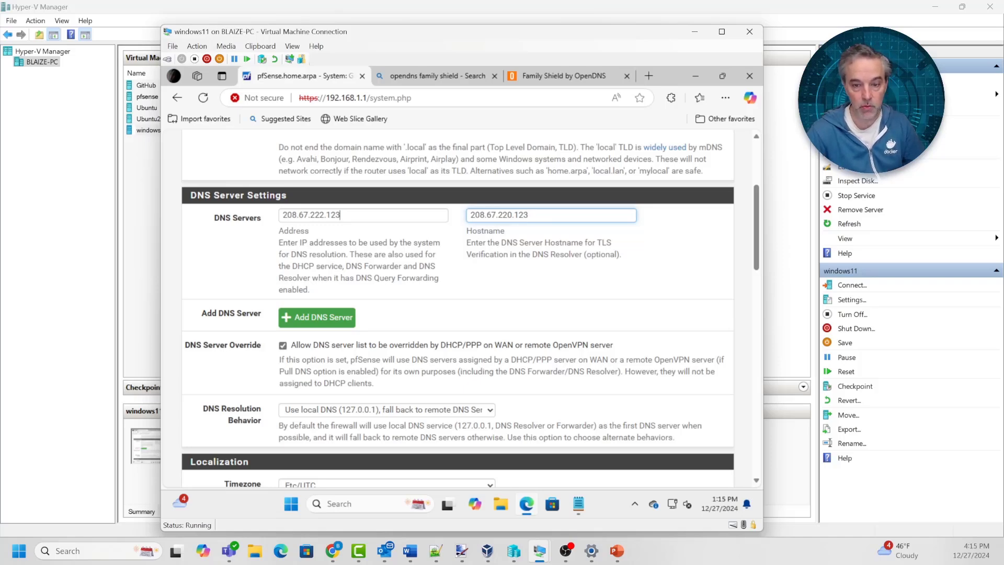
Delete both pasted addresses so the DNS server fields are empty again
key(shift+Tab)
key(Delete)
key(Tab)
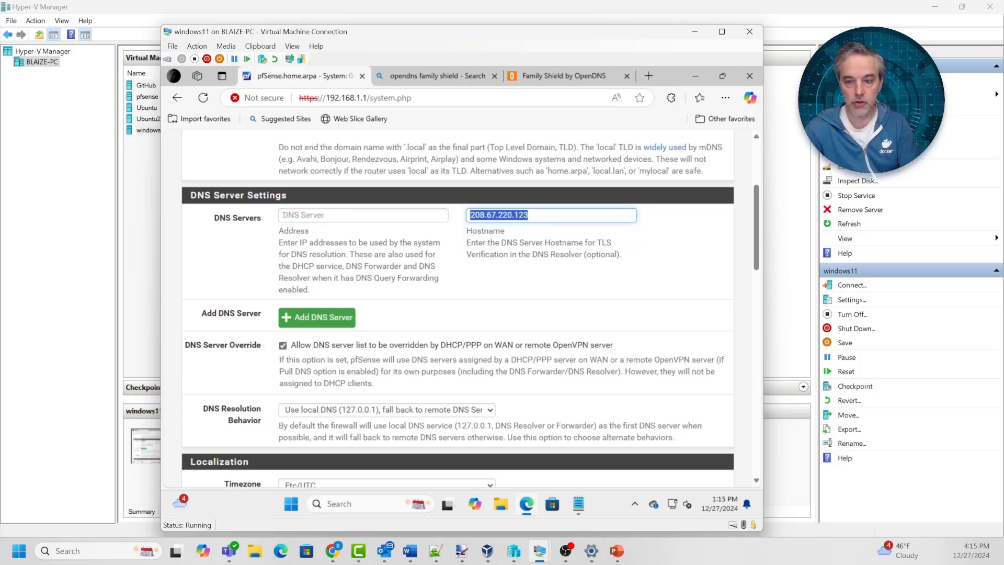
key(Delete)
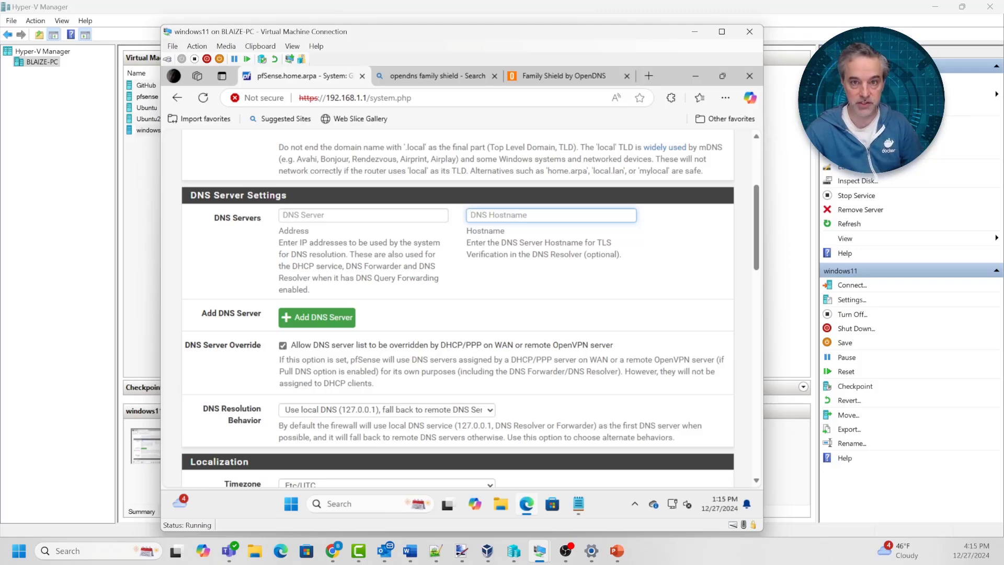
scroll(457, 308, up, 2)
scroll(460, 309, up, 1)
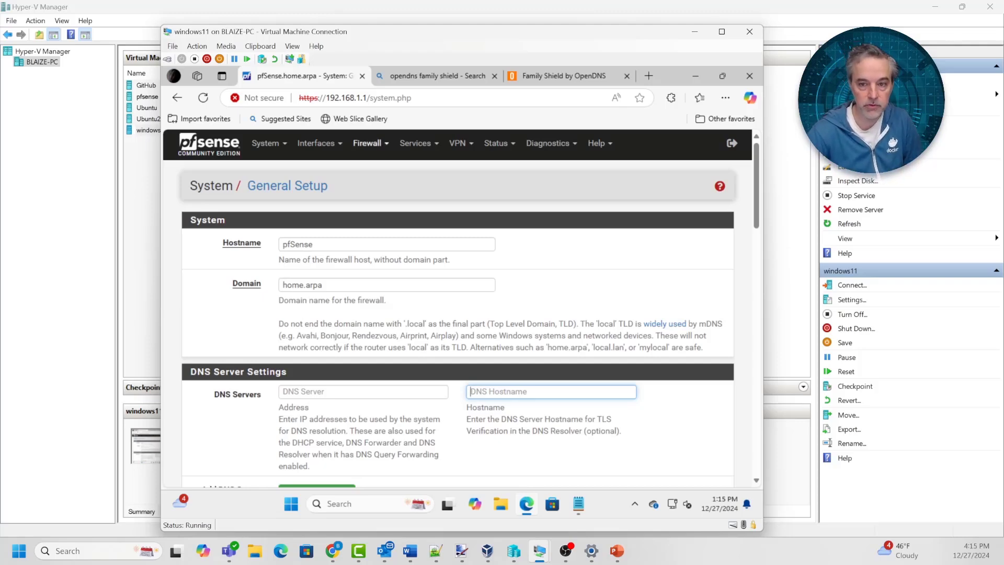
In Services > DHCP Server, replace DNS Server 1's 192.168.1.1 with 208.67.222.123
click(418, 143)
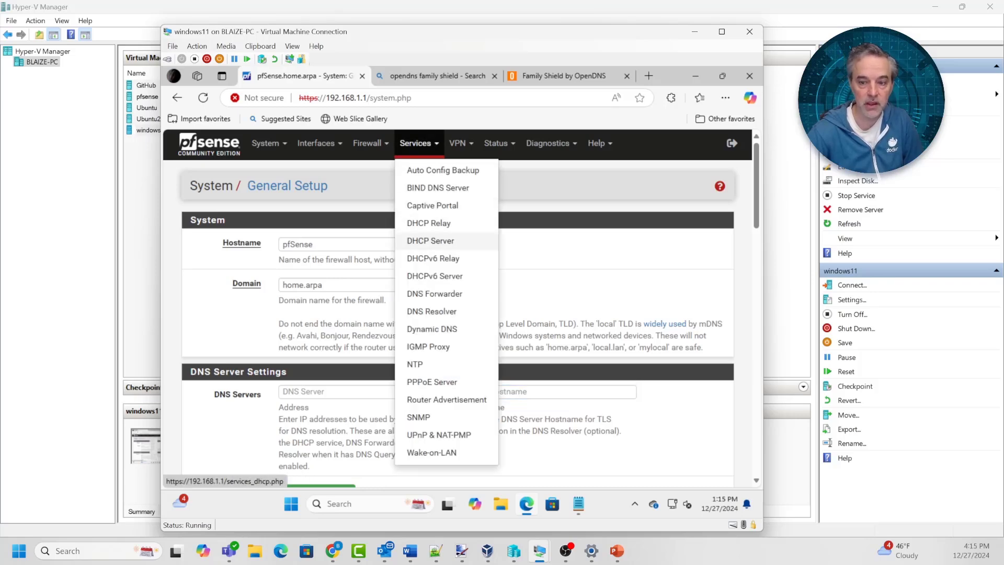
click(428, 241)
scroll(418, 303, down, 9)
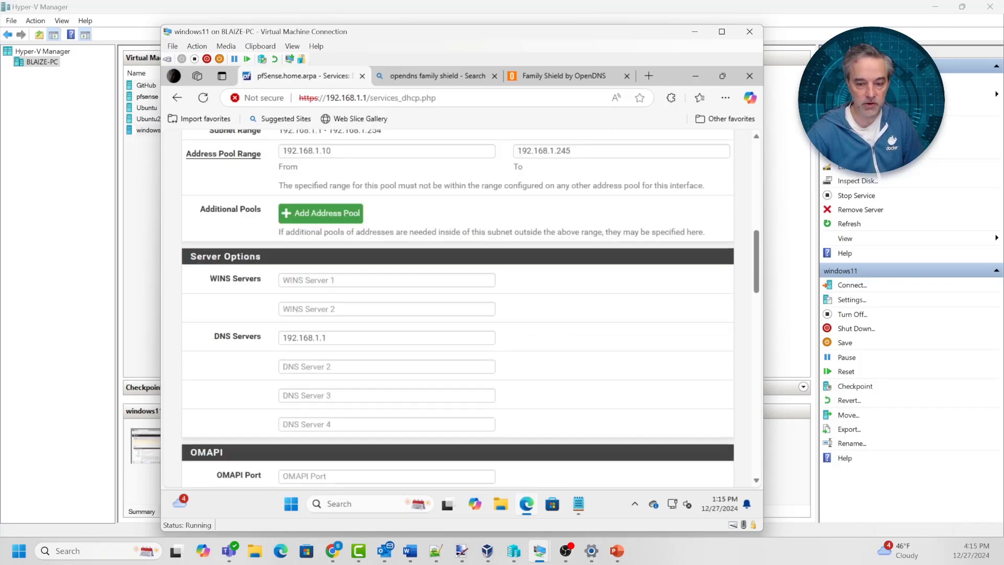
click(377, 306)
key(ctrl+a)
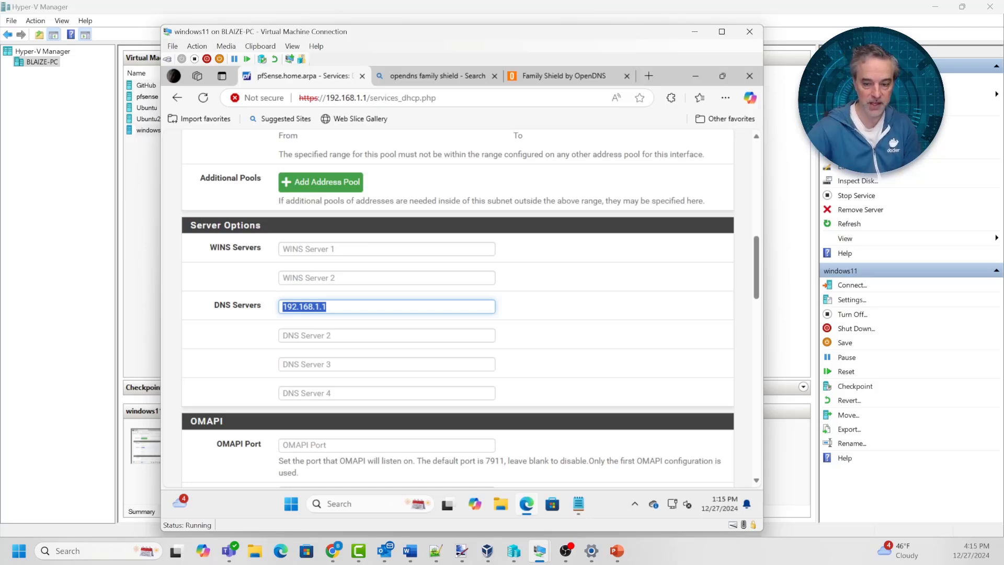
click(578, 504)
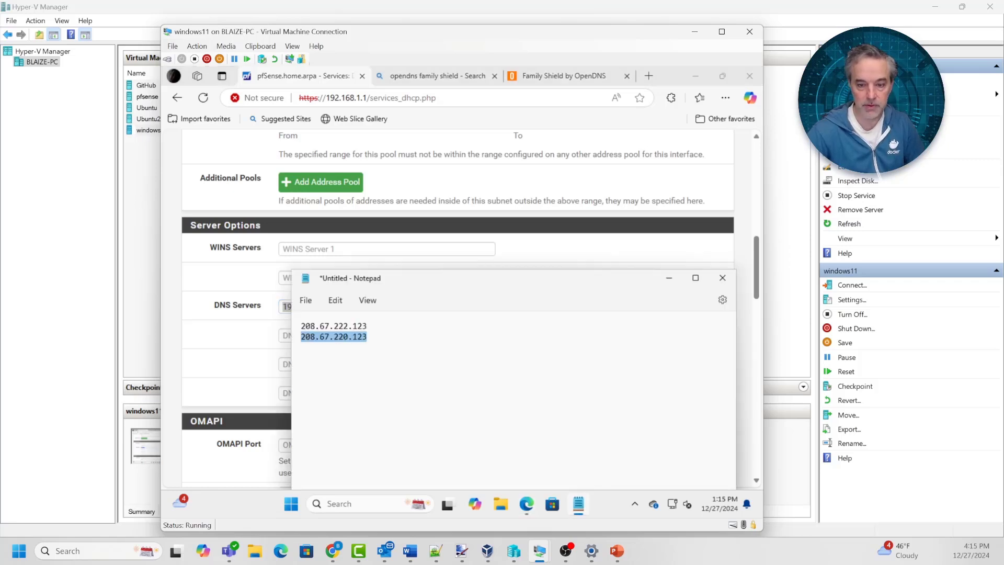
double_click(334, 326)
key(alt+Tab)
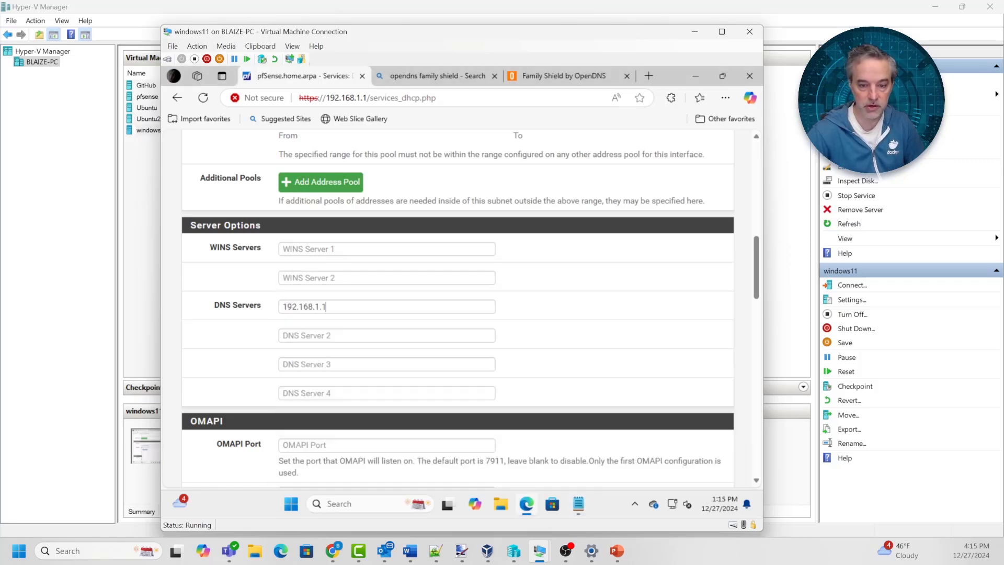
key(ctrl+a)
key(ctrl+v)
Enter 208.67.220.123 as DNS Server 2
key(alt+Tab)
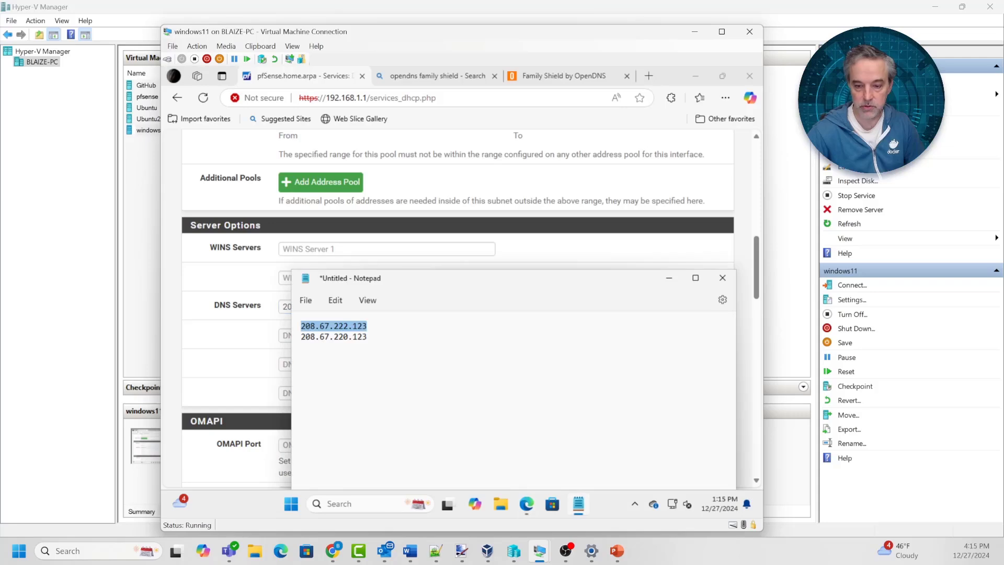
double_click(333, 336)
key(alt+Tab)
click(334, 335)
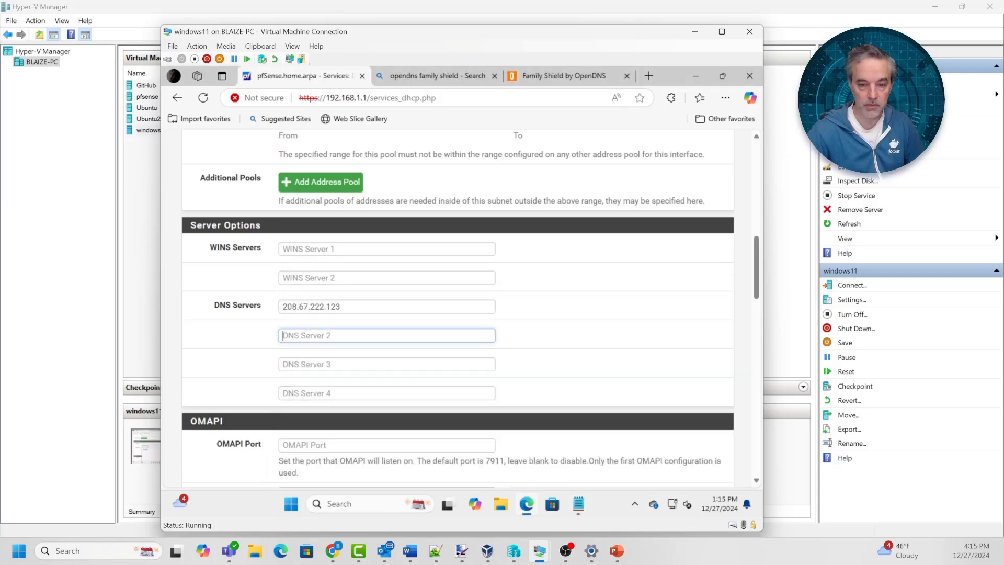
key(ctrl+v)
Save the DHCP server settings and apply the changes
scroll(457, 309, up, 5)
scroll(458, 309, down, 20)
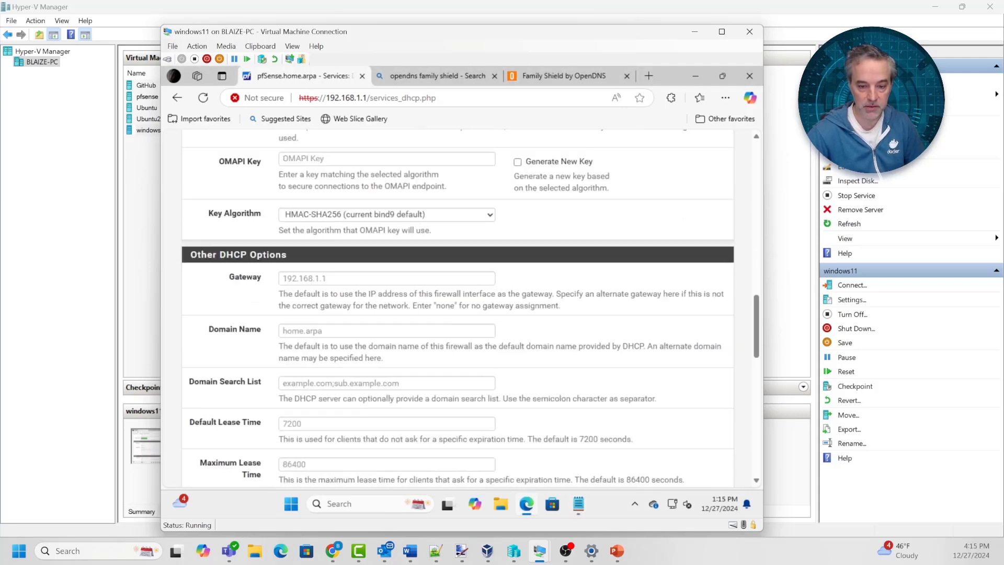
scroll(457, 309, down, 3)
click(304, 348)
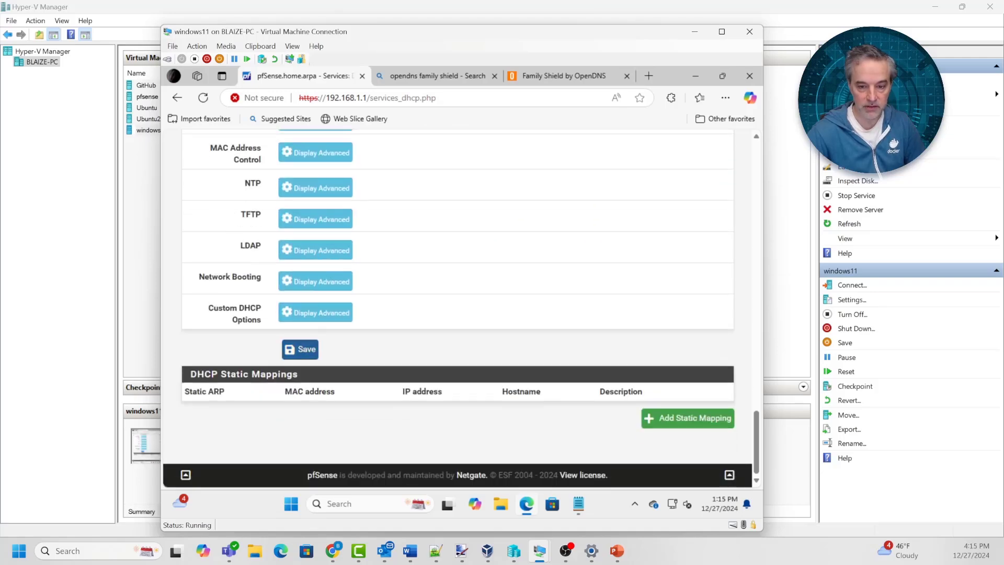
click(688, 233)
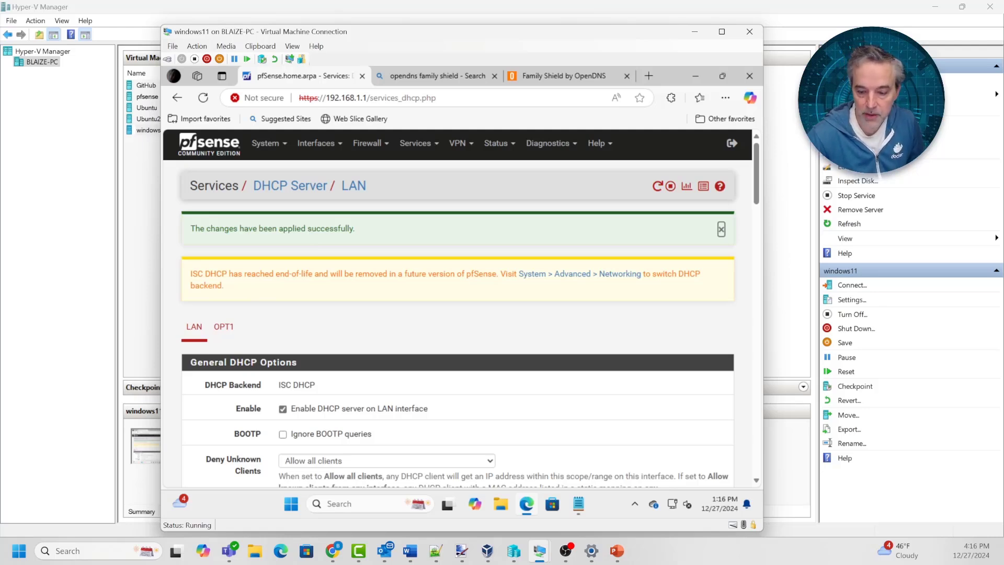
Connect the windows11 VM's network adapter to the Internal2 switch and apply
click(514, 551)
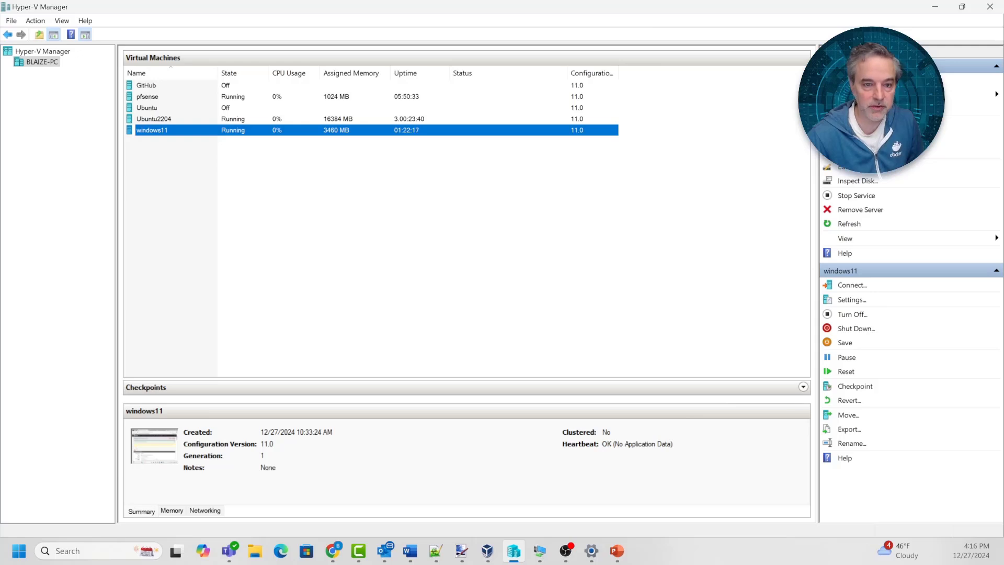
right_click(150, 131)
click(186, 154)
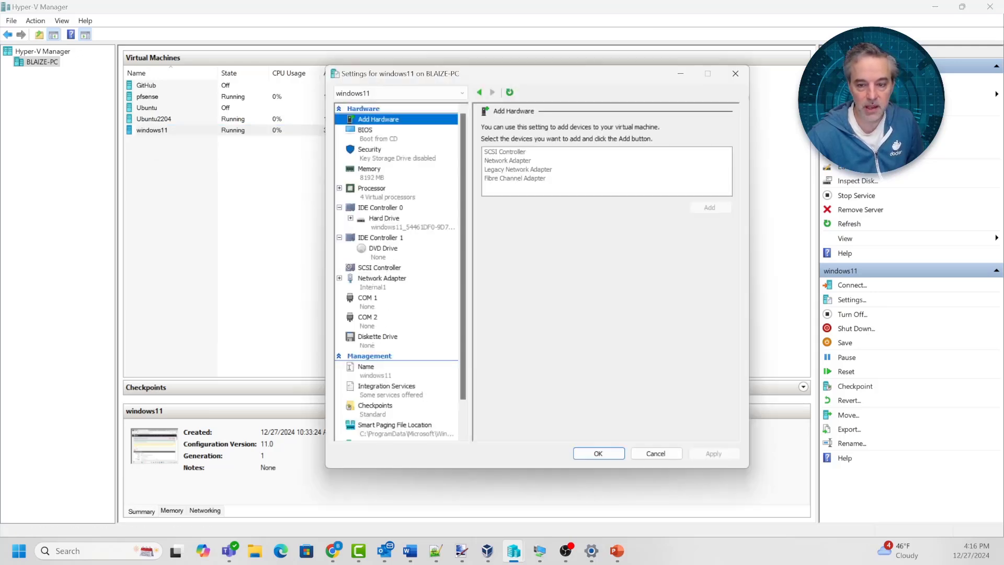
click(382, 279)
click(580, 150)
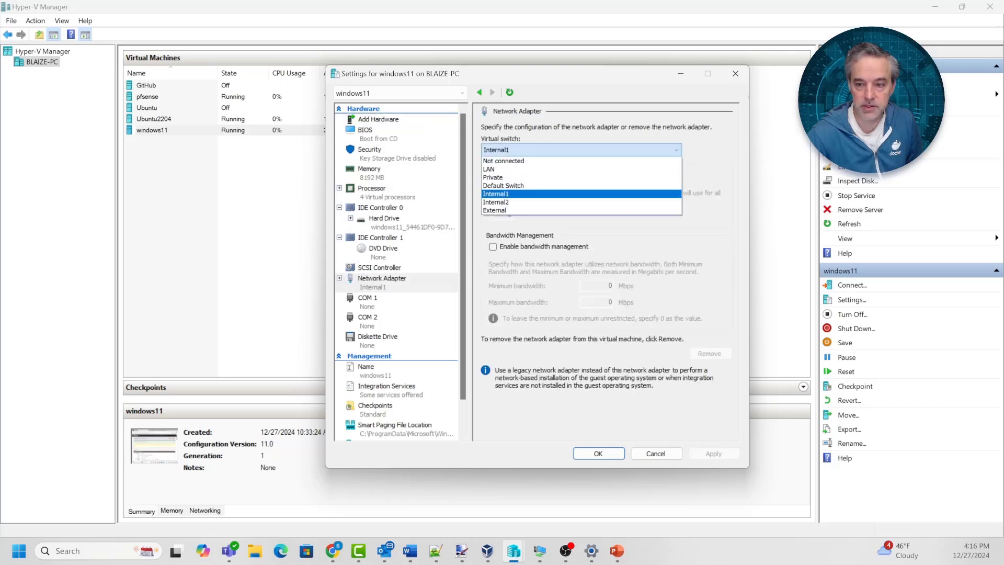
click(533, 202)
click(714, 453)
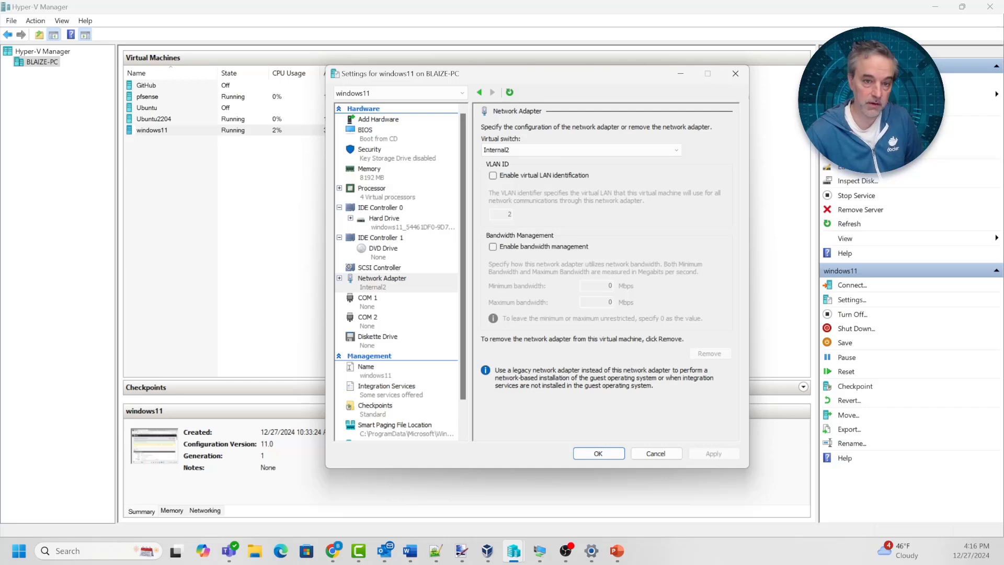
Switch the adapter back to Internal1 and close the settings with OK
click(581, 150)
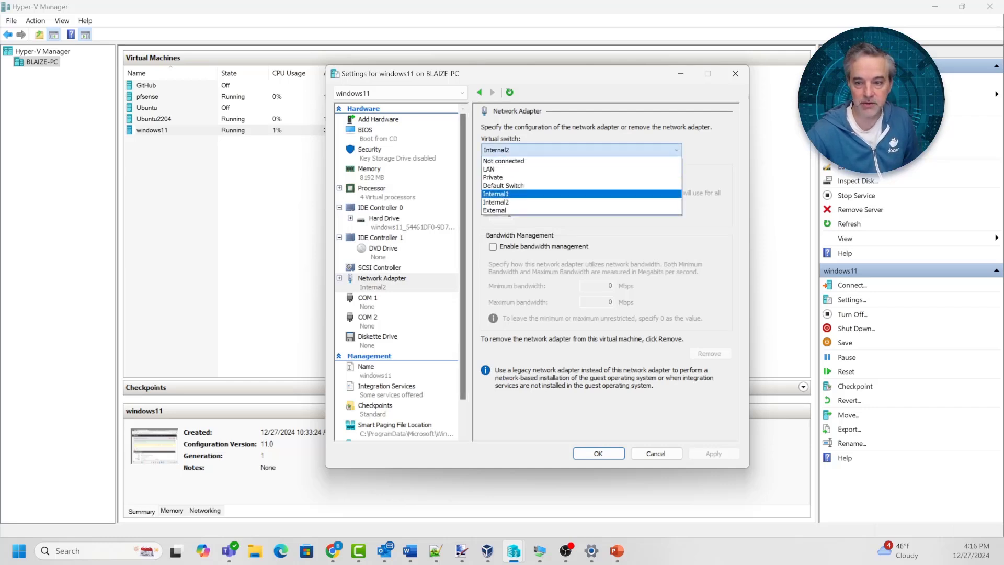
click(534, 195)
click(598, 453)
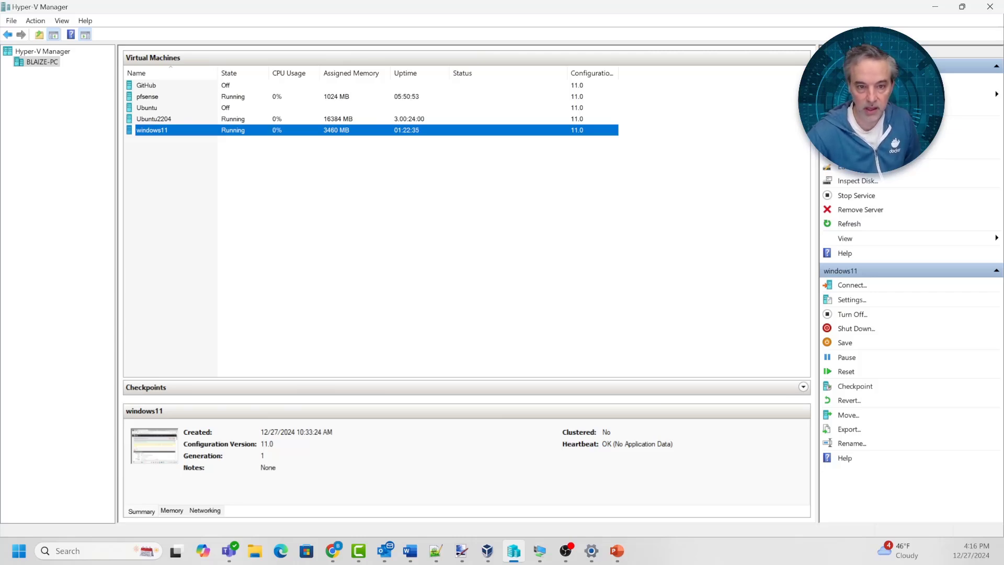
In the windows11 VM, open Control Panel's Network and Sharing Center
click(539, 550)
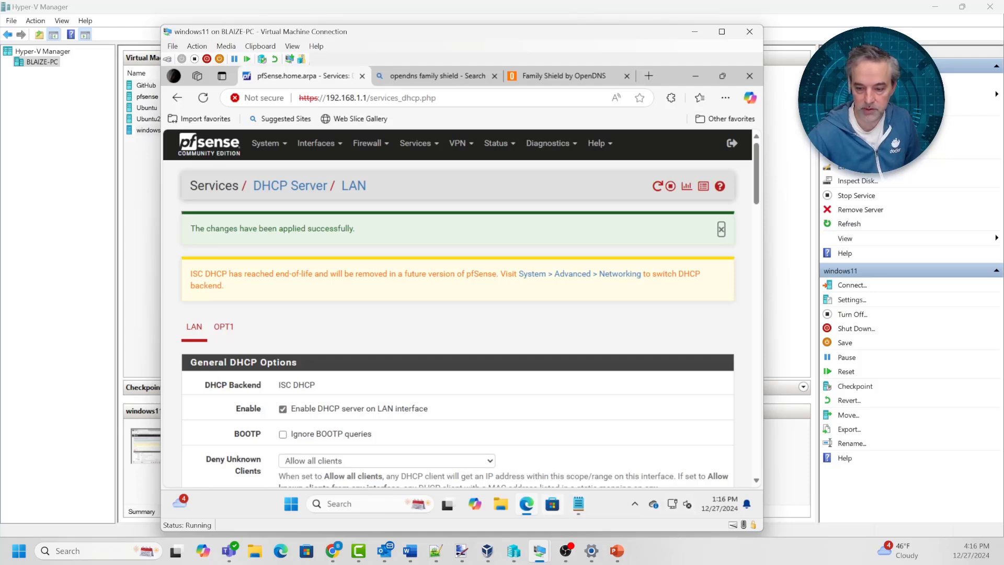
key(super)
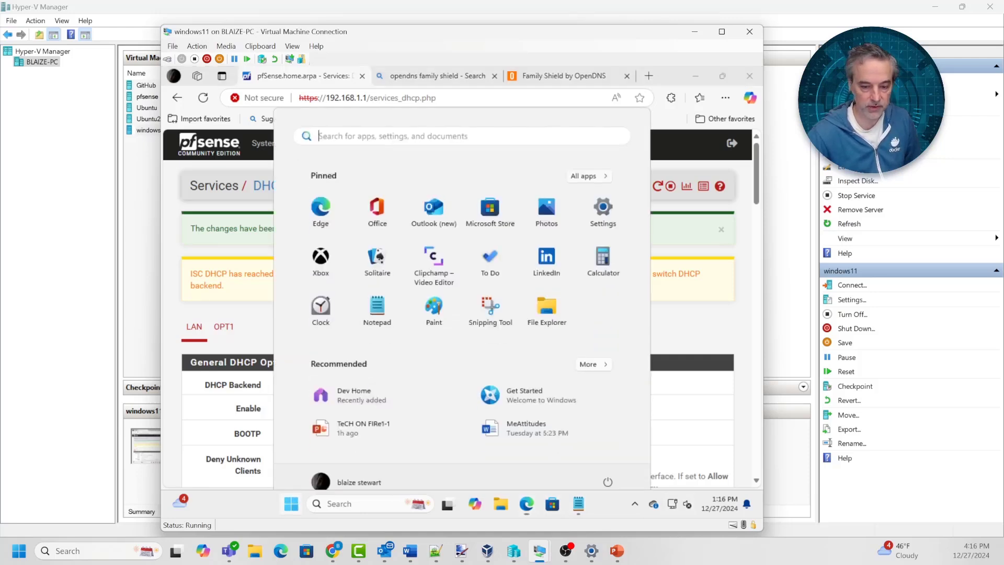
text(control)
key(Return)
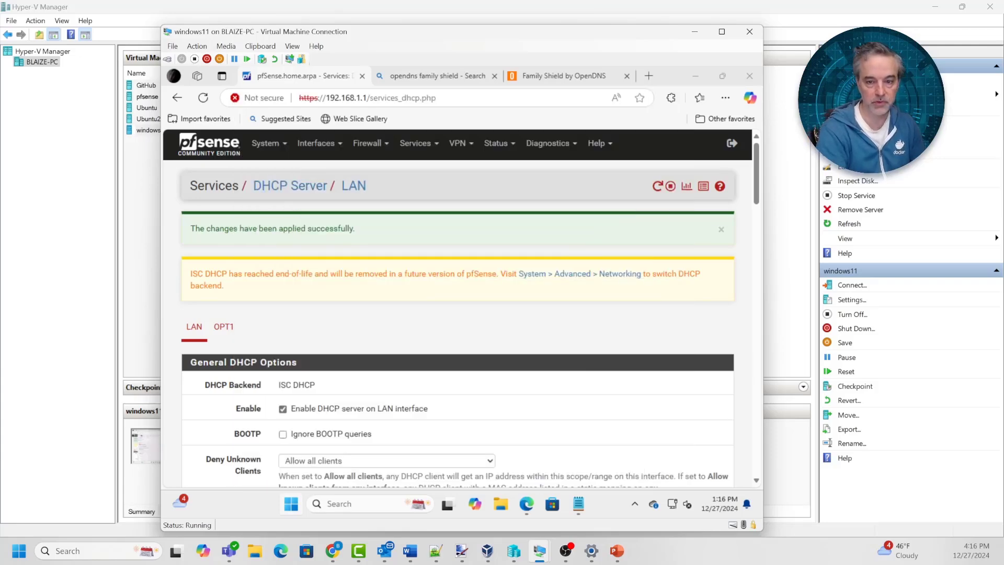
click(611, 370)
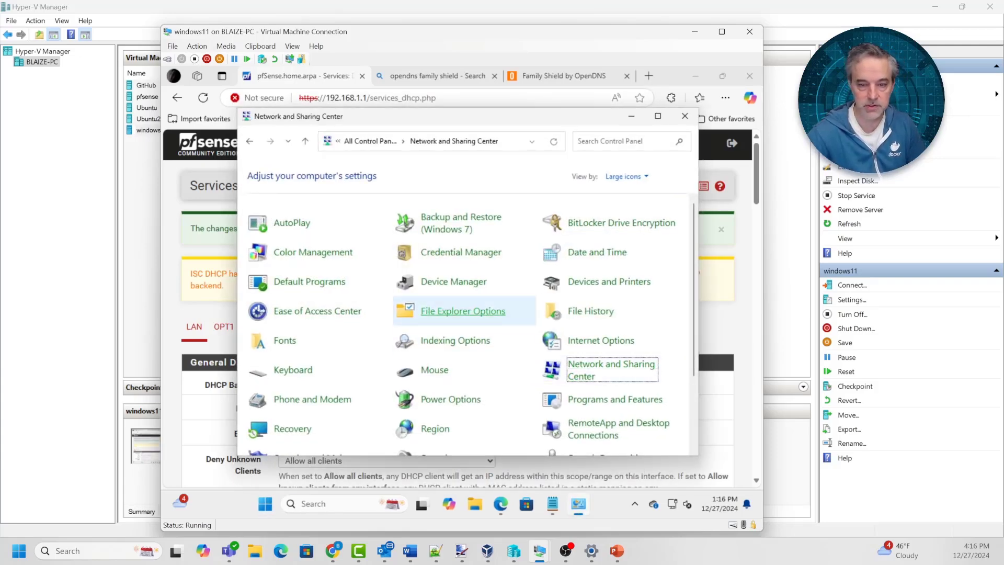
Check the Ethernet details list DNS servers 208.67.222.123 and 208.67.220.123
click(292, 192)
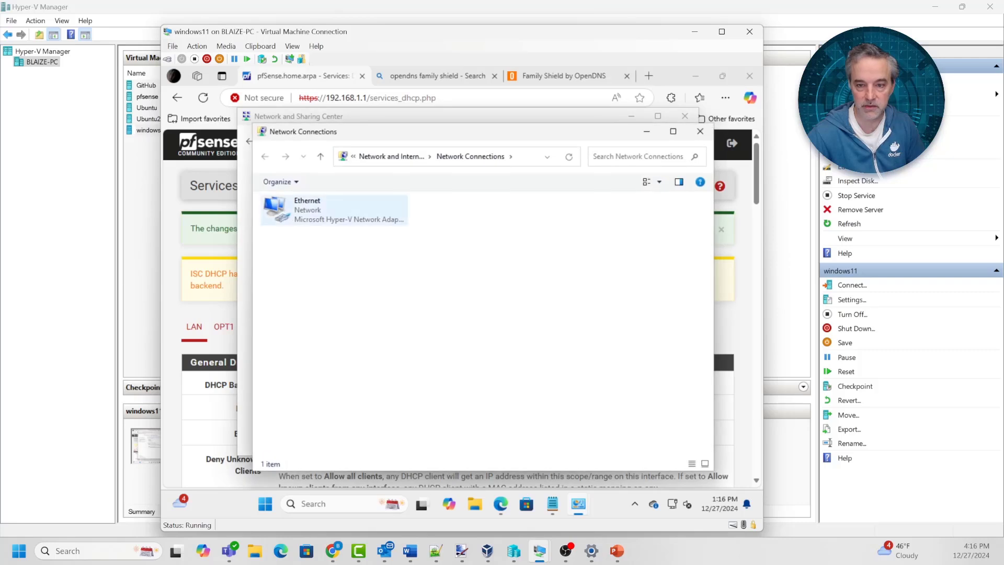
right_click(325, 213)
click(358, 236)
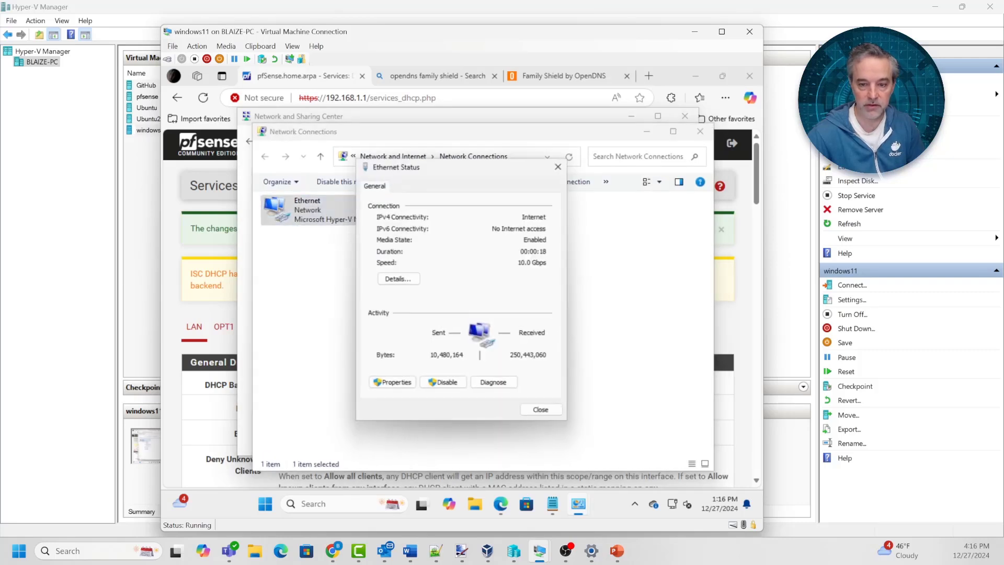
click(398, 278)
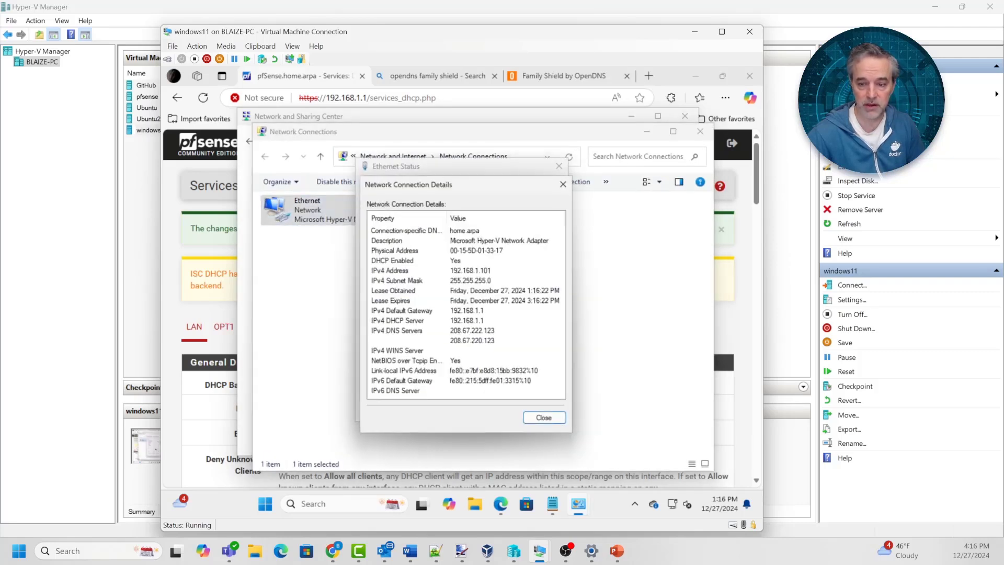
click(467, 331)
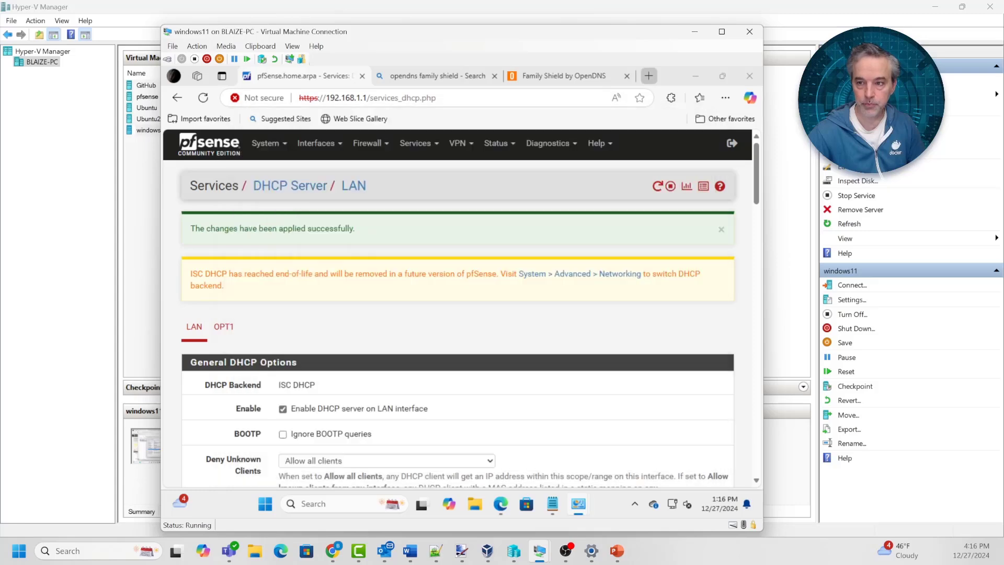
key(ctrl+t)
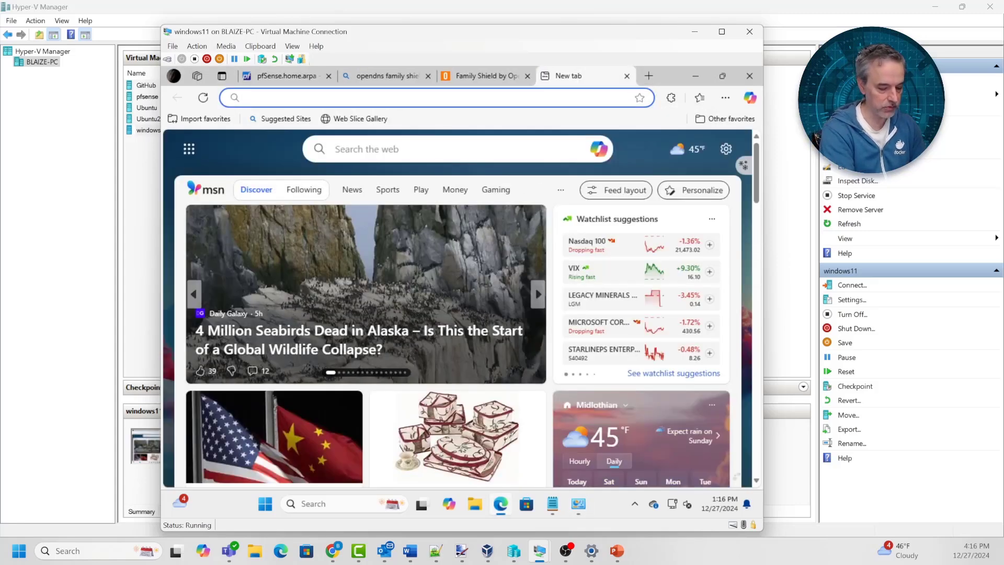
Load exampleadultsite.com and view the Advanced details of its privacy error
text(www.exable)
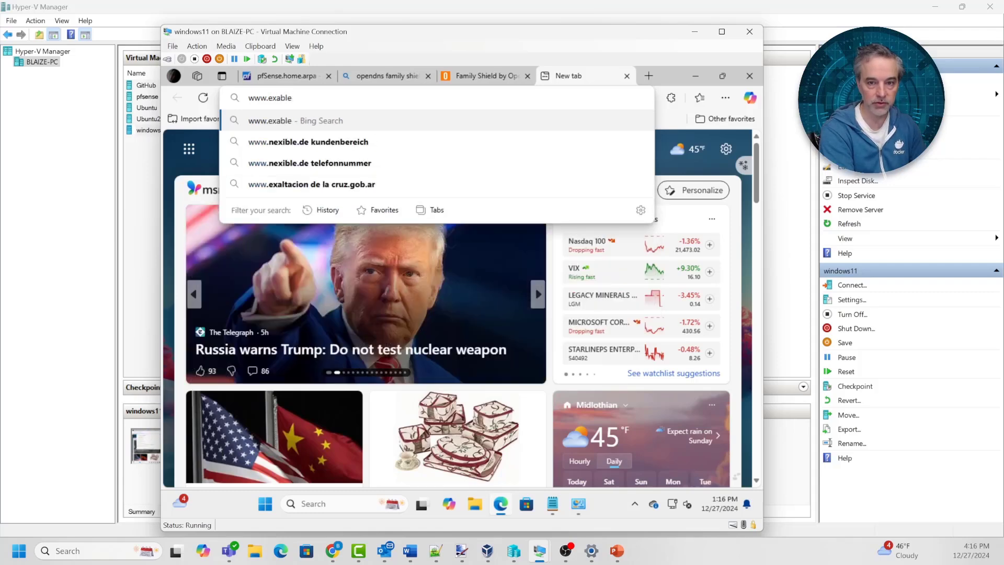
key(BackSpace)
key(BackSpace)
text(mplee)
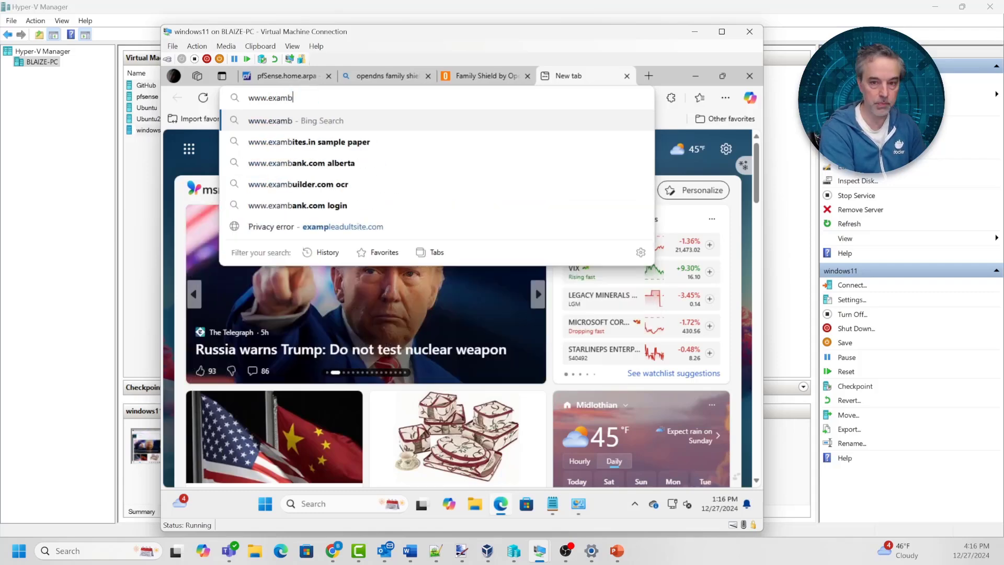
key(BackSpace)
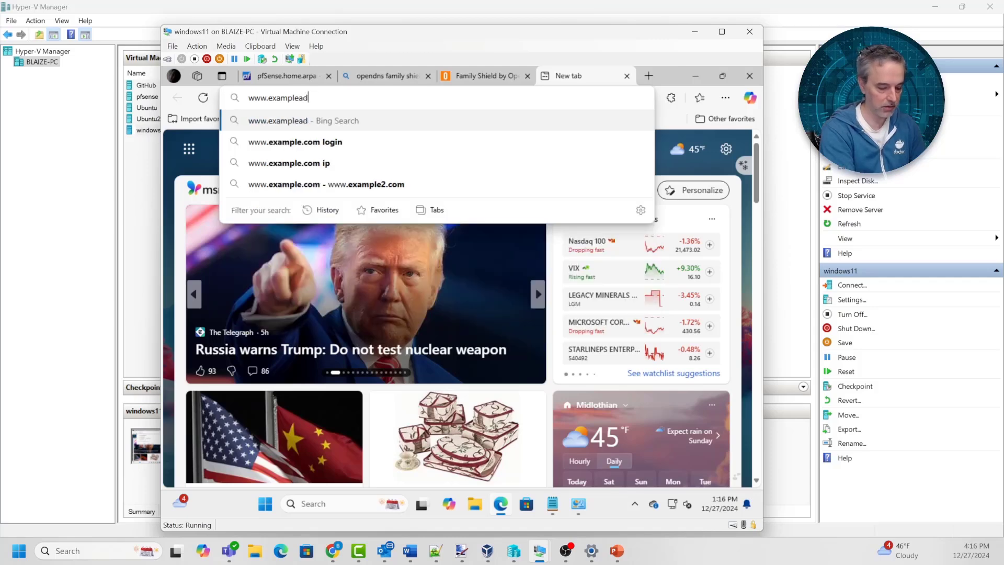
text(aduly)
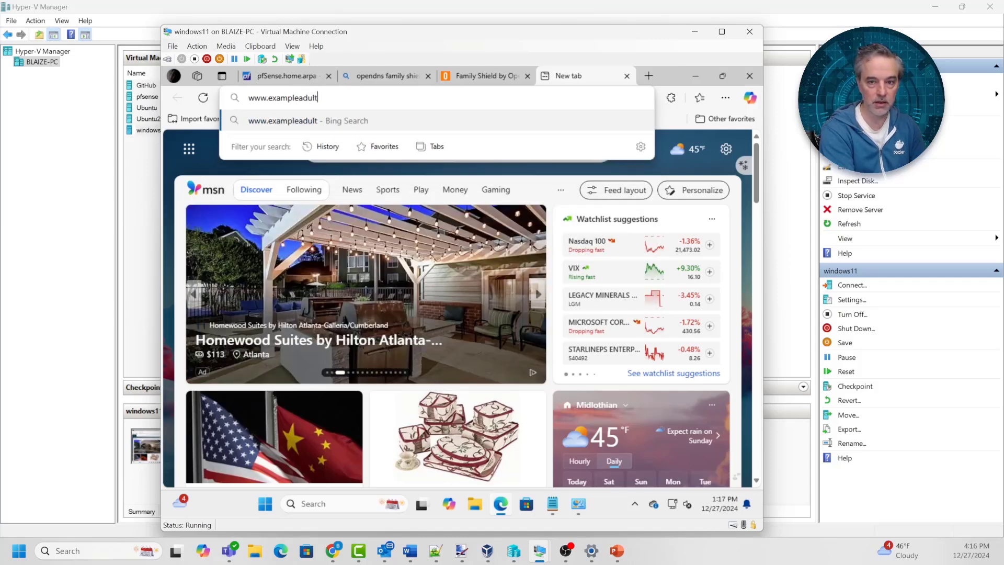
key(BackSpace)
text(tsute)
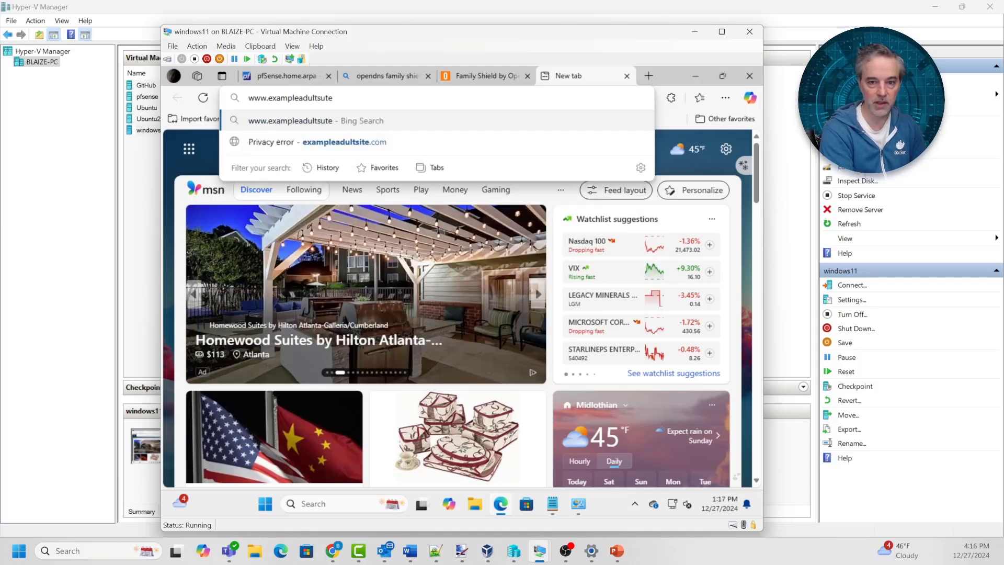
key(Down)
key(Return)
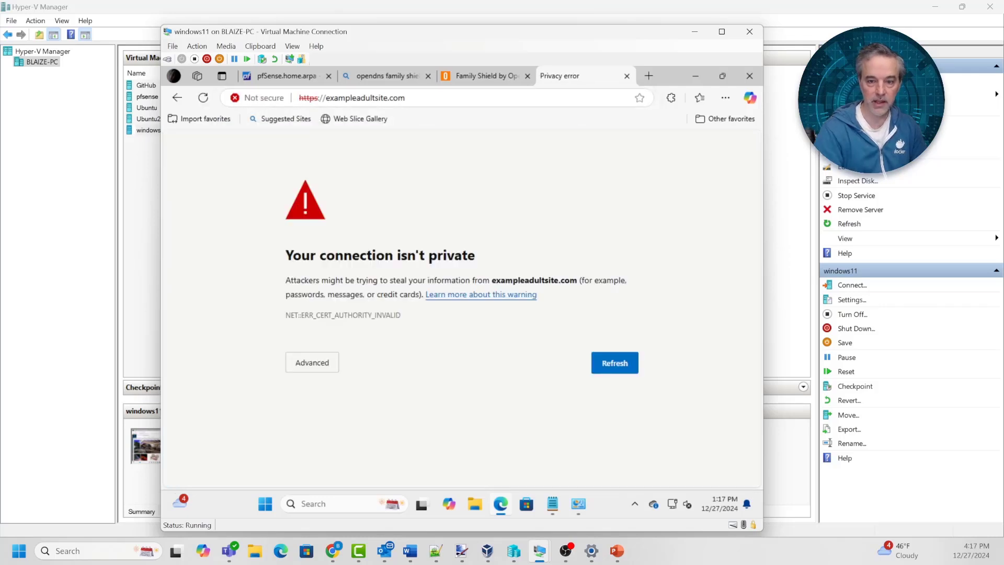
click(312, 362)
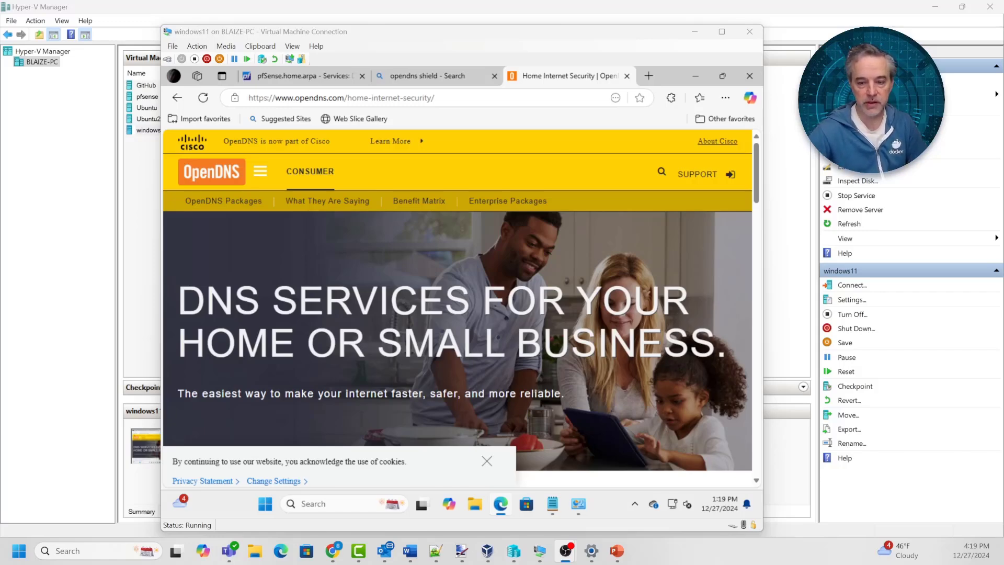
Scroll the OpenDNS page and follow SIGN UP under OpenDNS Home
scroll(458, 308, down, 3)
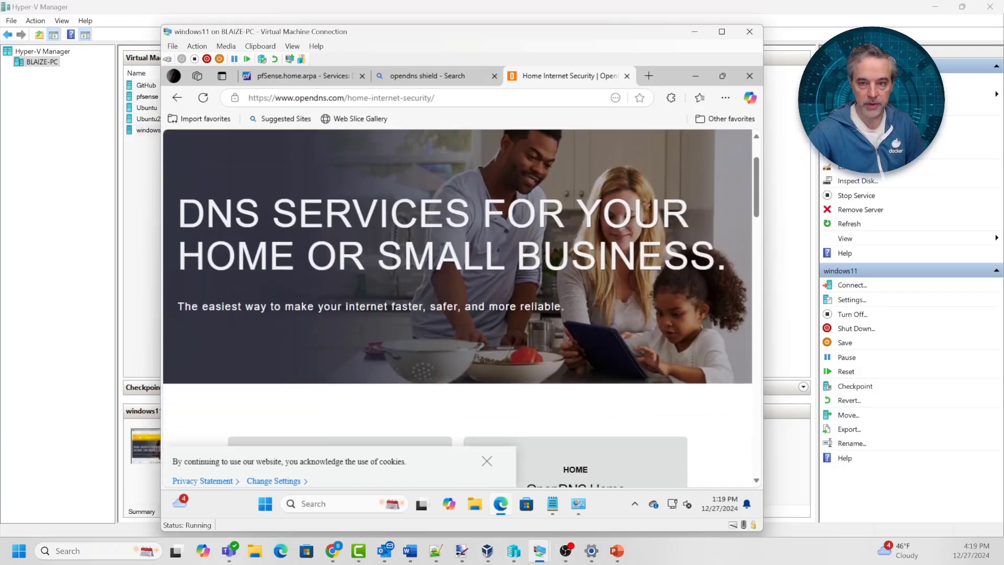
scroll(458, 308, down, 1)
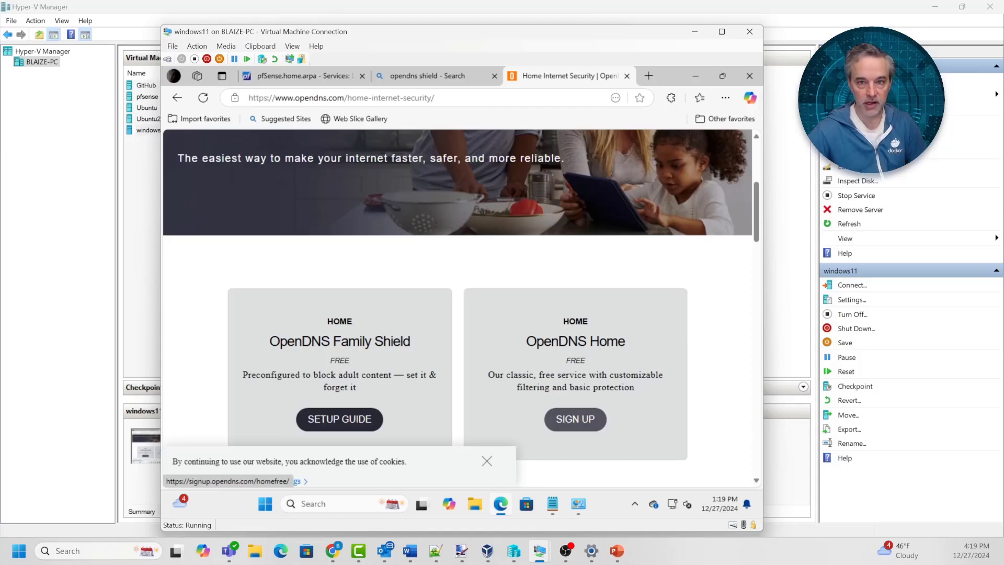
scroll(457, 308, up, 4)
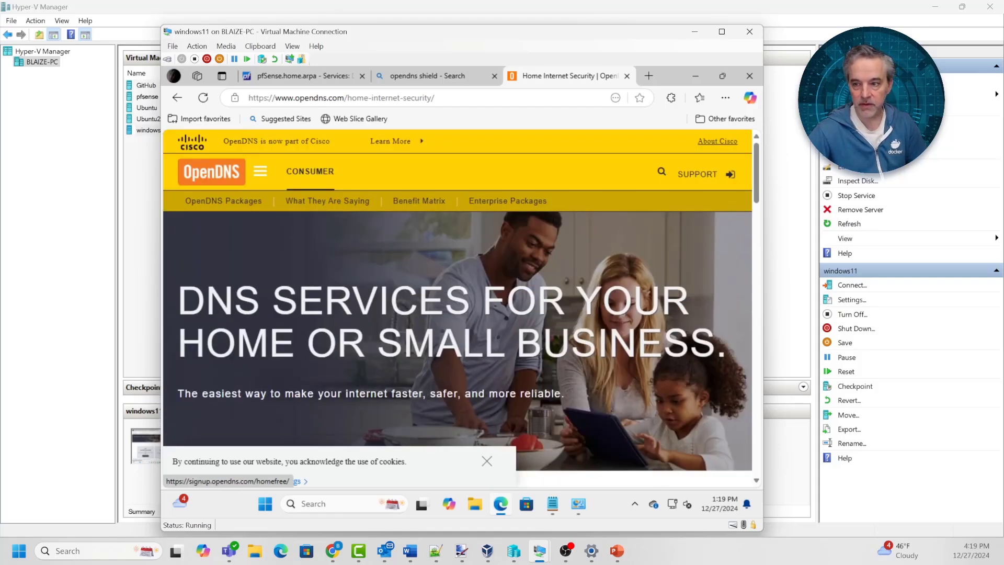
scroll(458, 309, down, 4)
scroll(457, 308, down, 2)
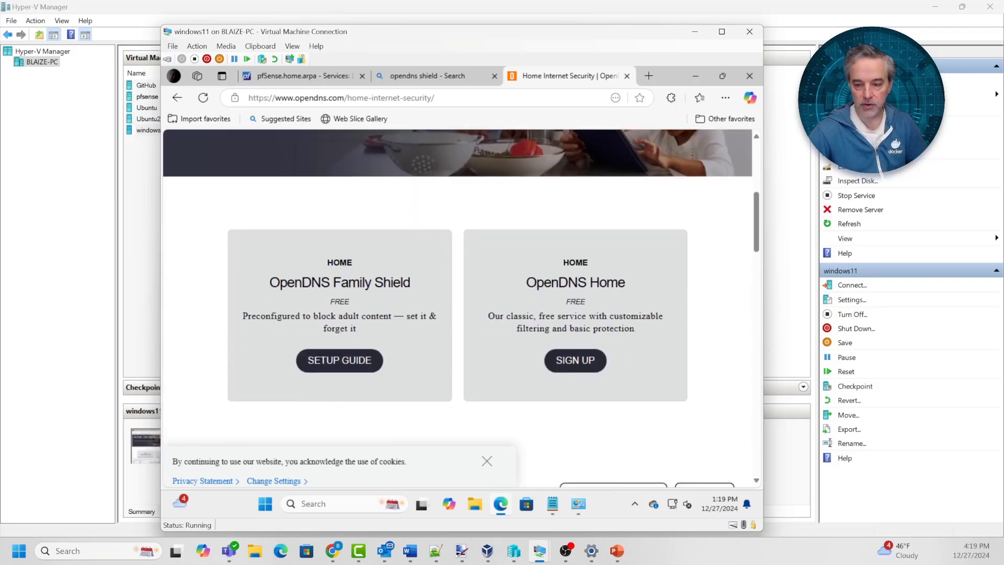
click(575, 360)
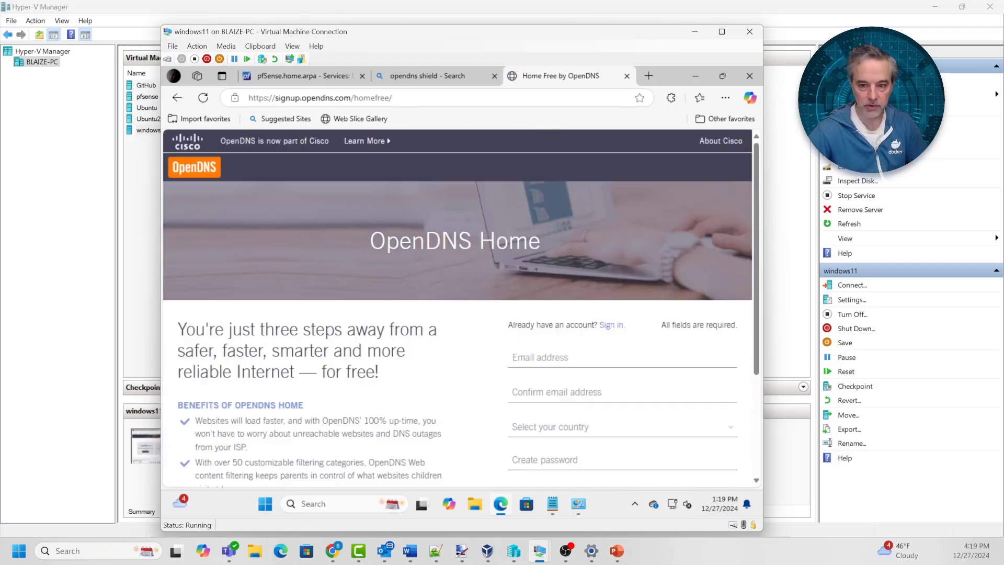
Go to login.opendns.com using the OpenDNS Login address-bar suggestion
click(418, 98)
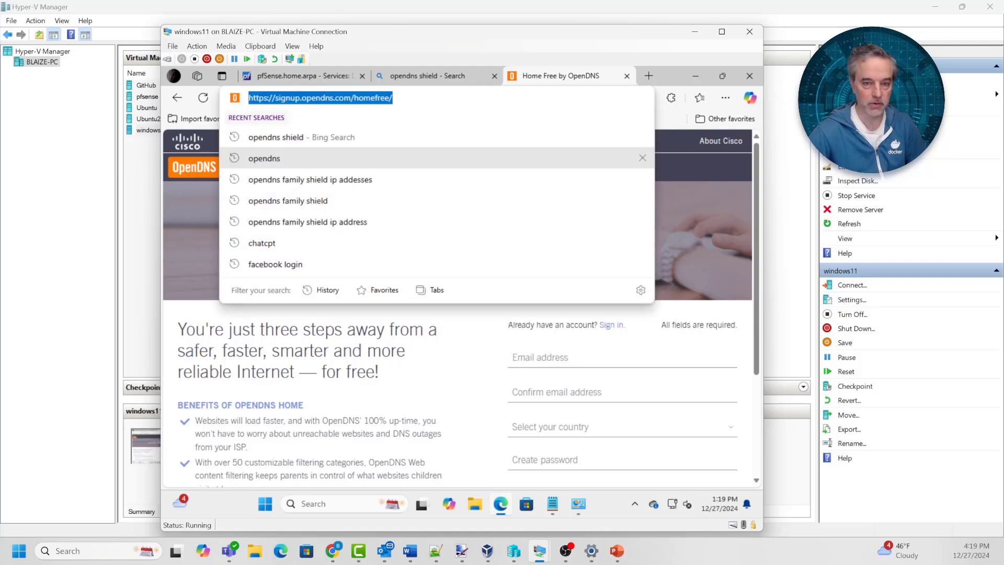
text(login.,)
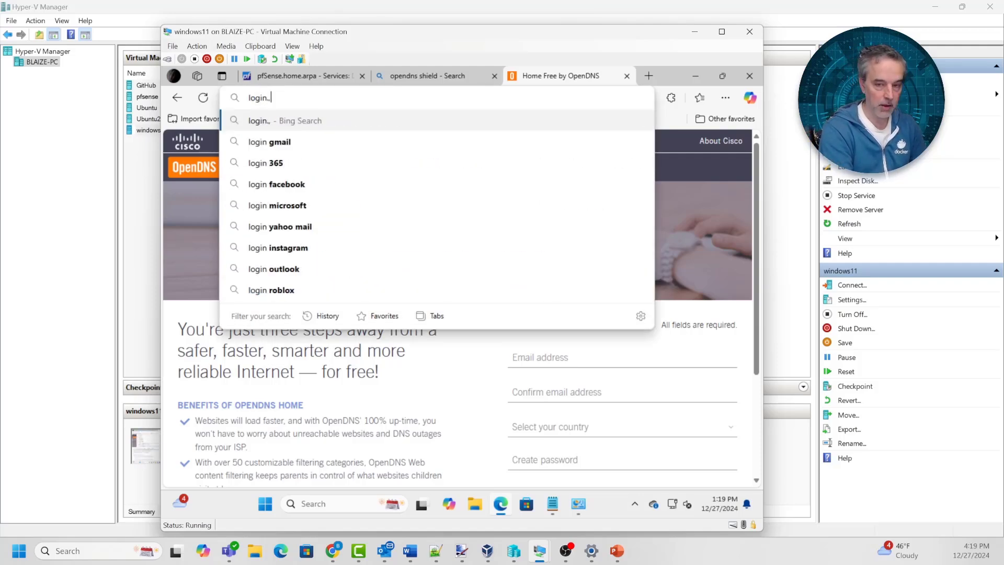
text(.op)
key(Down)
key(Down)
key(Down)
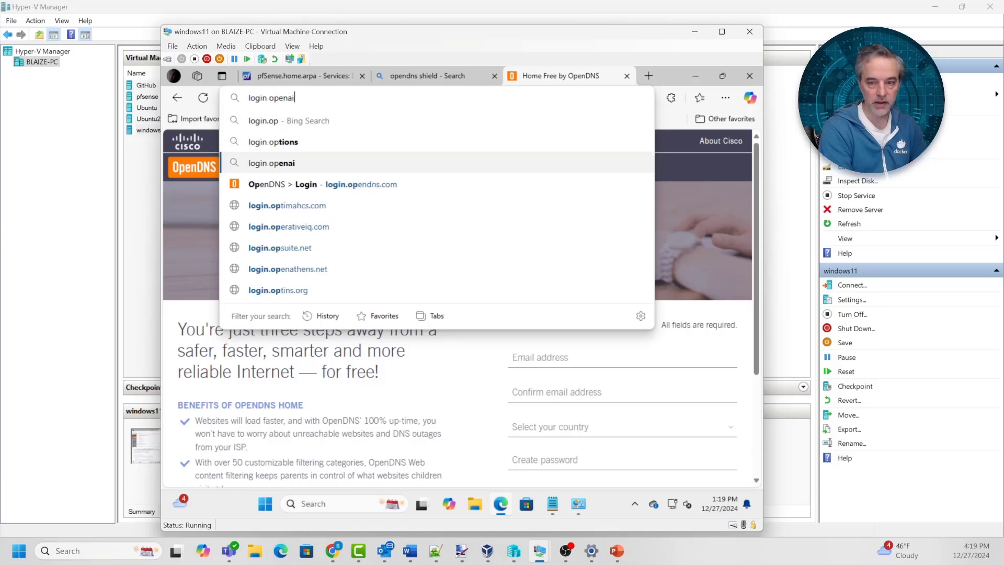
key(Return)
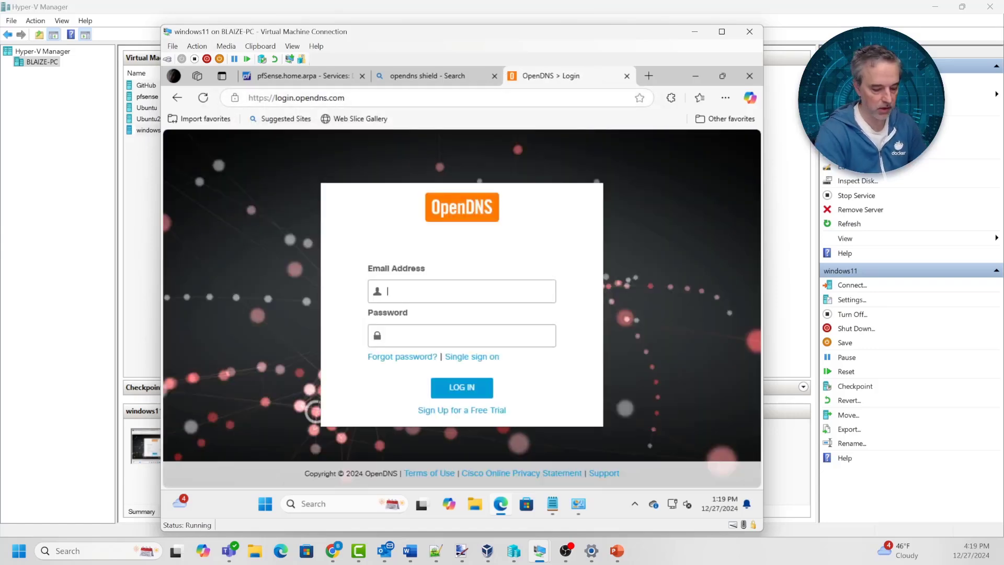
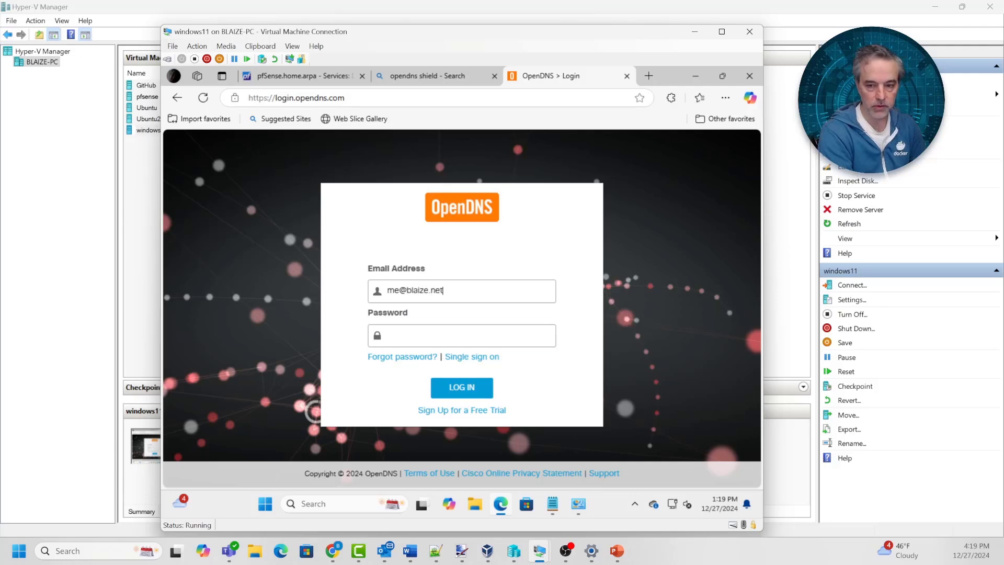
Log in with the account e-mail and password, declining Edge's save-password offer
key(Tab)
text(********)
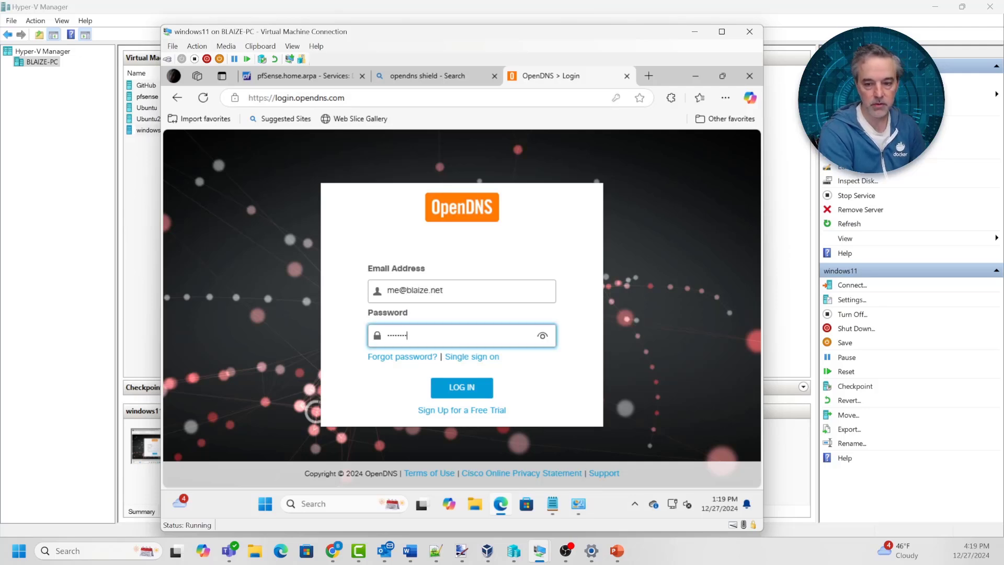
key(Return)
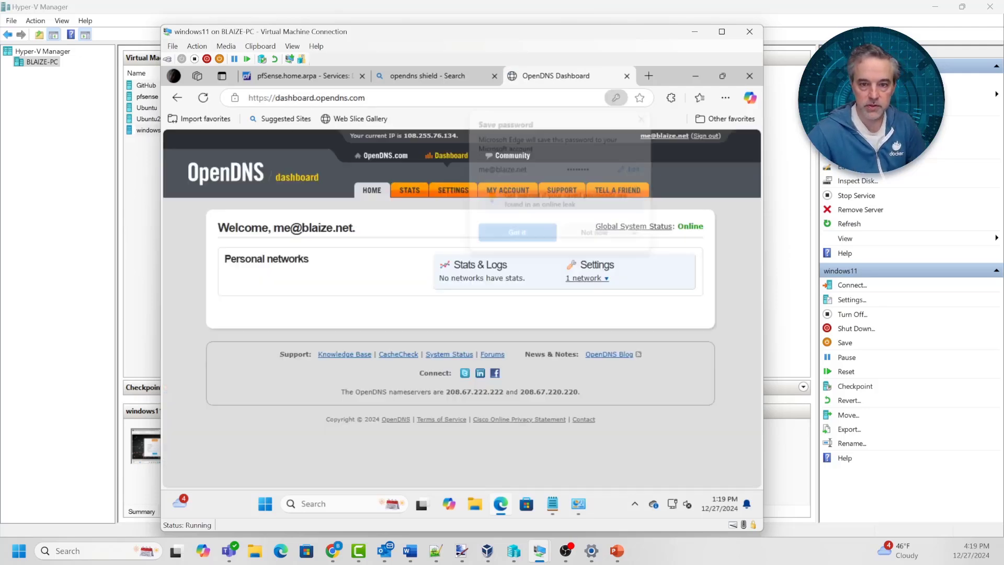
key(Escape)
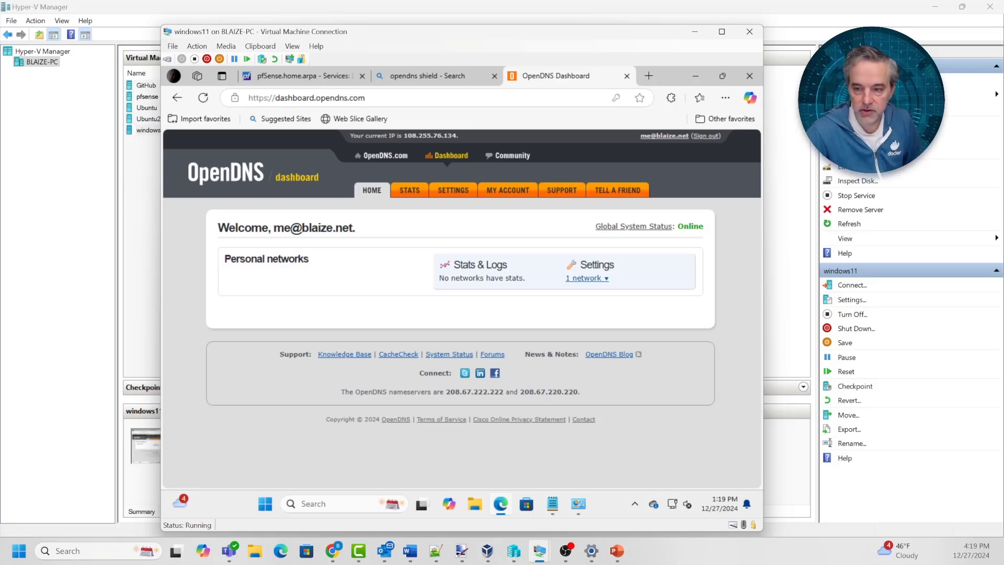
Delete the existing mynetwork entry in the dashboard Settings
click(453, 190)
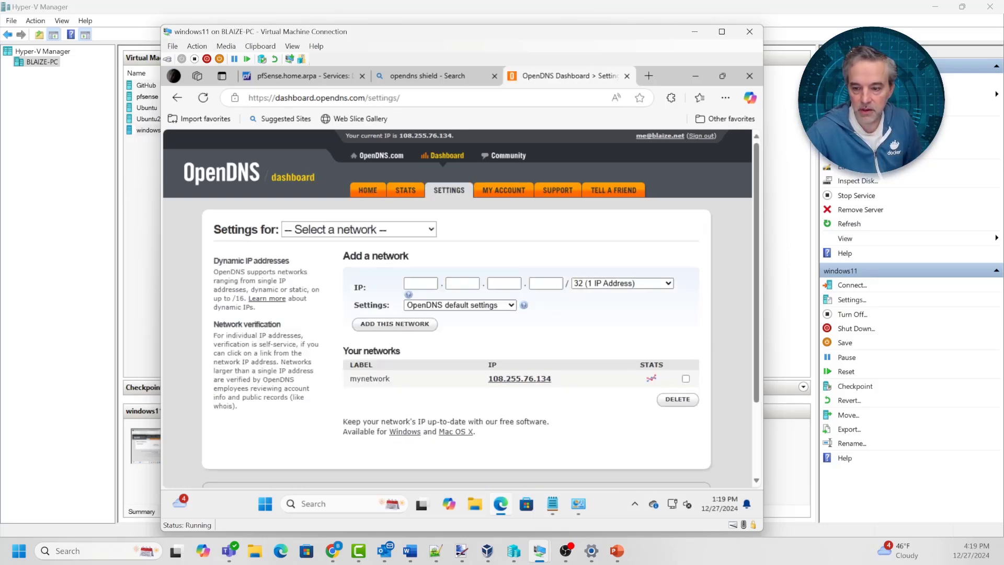
click(686, 379)
click(678, 400)
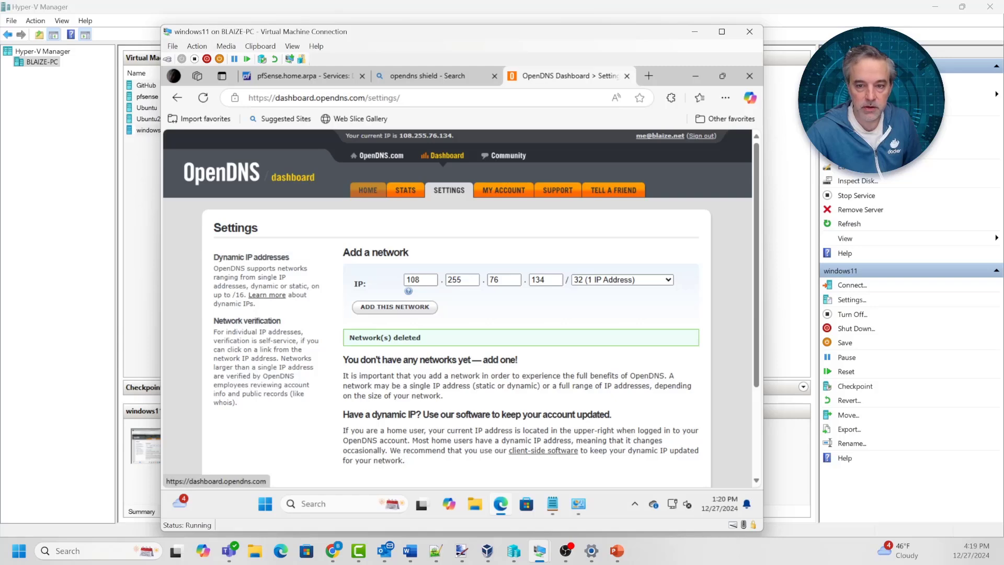
Add the current public IP as a new dynamic network named mynetwork
click(367, 190)
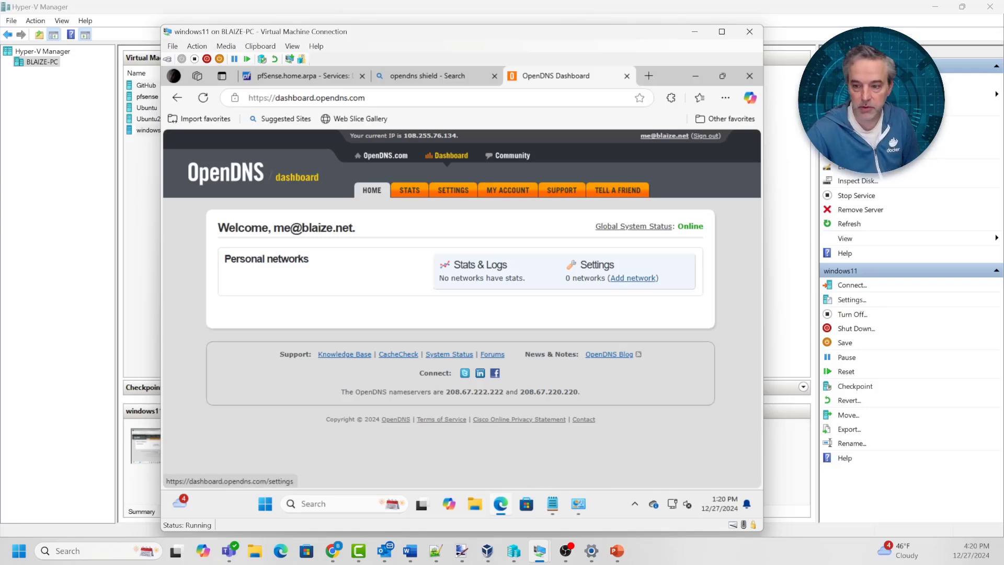
click(633, 278)
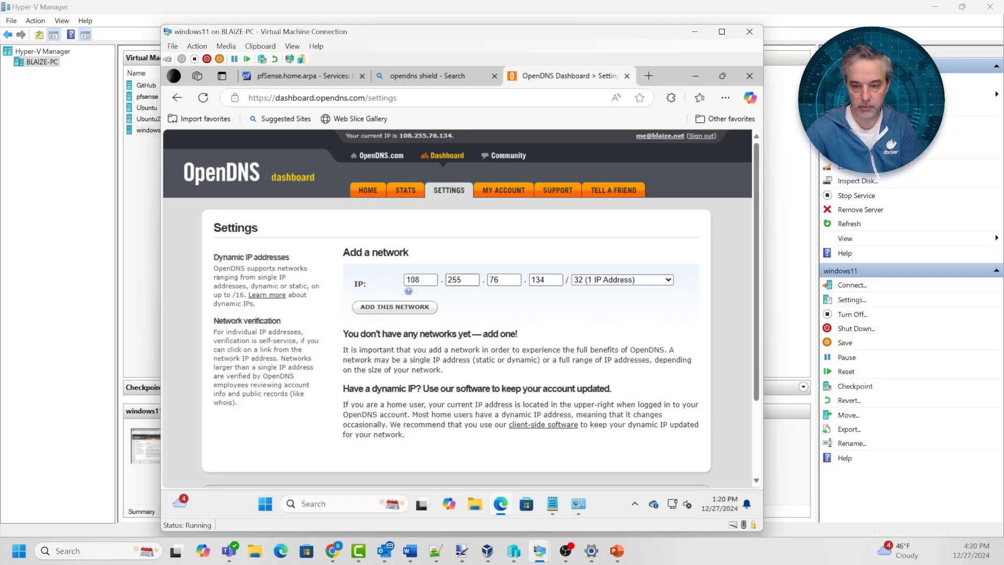
click(395, 307)
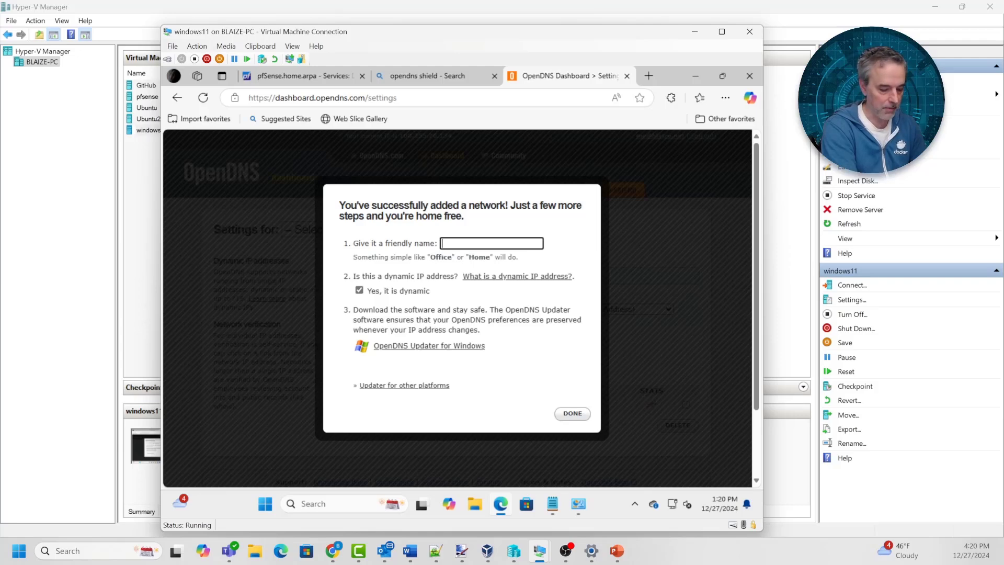
text(myn)
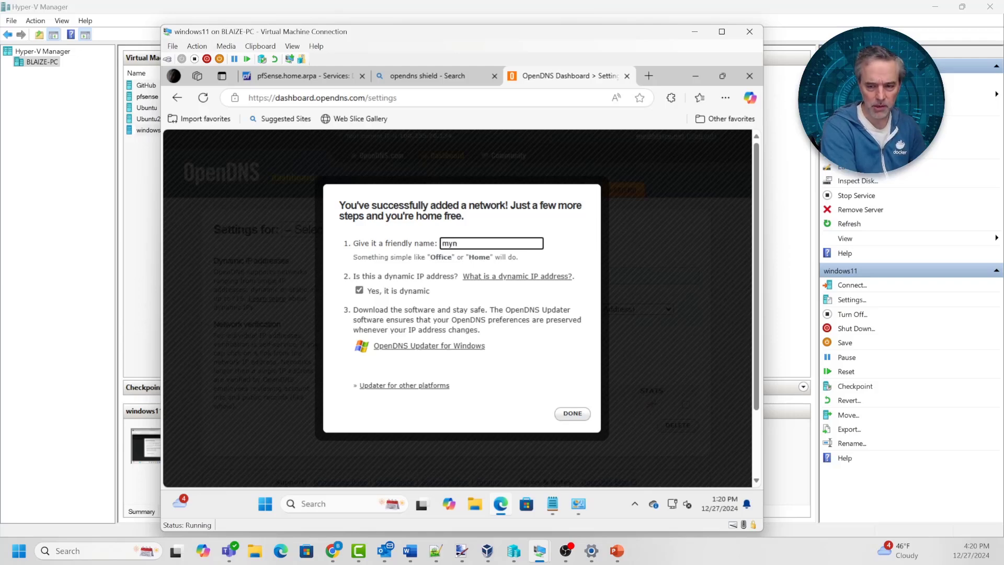
text(etwork)
key(ctrl+a)
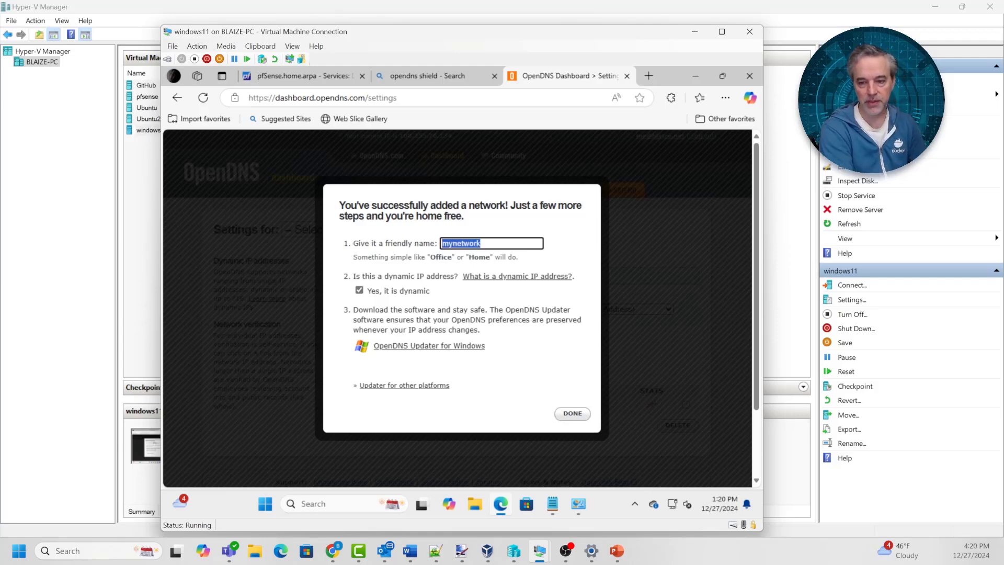
key(Return)
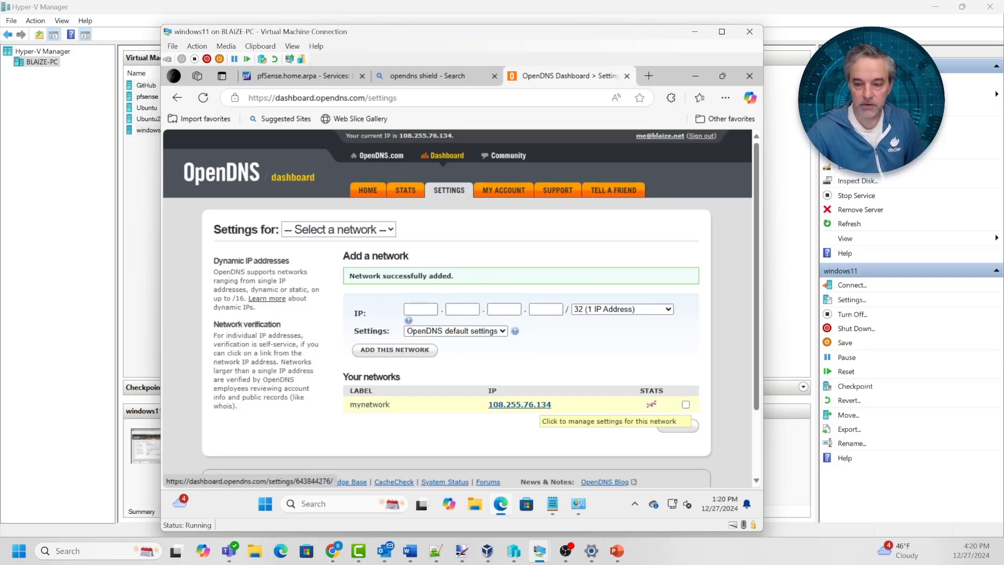
Open mynetwork's filtering settings and try the High, Low and Moderate levels
click(539, 406)
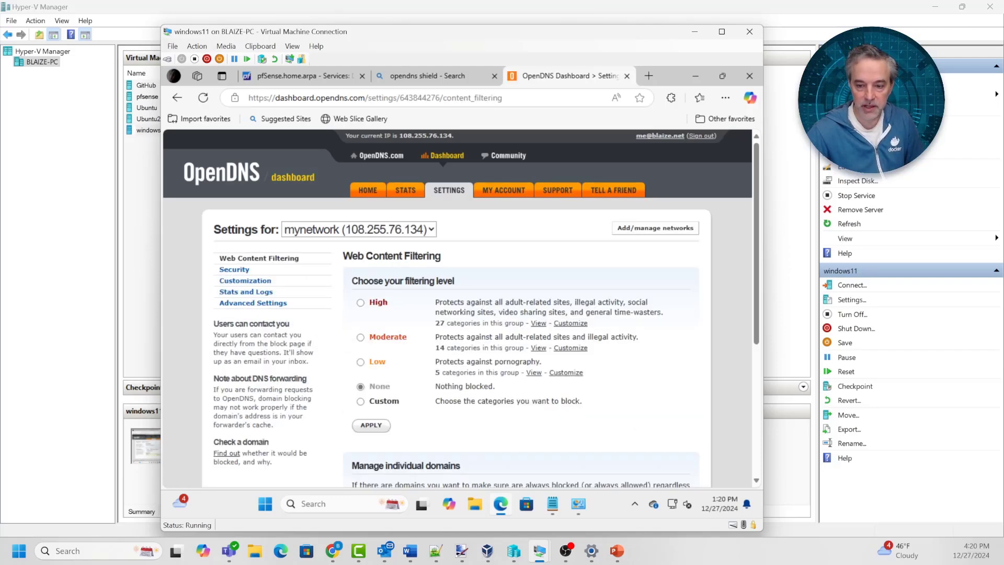
scroll(458, 308, down, 3)
scroll(457, 308, up, 1)
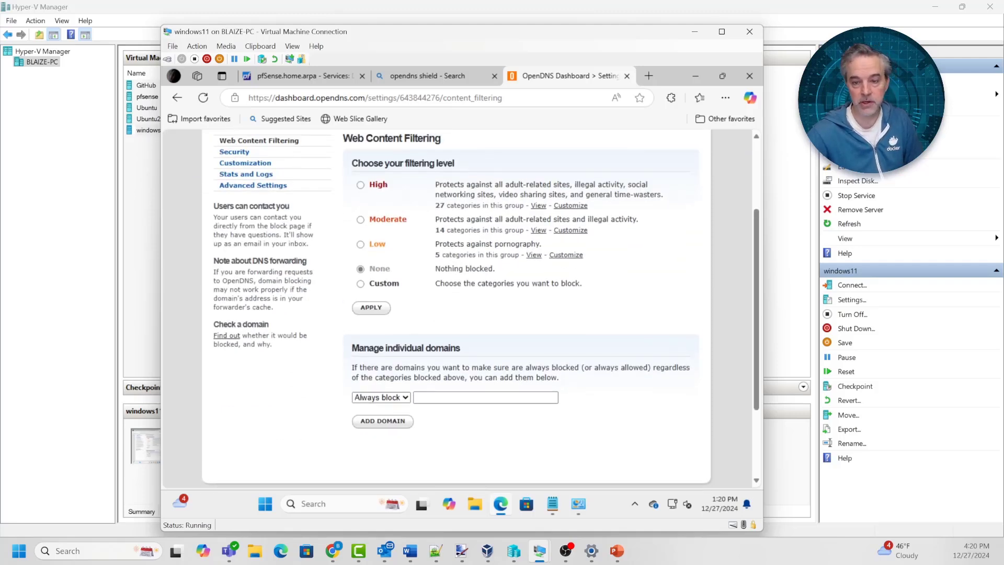
click(360, 185)
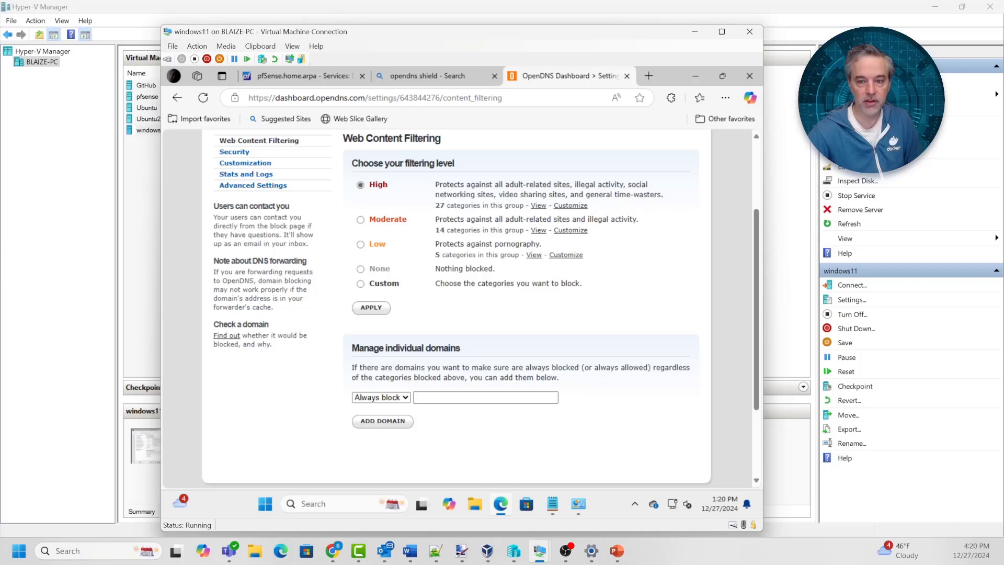
click(360, 244)
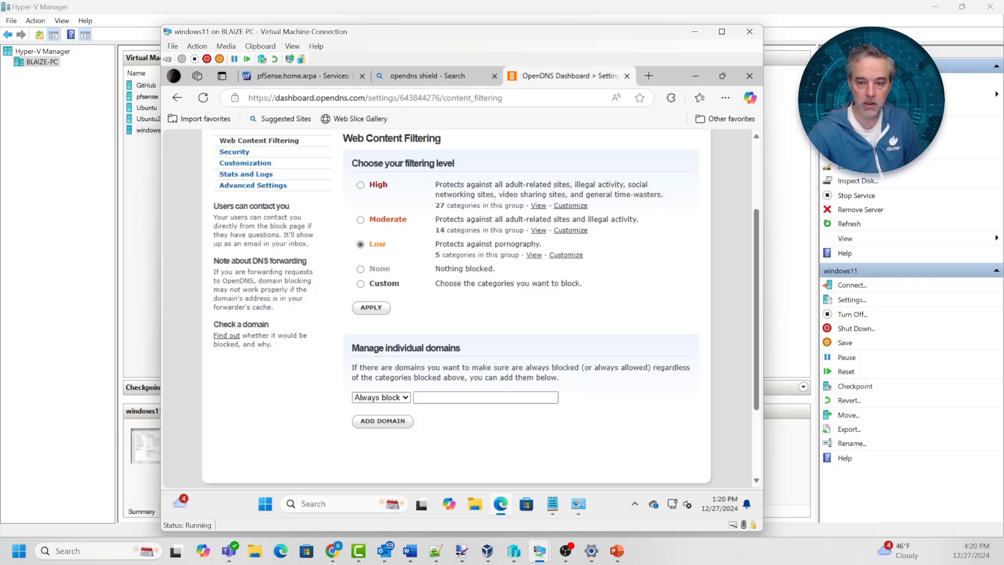
click(360, 220)
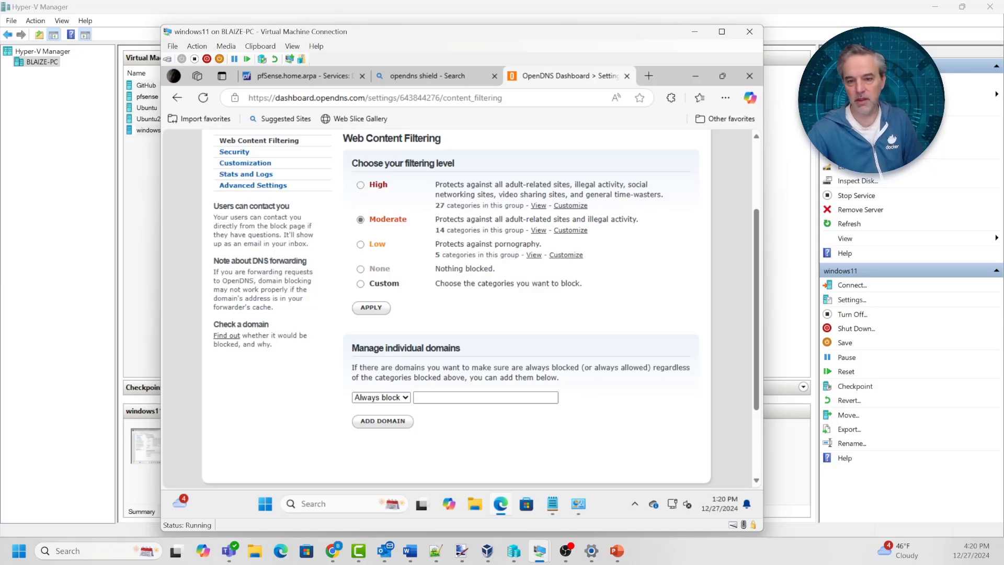
click(361, 185)
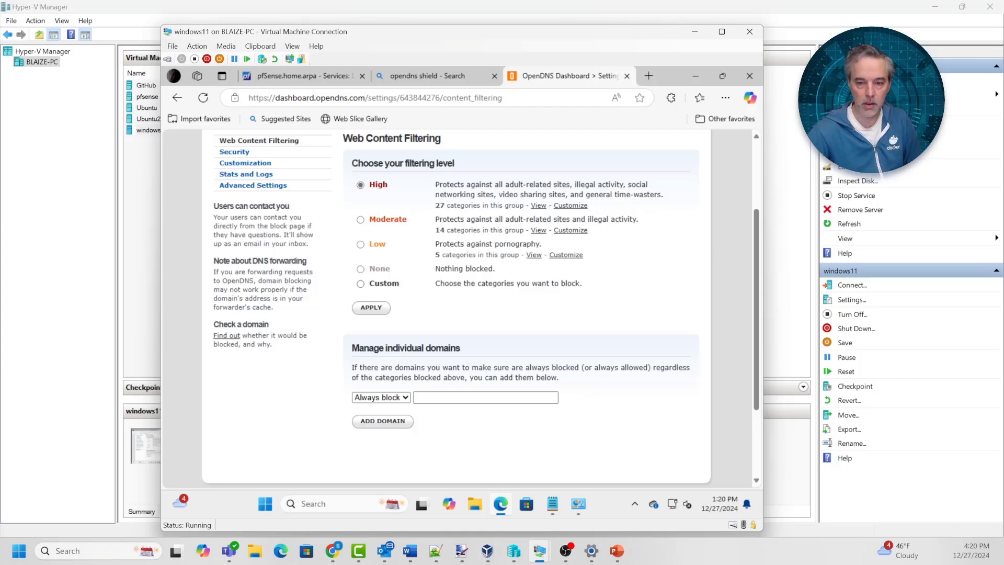
Select High, then Custom, so High's blocked categories come preloaded
click(360, 283)
scroll(450, 309, down, 3)
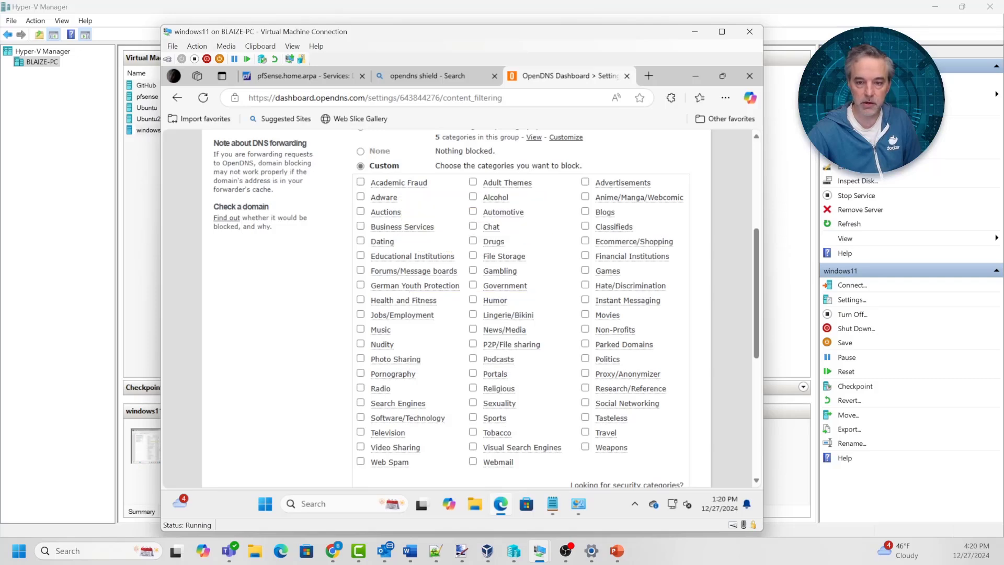
scroll(460, 309, down, 2)
scroll(460, 309, up, 6)
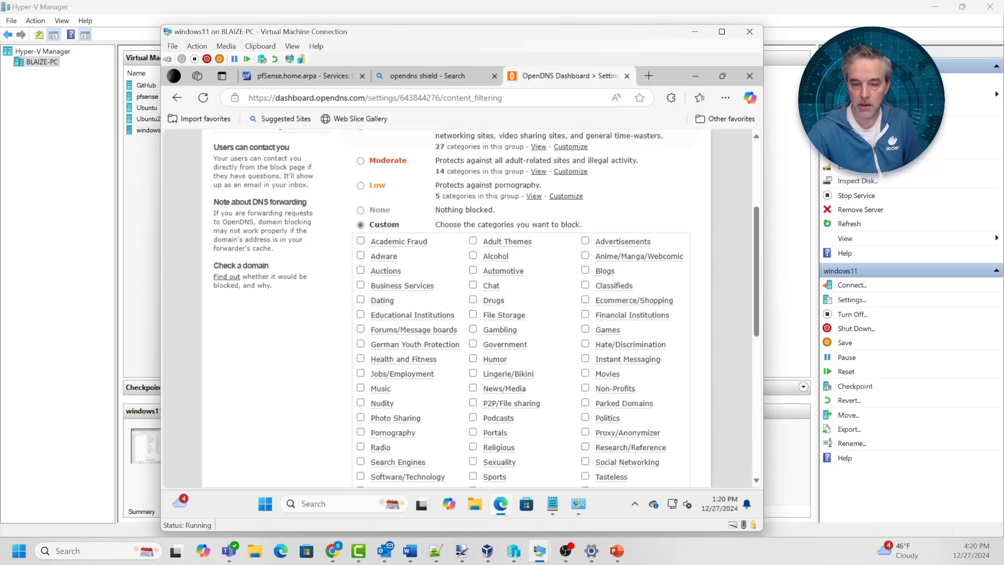
click(360, 303)
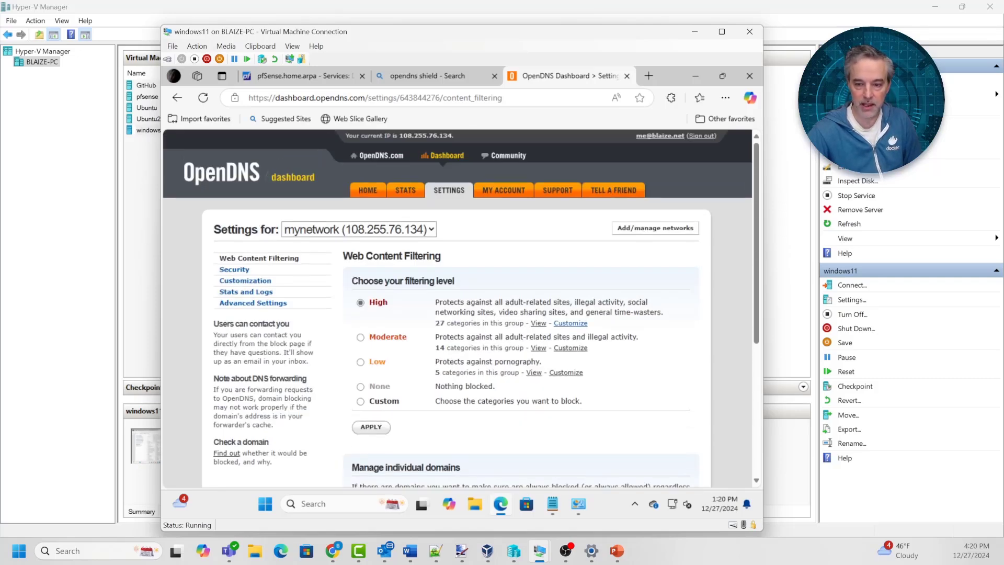
click(360, 401)
Apply the custom filtering categories
scroll(450, 366, down, 3)
scroll(449, 366, down, 1)
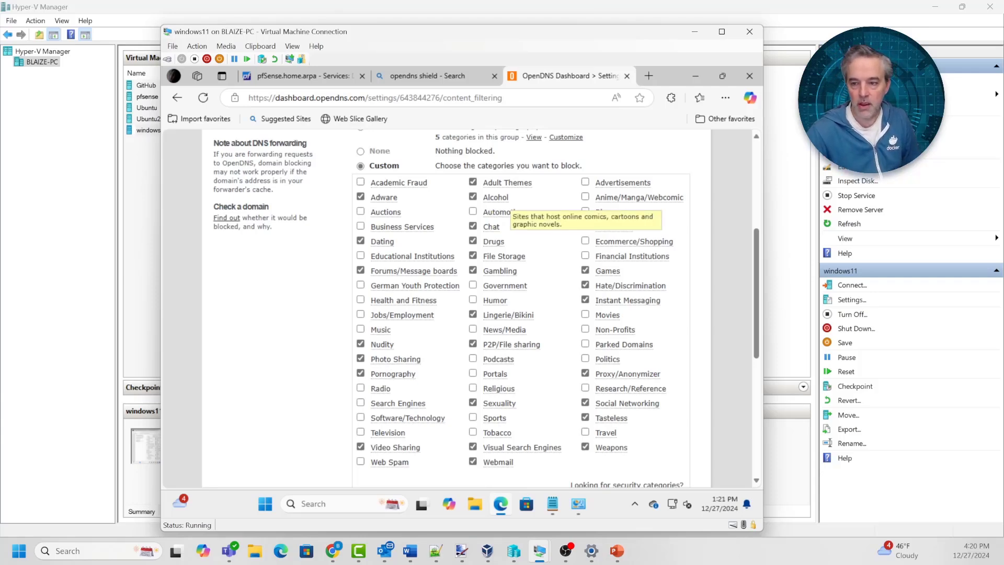
scroll(504, 204, down, 3)
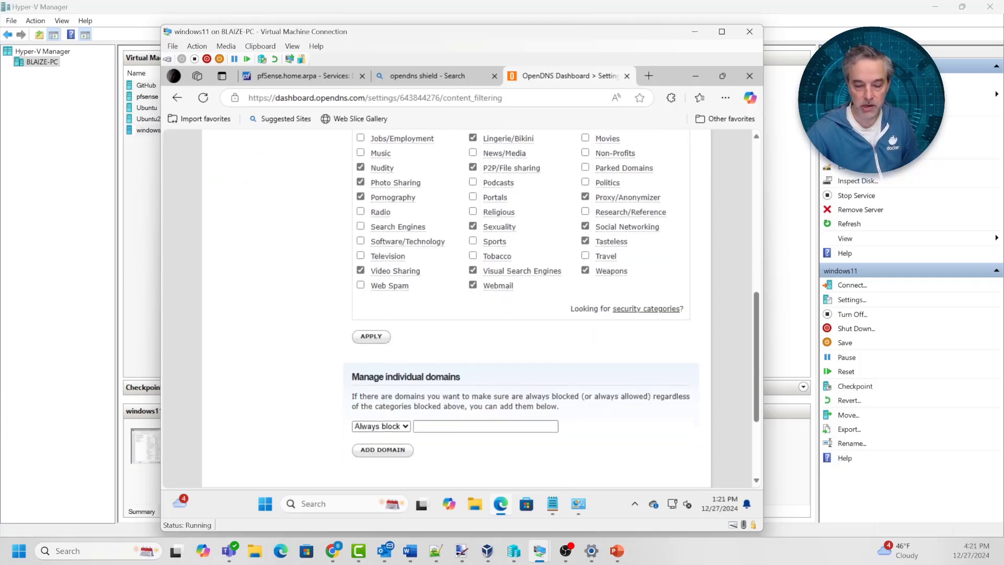
click(389, 336)
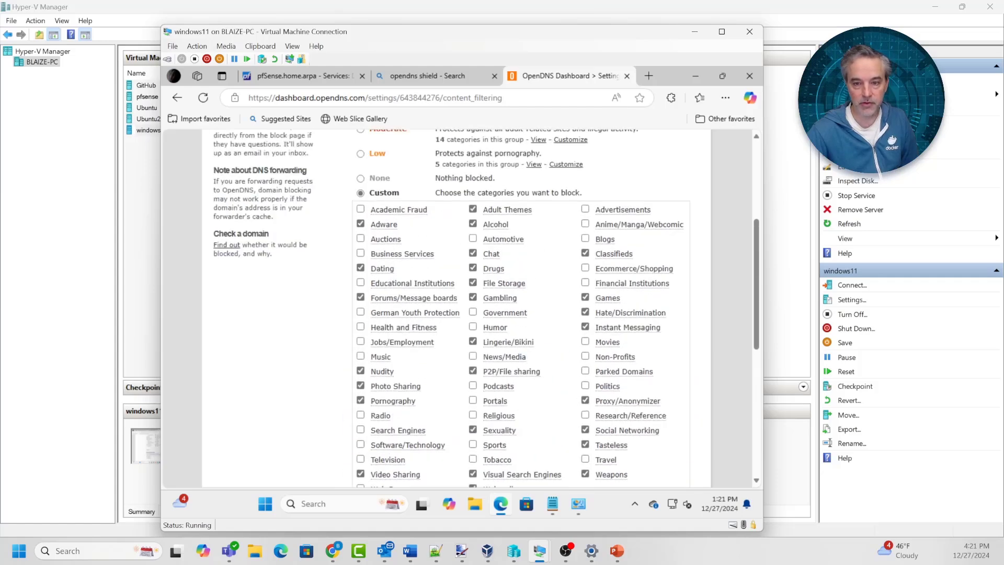
scroll(457, 309, up, 2)
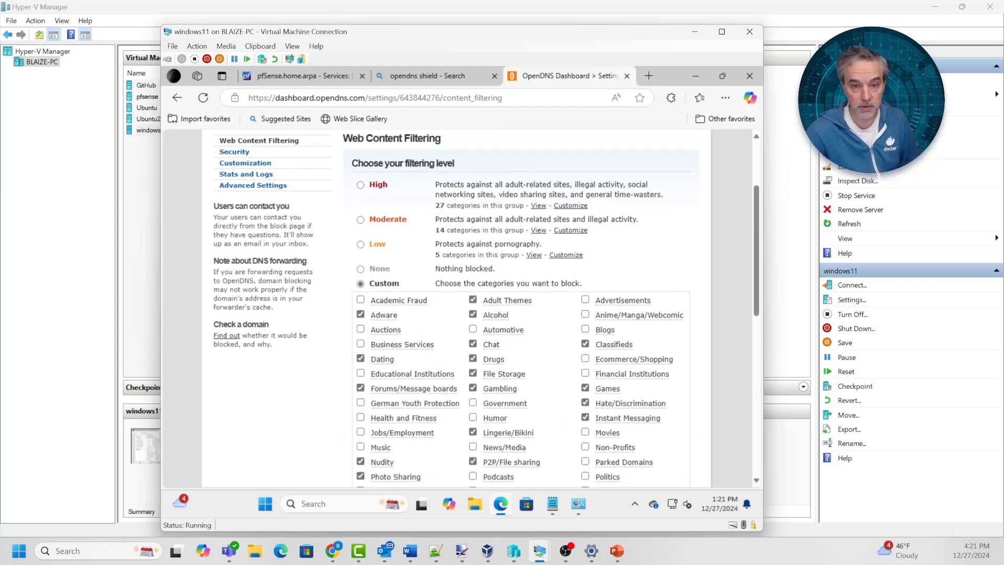
scroll(366, 262, up, 1)
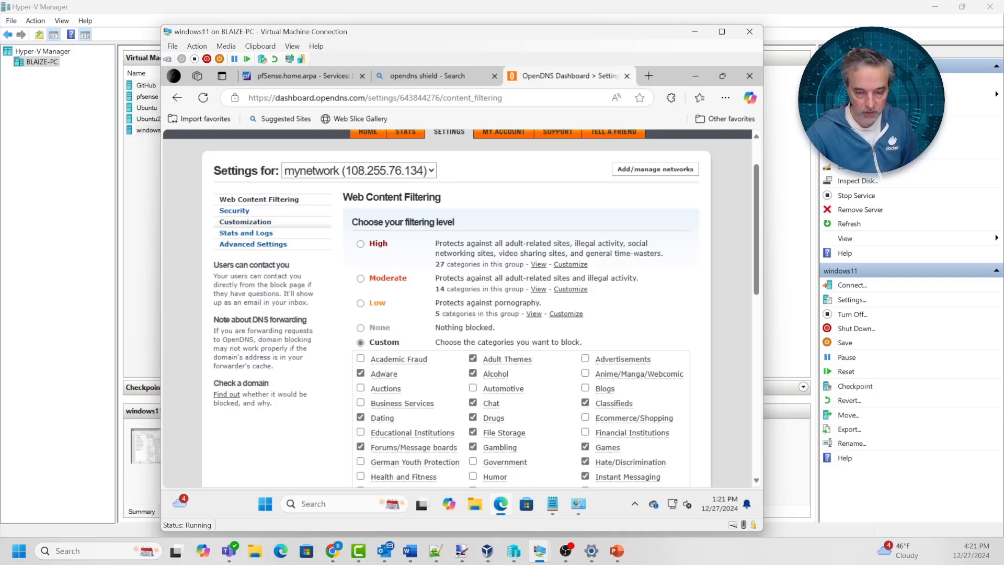
Enable 'Block internal IP addresses' in the mynetwork security settings and apply the change
click(234, 211)
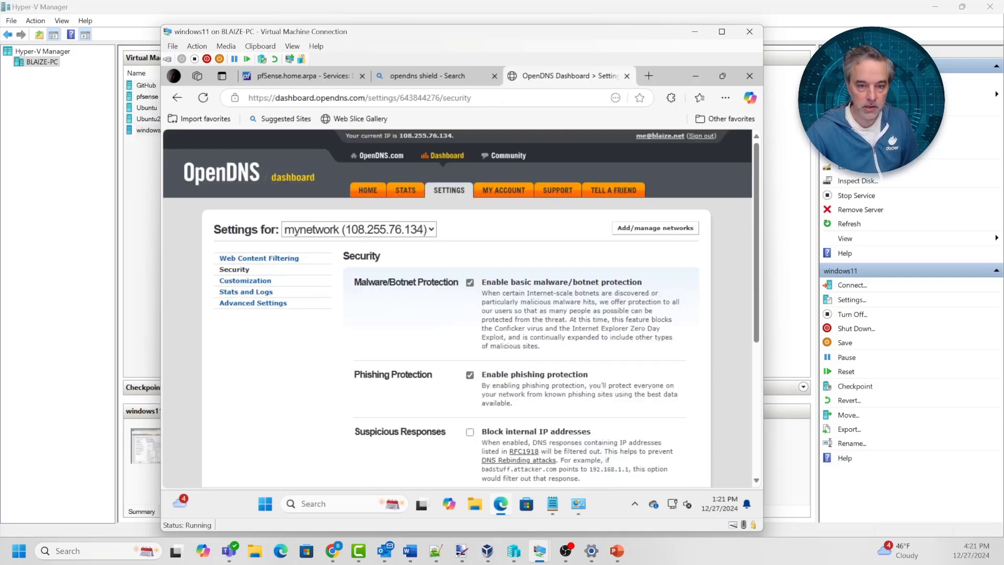
scroll(234, 210, down, 2)
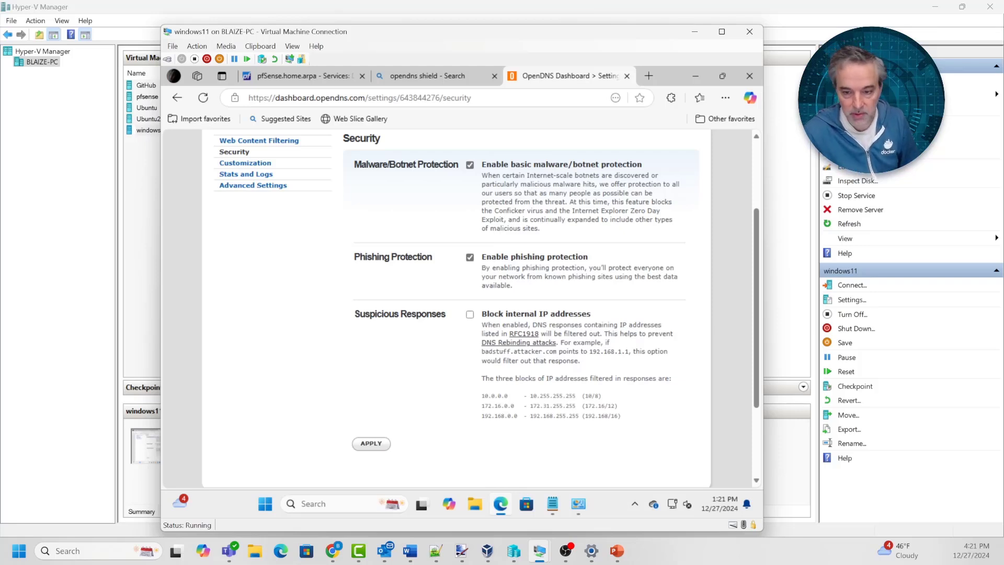
click(470, 314)
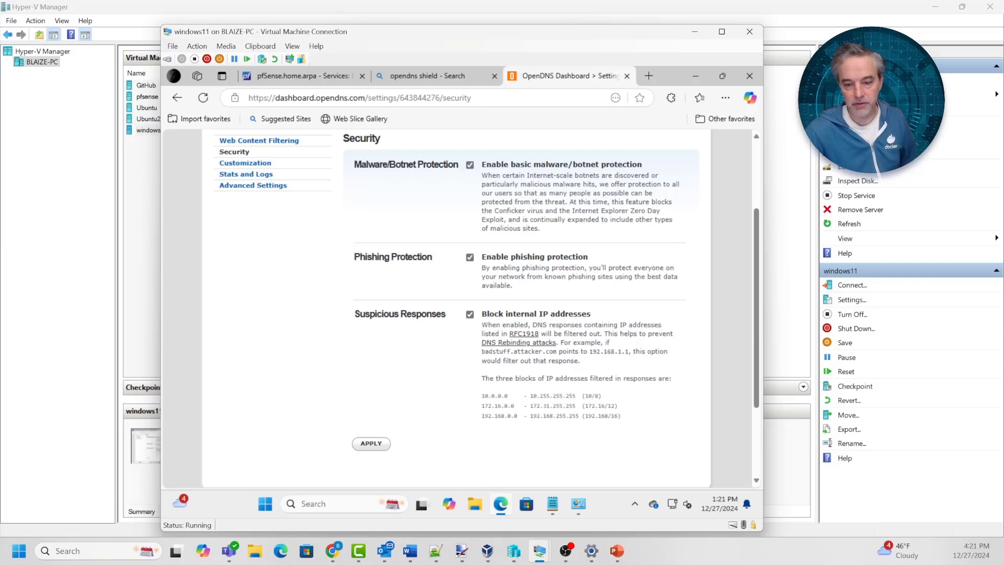
click(371, 443)
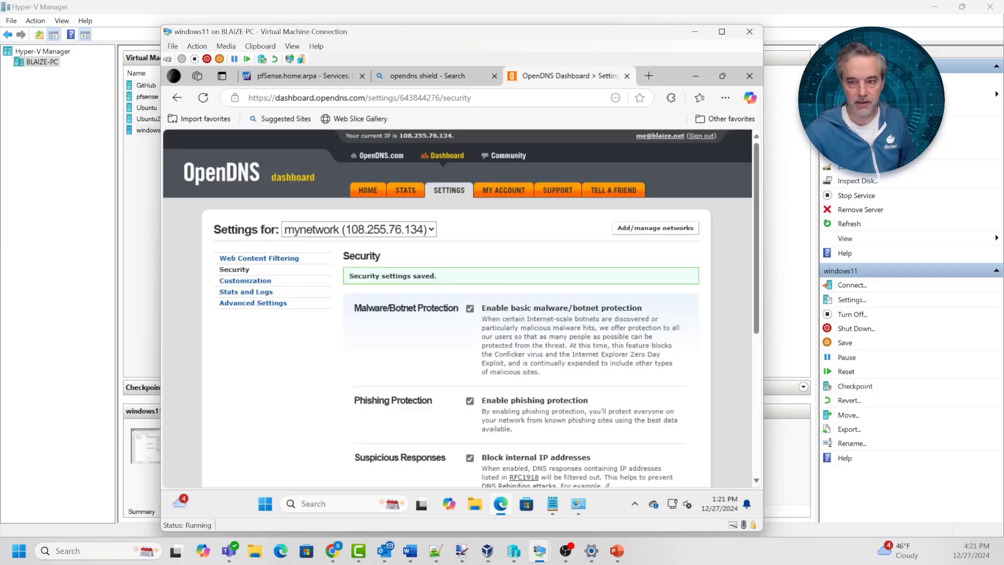
scroll(460, 309, down, 6)
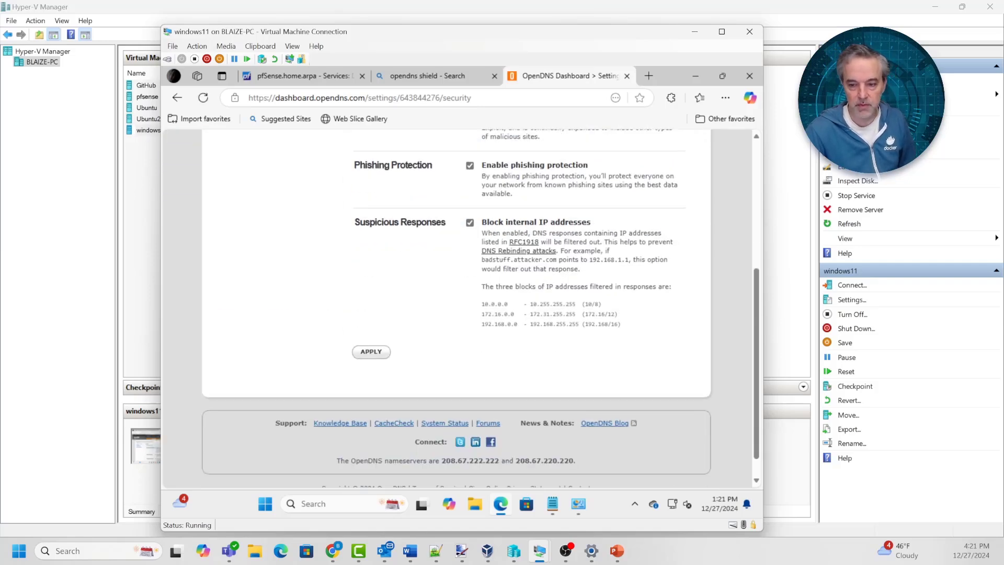
scroll(460, 308, up, 5)
scroll(460, 309, up, 1)
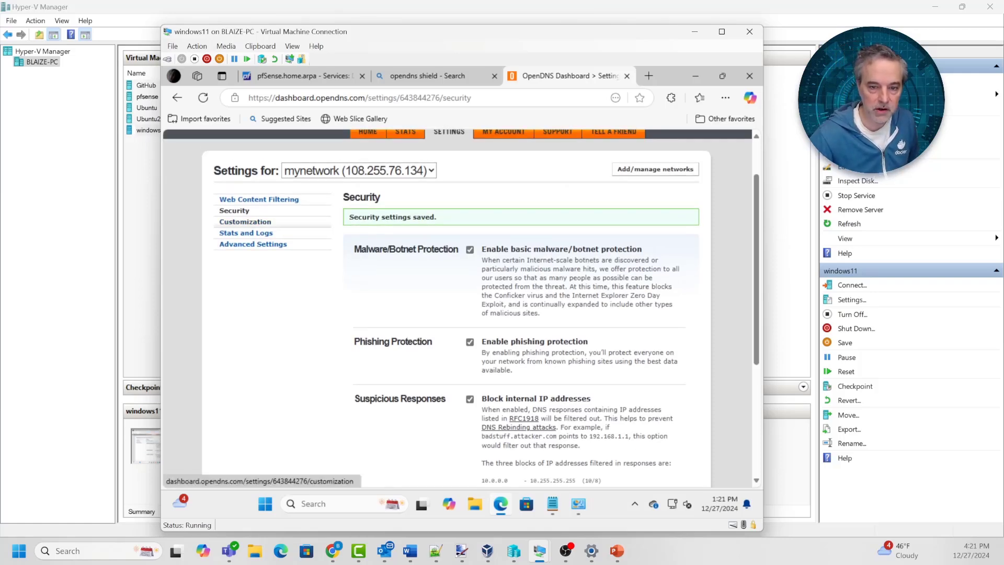
Select nameservers 208.67.222.222 and 208.67.220.220 in the Web Content Filtering page footer
click(245, 222)
scroll(460, 309, down, 2)
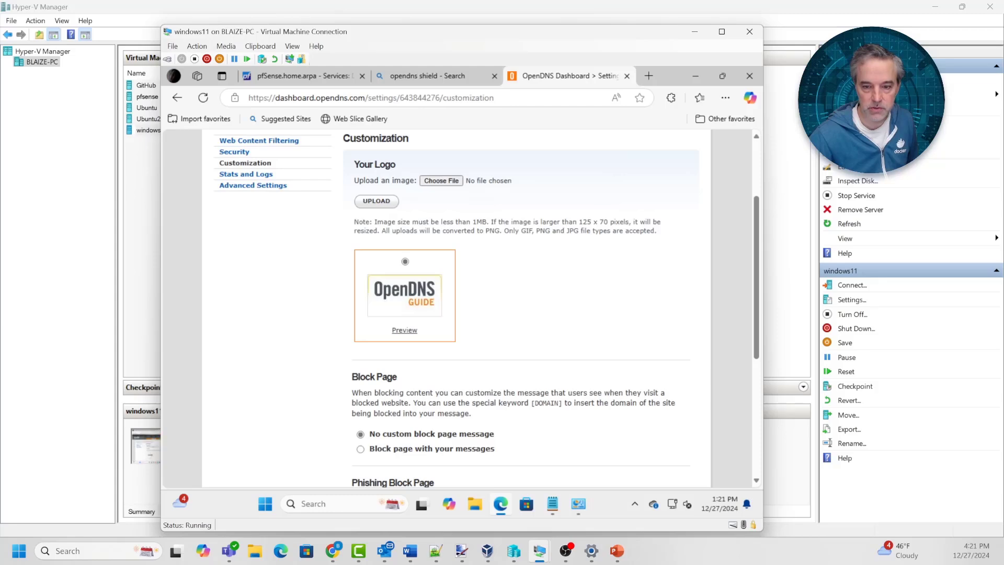
scroll(460, 309, down, 3)
scroll(259, 257, up, 5)
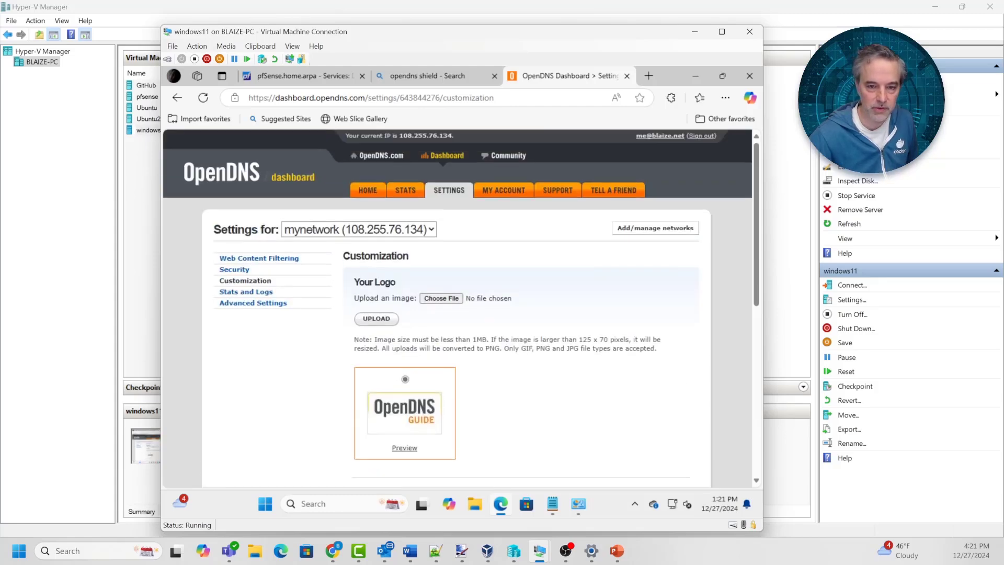
click(259, 258)
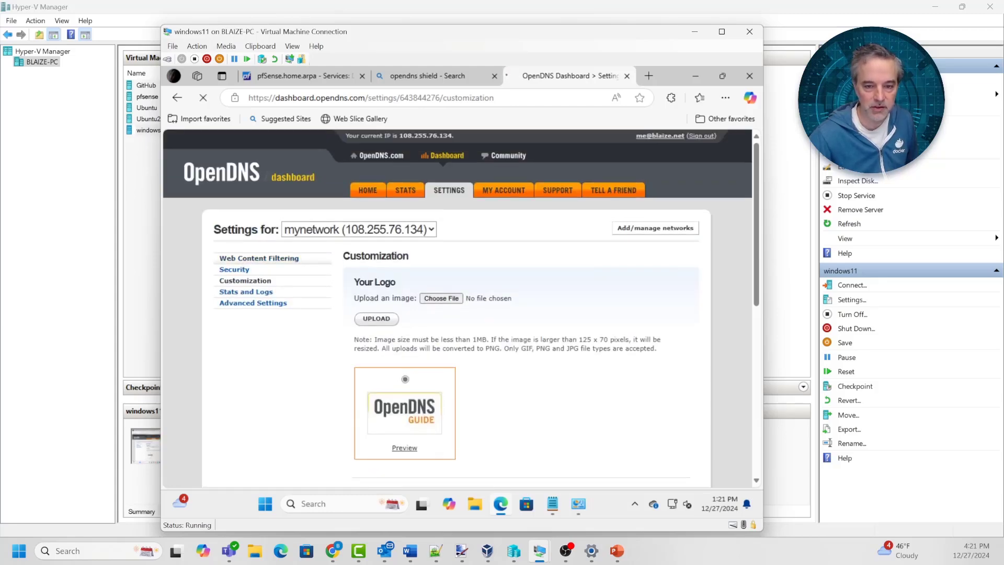
scroll(460, 308, down, 4)
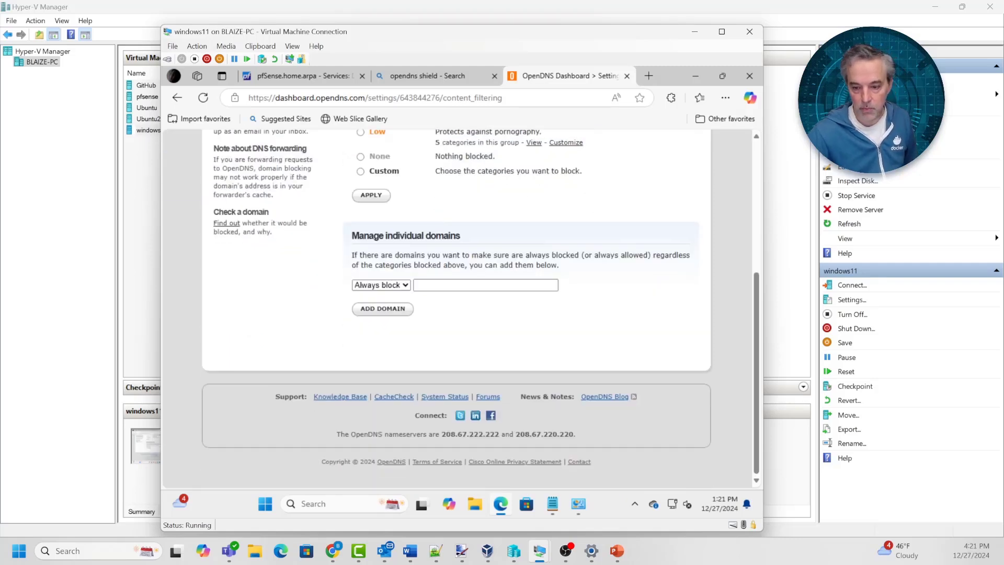
drag(576, 434, 441, 434)
key(ctrl+c)
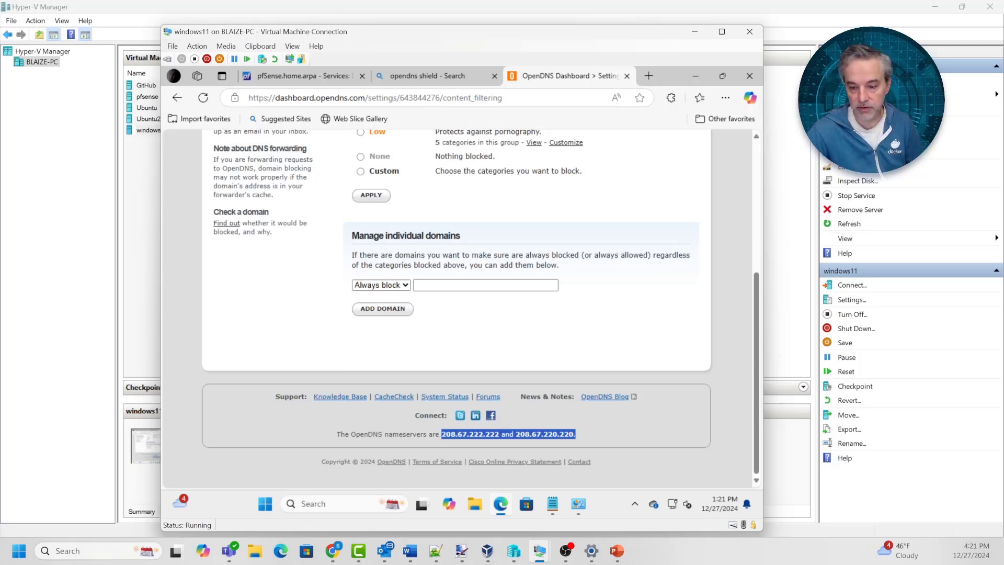
click(553, 503)
Paste the nameservers into Notepad as separate lines 208.67.222.222 and 208.67.220.220, removing 'and' and the period
click(367, 336)
key(Return)
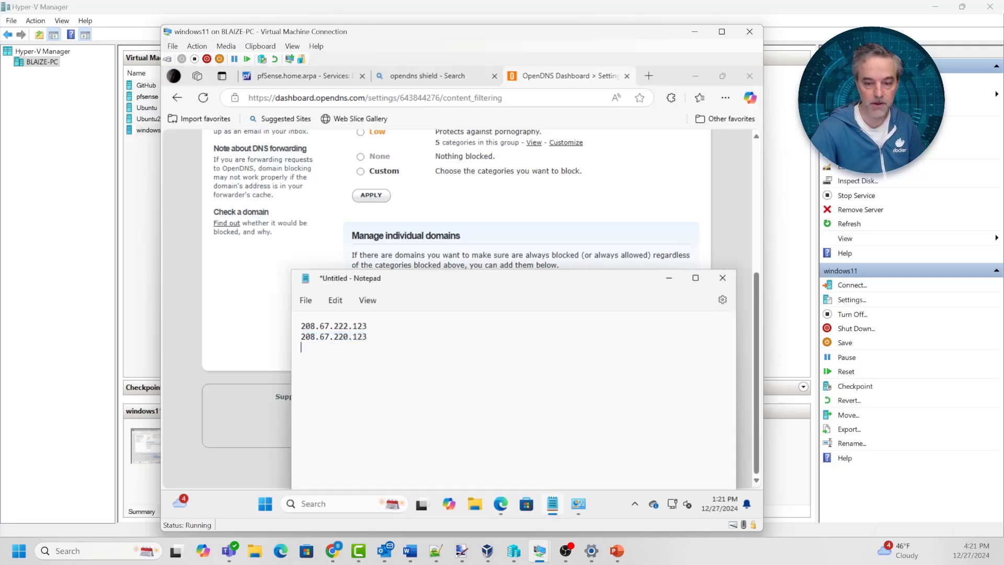
key(Return)
key(ctrl+v)
key(Left)
key(Left)
key(Left)
key(Left)
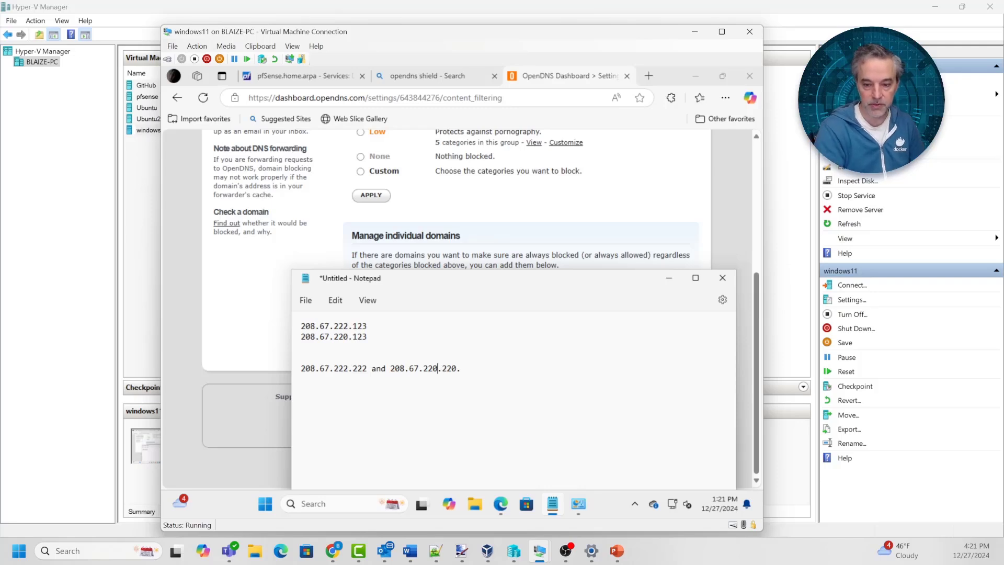
key(Left)
key(Left)
key(Left)
key(Left)
key(Left)
key(Left)
key(Left)
key(Left)
key(Left)
key(Left)
key(ctrl+shift+Left)
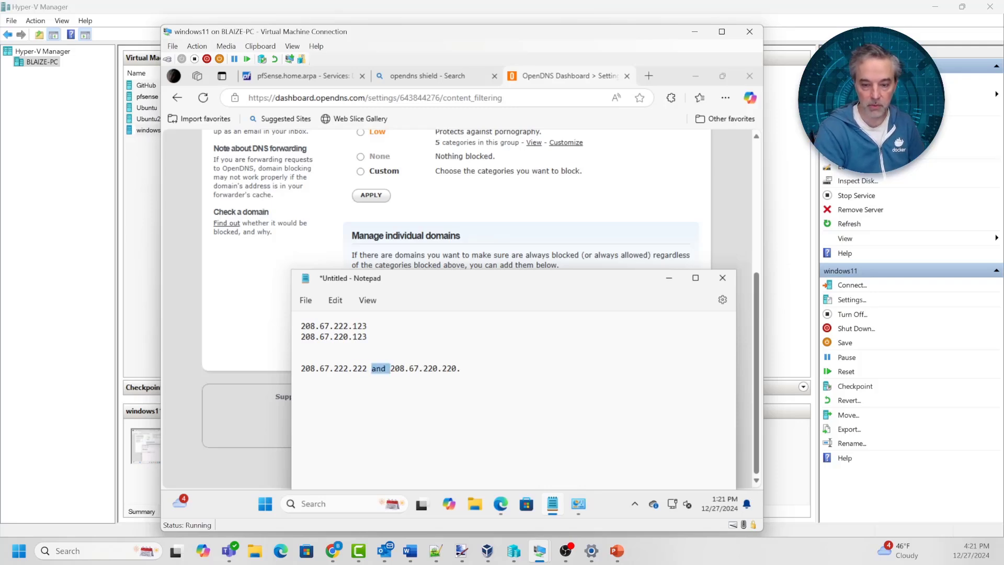
key(BackSpace)
key(Return)
key(End)
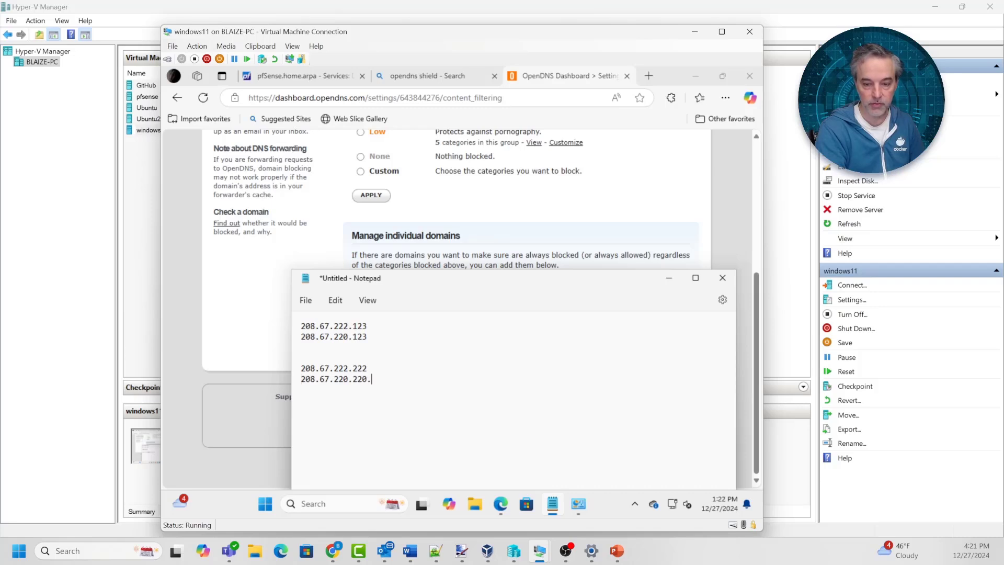
key(BackSpace)
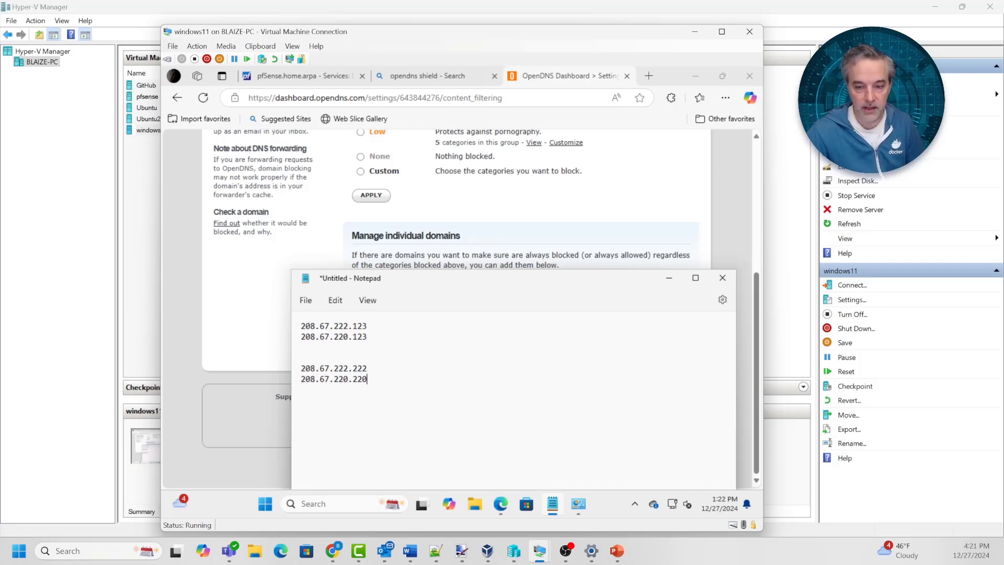
Compare the new address pair with the 208.67.222.123 pair, then return to the OpenDNS page
drag(368, 379, 302, 358)
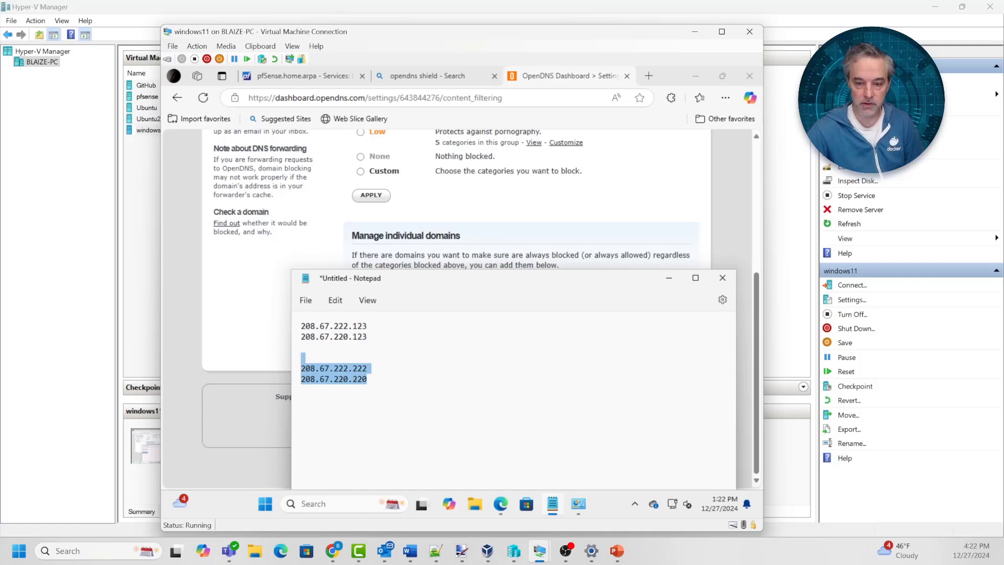
drag(368, 337, 302, 326)
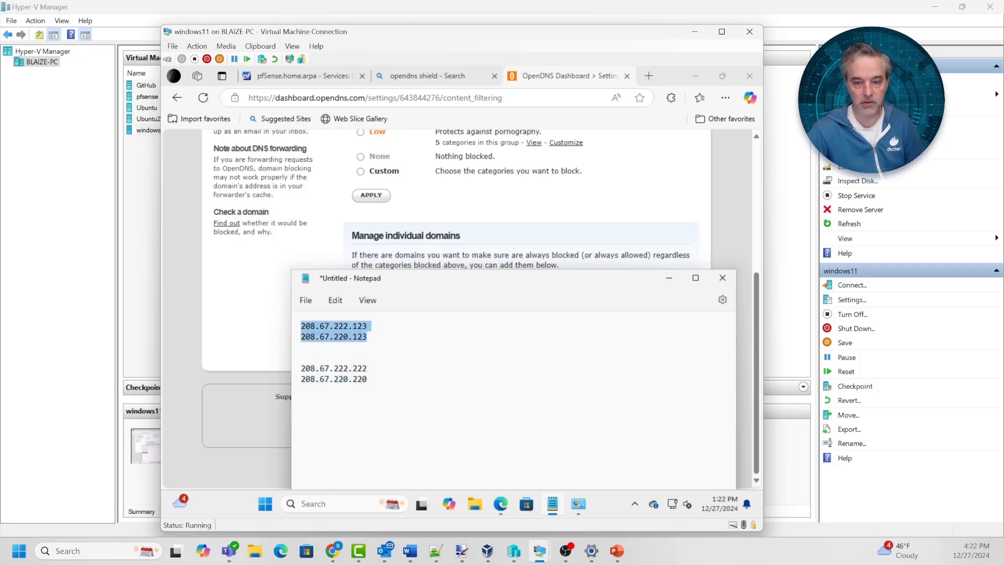
click(253, 297)
scroll(253, 297, up, 5)
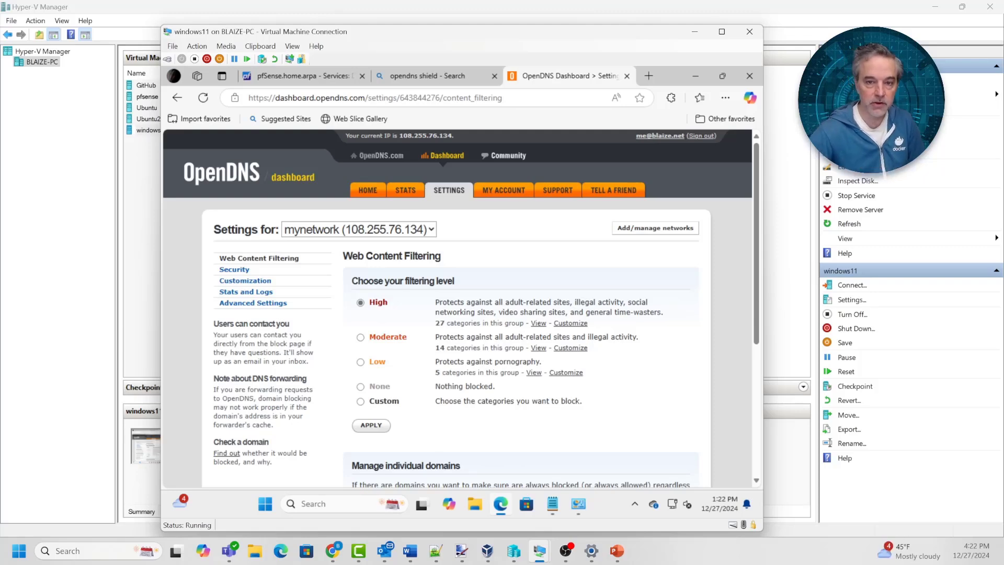
Go to the pfSense Services > DHCP Server settings page
click(306, 77)
scroll(459, 314, down, 2)
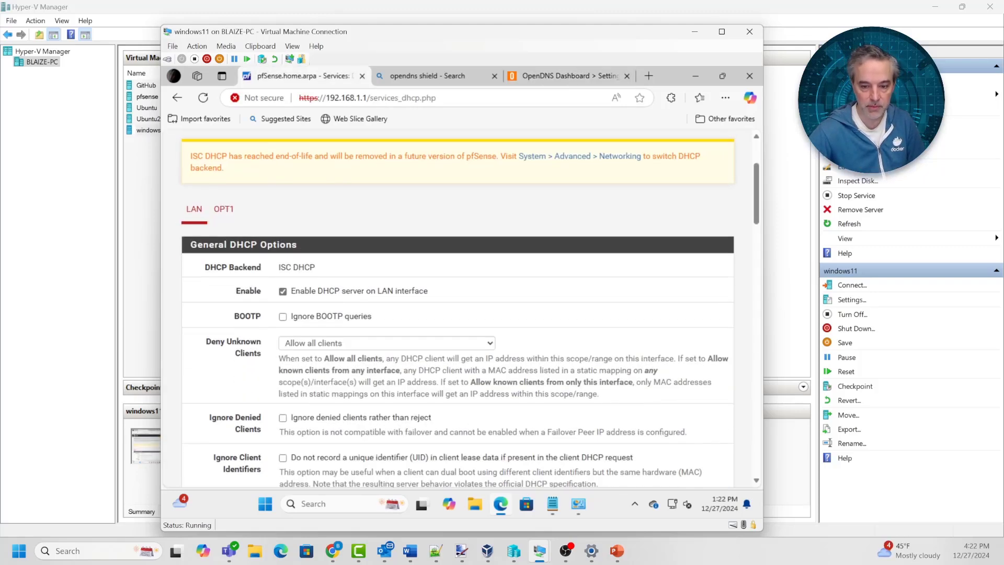
scroll(460, 314, up, 2)
click(418, 143)
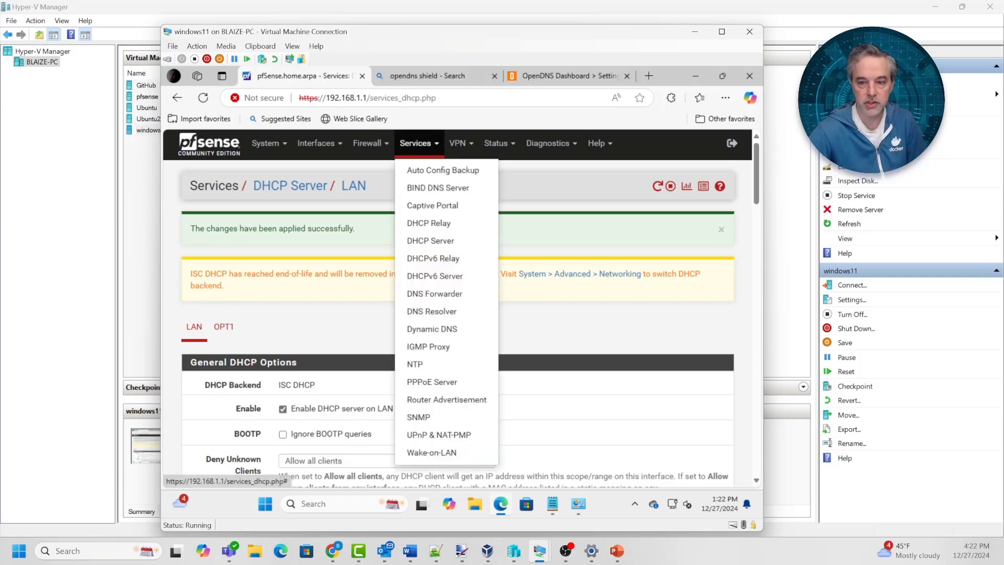
click(418, 240)
scroll(459, 309, down, 6)
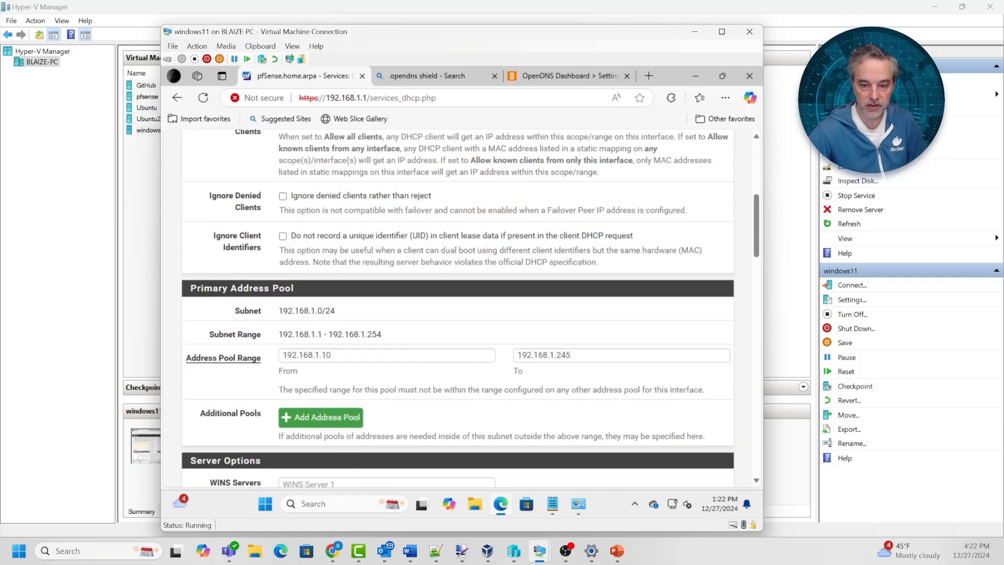
scroll(459, 308, down, 3)
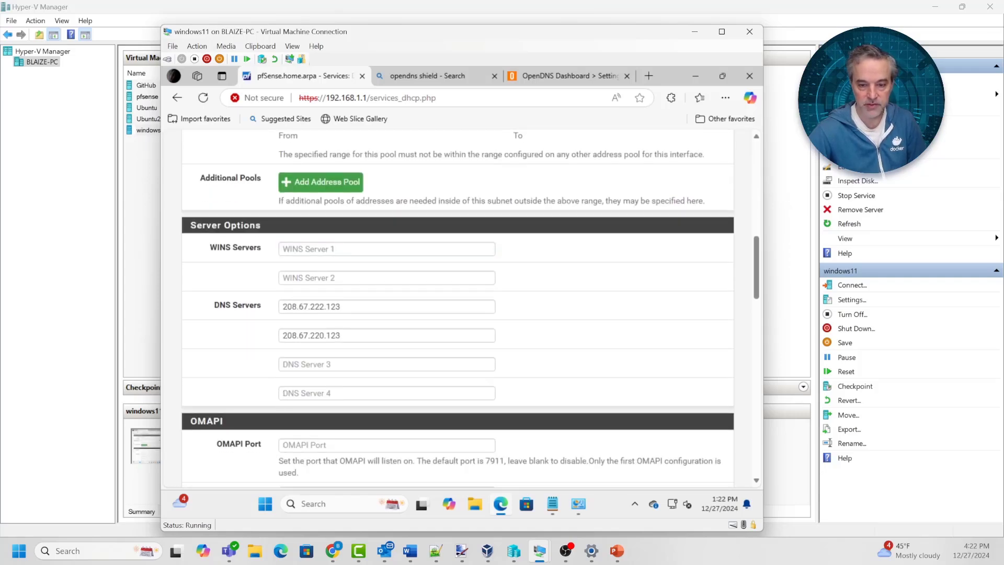
Replace the DNS server fields with 208.67.222.222 and 208.67.220.220, copied from Notepad
double_click(312, 307)
click(552, 504)
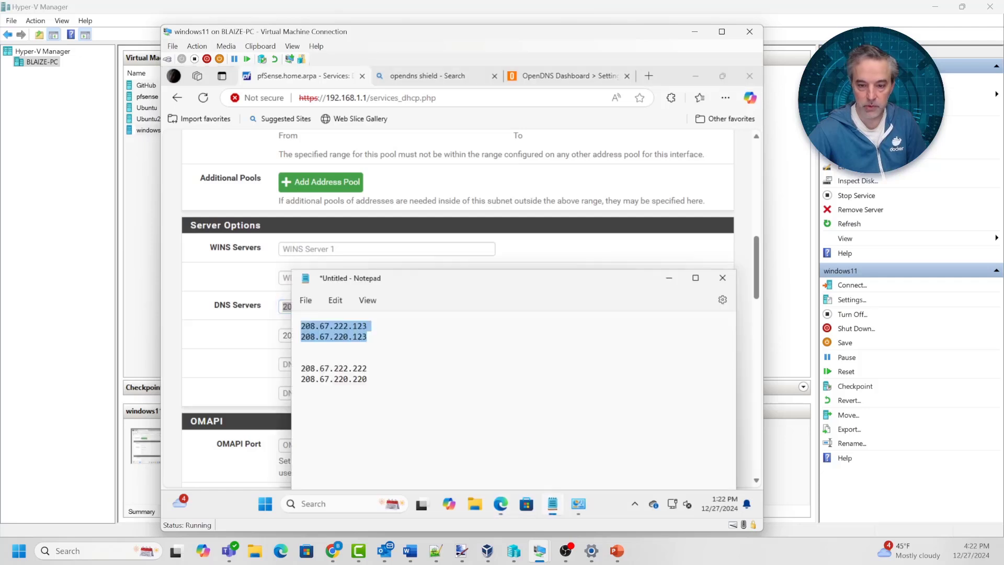
click(369, 379)
drag(368, 369, 300, 359)
key(ctrl+c)
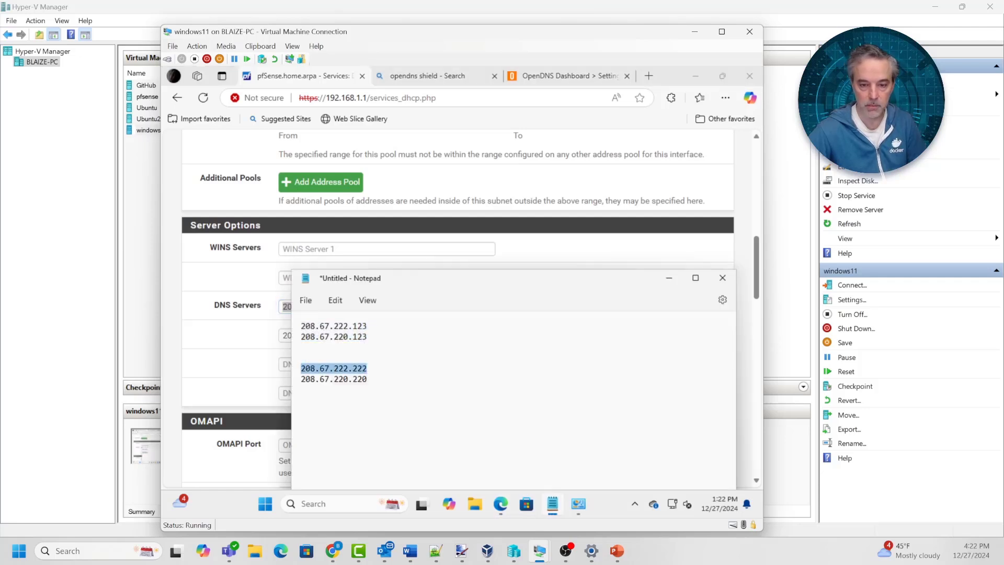
key(alt+Tab)
key(ctrl+v)
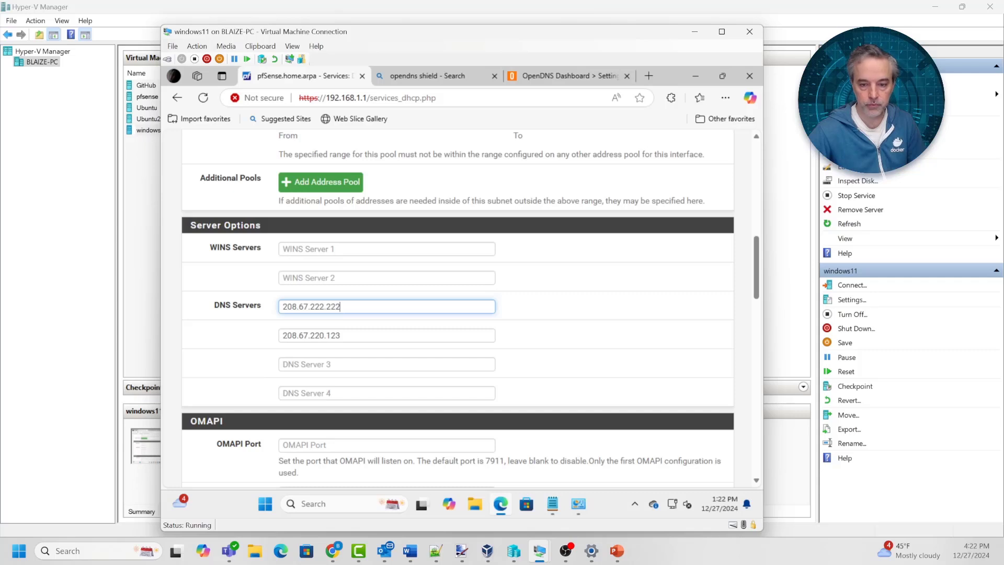
key(alt+Tab)
drag(368, 379, 301, 379)
key(ctrl+c)
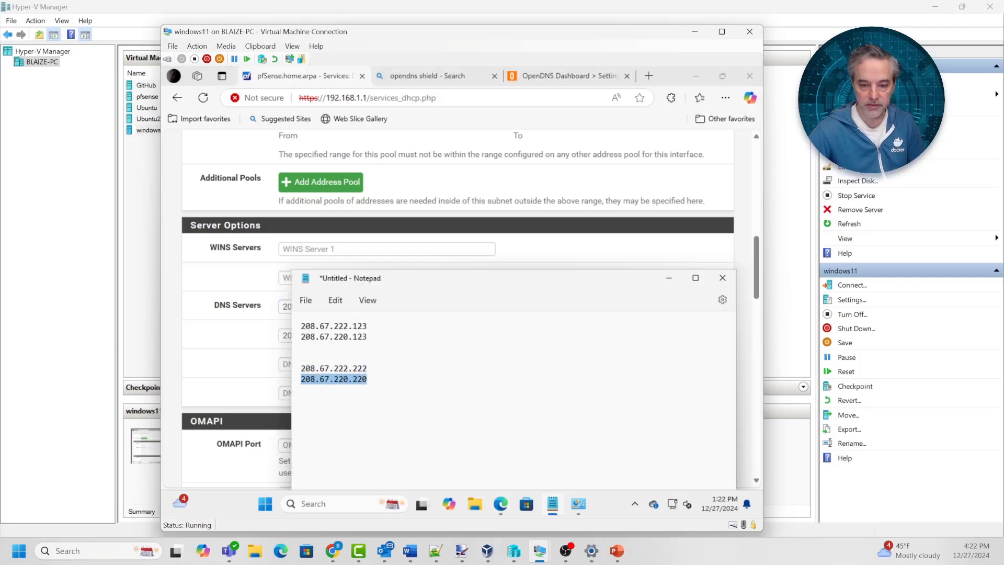
key(alt+Tab)
key(Tab)
key(ctrl+v)
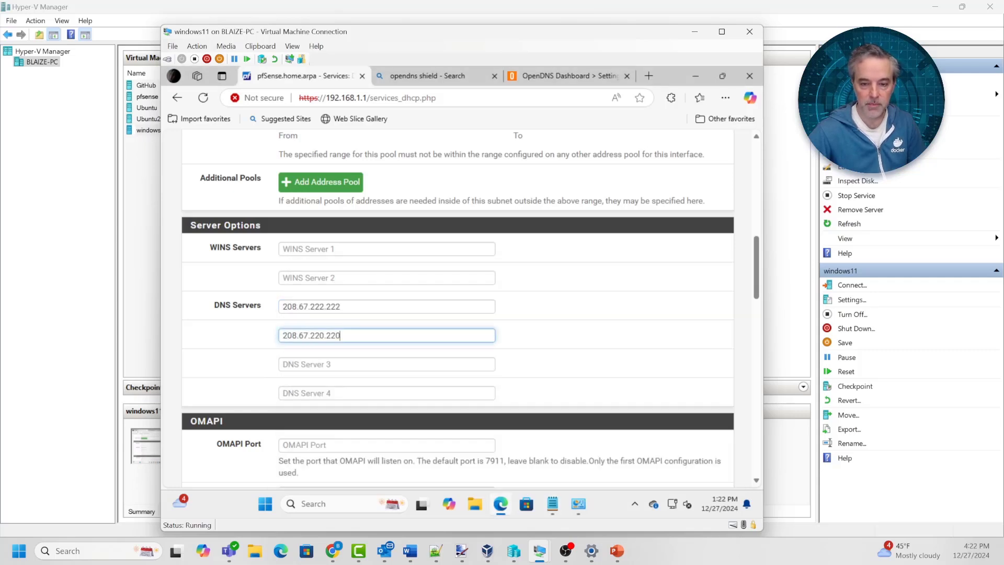
Save the LAN DHCP server settings
scroll(457, 309, down, 2)
scroll(458, 309, up, 2)
scroll(457, 308, down, 2)
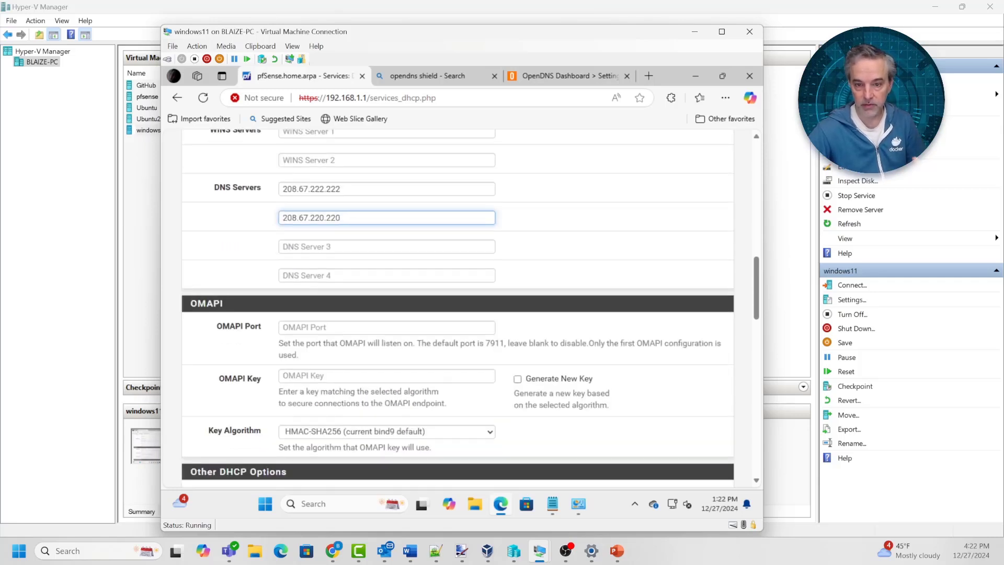
scroll(458, 308, down, 15)
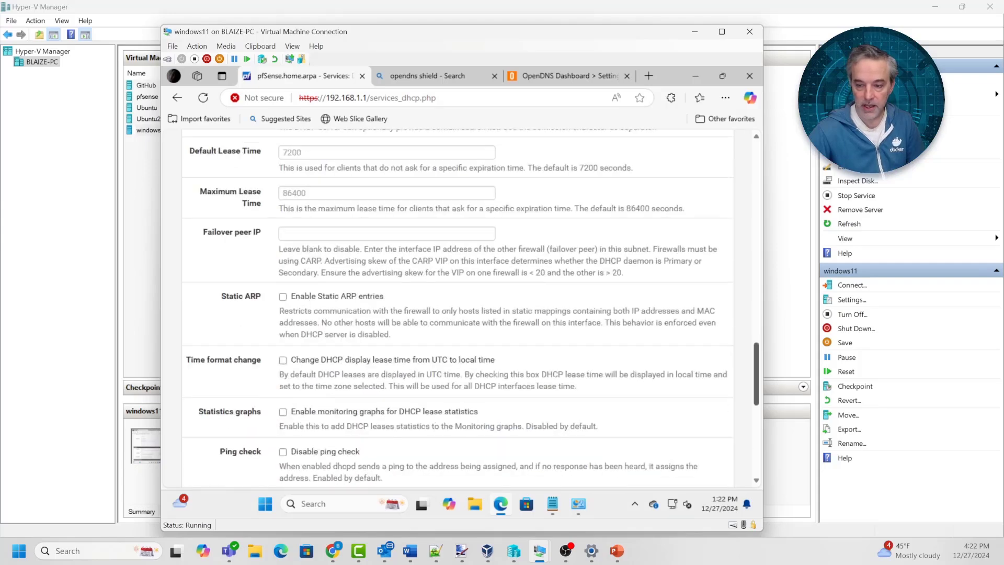
click(300, 360)
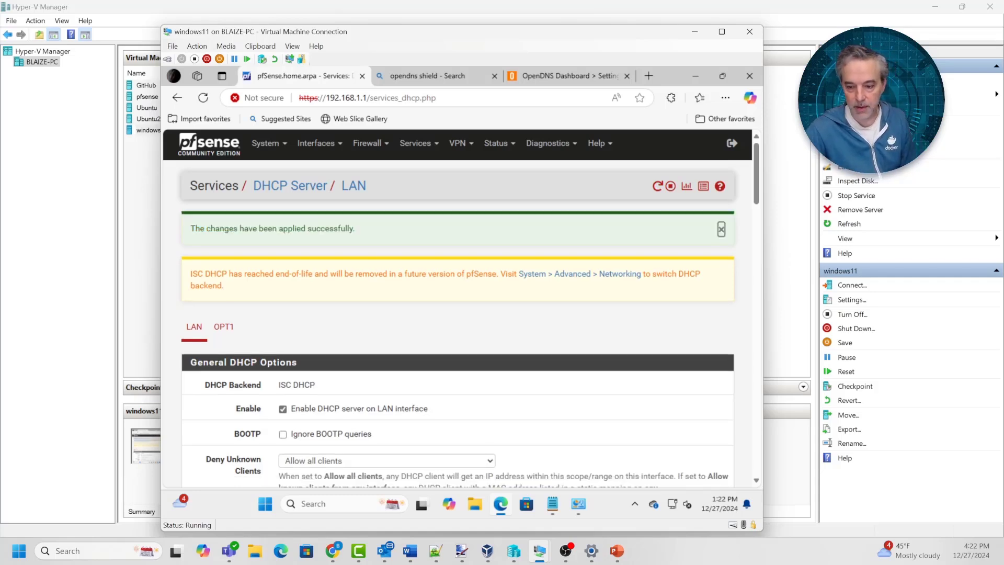
mouse_move(539, 551)
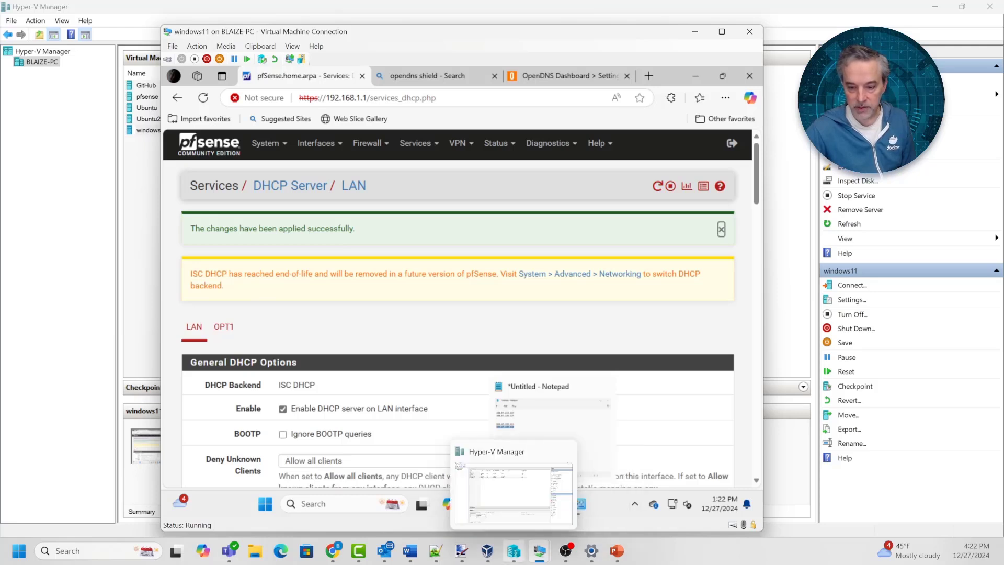
Connect the windows11 VM's network adapter to the Internal2 virtual switch and apply
click(514, 550)
right_click(158, 130)
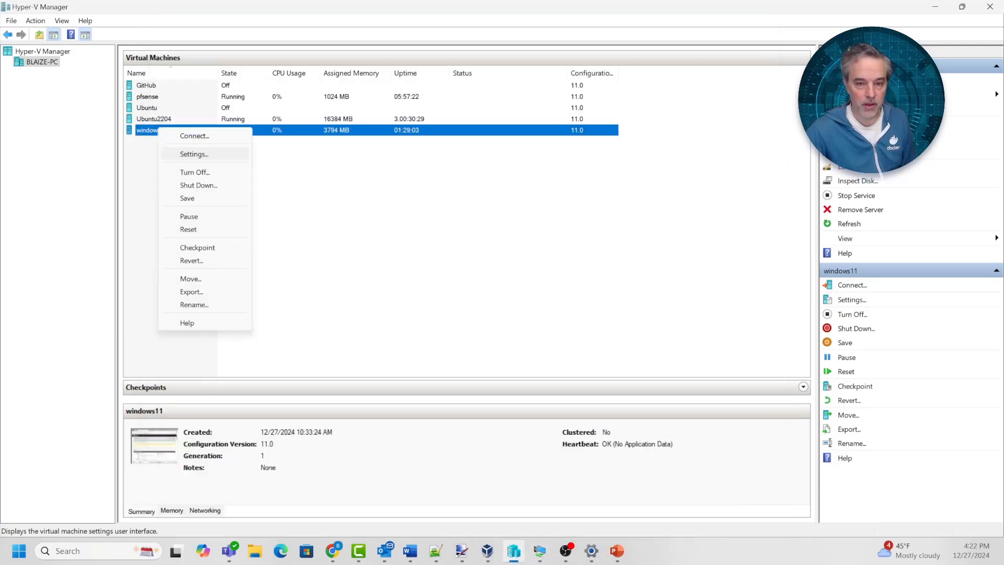
click(199, 153)
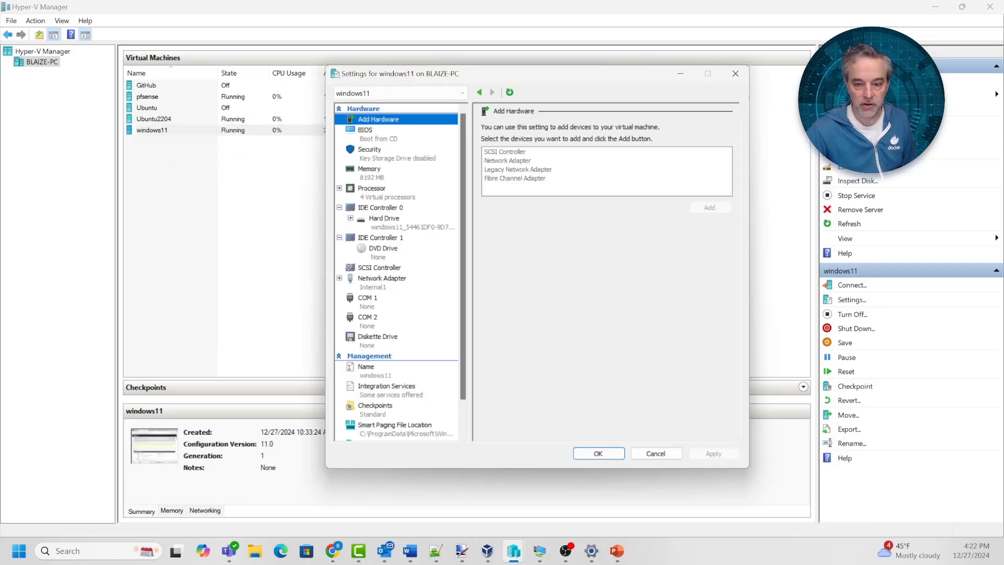
click(379, 268)
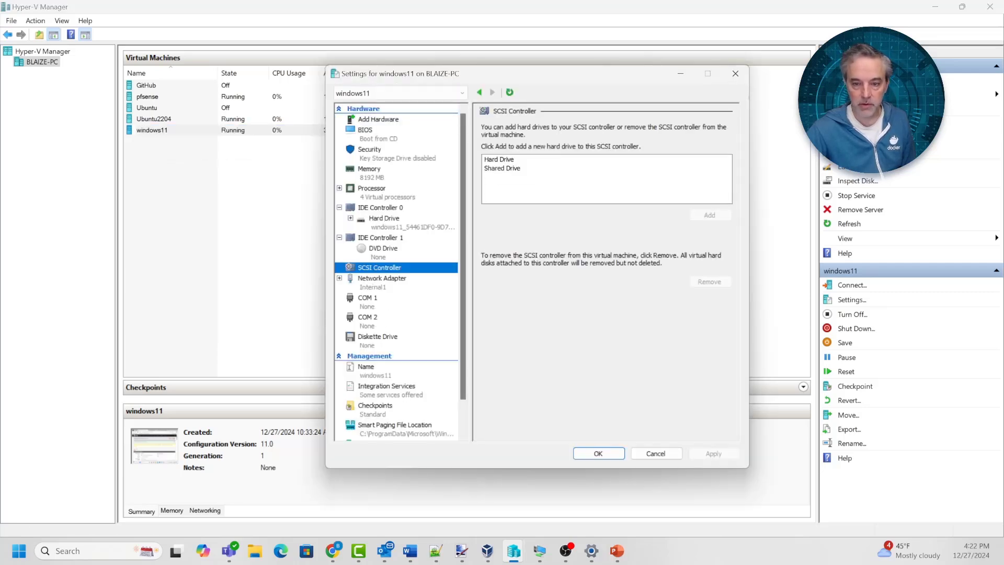
click(382, 279)
click(581, 150)
click(549, 201)
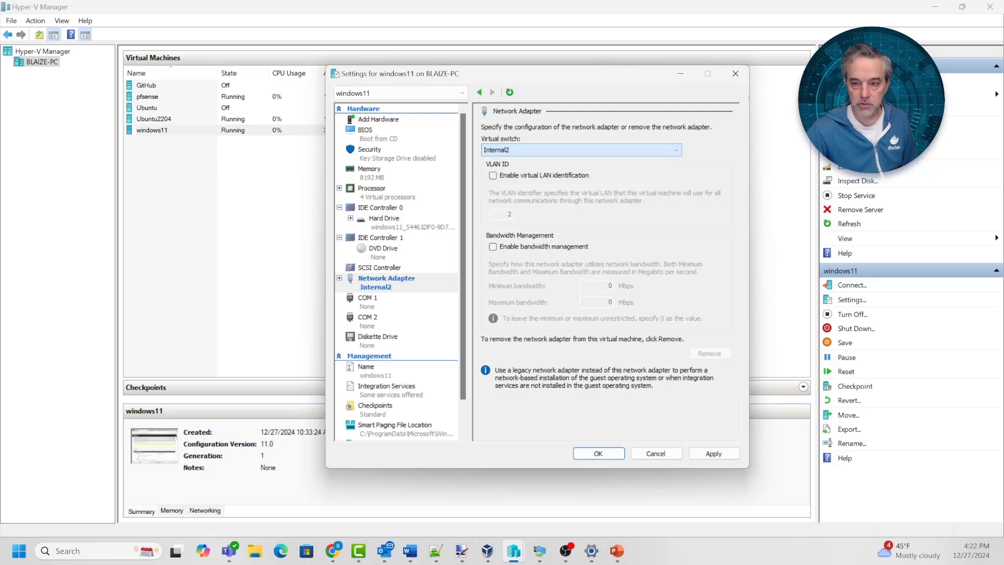
click(713, 453)
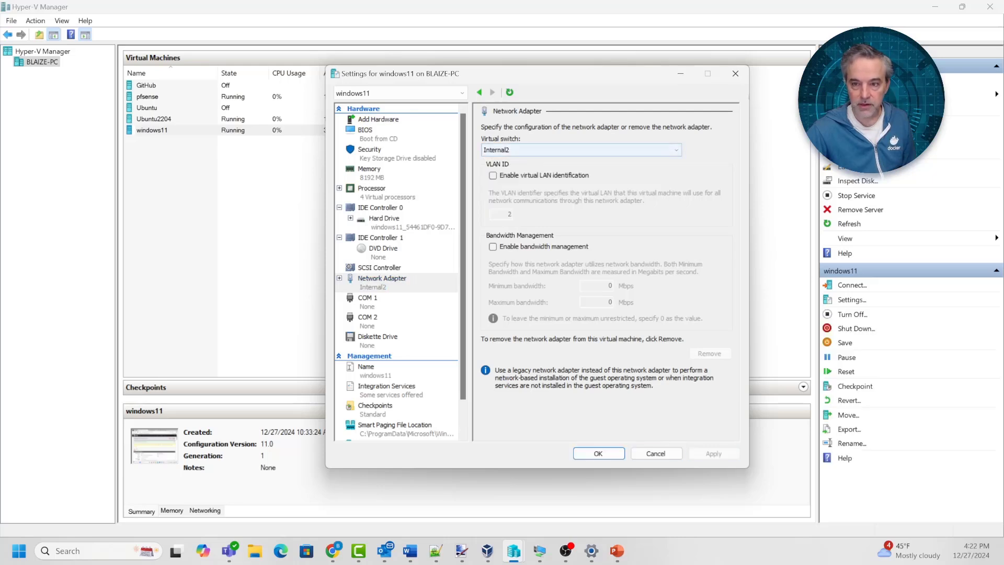
Reconnect the adapter to Internal1 and confirm with OK
click(581, 150)
click(549, 192)
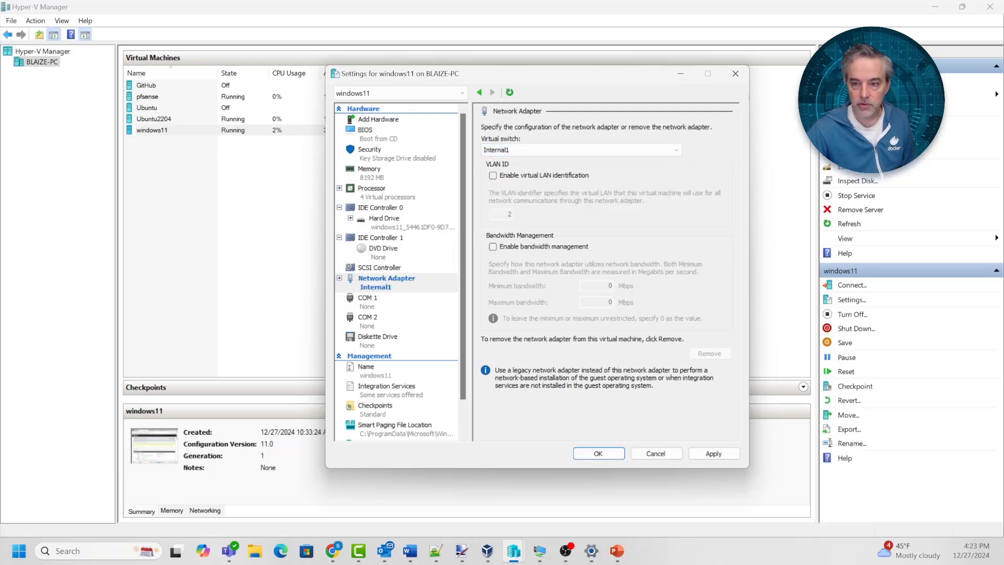
click(598, 454)
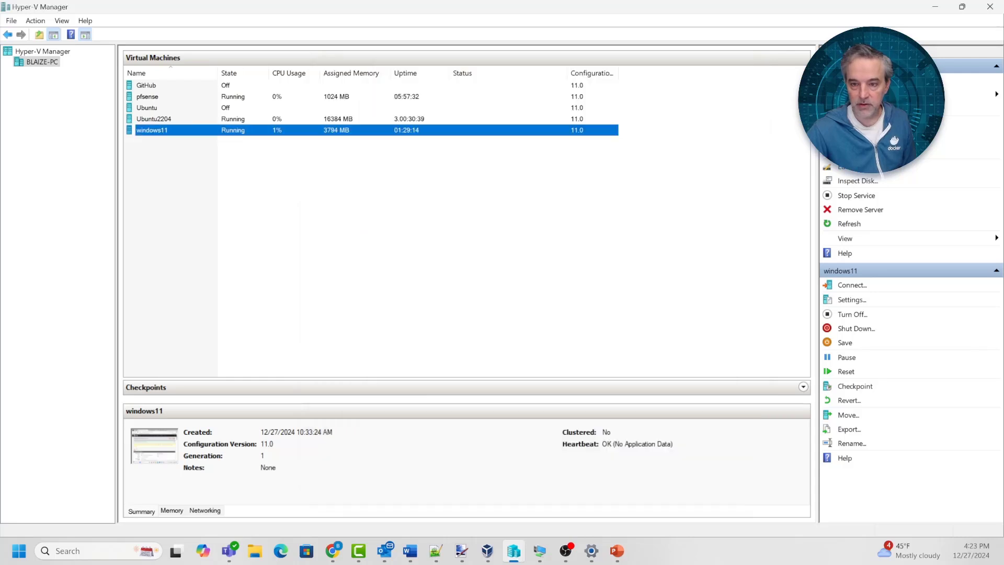
In the windows11 VM, bring up Network Connections and open the Ethernet connection's status
click(512, 271)
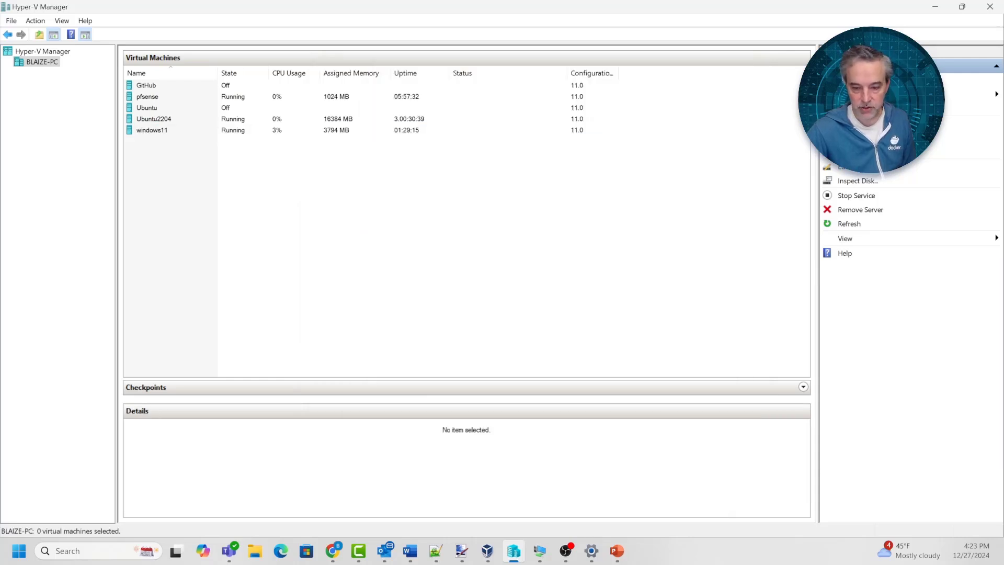
mouse_move(332, 550)
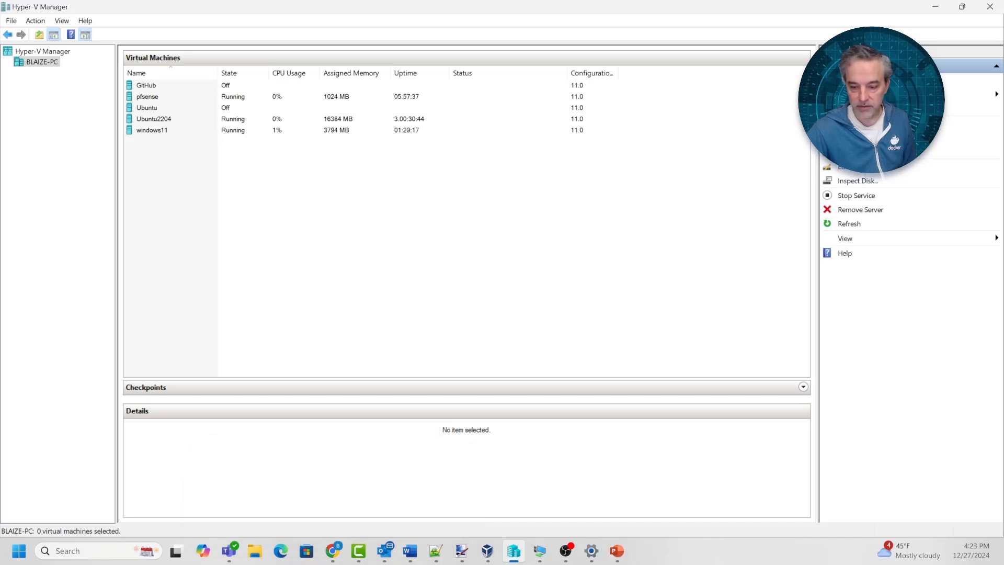
mouse_move(539, 550)
click(580, 488)
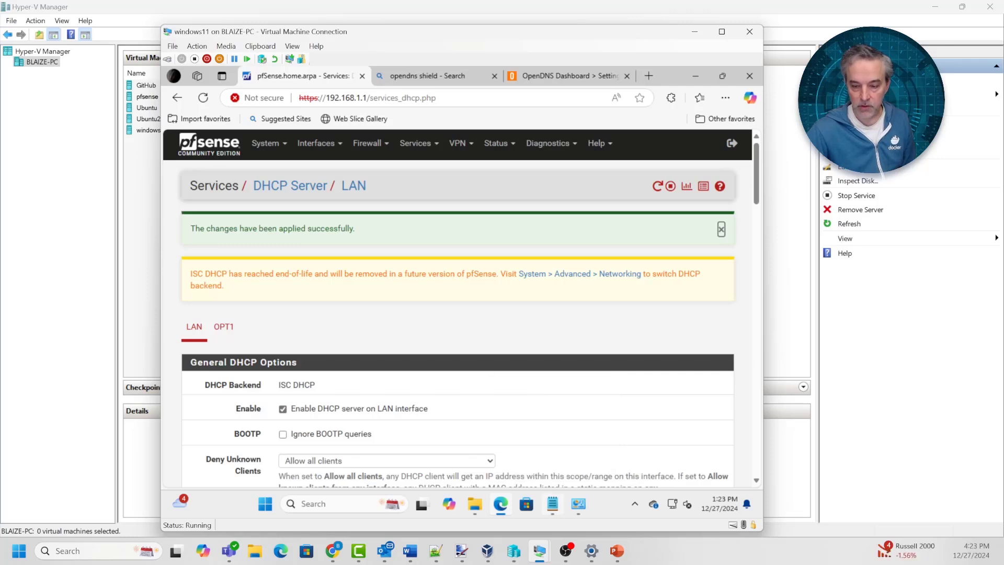
click(579, 504)
click(637, 432)
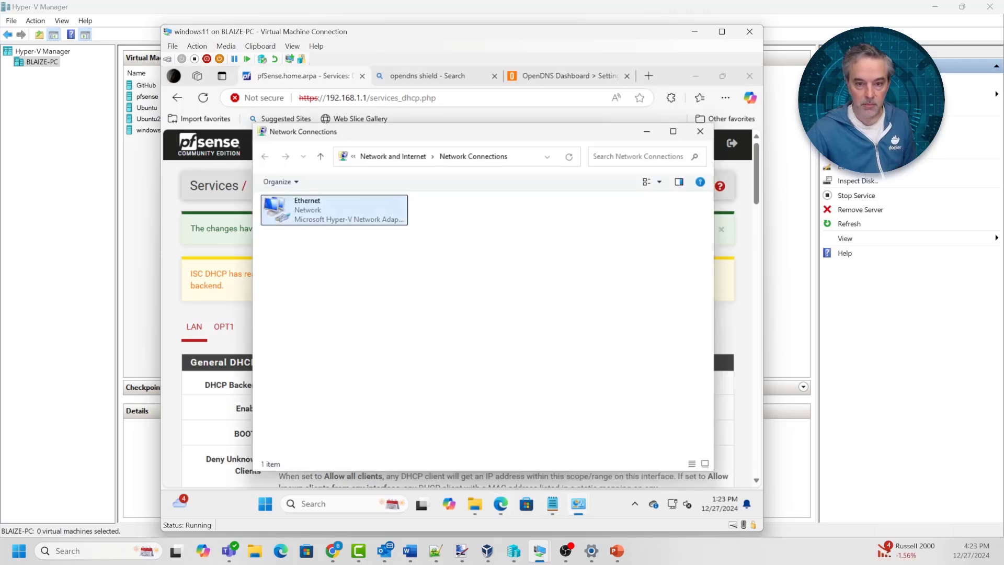
right_click(296, 210)
click(330, 233)
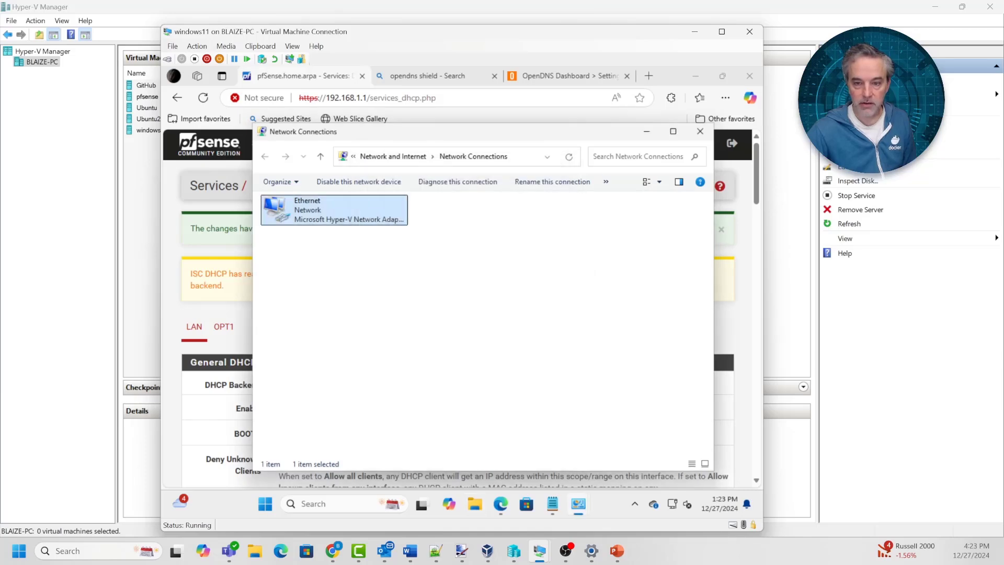
Check the Ethernet details show DNS servers 208.67.222.222 and 208.67.220.220 against Notepad, then close them
right_click(340, 213)
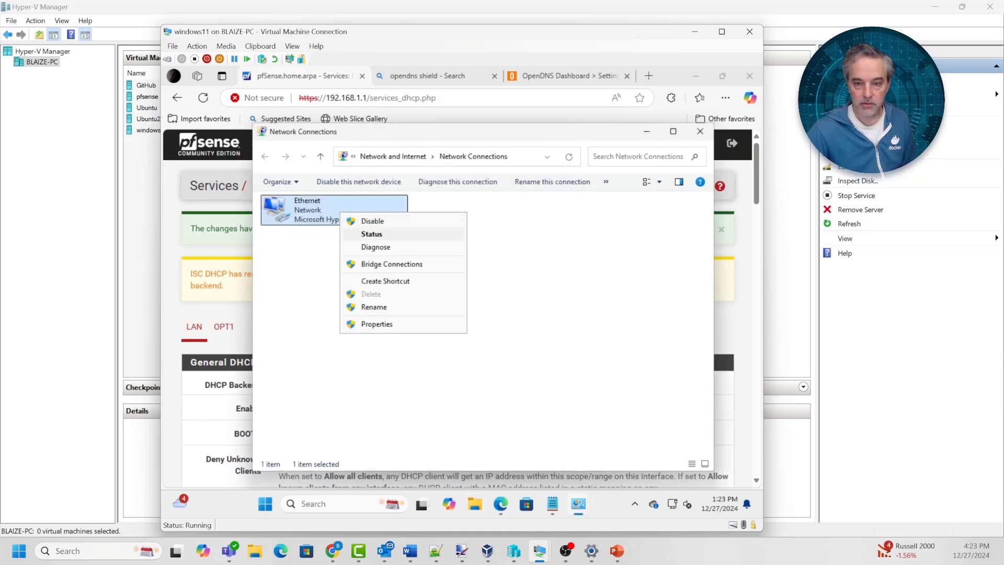
click(372, 234)
click(399, 278)
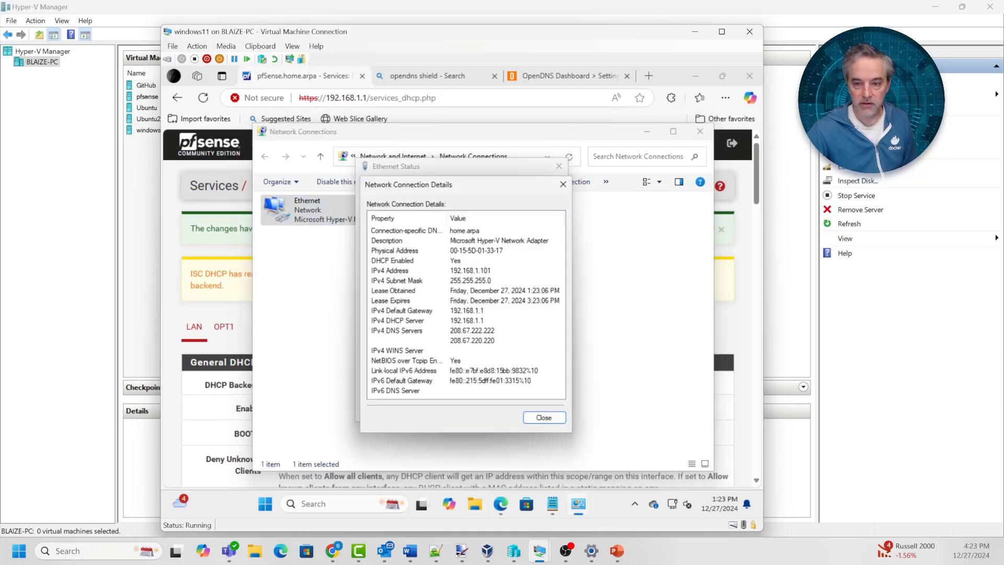
click(465, 331)
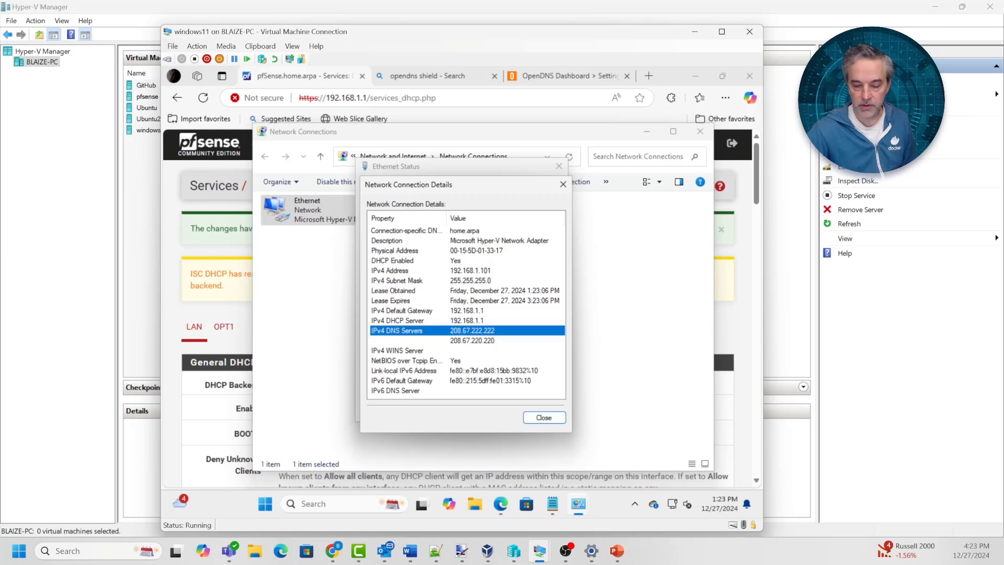
click(552, 504)
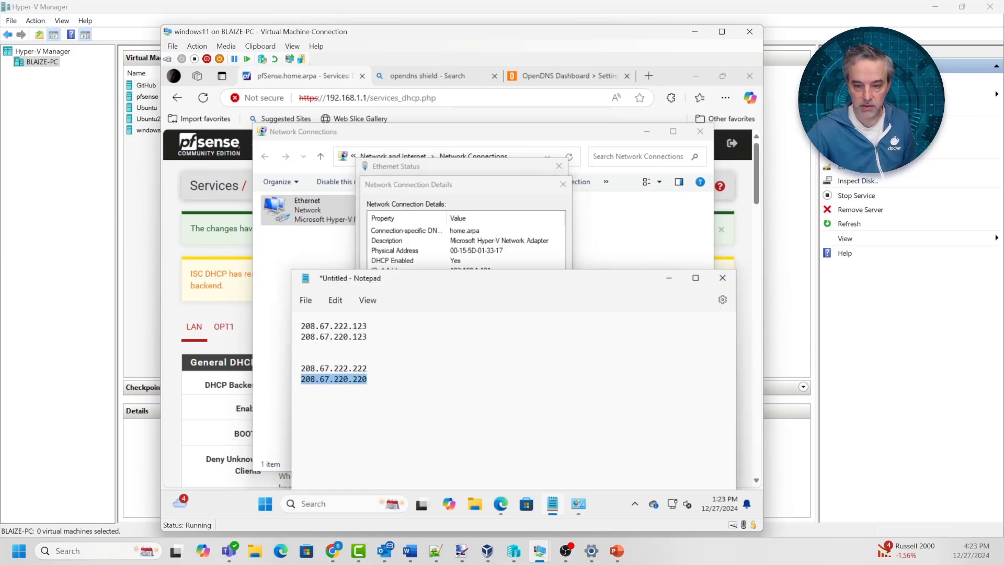
click(344, 368)
click(349, 380)
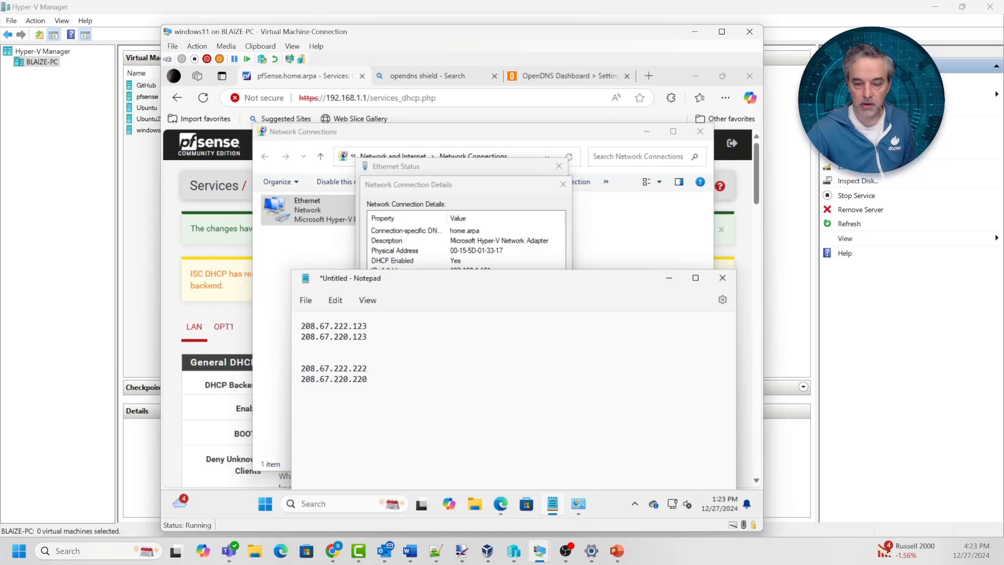
click(471, 185)
click(563, 184)
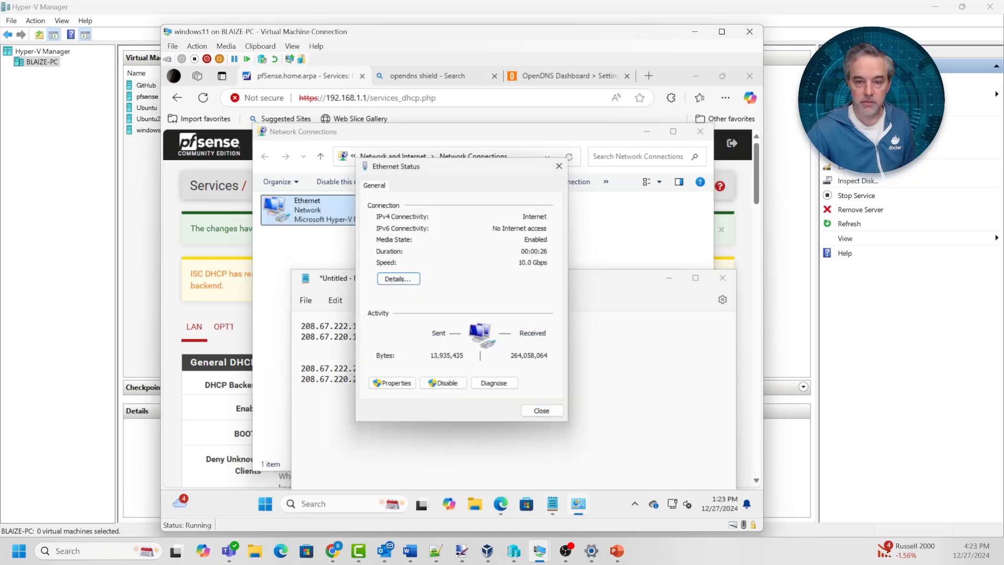
click(324, 245)
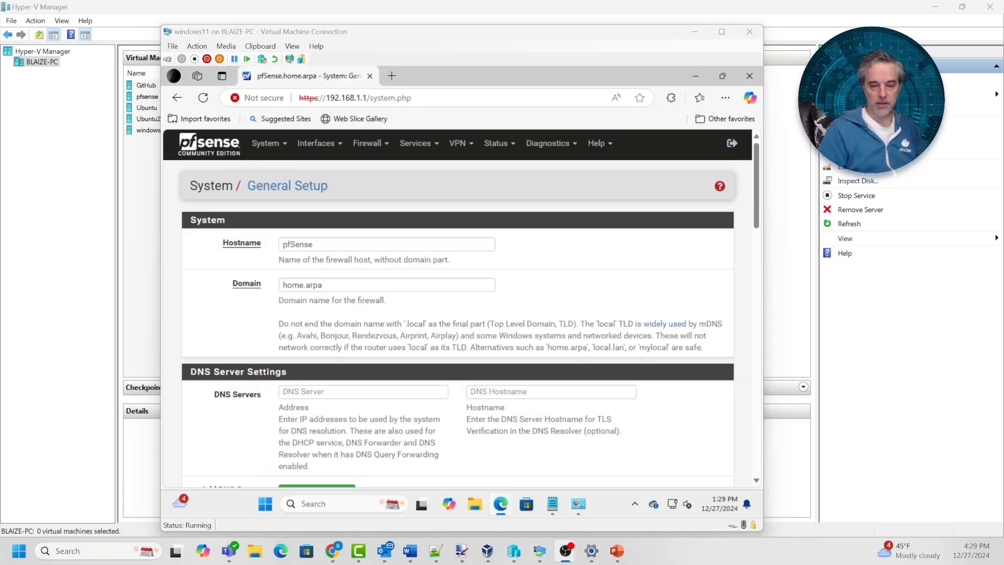
Load exampleadultsite.com in an InPrivate window and try continuing past the certificate warning
key(ctrl+shift+n)
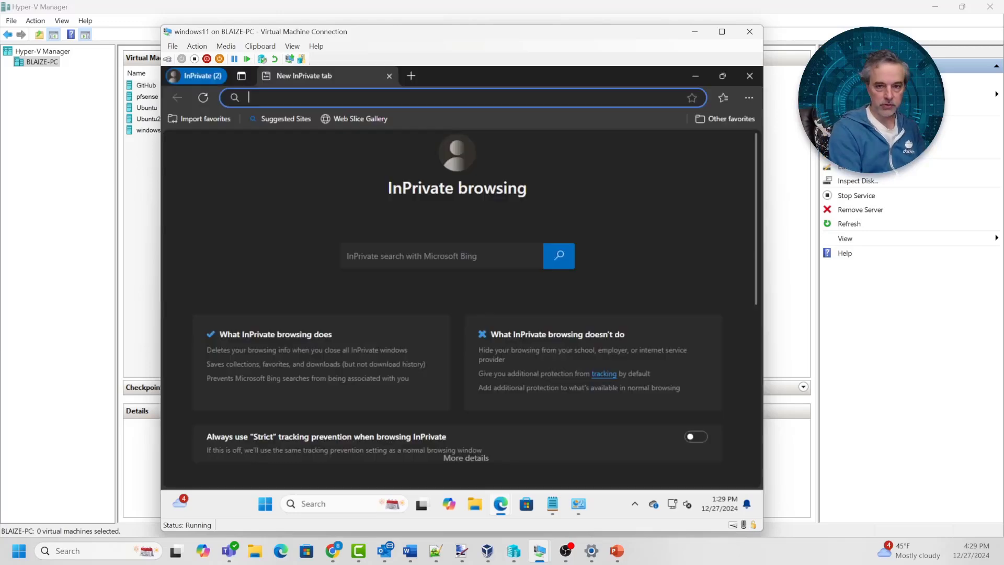
text(example)
key(Return)
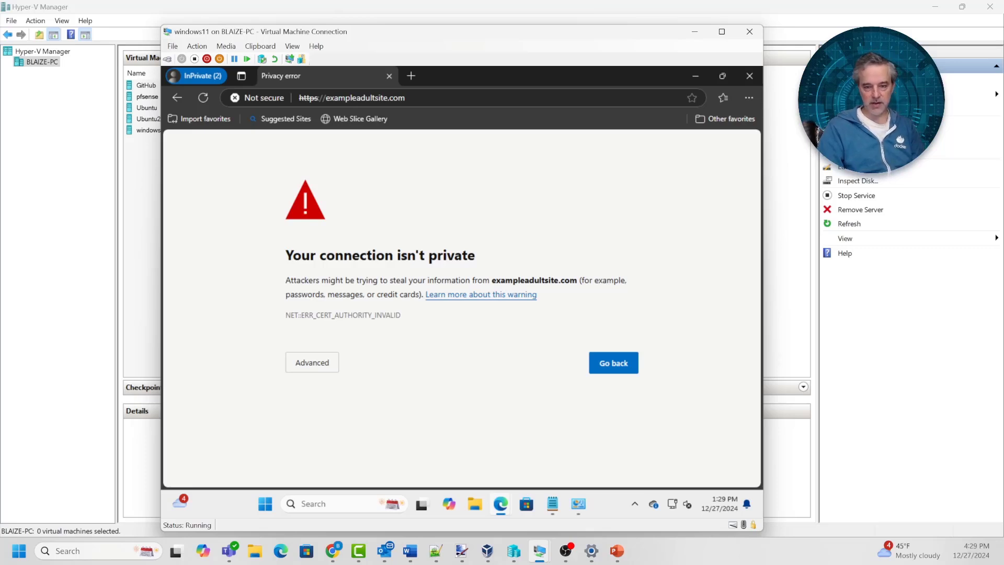
click(312, 362)
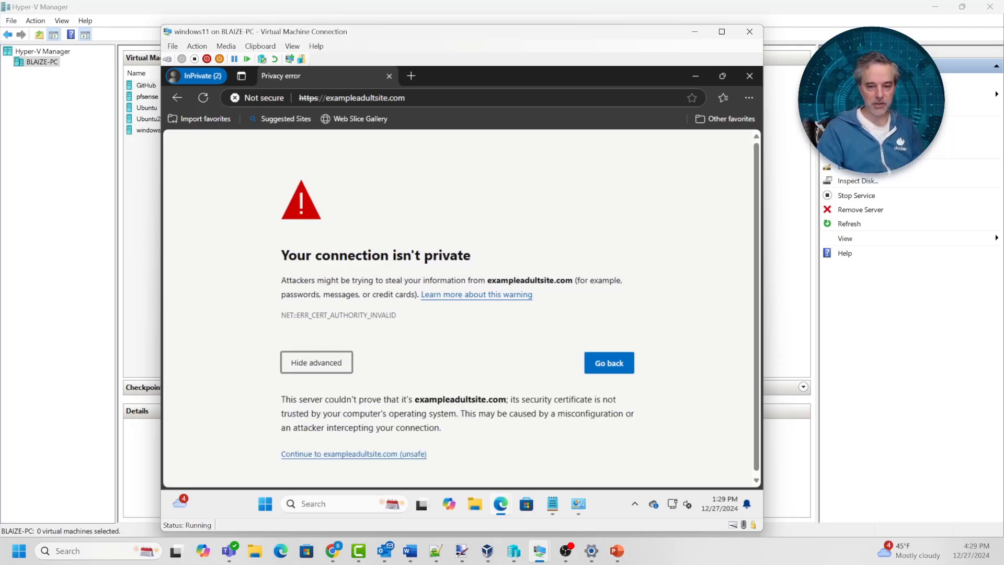
click(353, 452)
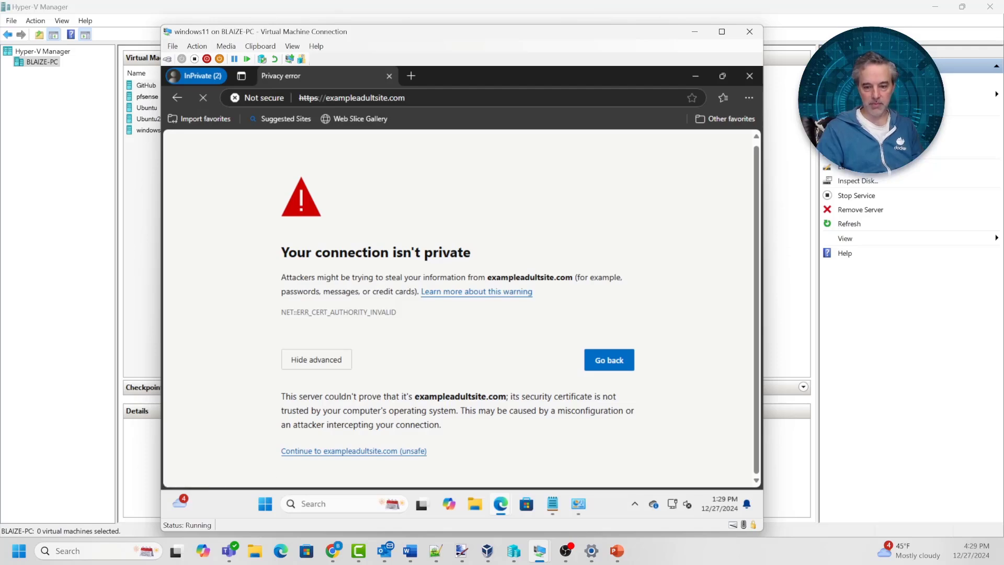
right_click(392, 451)
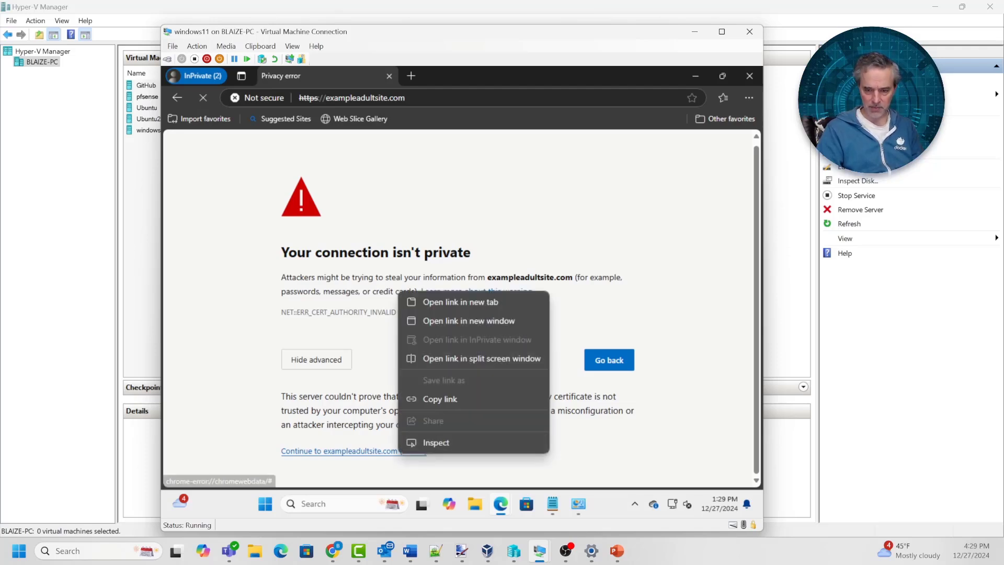
click(460, 301)
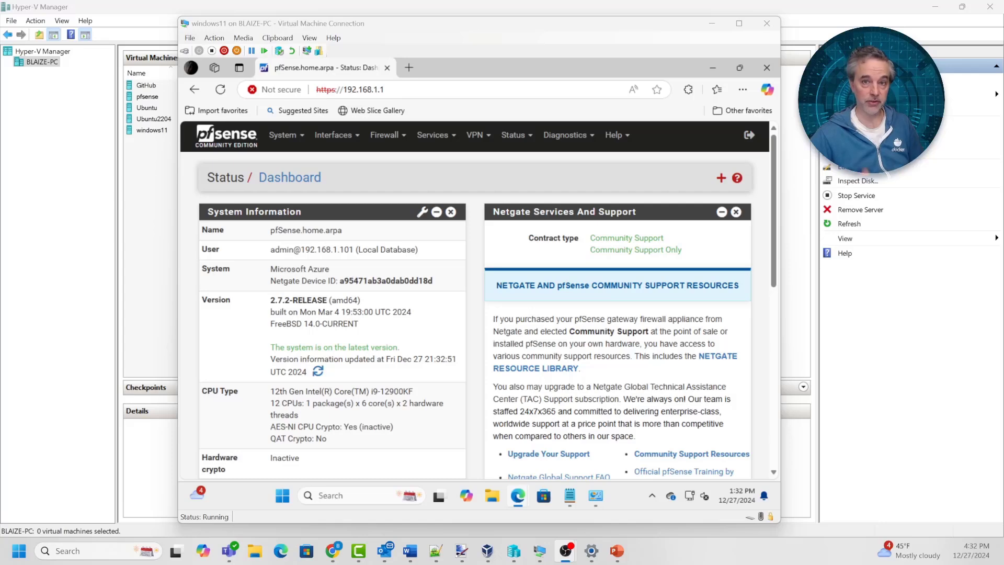
Add a new Dynamic DNS client with service type OpenDNS on the WAN interface
click(434, 134)
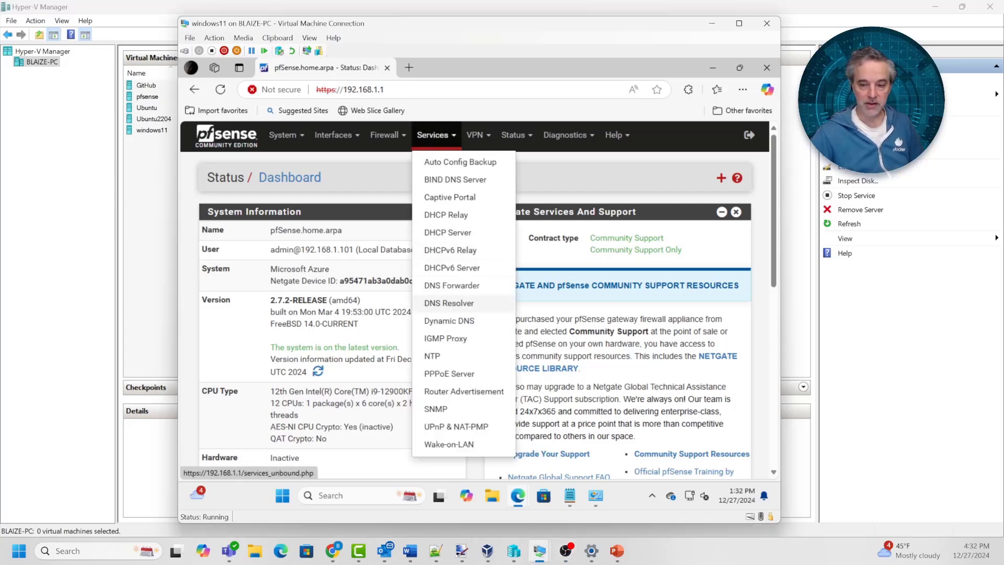
click(449, 321)
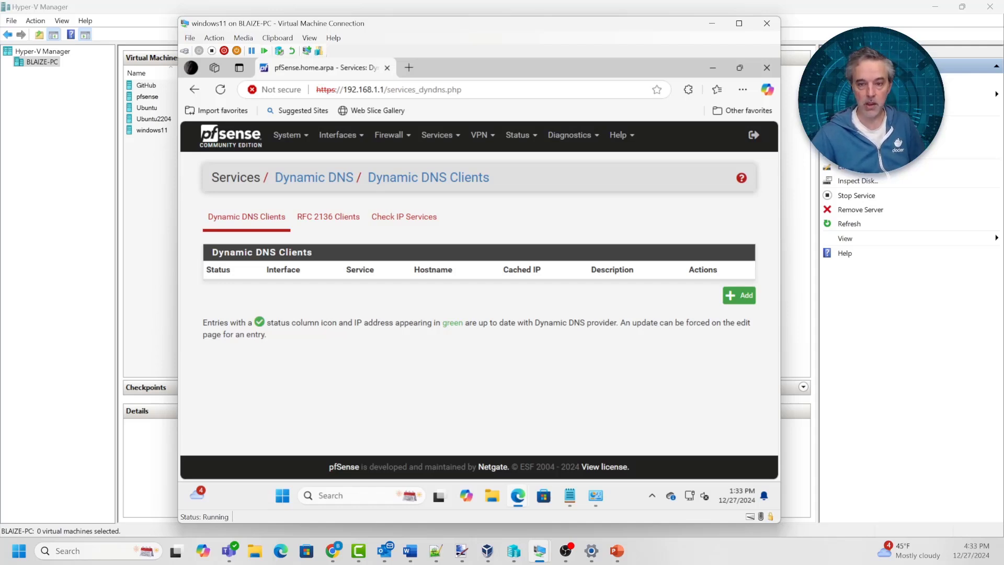
click(441, 135)
click(565, 366)
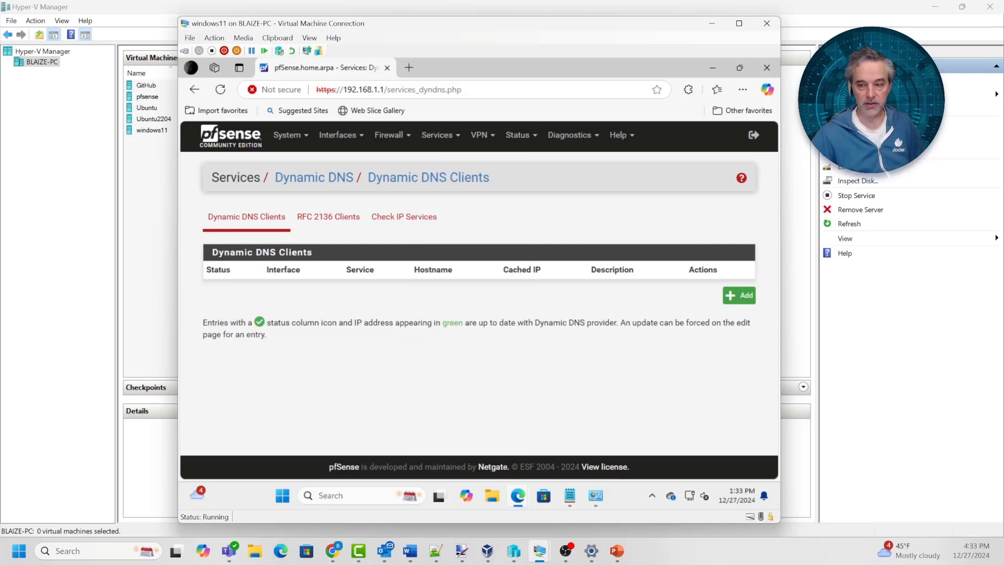
click(739, 295)
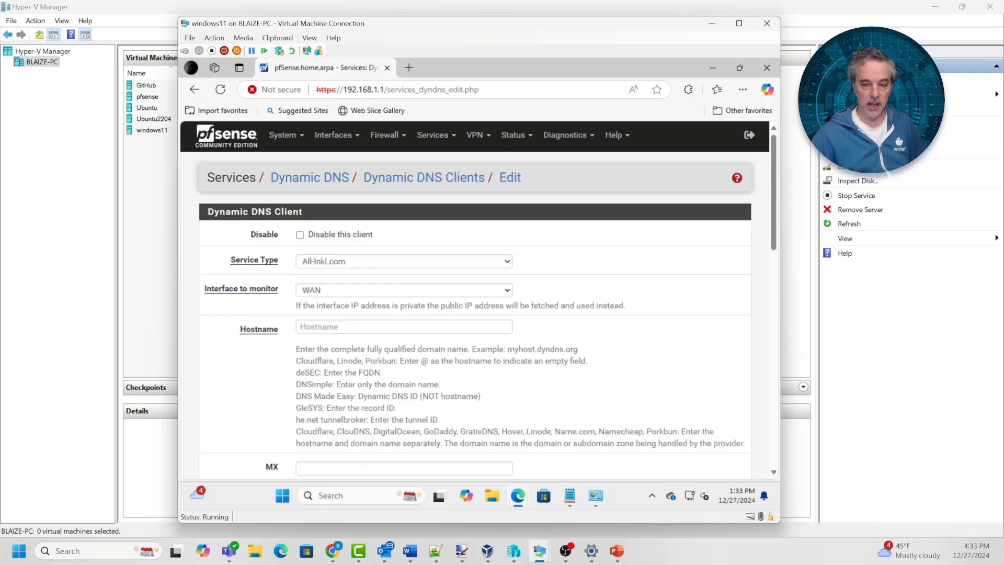
click(404, 261)
scroll(400, 369, down, 5)
scroll(400, 368, down, 10)
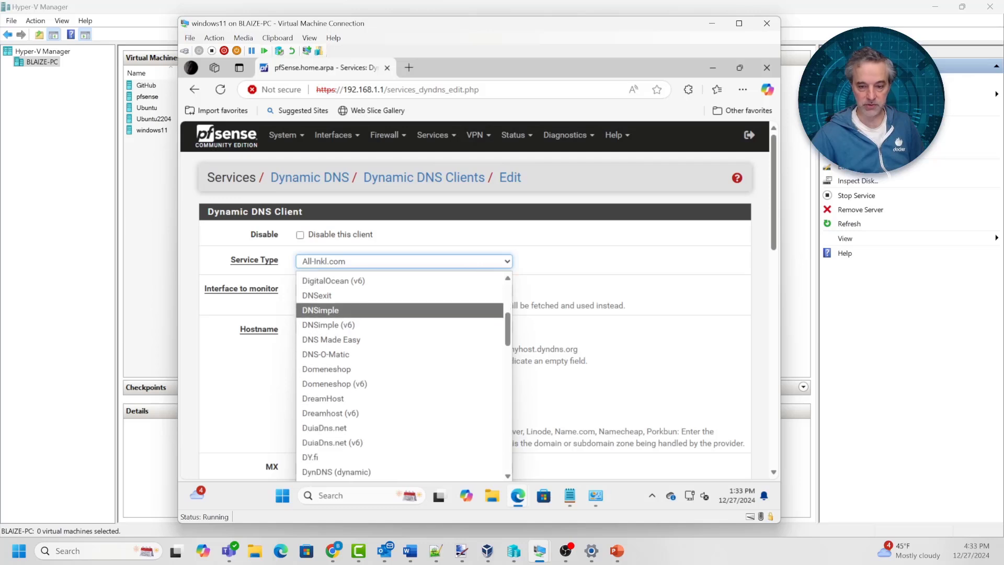
scroll(400, 369, down, 6)
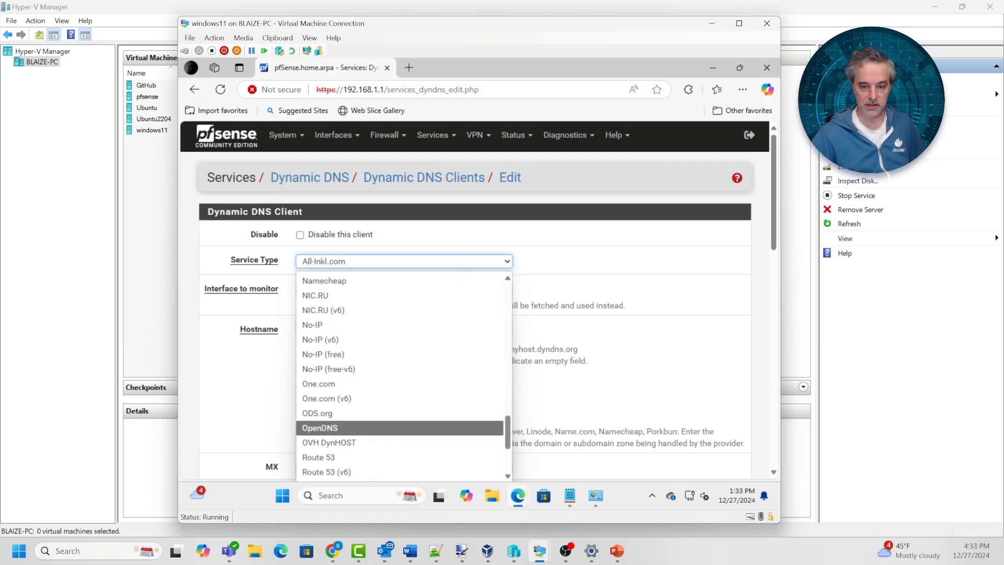
click(334, 427)
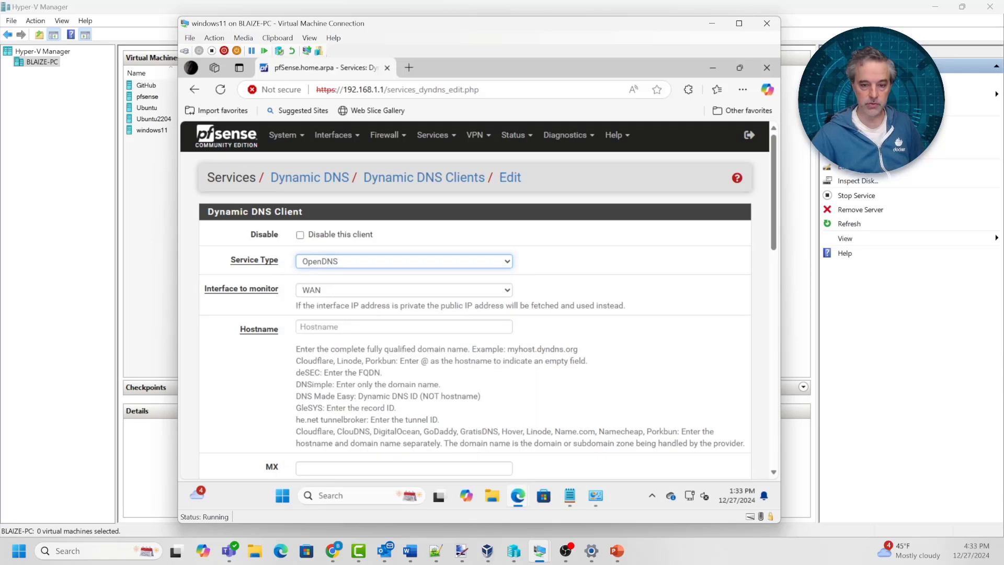
click(366, 291)
click(366, 290)
Enter the OpenDNS account username and the account password with its confirmation
scroll(474, 301, down, 3)
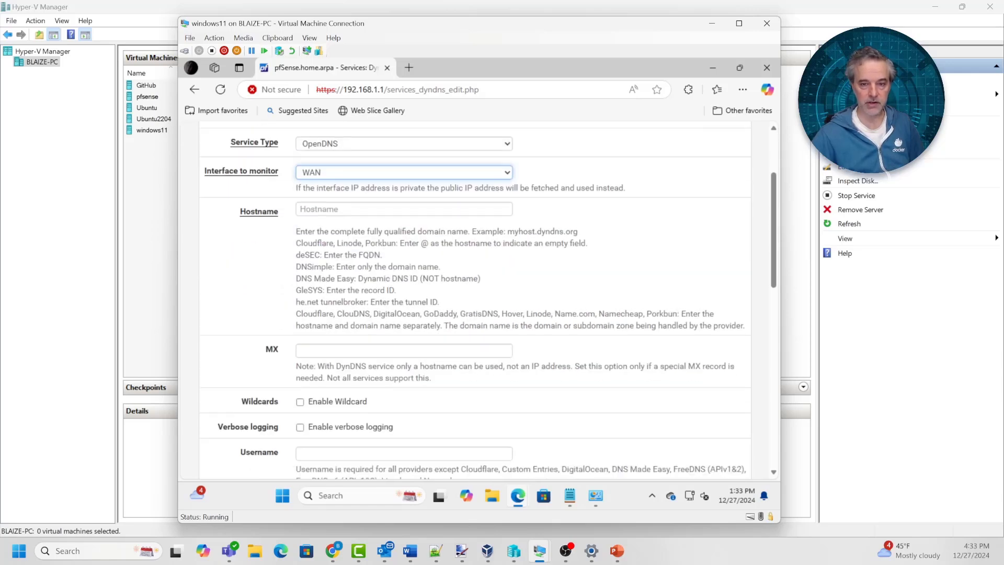
scroll(475, 300, down, 3)
click(377, 336)
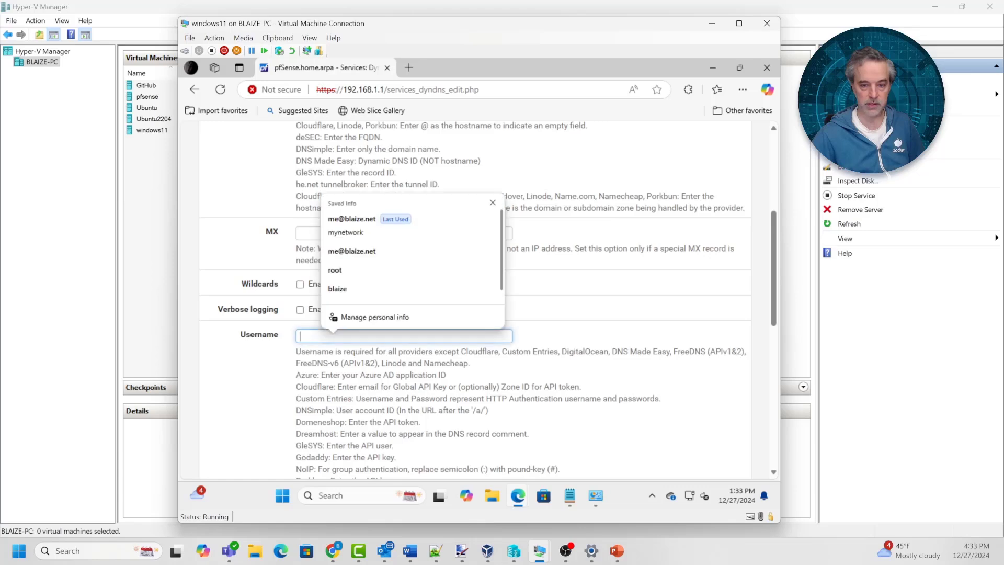
click(376, 225)
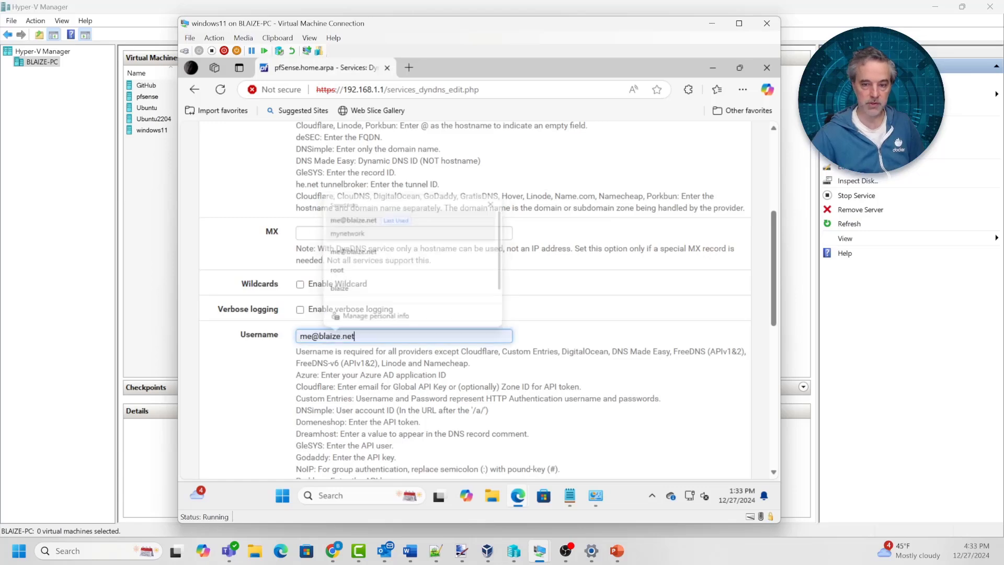
scroll(376, 225, down, 6)
click(376, 278)
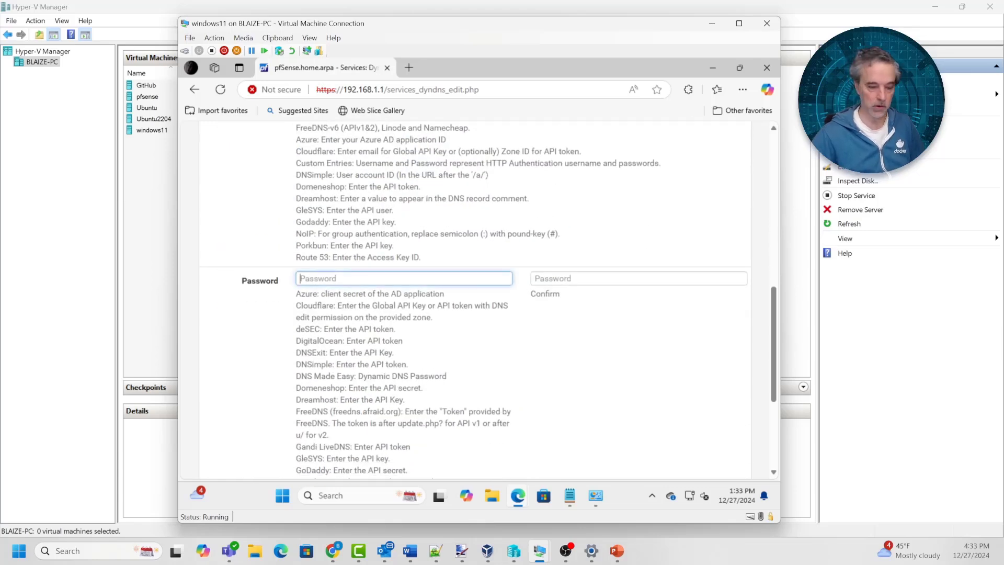
text(••••••)
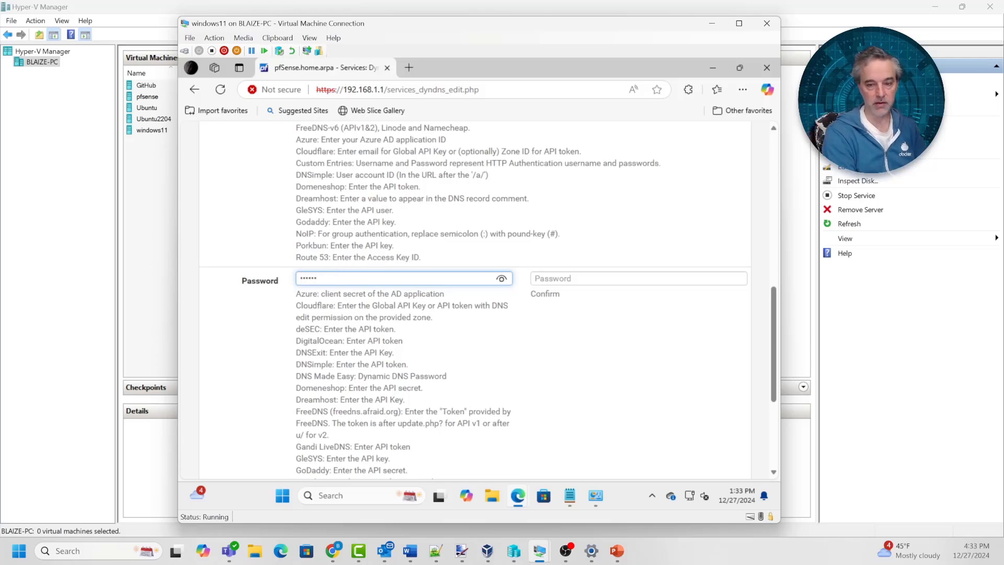
text(••)
key(Tab)
text(•••••••)
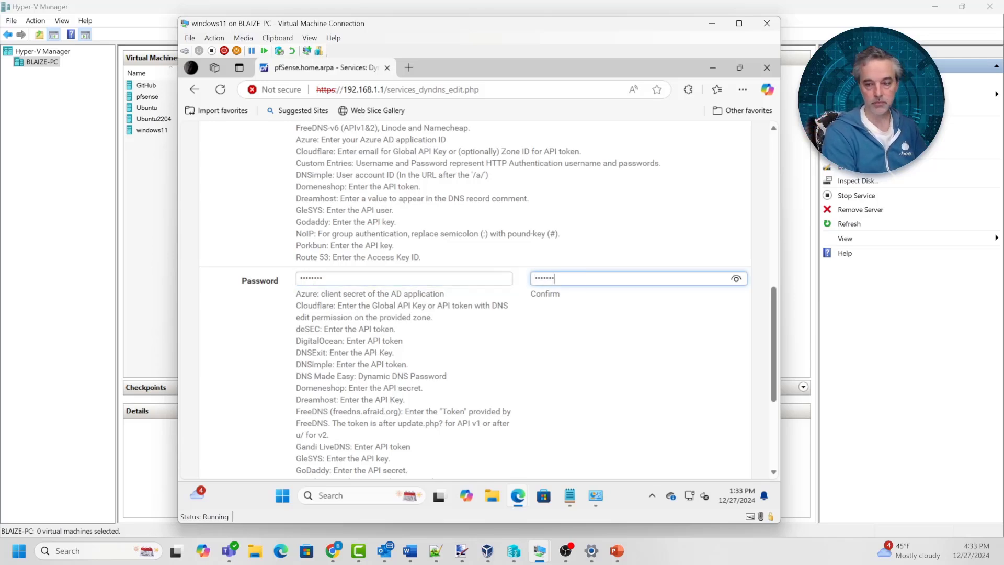
Set the hostname to mynetwork, save the client, then Save & Force Update it
scroll(475, 300, up, 7)
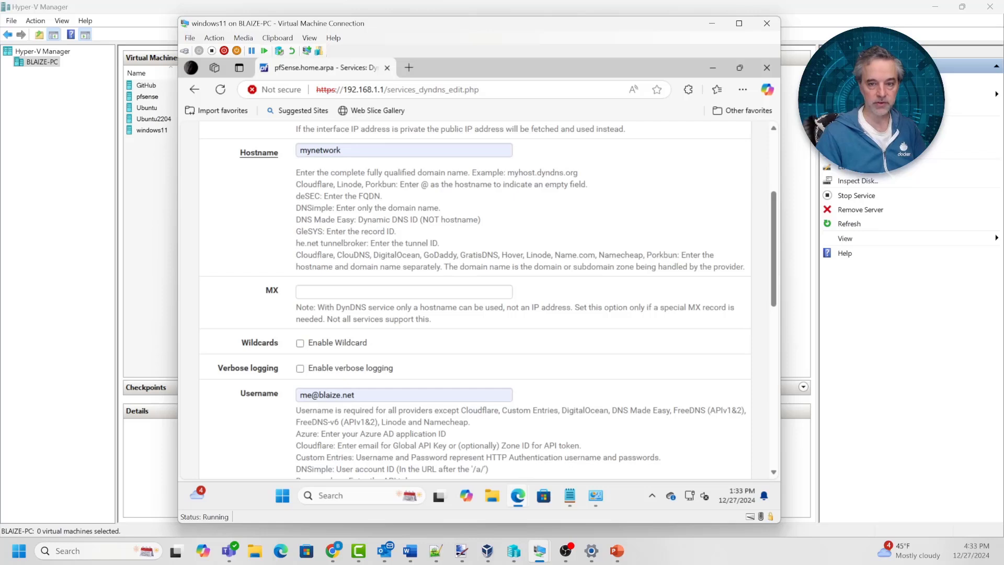
double_click(319, 151)
text(m)
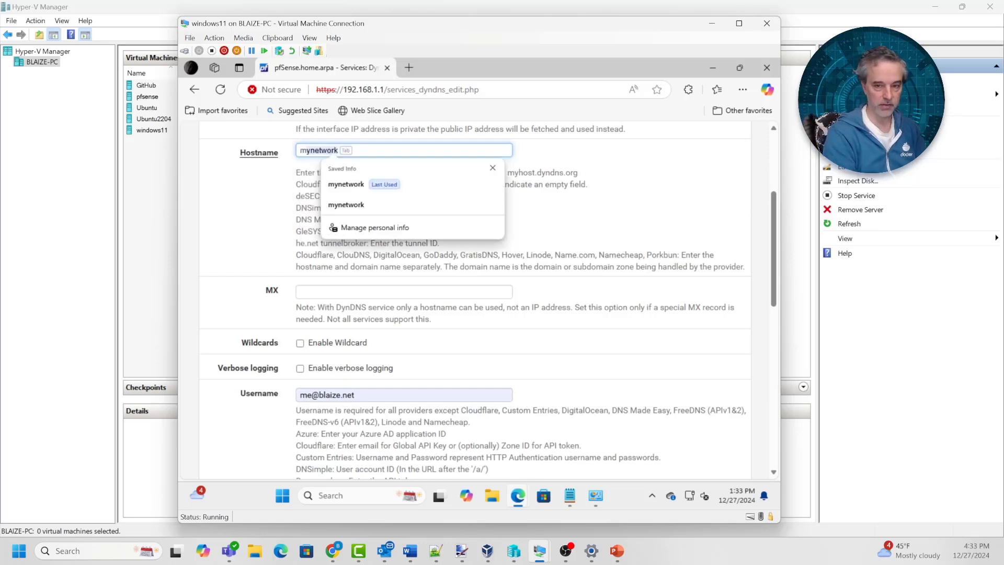
key(Tab)
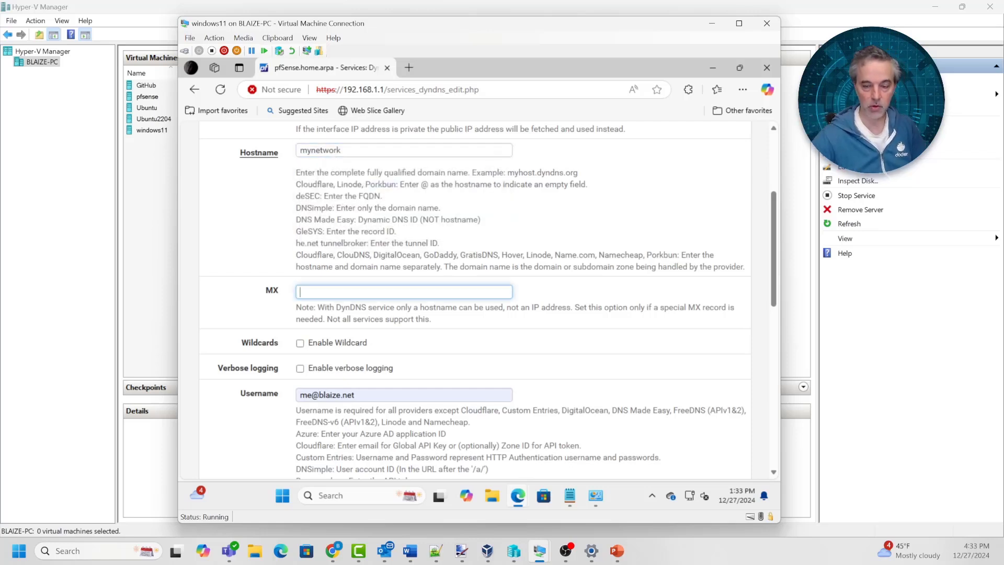
scroll(474, 301, down, 7)
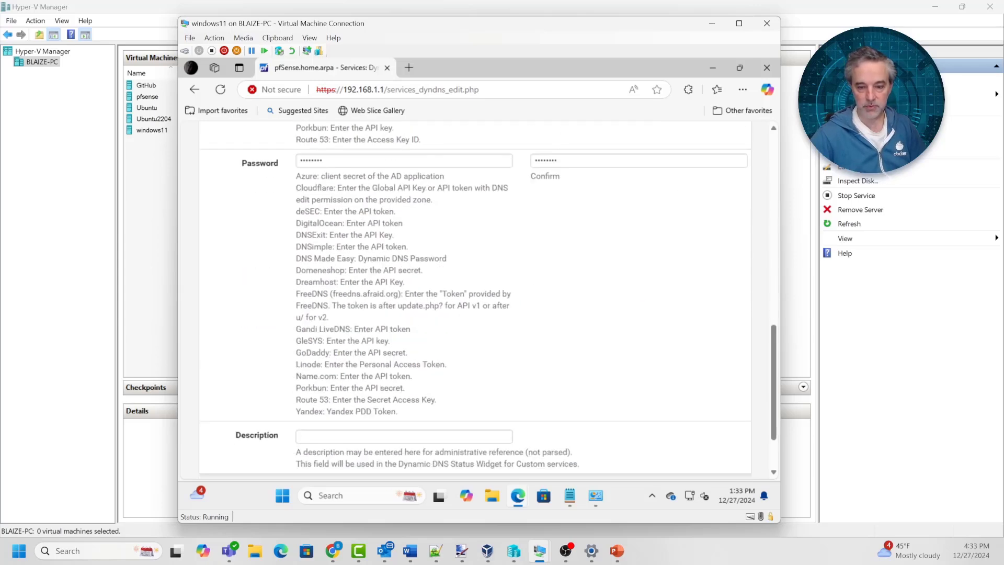
scroll(475, 300, down, 2)
click(317, 416)
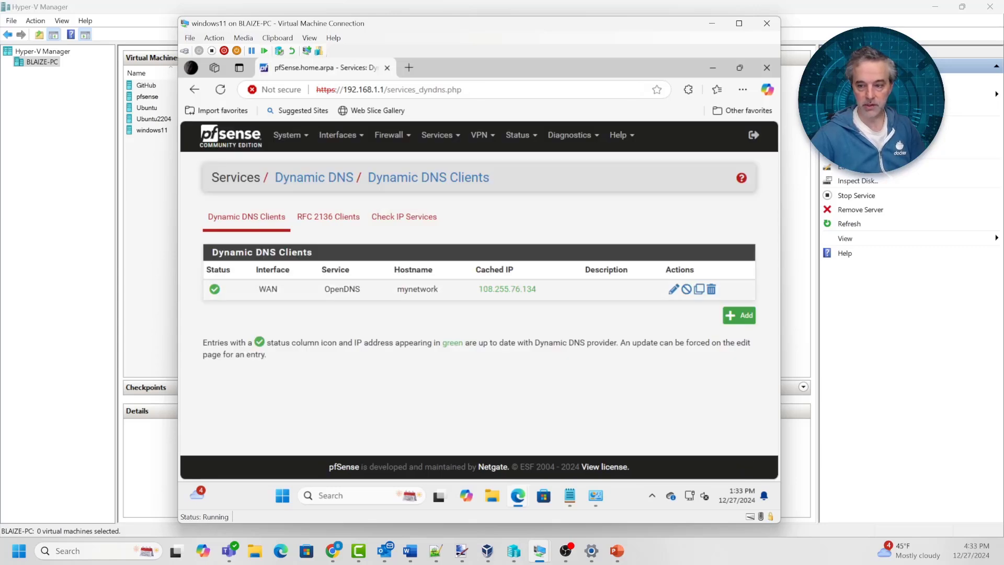
click(673, 288)
scroll(475, 301, down, 10)
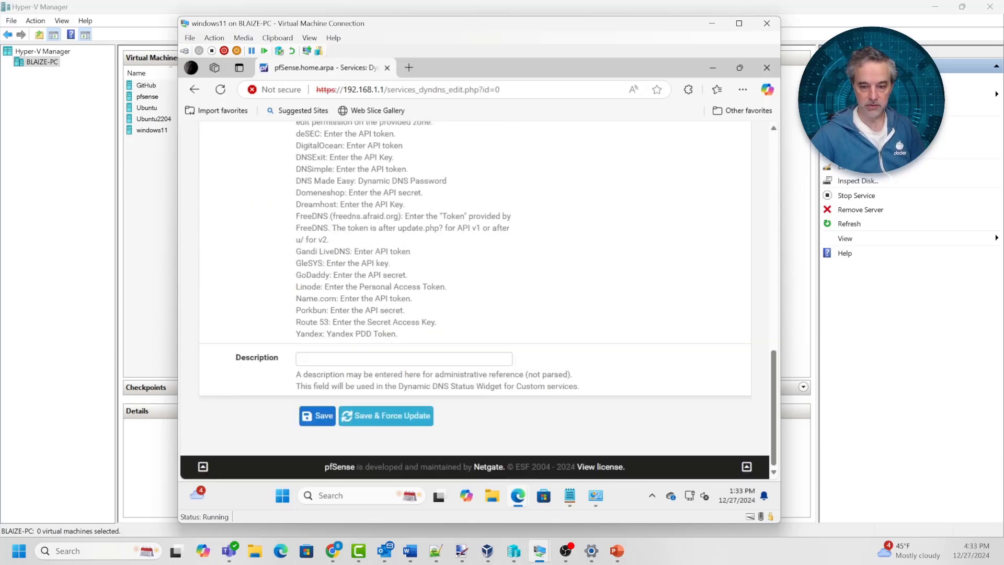
click(386, 416)
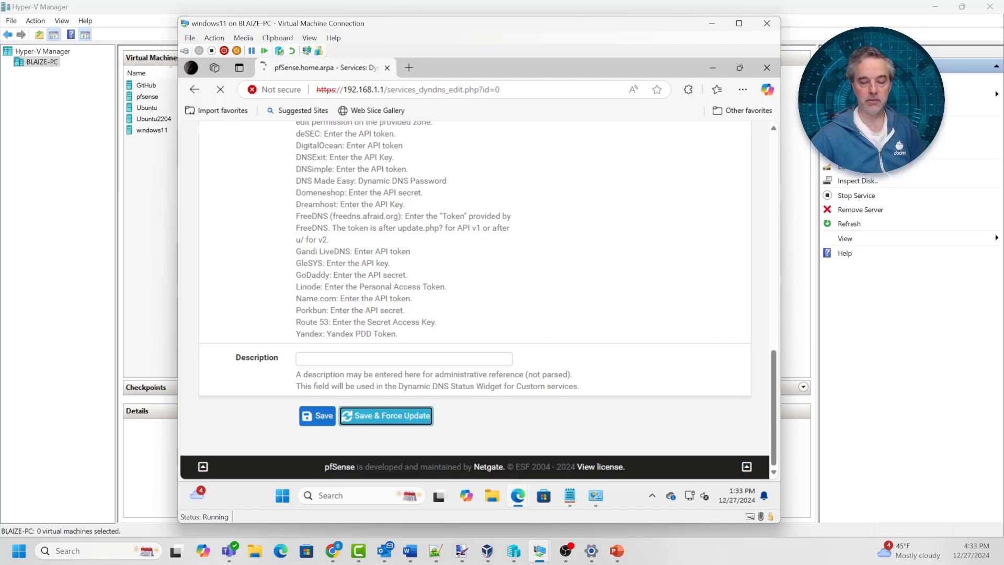
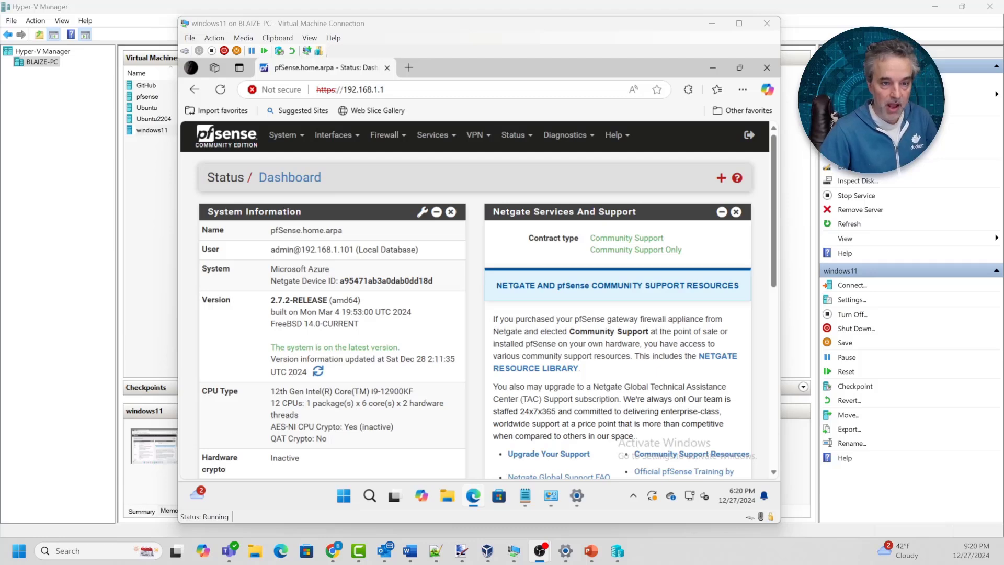
Open Services > DNS Resolver, then save and apply it with Enable left unchecked
click(434, 134)
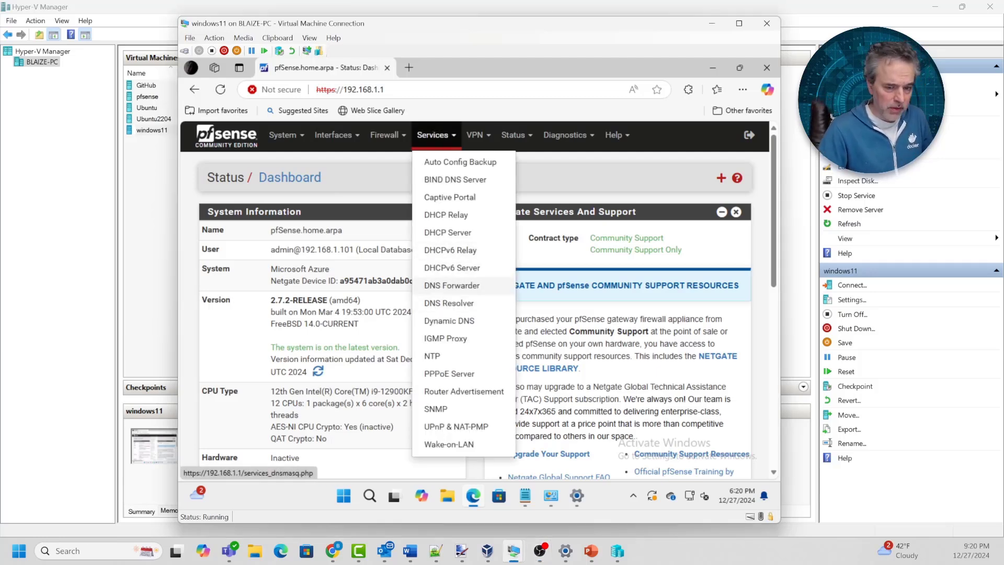
click(449, 303)
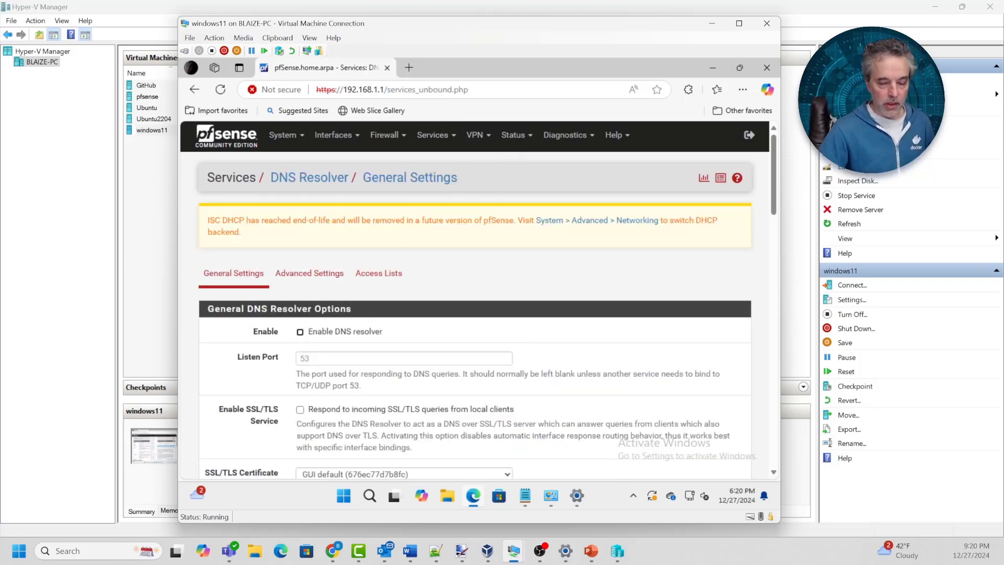
scroll(475, 298, down, 2)
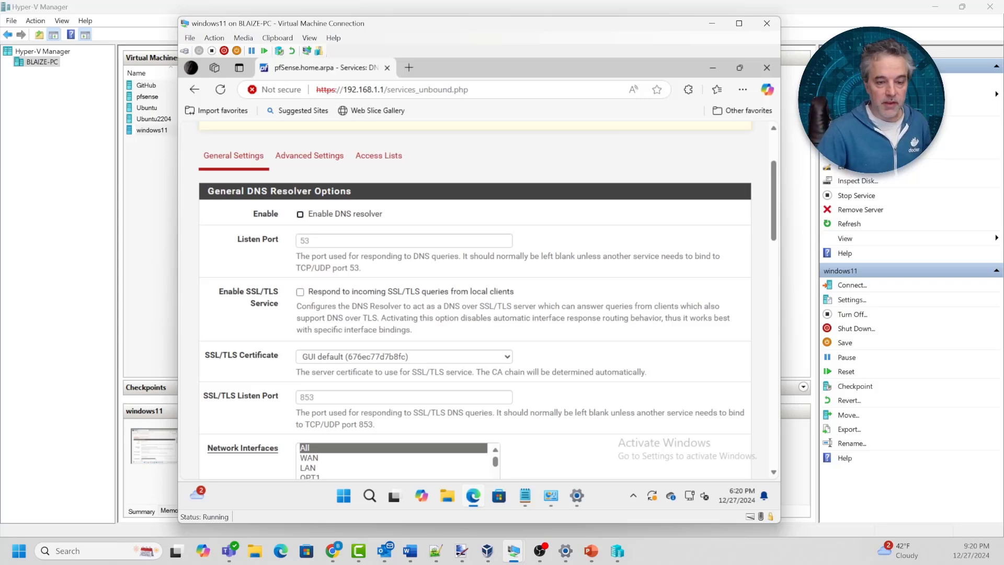
scroll(475, 298, up, 1)
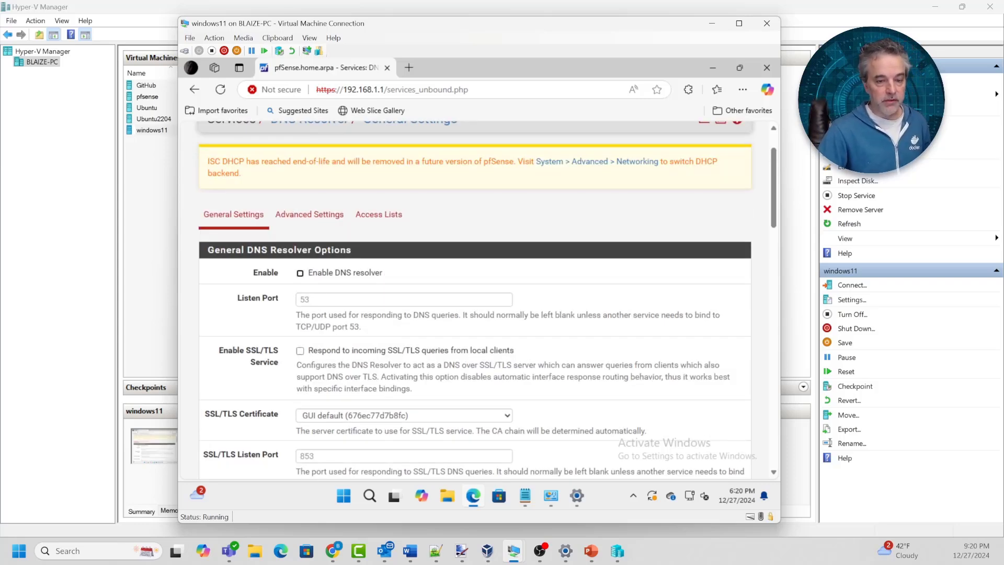
scroll(474, 298, down, 20)
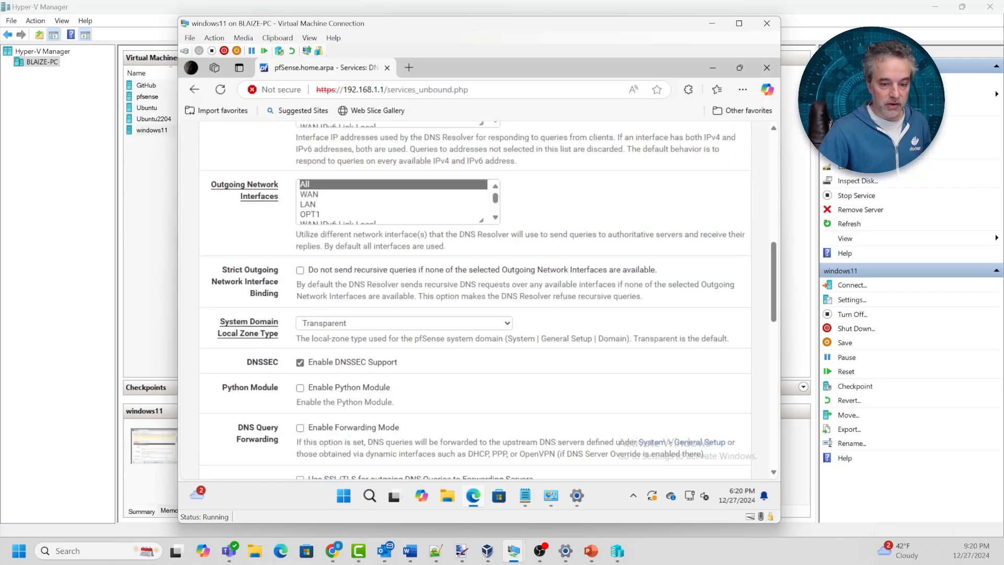
scroll(474, 298, up, 2)
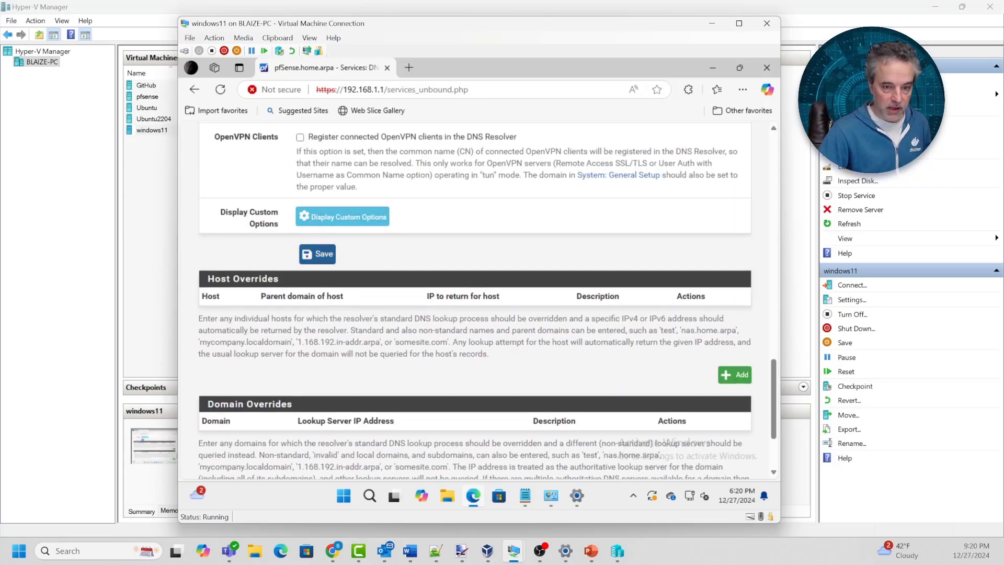
click(317, 254)
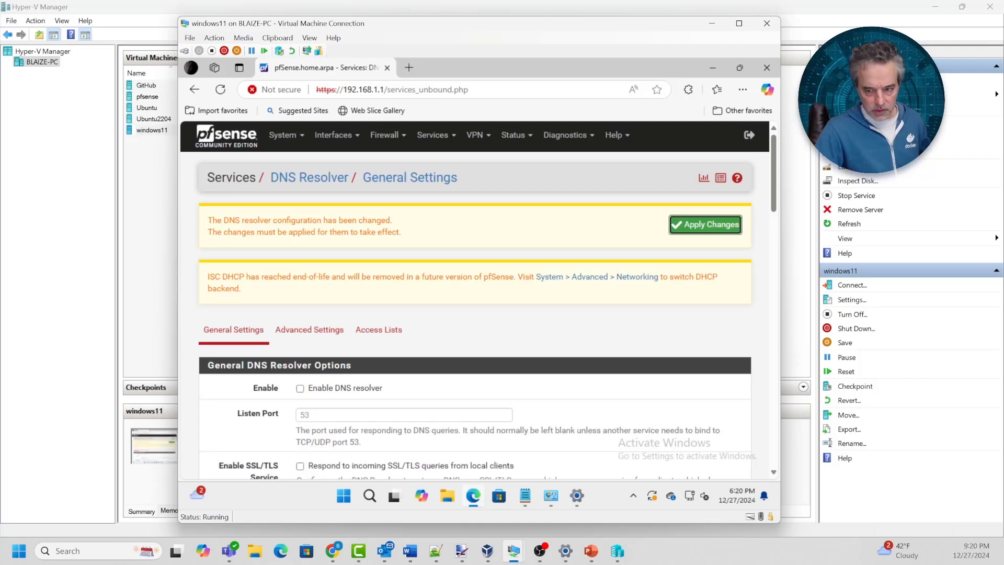
click(705, 224)
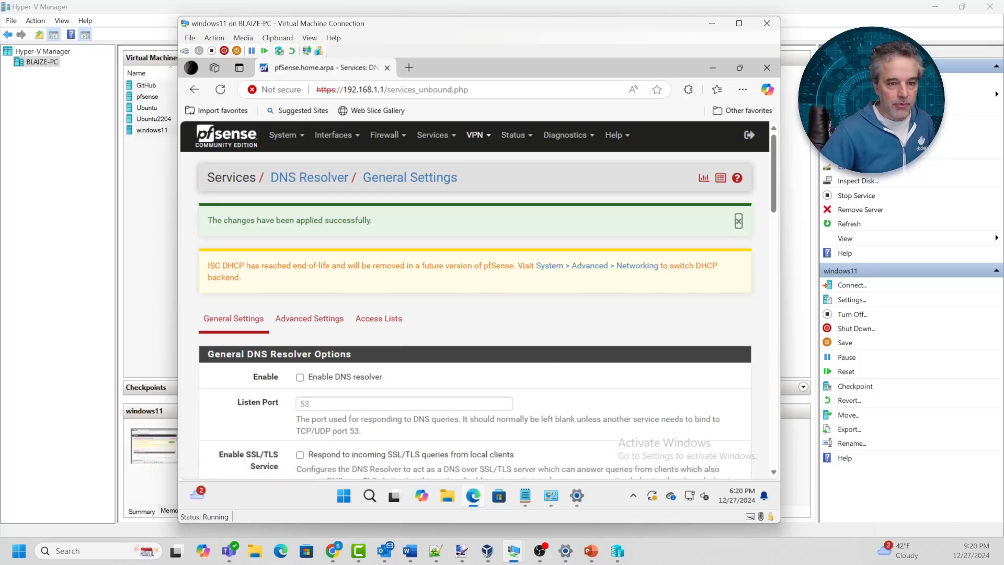
Search the Package Manager's Available Packages for 'bind', which returns no packages
click(282, 135)
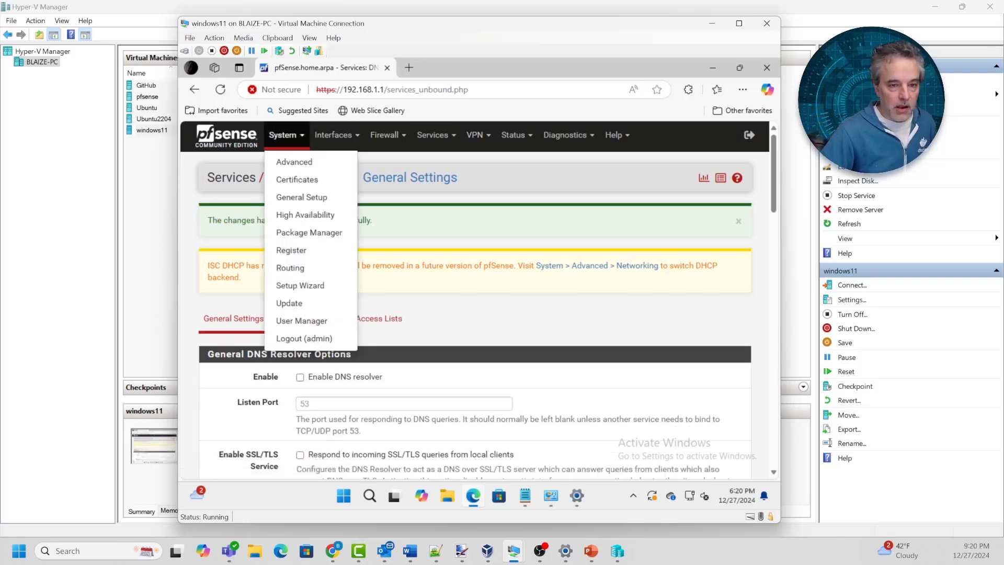
click(226, 135)
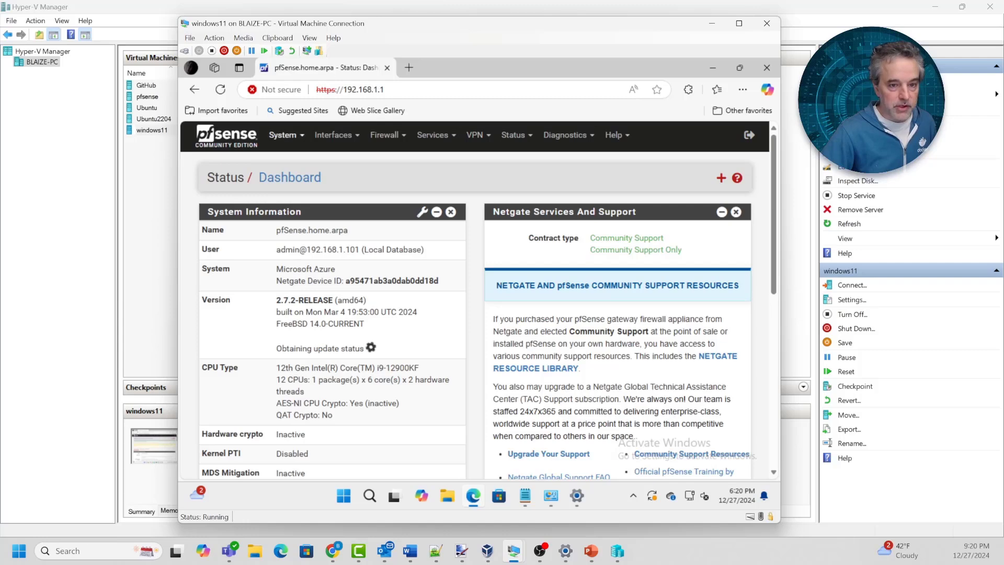
click(286, 136)
click(309, 232)
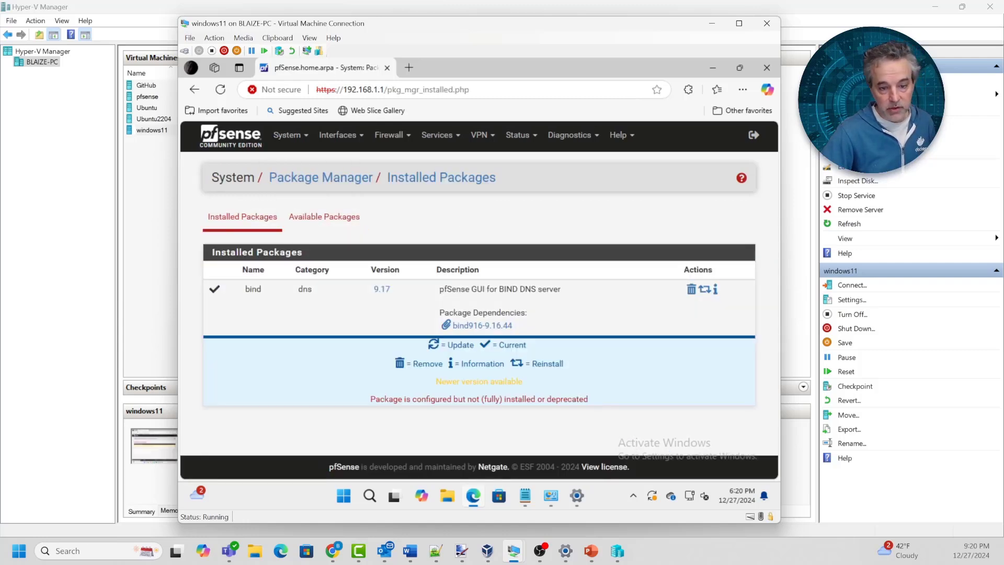
click(324, 216)
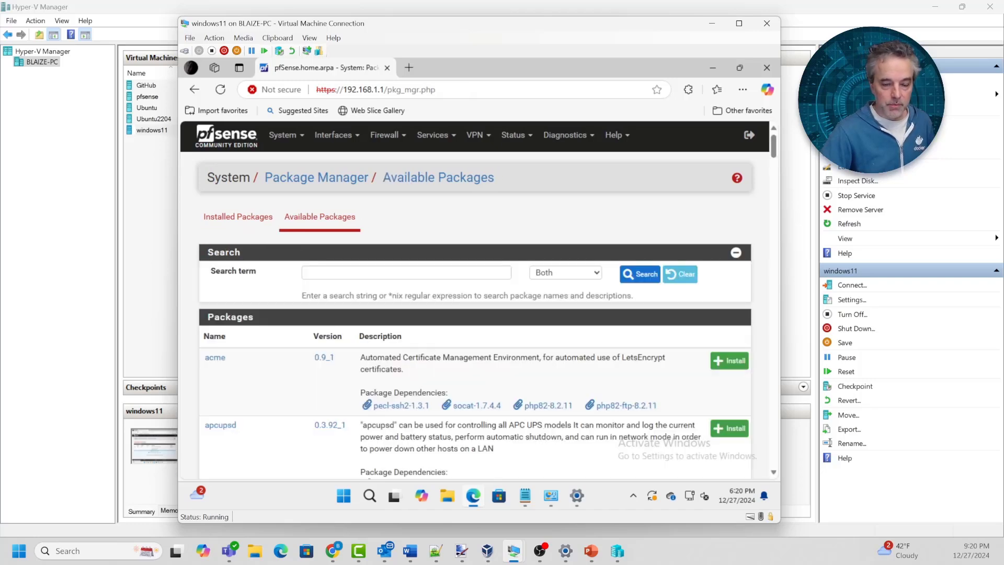
click(377, 272)
text(bind)
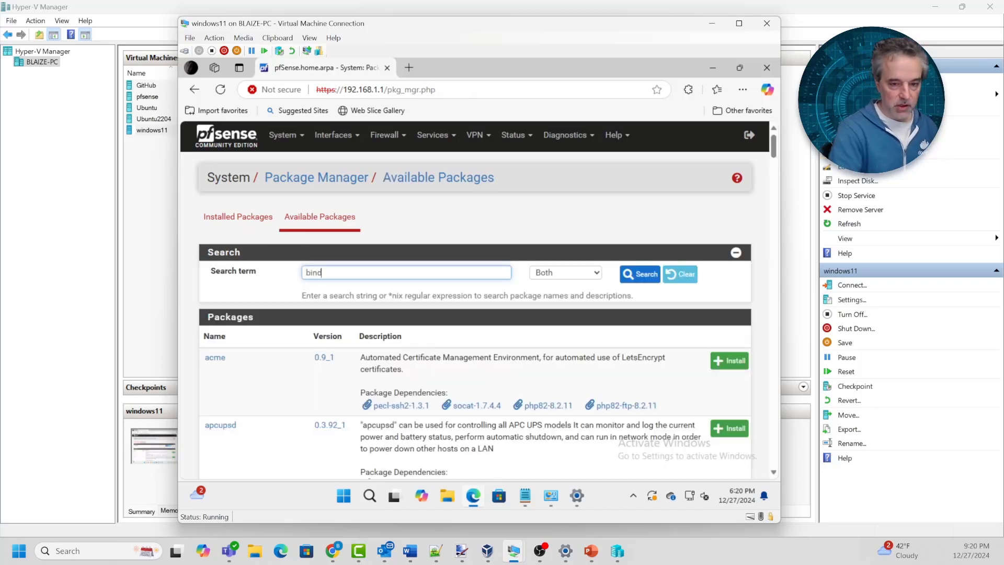
key(Return)
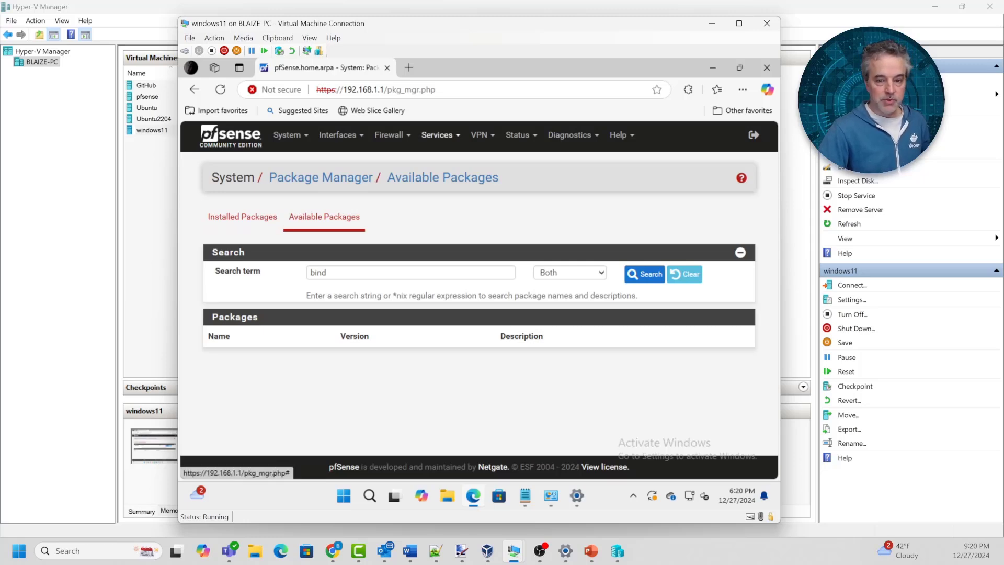
click(439, 135)
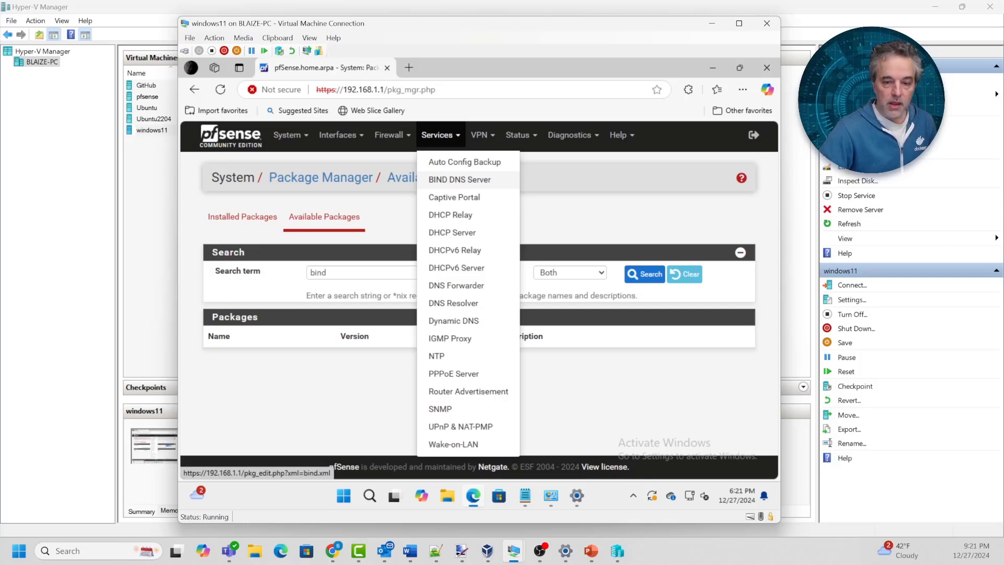
Open the BIND DNS Server settings and set it to listen on both LAN and OPT1
click(459, 180)
scroll(474, 301, down, 10)
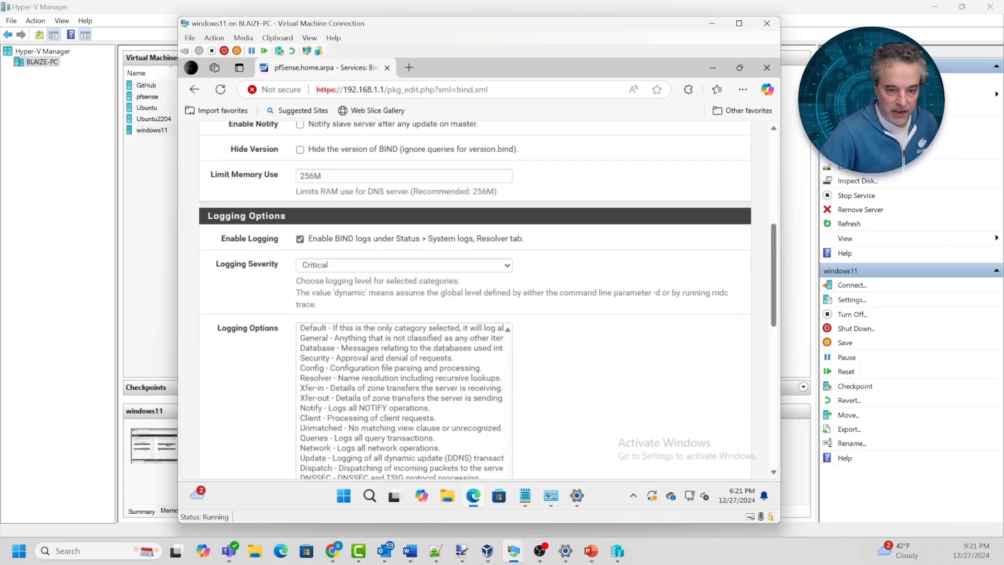
scroll(474, 301, up, 12)
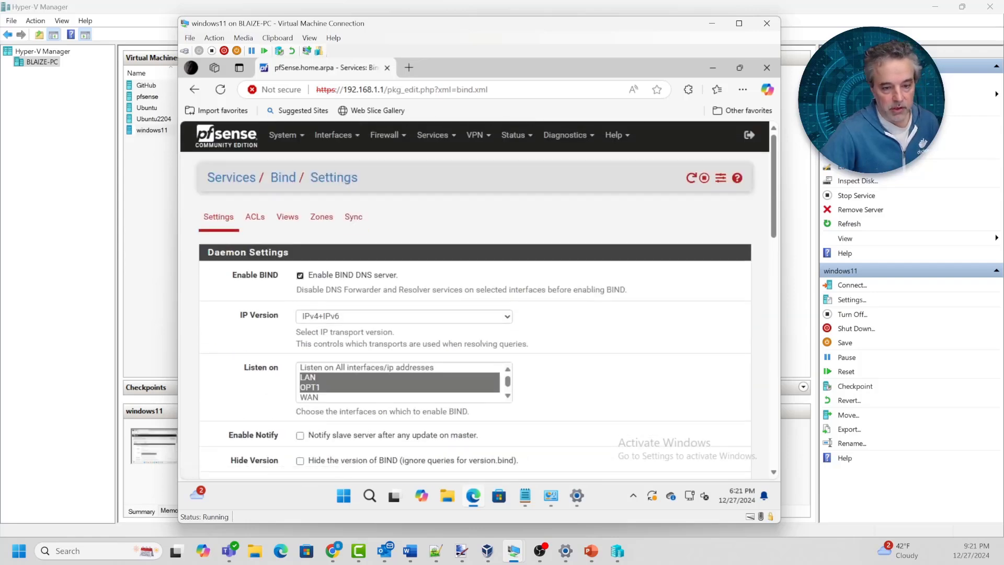
scroll(475, 301, down, 1)
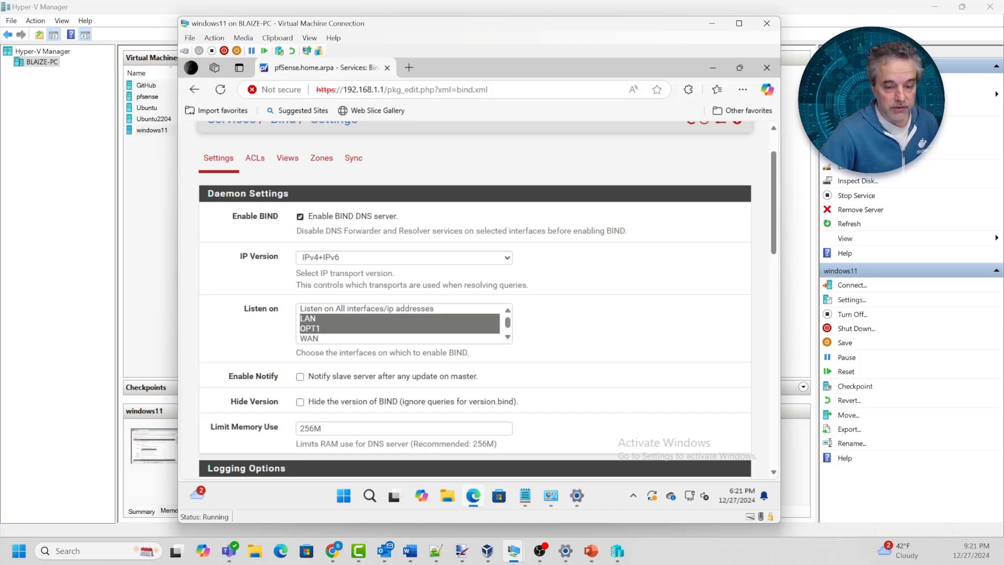
click(308, 319)
ctrl+click(310, 328)
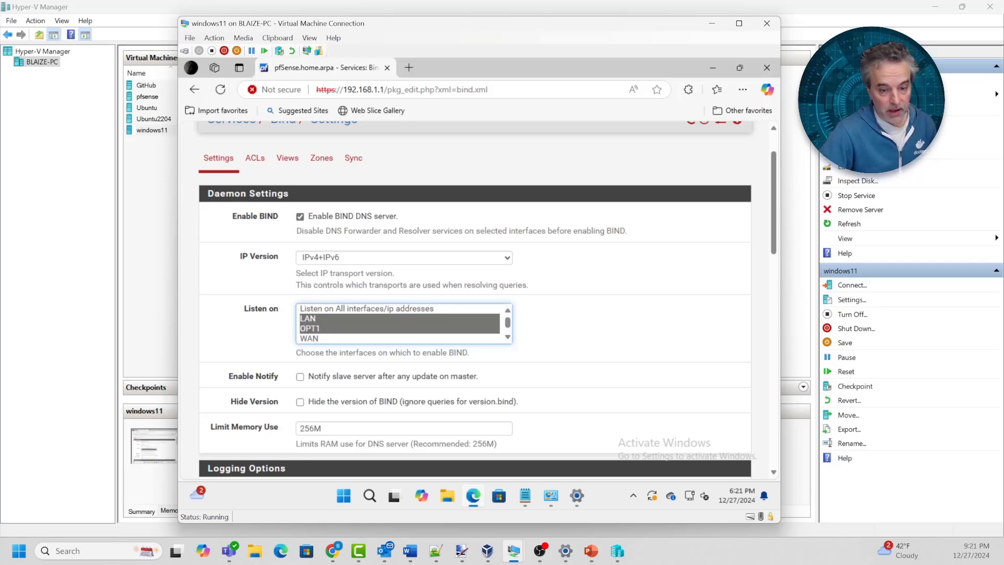
Show BIND's advanced options and place the cursor in the Global Settings text
scroll(475, 301, down, 3)
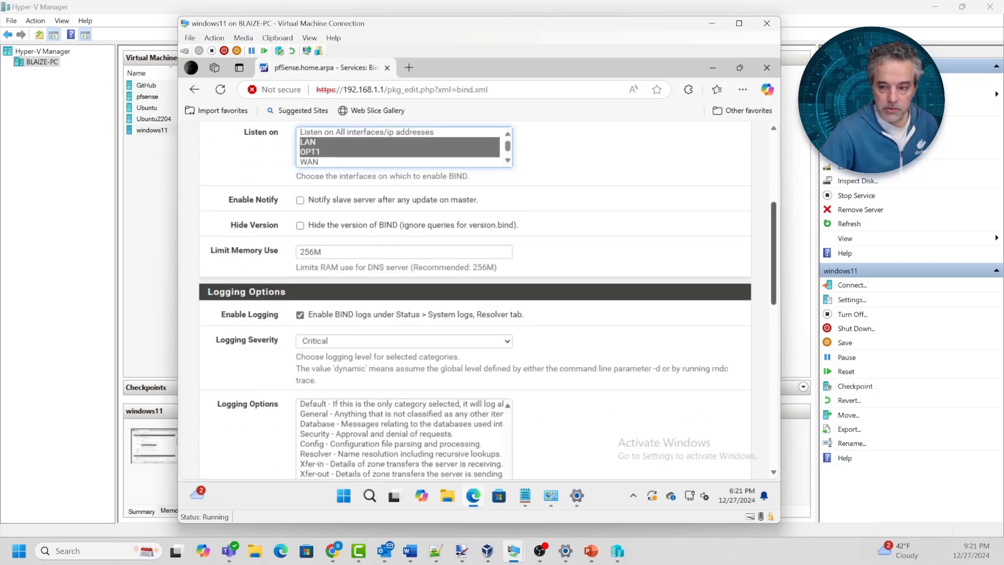
scroll(475, 301, down, 6)
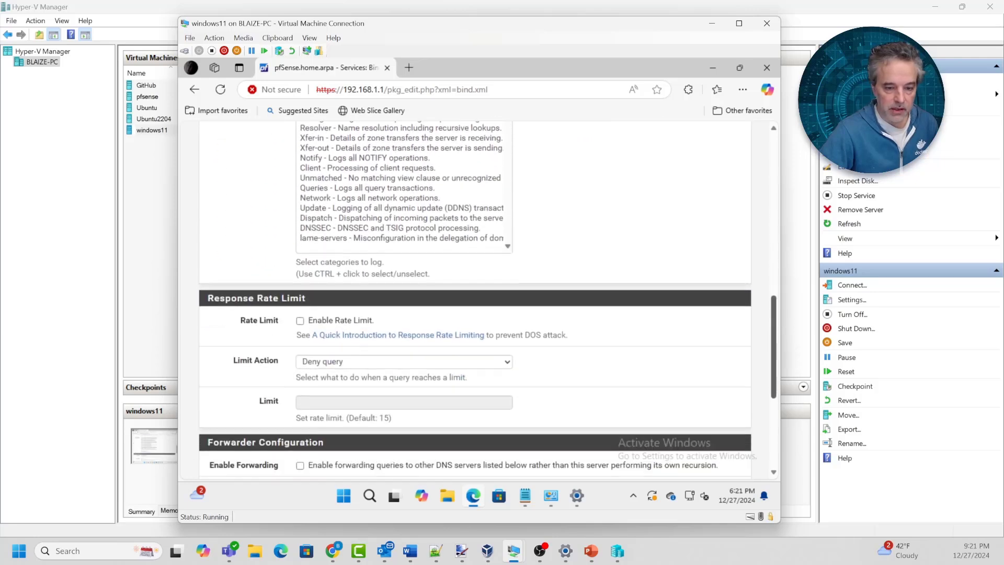
scroll(475, 301, down, 3)
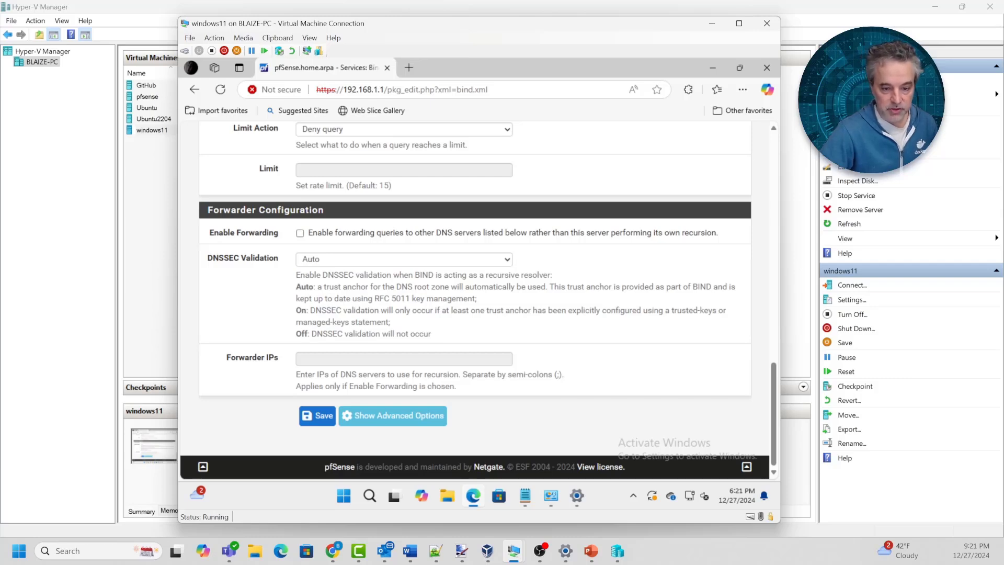
click(392, 415)
scroll(392, 415, down, 5)
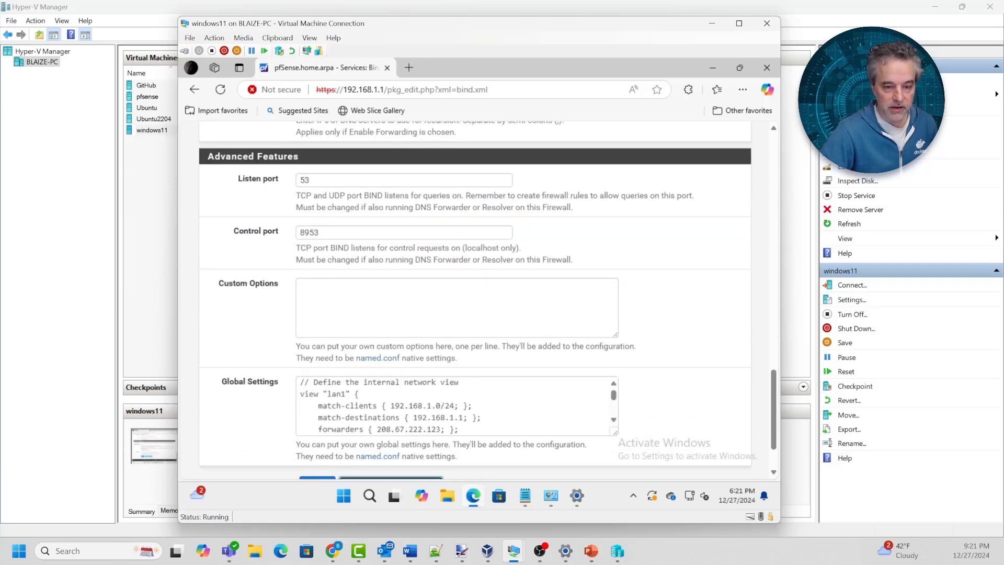
click(472, 366)
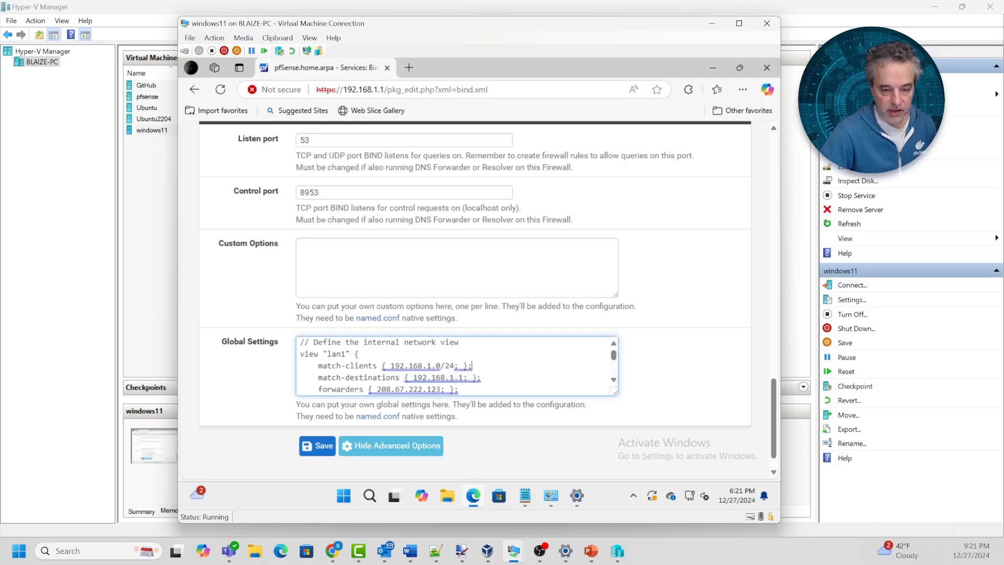
Select all the Global Settings text, then bring up and maximize the Notepad notes
key(ctrl+a)
key(ctrl+c)
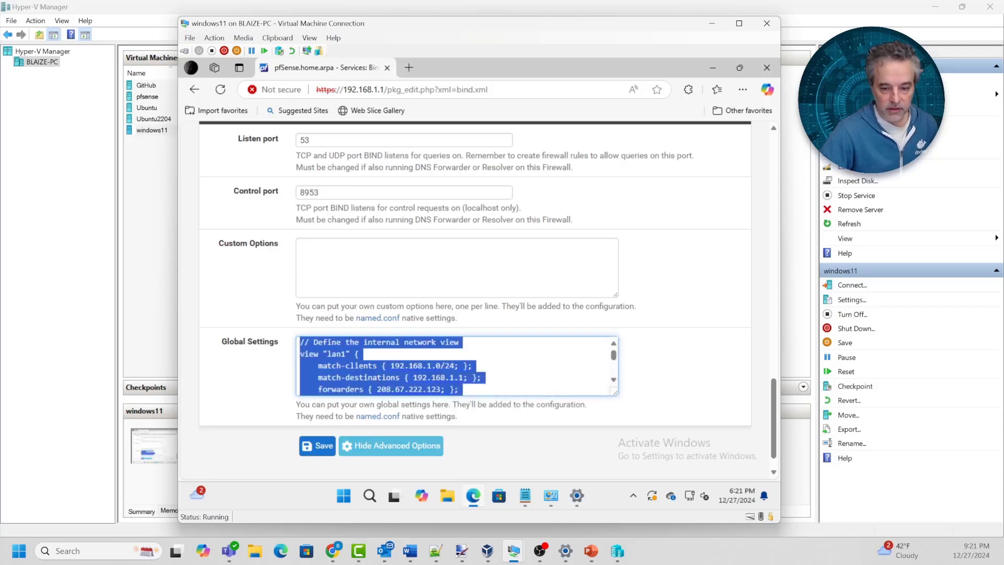
click(525, 495)
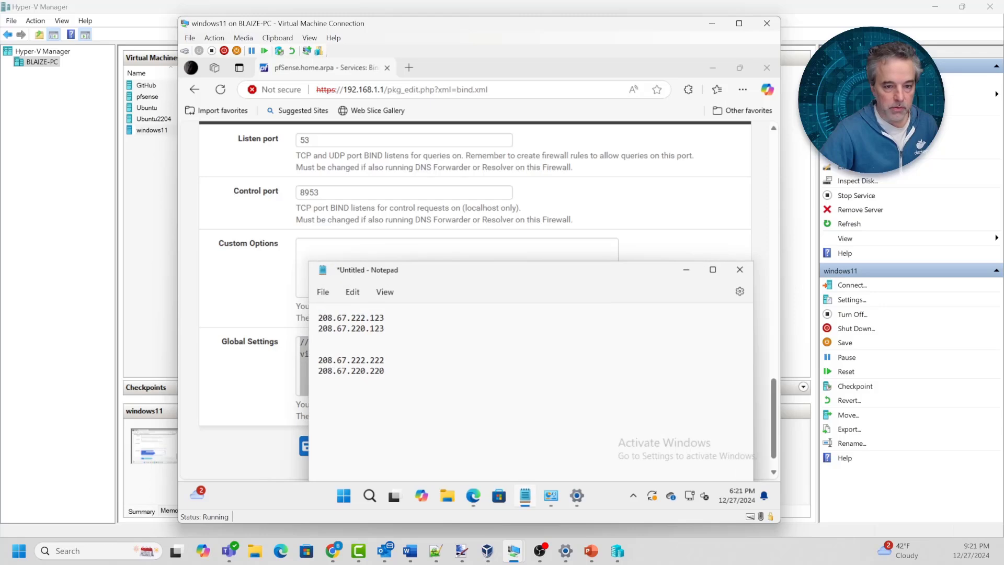
drag(408, 274, 352, 95)
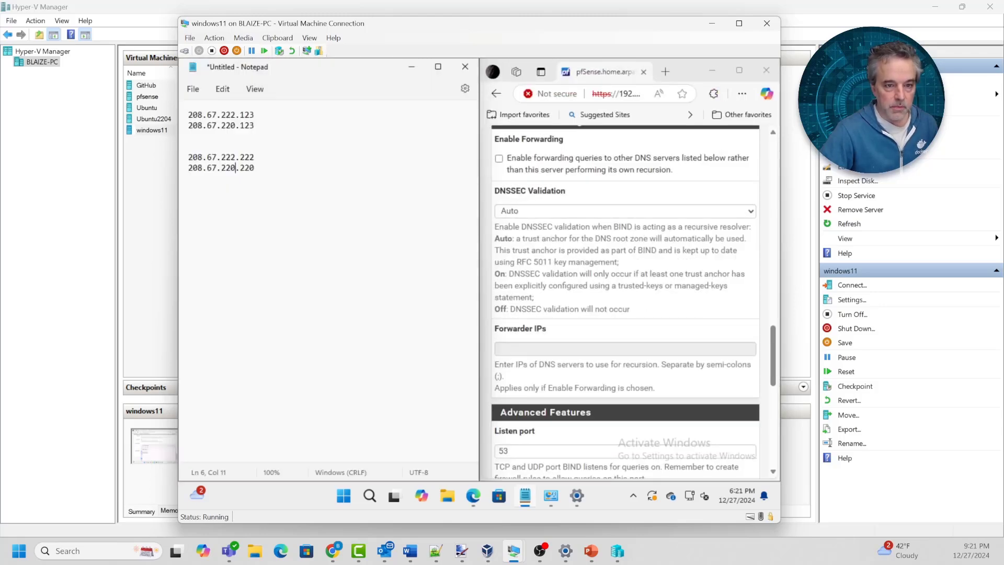
click(438, 66)
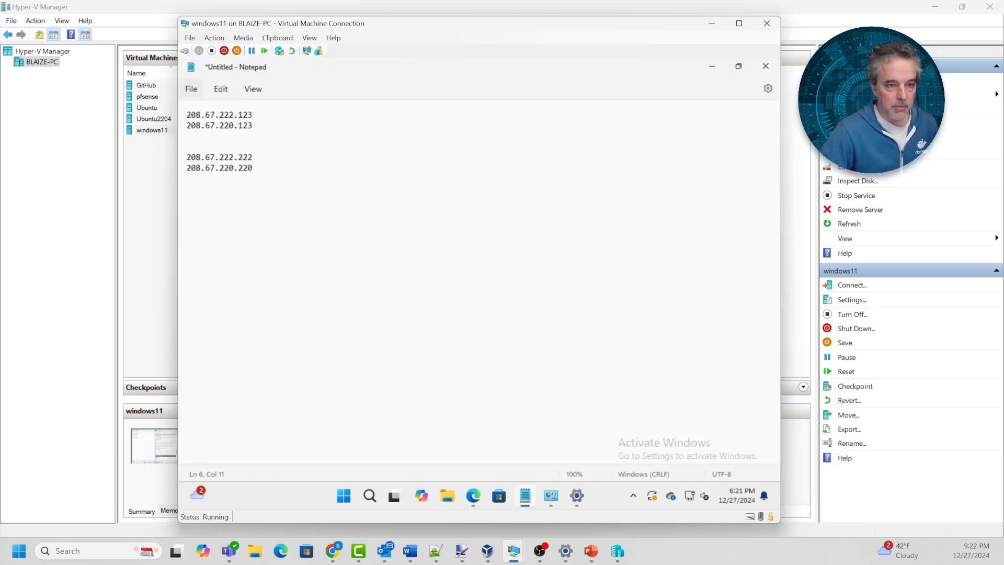
Start a new Notepad document without saving the old notes and paste the lan1/lan2 view configuration
click(191, 89)
click(197, 109)
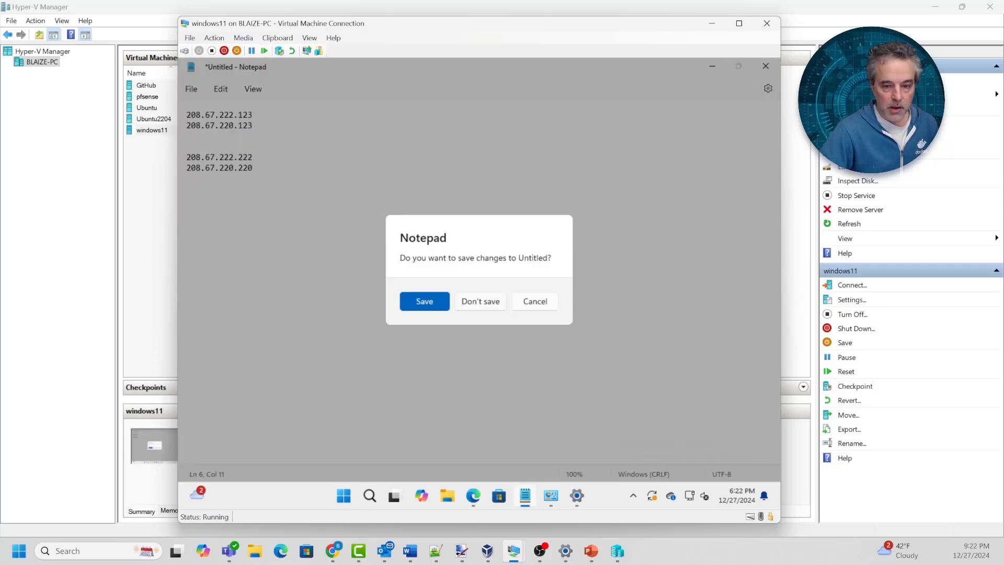
click(480, 301)
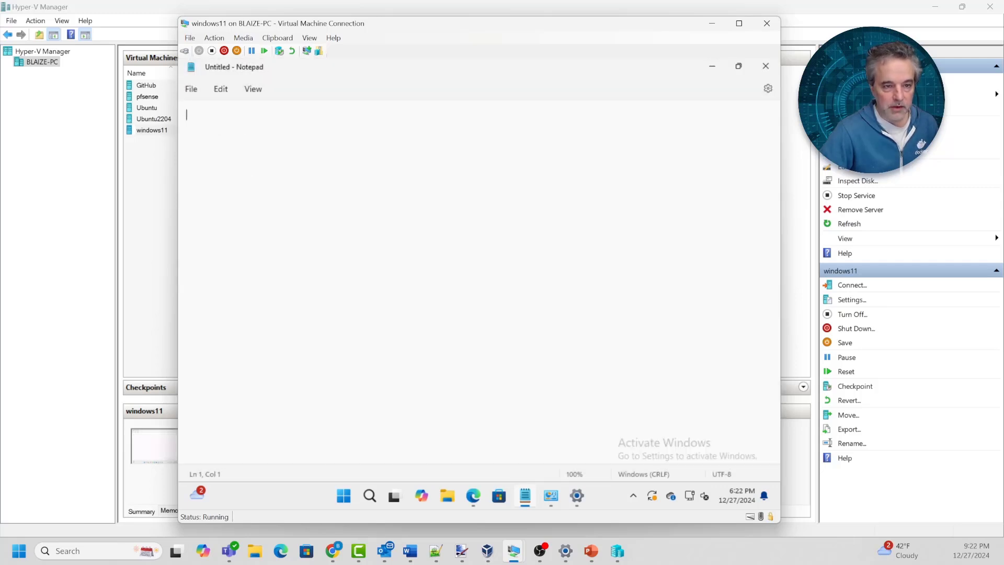
key(ctrl+v)
scroll(480, 301, up, 4)
scroll(363, 159, up, 5)
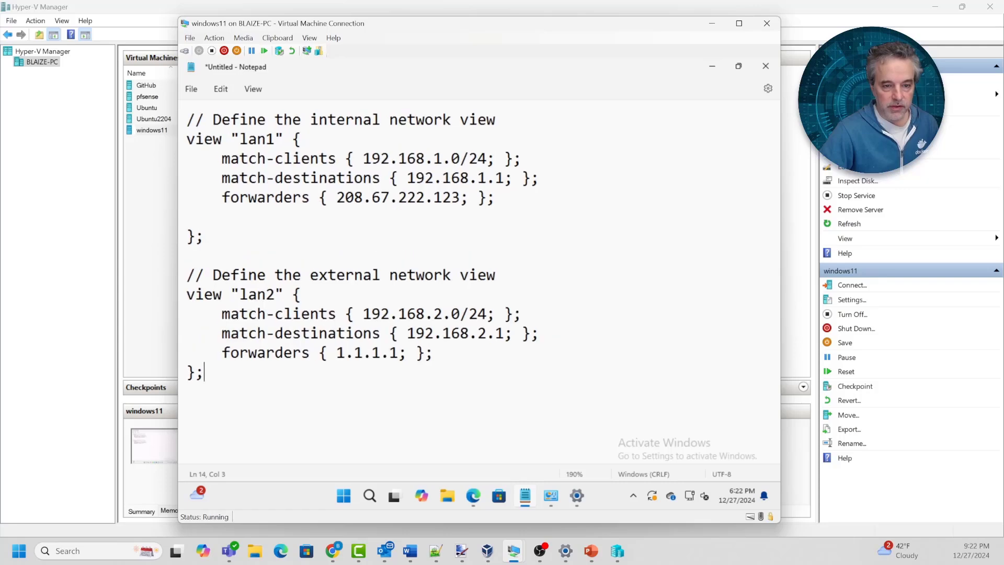
Highlight the lan1 and lan2 match-clients, match-destinations and forwarder lines, then select the whole configuration
click(363, 158)
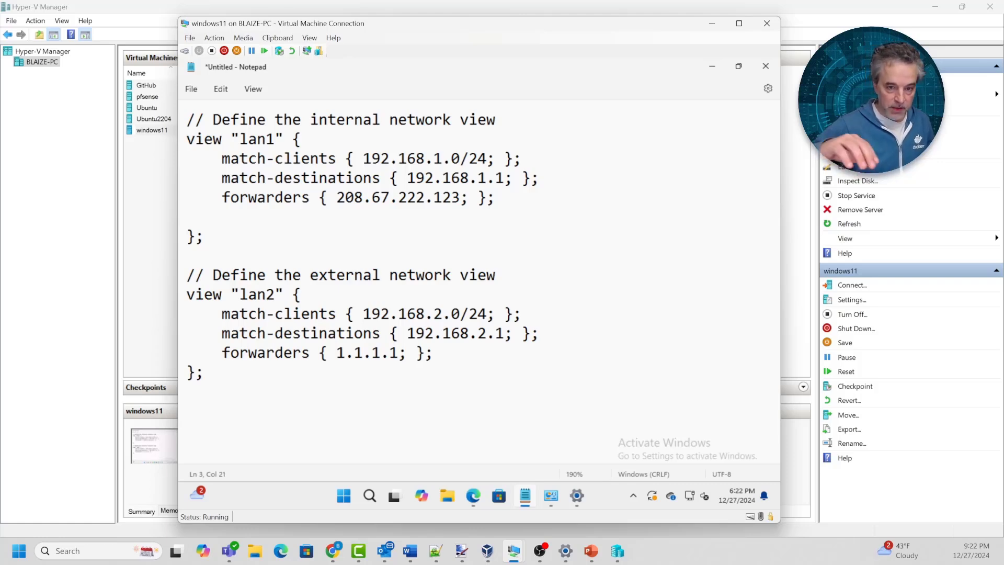
mouse_move(231, 198)
mouse_down()
mouse_move(504, 199)
mouse_move(266, 180)
mouse_move(265, 198)
mouse_move(222, 198)
mouse_up()
drag(433, 353, 186, 353)
drag(328, 353, 398, 353)
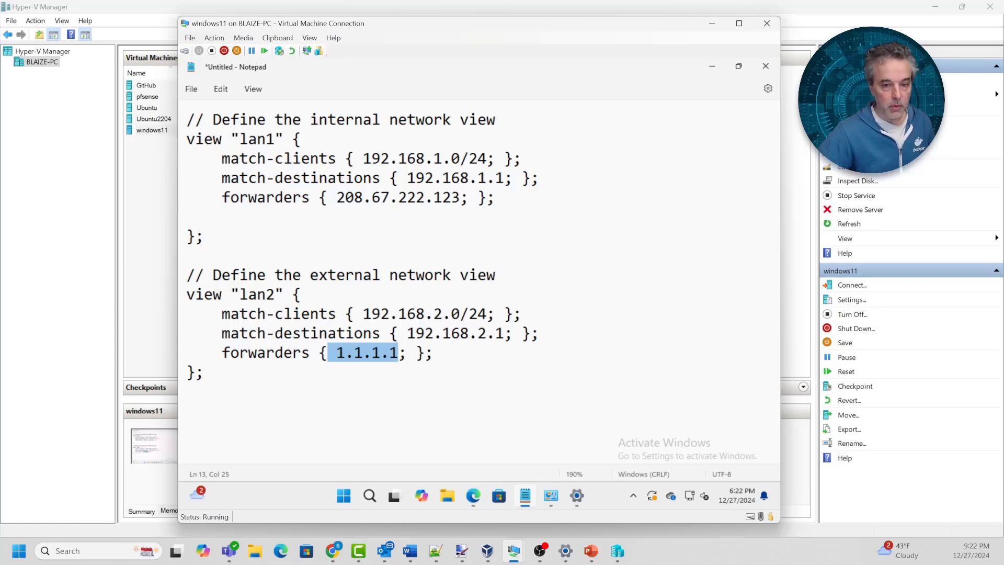
drag(495, 198, 188, 160)
click(188, 217)
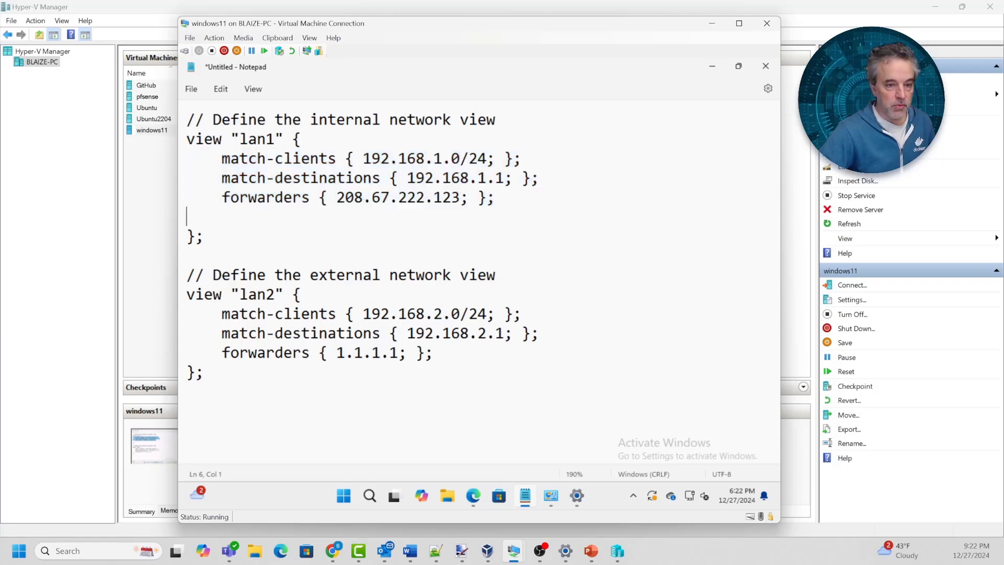
drag(433, 353, 187, 353)
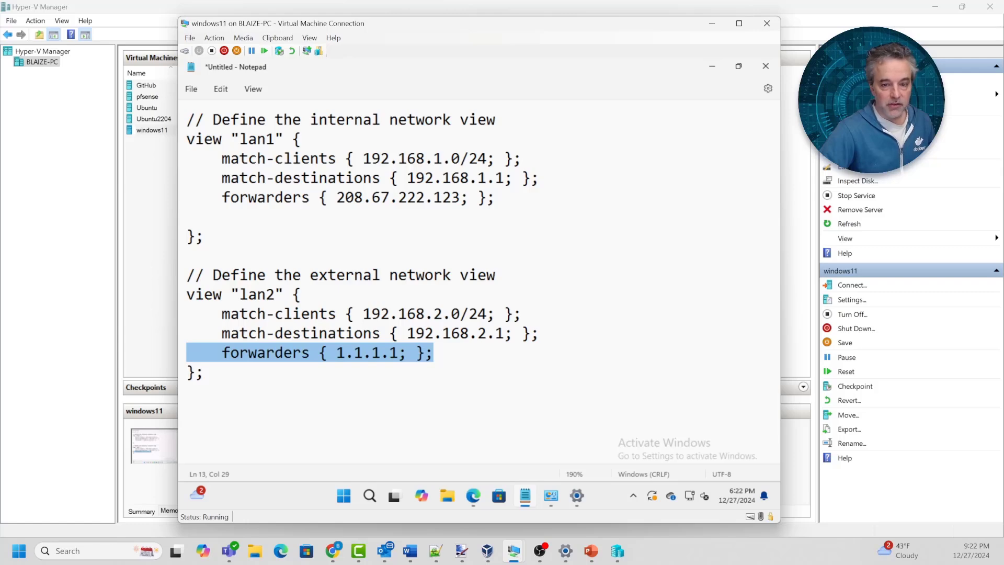
drag(539, 178, 187, 159)
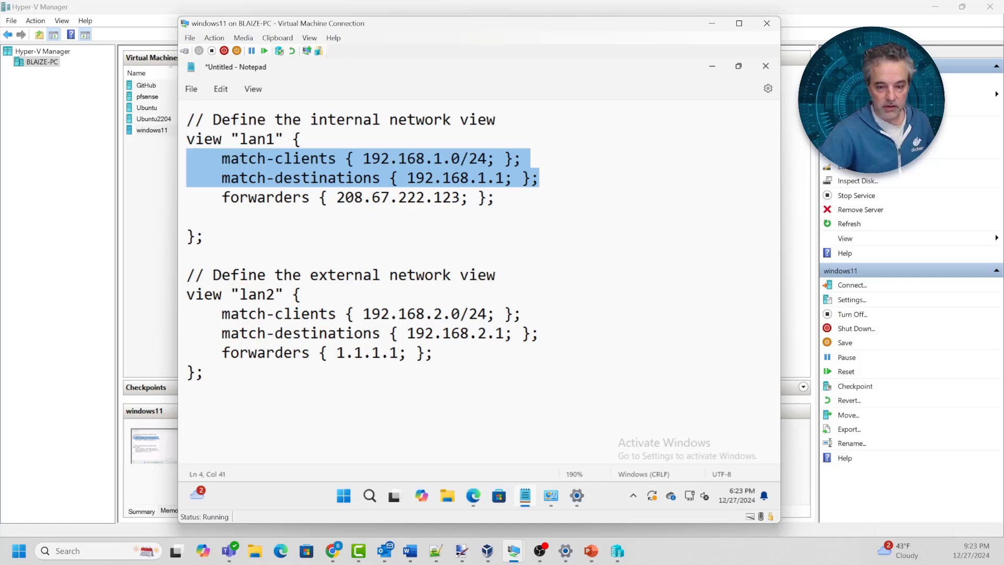
drag(522, 314, 187, 314)
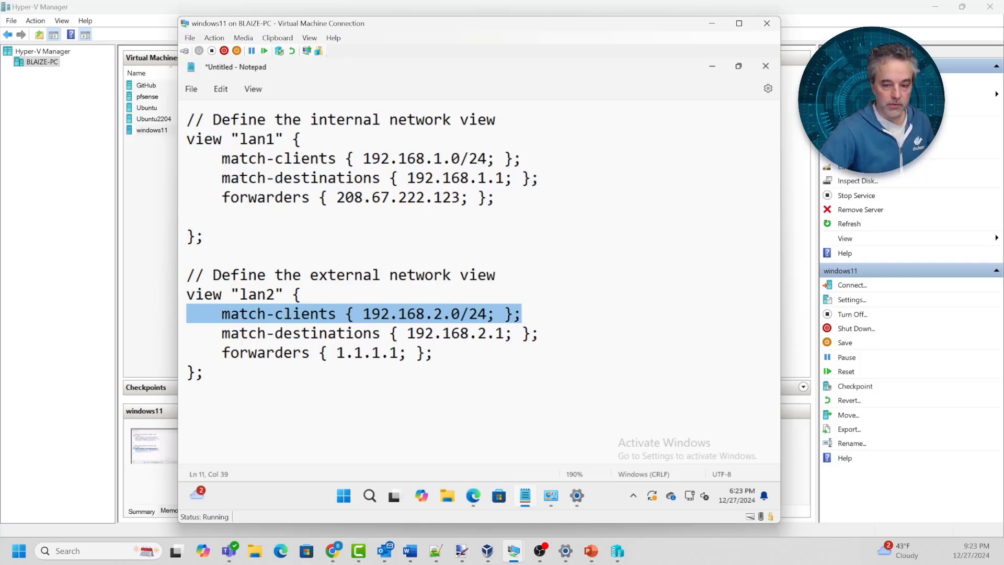
drag(205, 372, 187, 119)
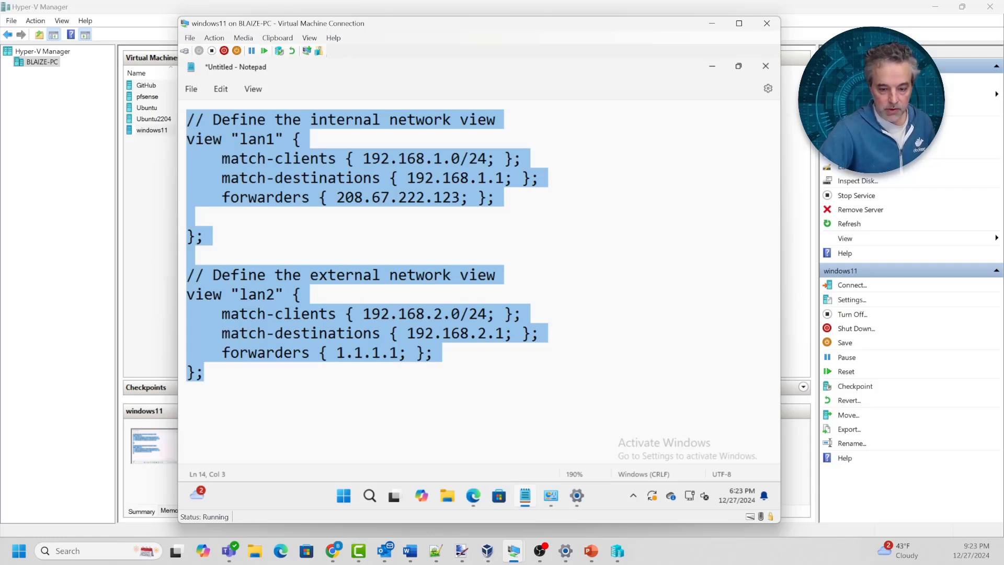
In the maximized browser, replace BIND's Global Settings with the lan1/lan2 view configuration and save
click(473, 496)
scroll(625, 302, down, 1)
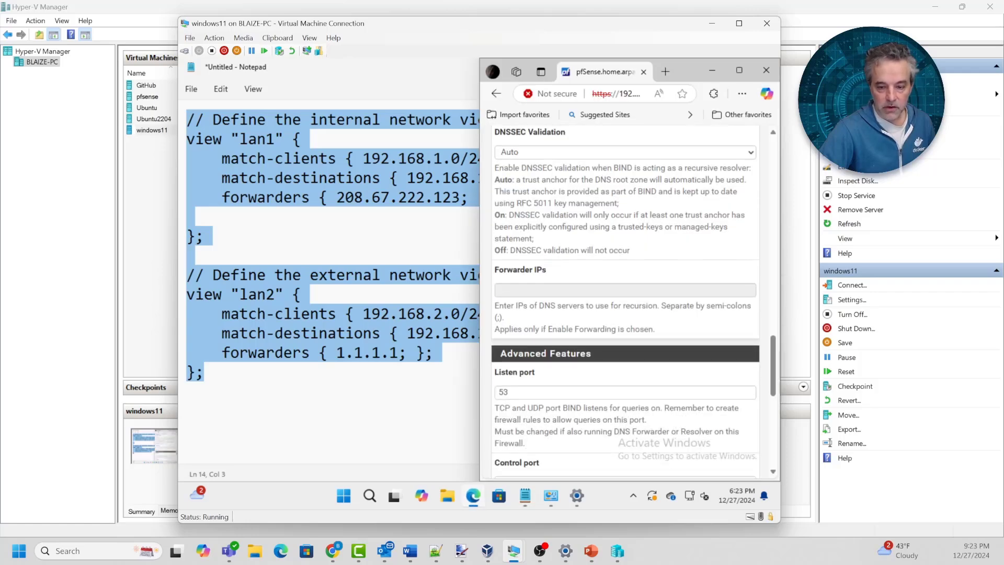
click(739, 70)
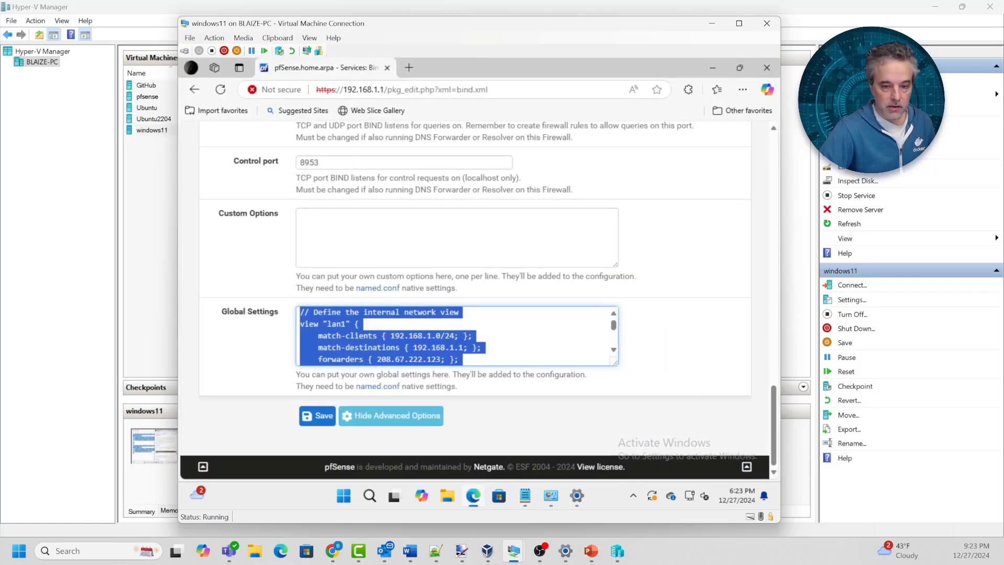
click(358, 324)
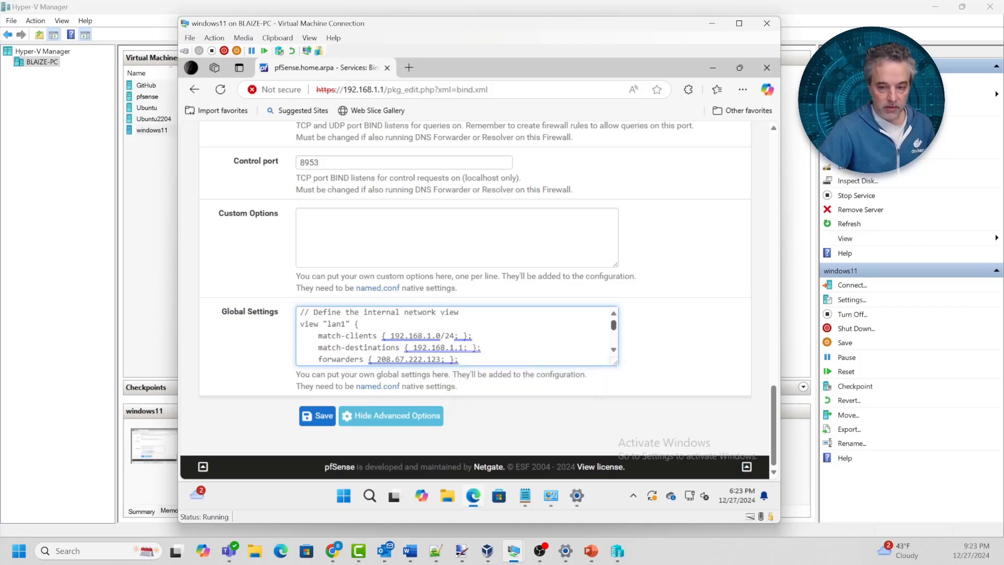
scroll(457, 336, down, 2)
drag(613, 338, 614, 325)
click(473, 335)
key(ctrl+a)
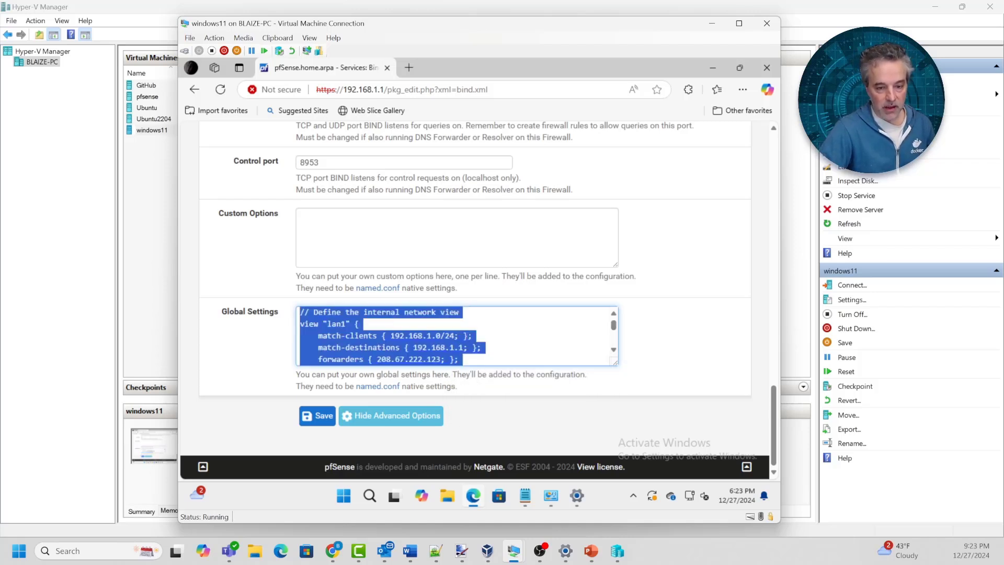
key(ctrl+v)
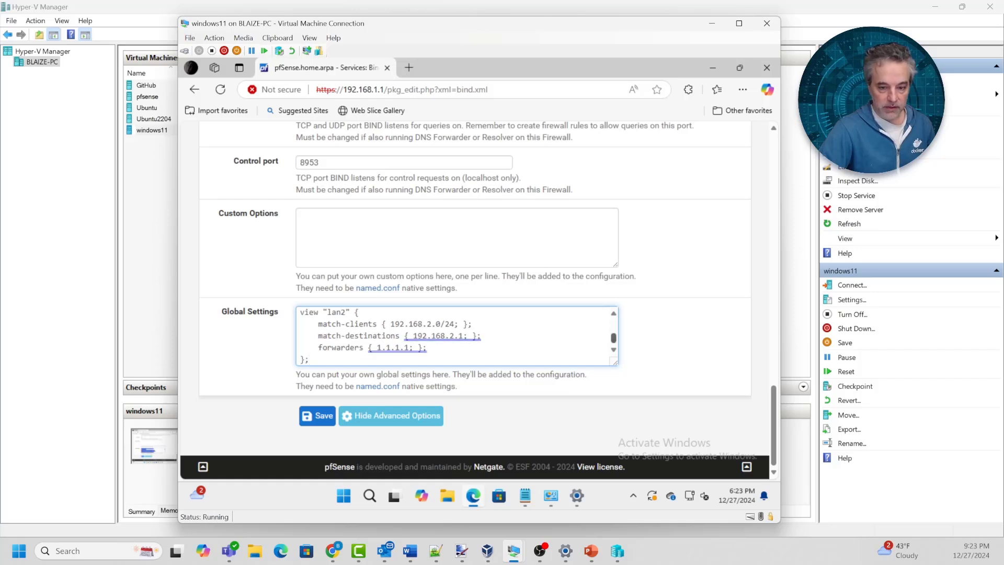
mouse_move(613, 337)
mouse_down()
mouse_move(613, 325)
mouse_move(613, 338)
mouse_up()
click(317, 416)
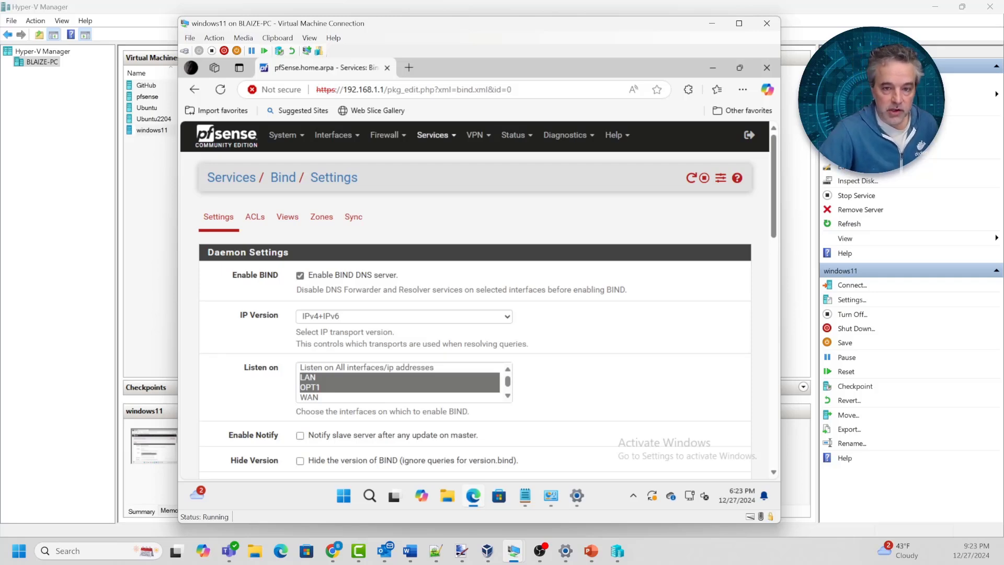
Open the DHCP Server settings for LAN and check its DNS server is 192.168.1.1
click(432, 135)
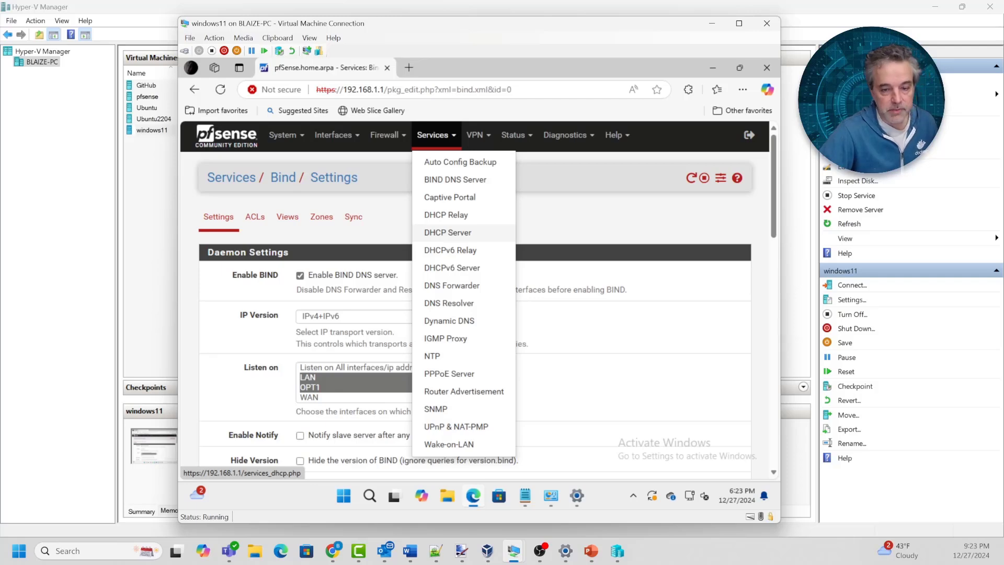
click(448, 232)
scroll(475, 298, down, 3)
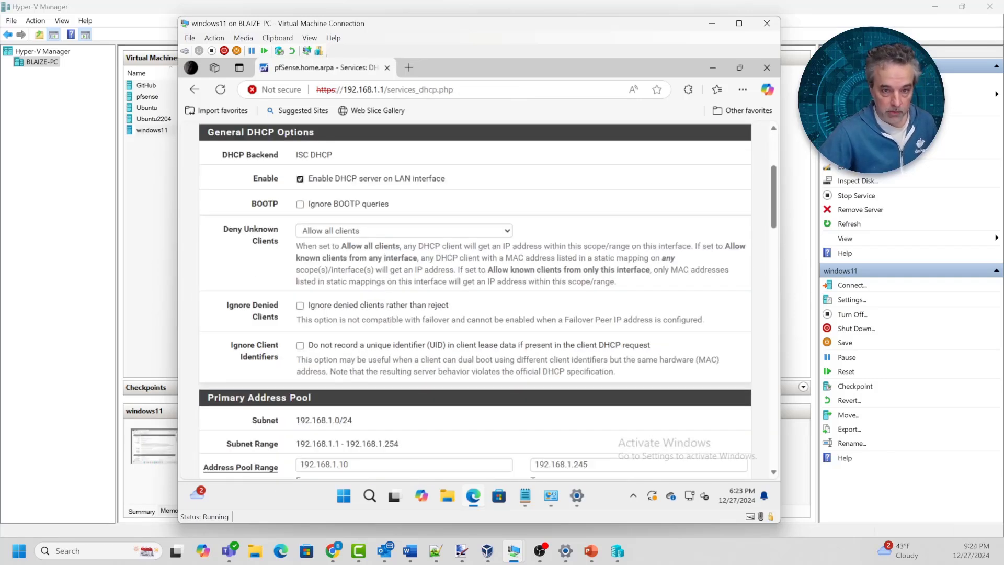
scroll(474, 298, down, 5)
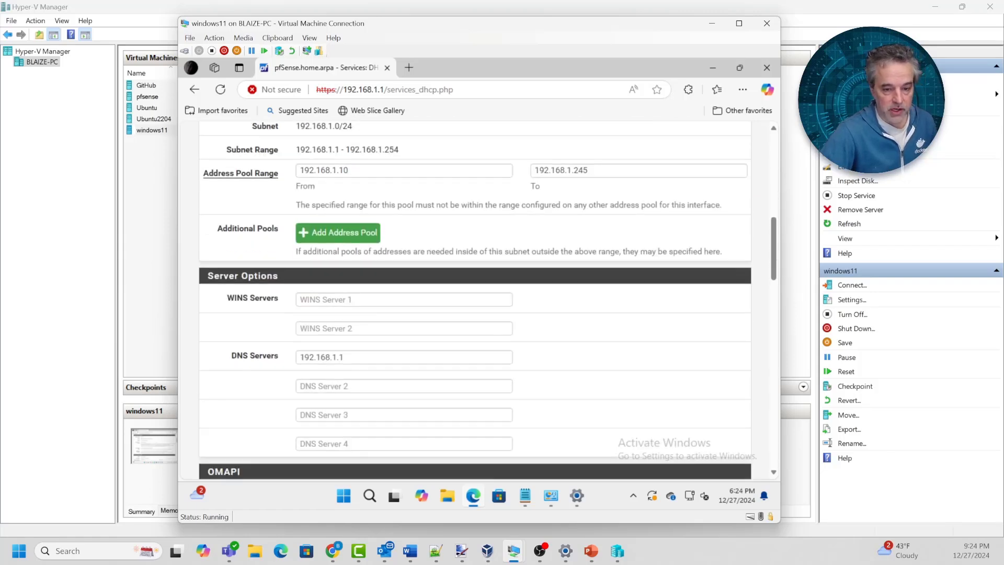
mouse_move(309, 356)
mouse_down()
mouse_move(343, 356)
mouse_move(299, 357)
mouse_up()
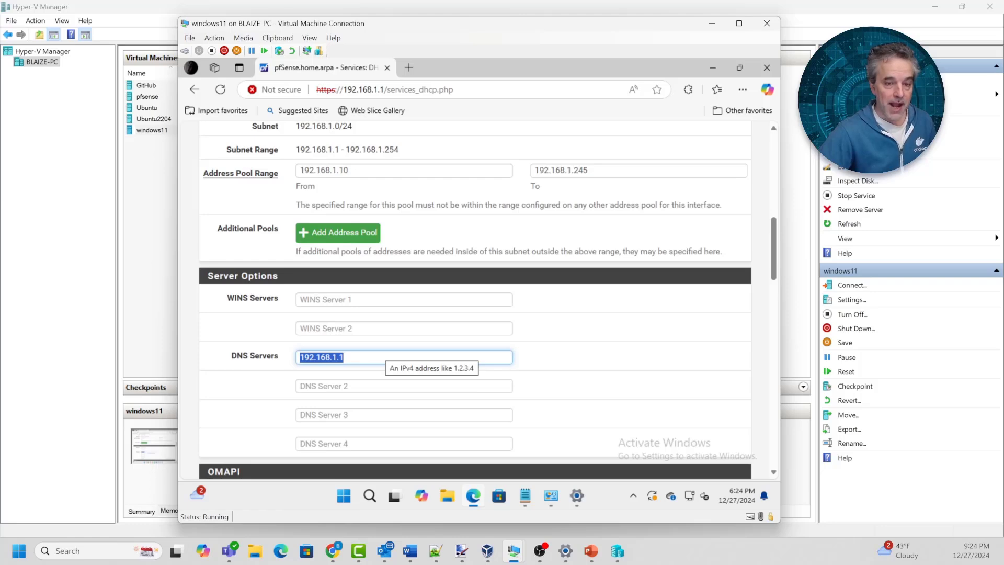
scroll(475, 298, up, 6)
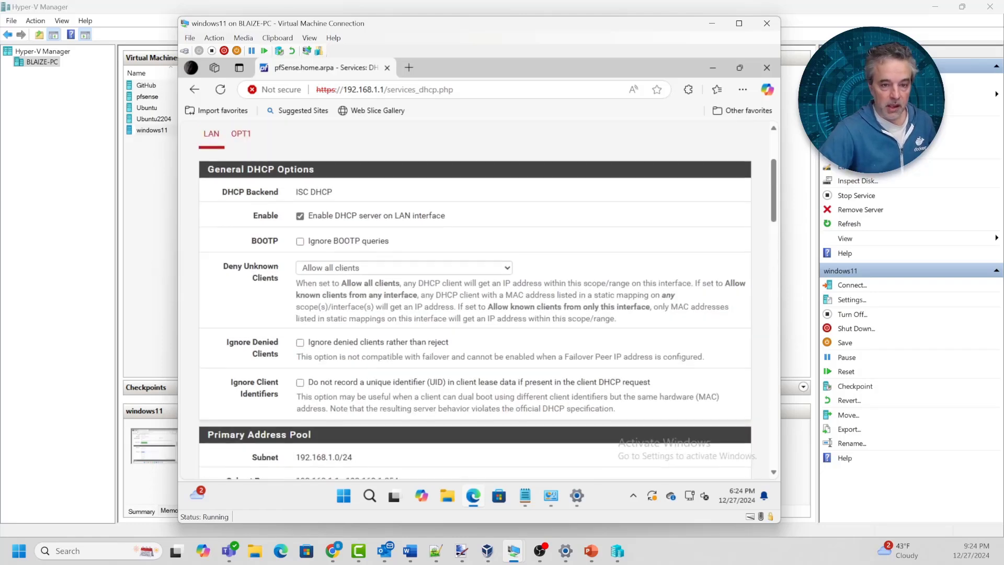
Switch to OPT1's DHCP settings and confirm DNS server 192.168.2.1 and the 192.168.2.100–192.168.2.254 pool
click(241, 156)
scroll(474, 300, down, 8)
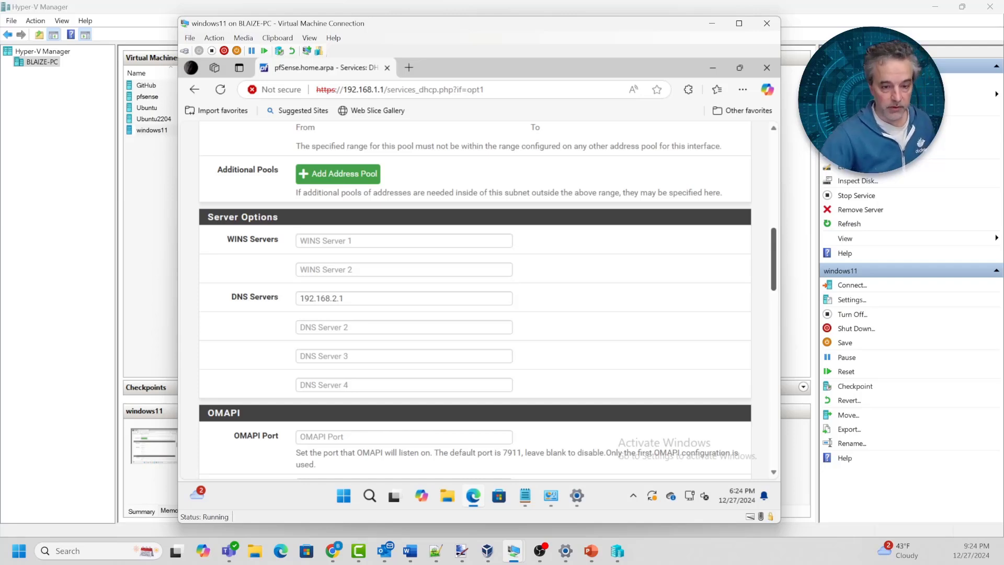
drag(773, 259, 773, 166)
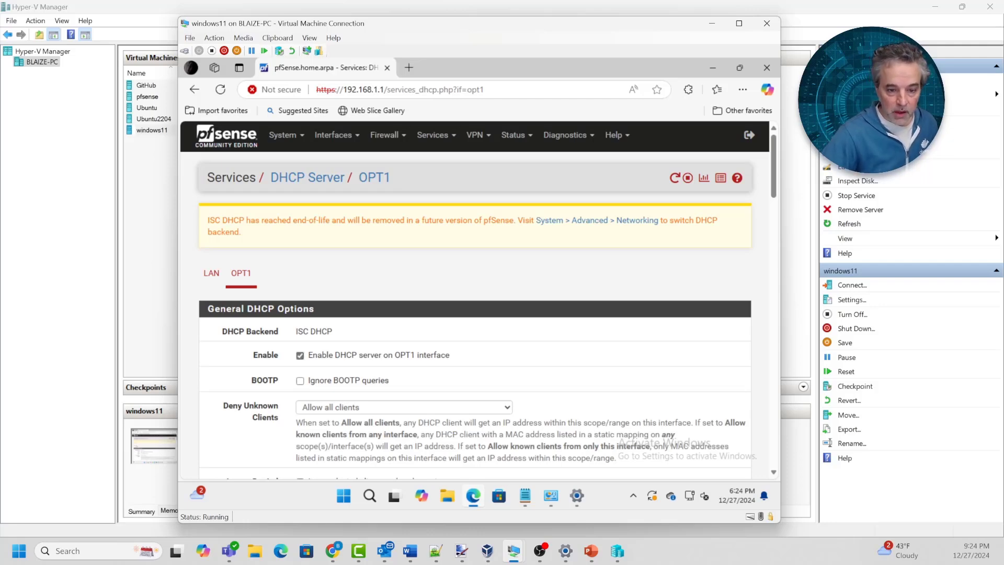
scroll(475, 301, down, 5)
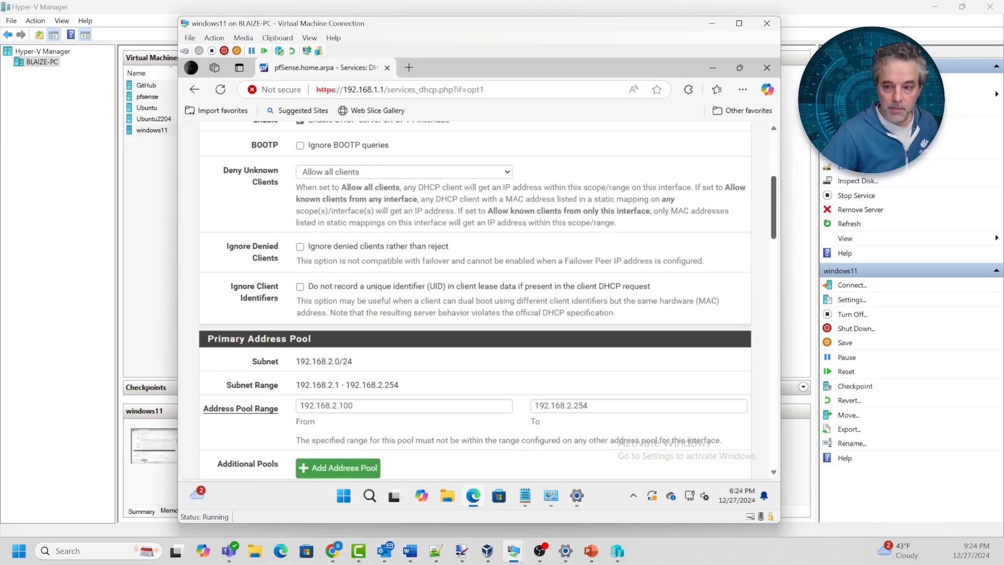
scroll(474, 301, up, 5)
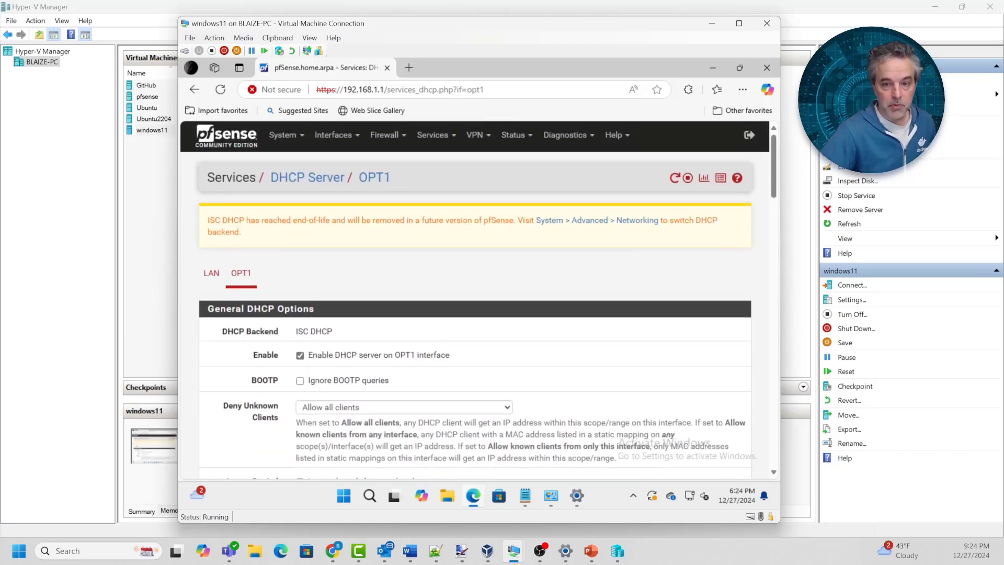
click(433, 135)
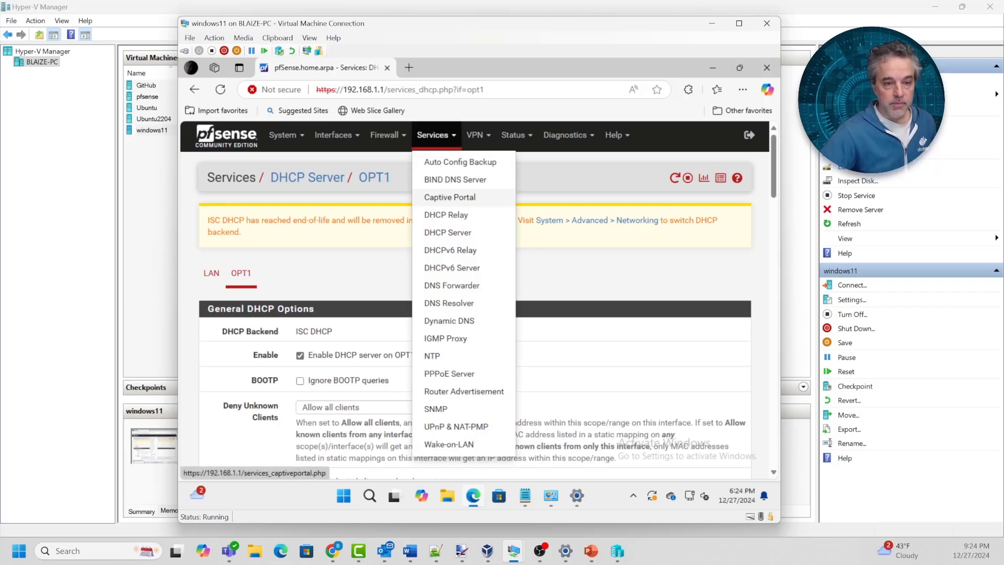
Delete the existing test1 captive portal zone
click(450, 197)
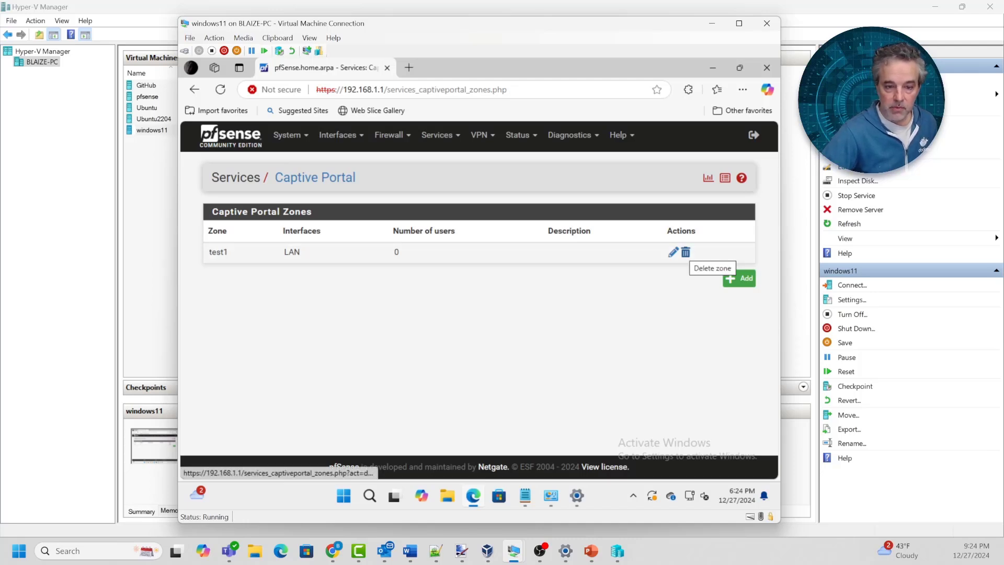
click(685, 252)
click(533, 152)
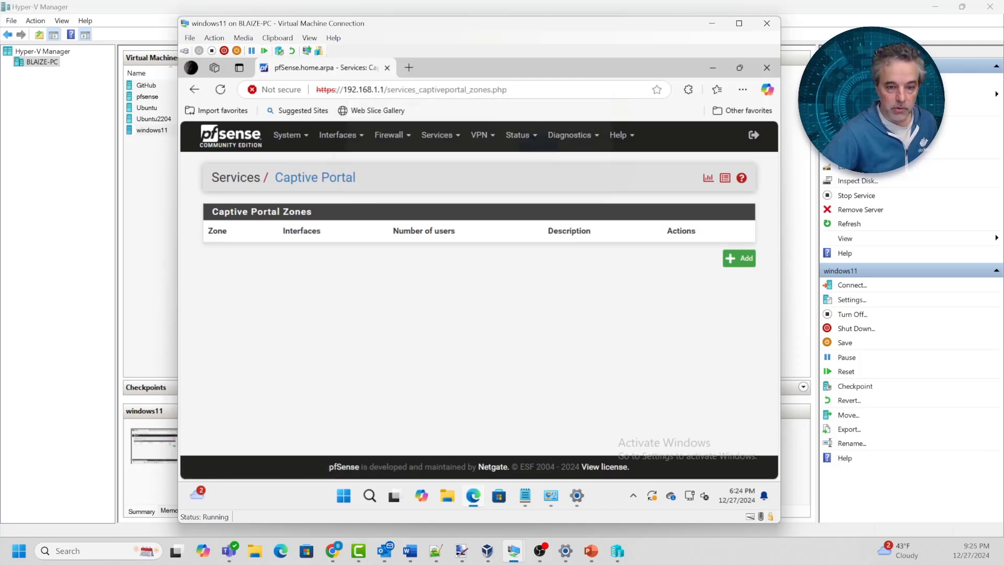
Add a new captive portal zone named test1 and continue to its configuration
click(739, 258)
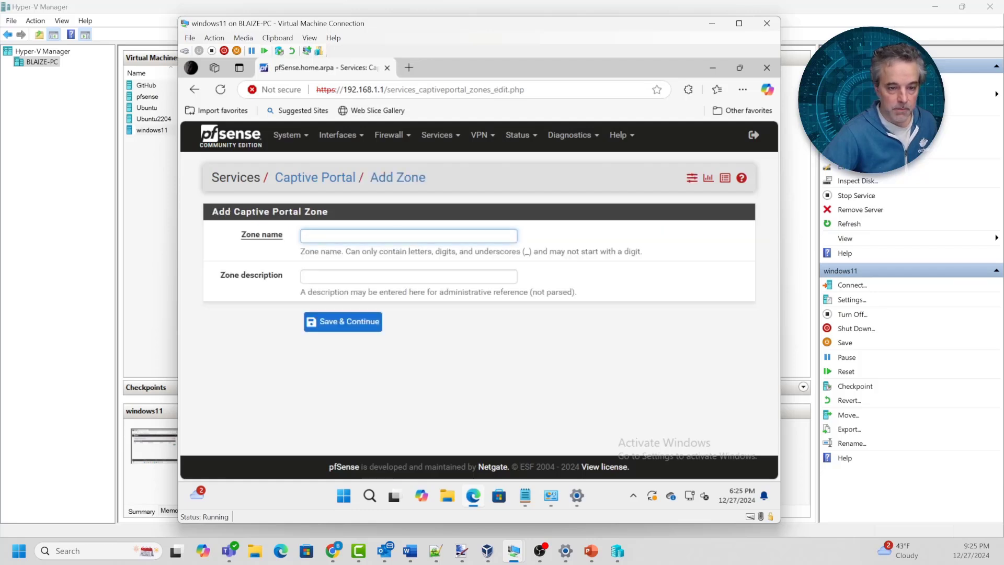
text(test1)
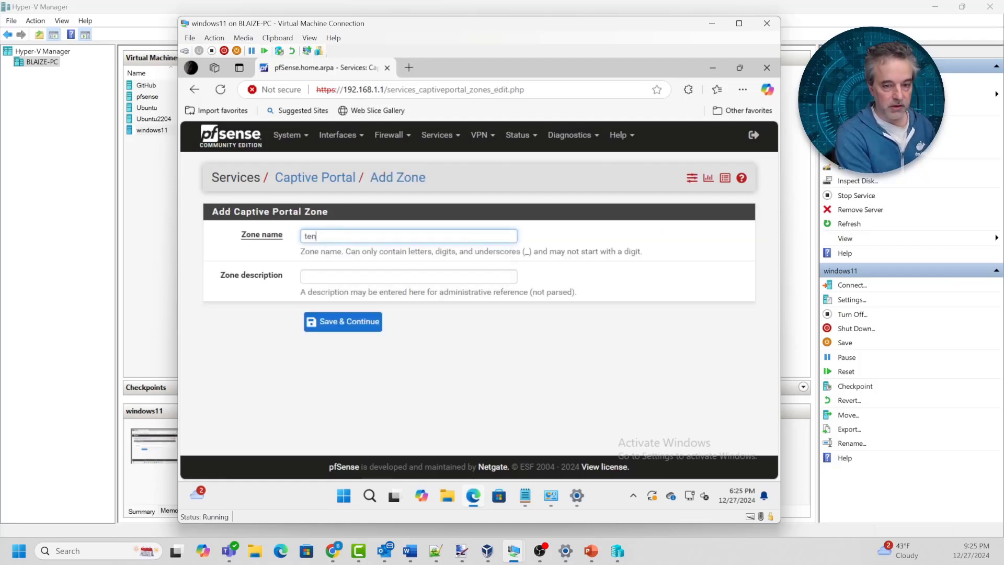
key(Escape)
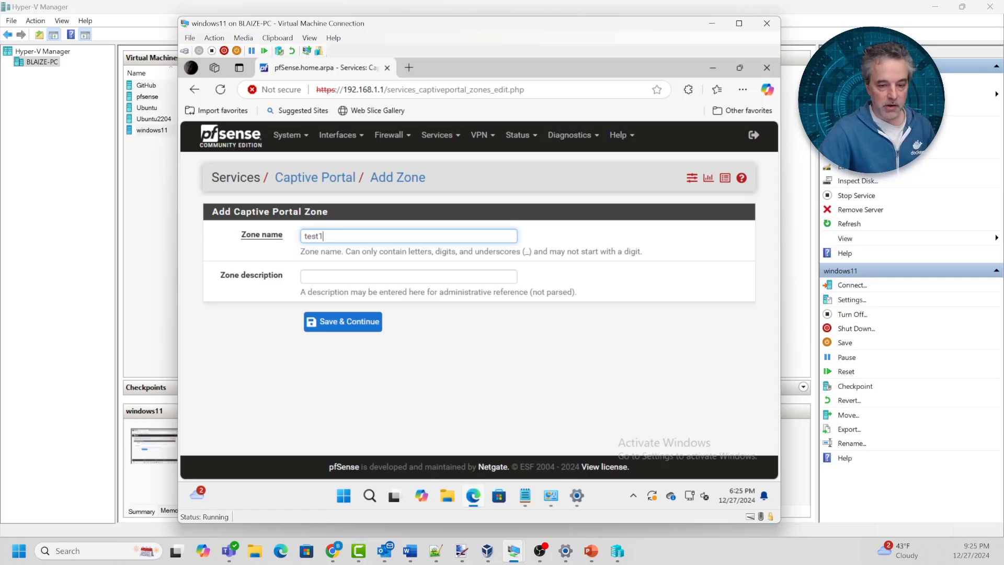
key(Return)
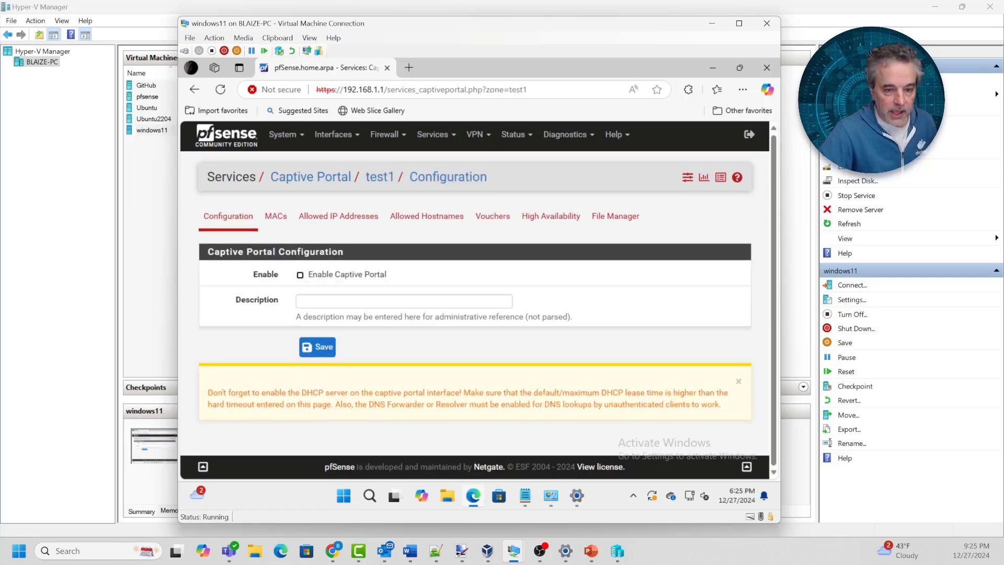
Enable the captive portal for zone test1 on the LAN interface
click(300, 275)
scroll(475, 302, down, 2)
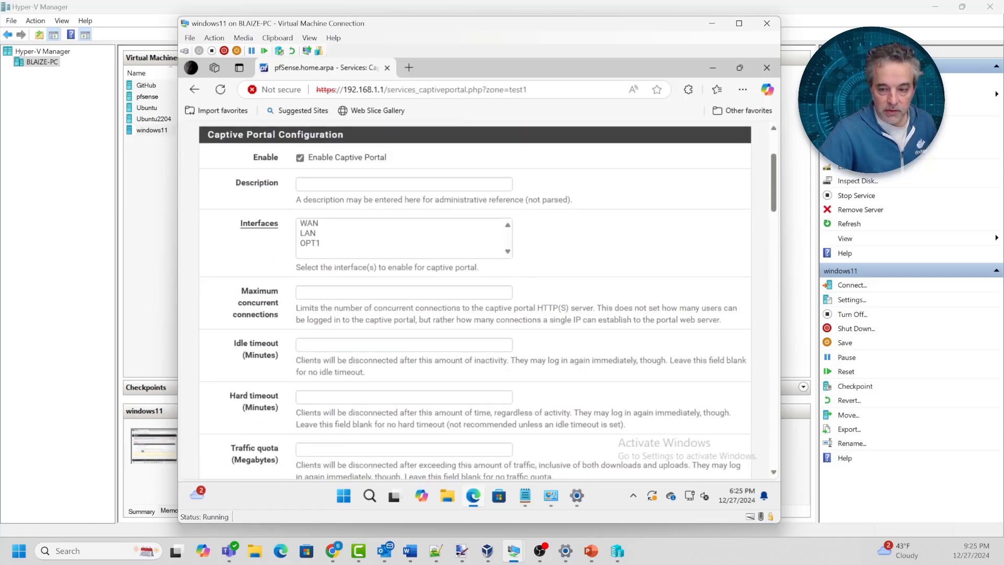
scroll(474, 302, up, 2)
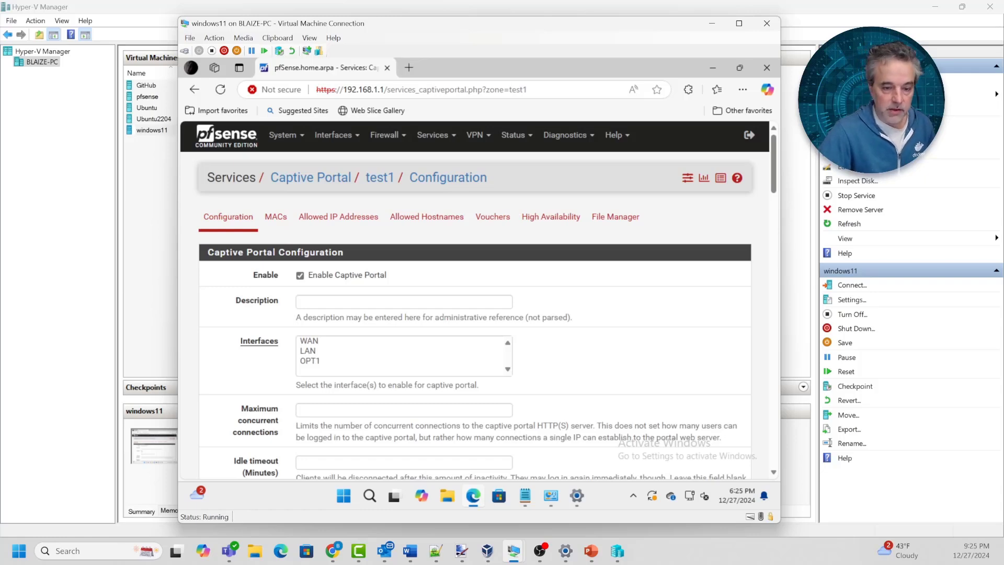
click(307, 351)
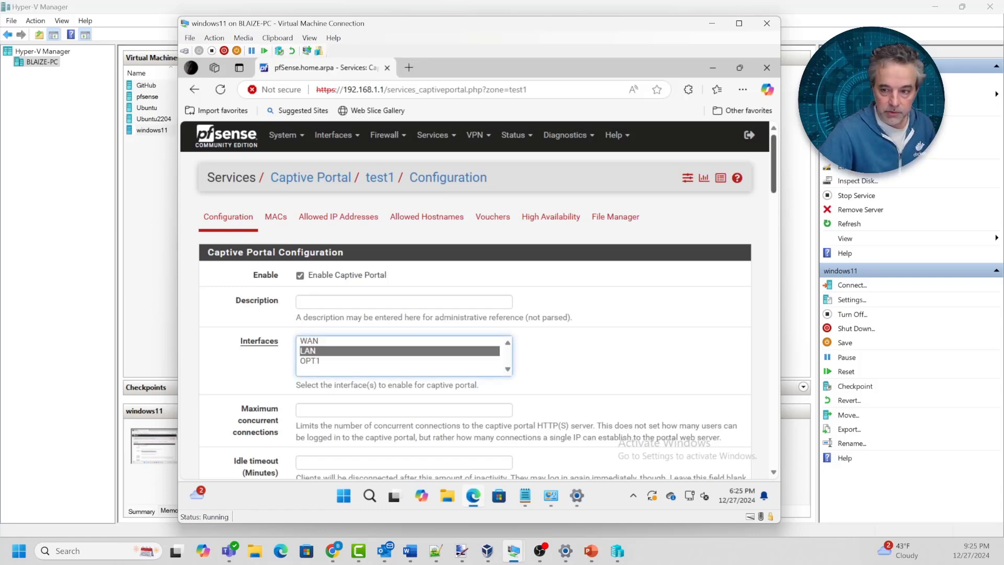
scroll(475, 302, down, 2)
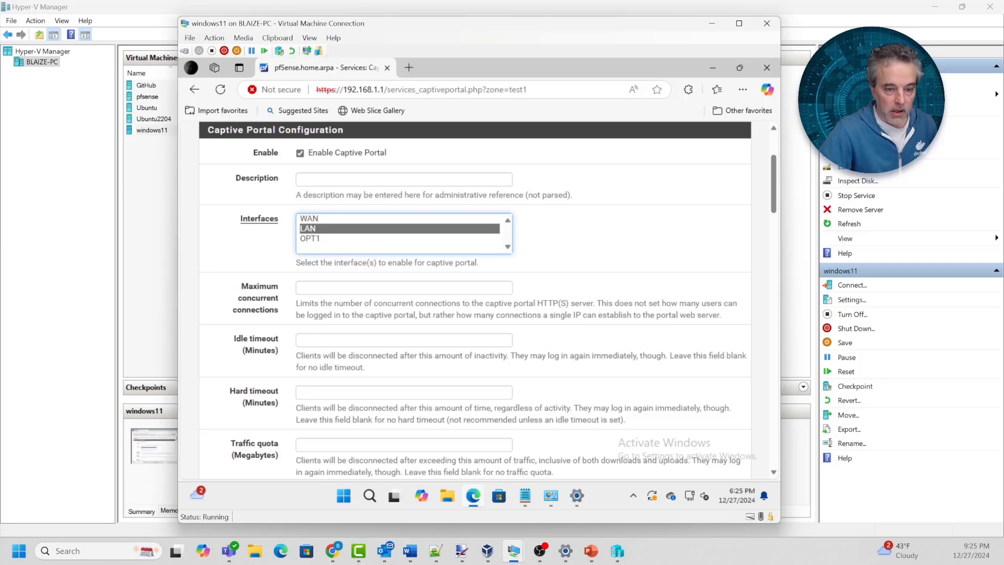
scroll(474, 301, down, 3)
scroll(474, 301, up, 2)
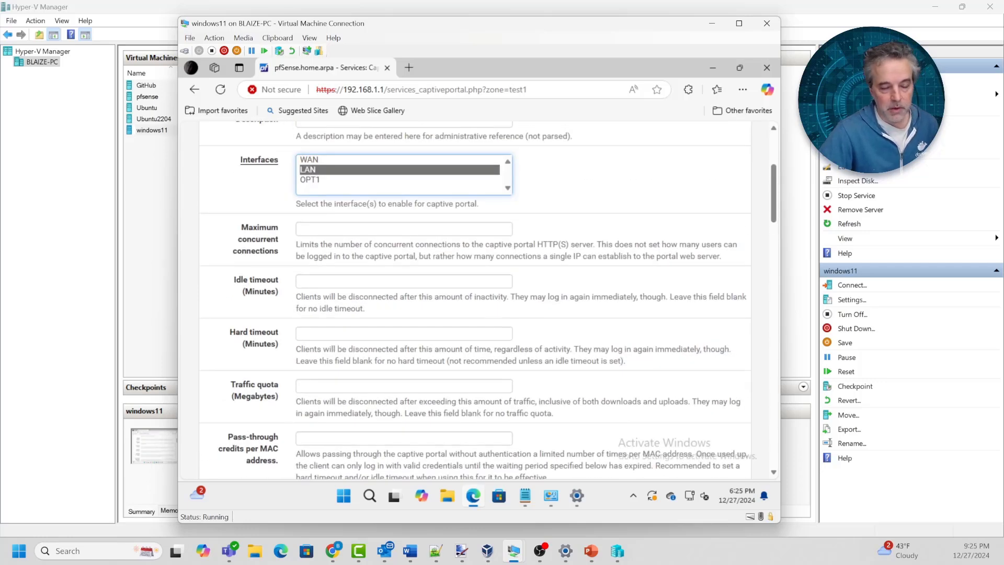
scroll(503, 281, down, 1)
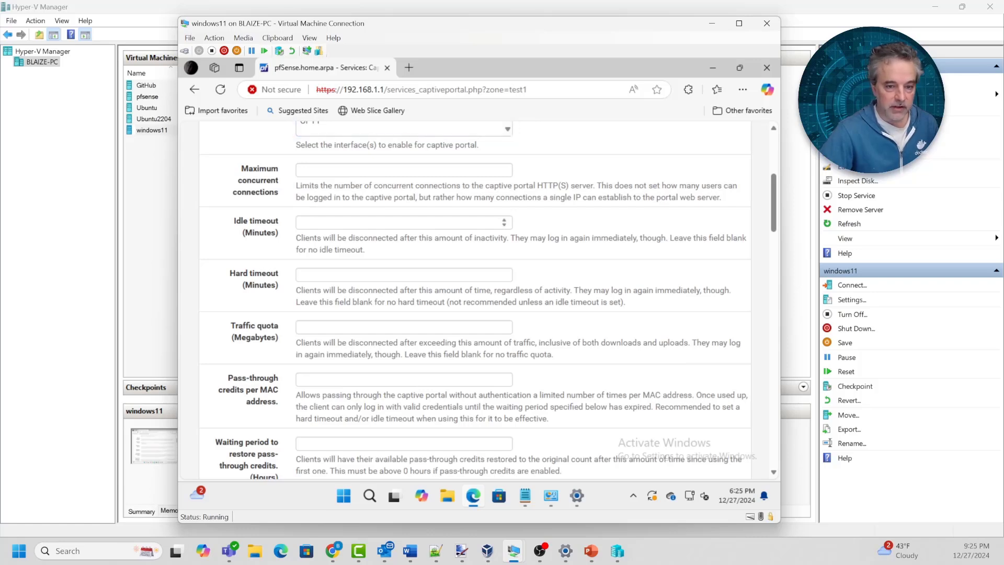
Set the idle timeout to 15 minutes and the hard timeout to 65 minutes
click(403, 223)
text(15)
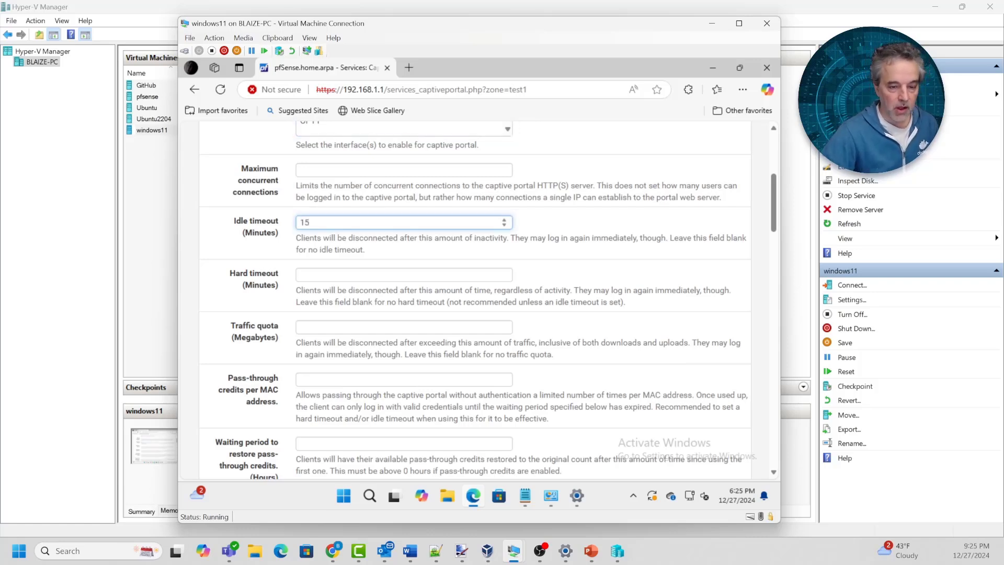
key(Tab)
scroll(475, 298, down, 1)
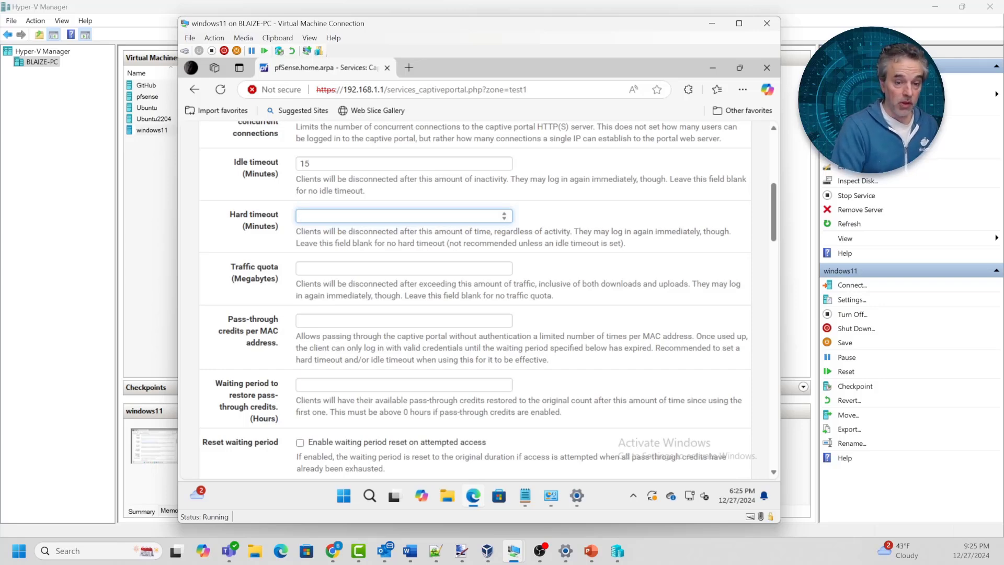
text(60)
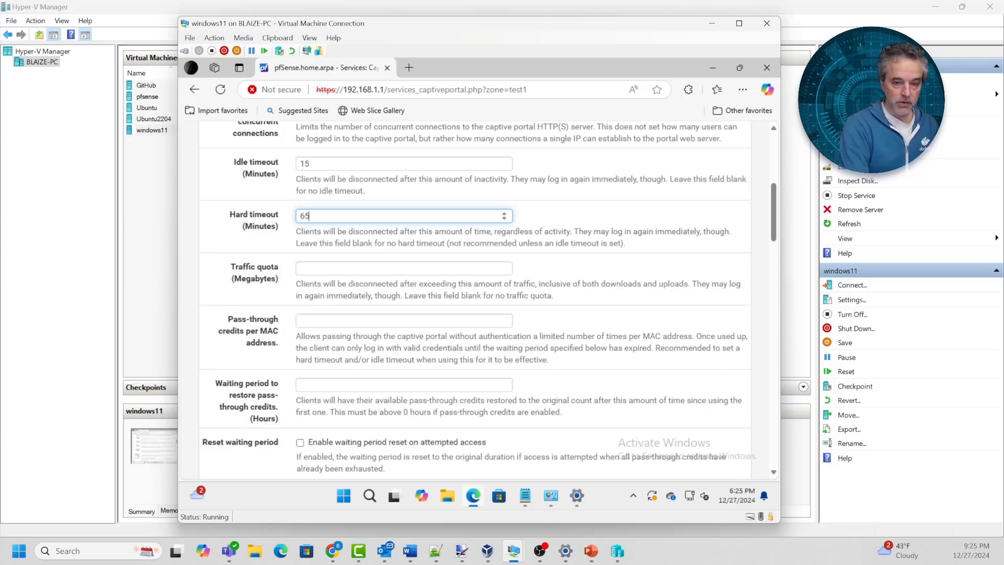
key(BackSpace)
key(BackSpace)
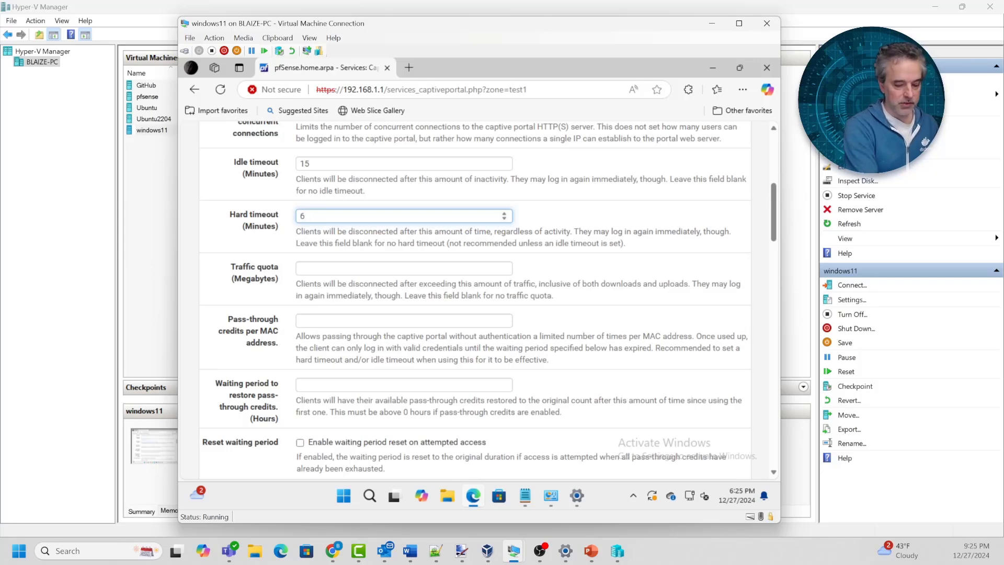
text(65)
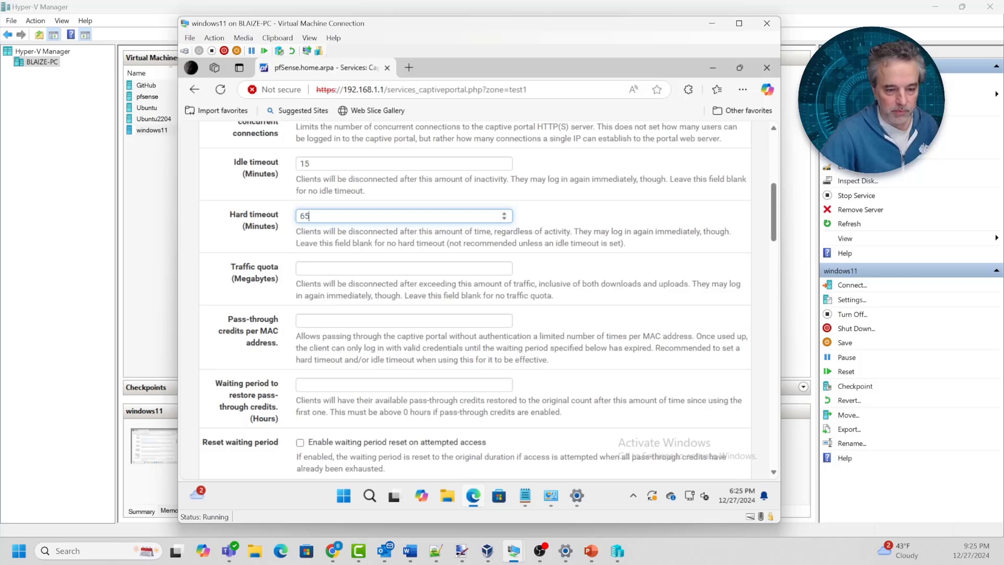
scroll(475, 297, down, 3)
scroll(474, 297, up, 1)
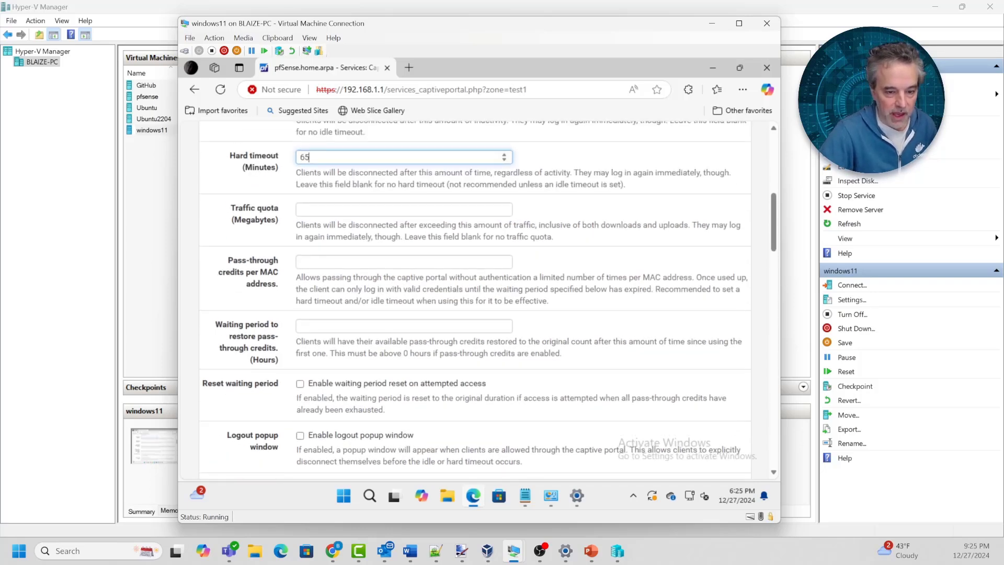
scroll(475, 297, down, 1)
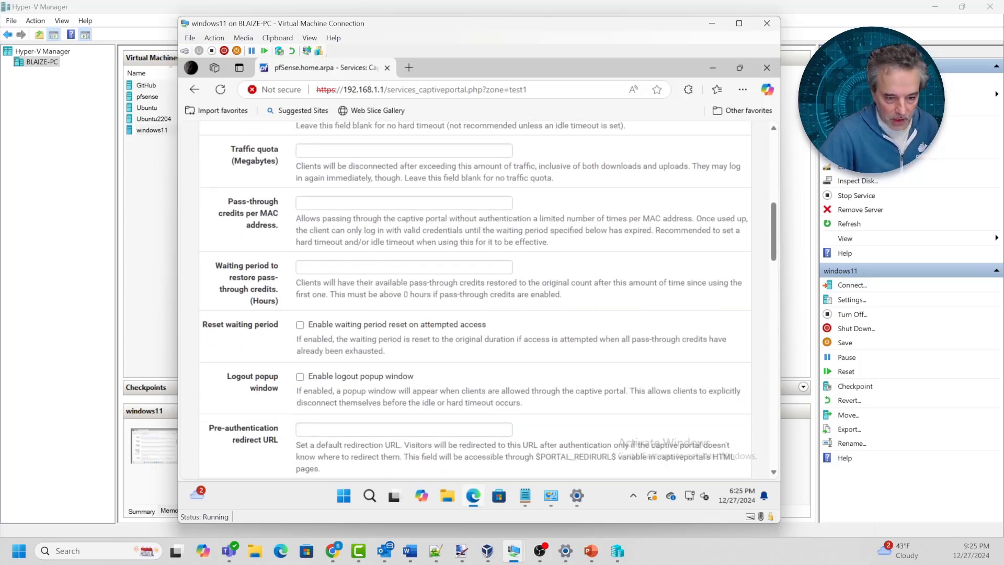
scroll(475, 297, down, 1)
scroll(474, 297, up, 5)
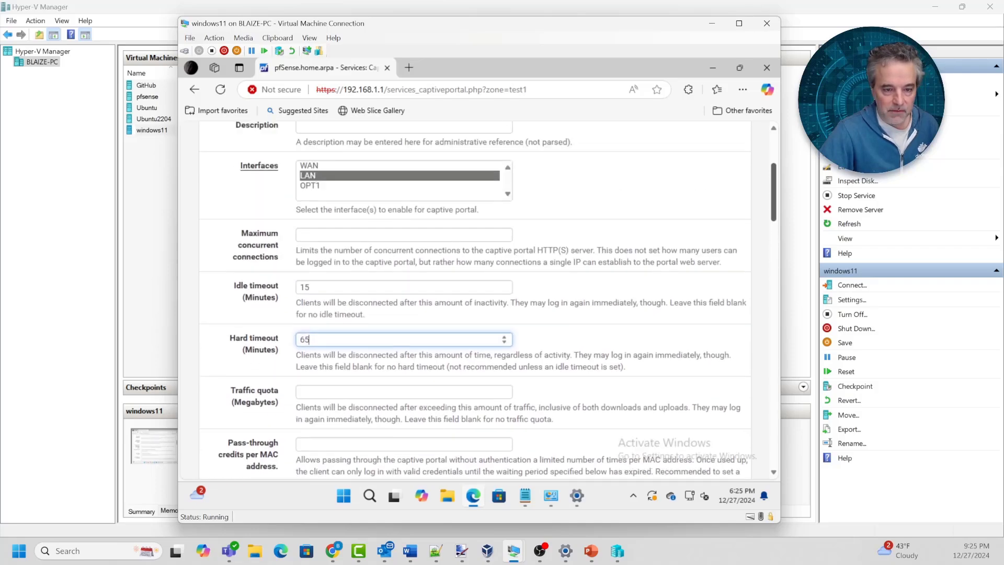
scroll(475, 297, down, 7)
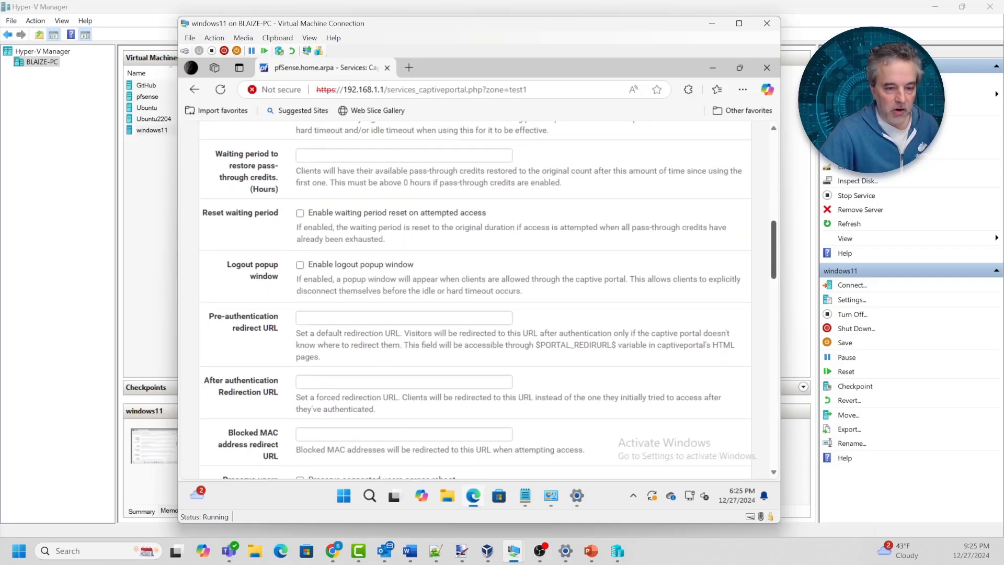
scroll(475, 297, up, 2)
scroll(474, 297, down, 1)
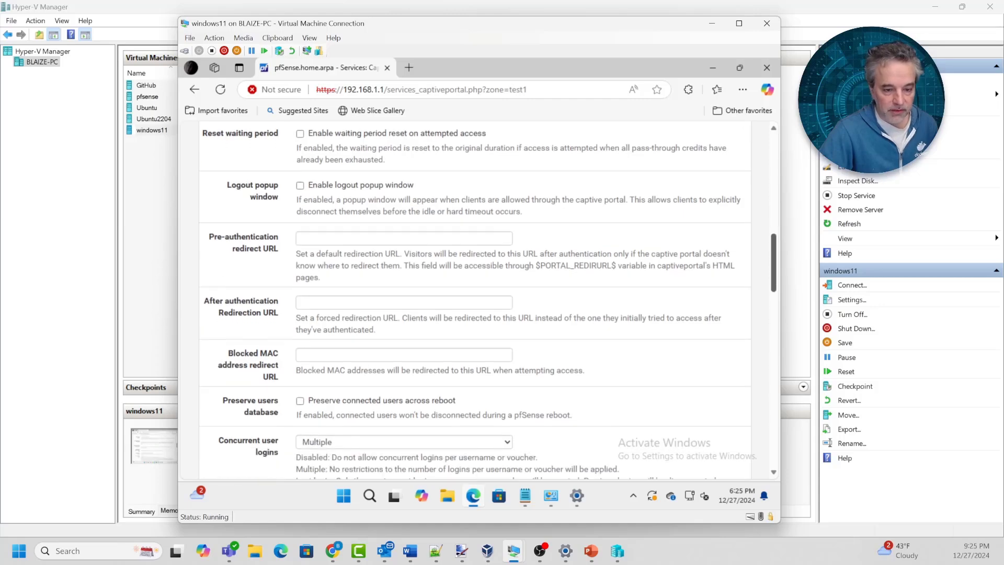
scroll(475, 297, up, 3)
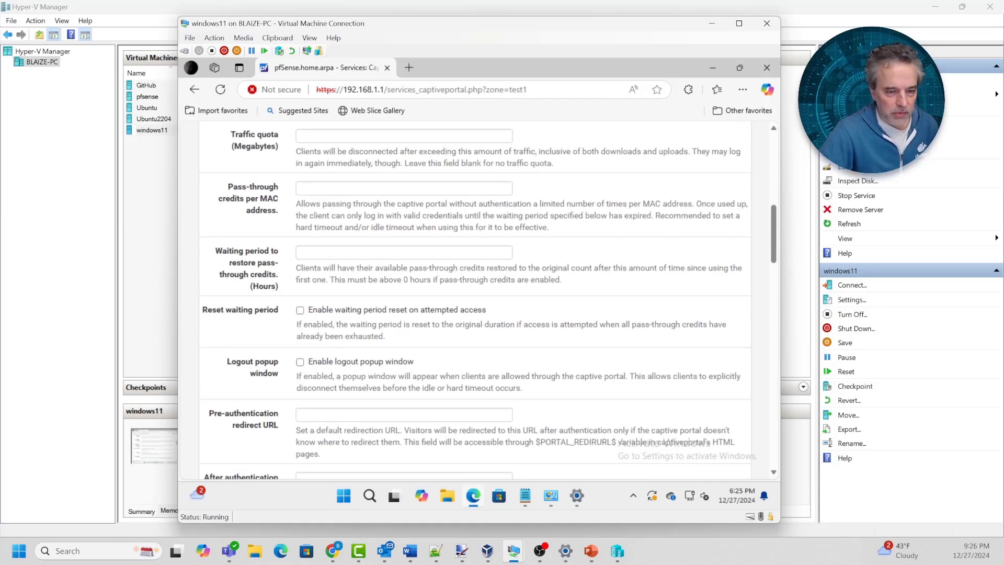
scroll(475, 297, down, 1)
scroll(474, 297, down, 3)
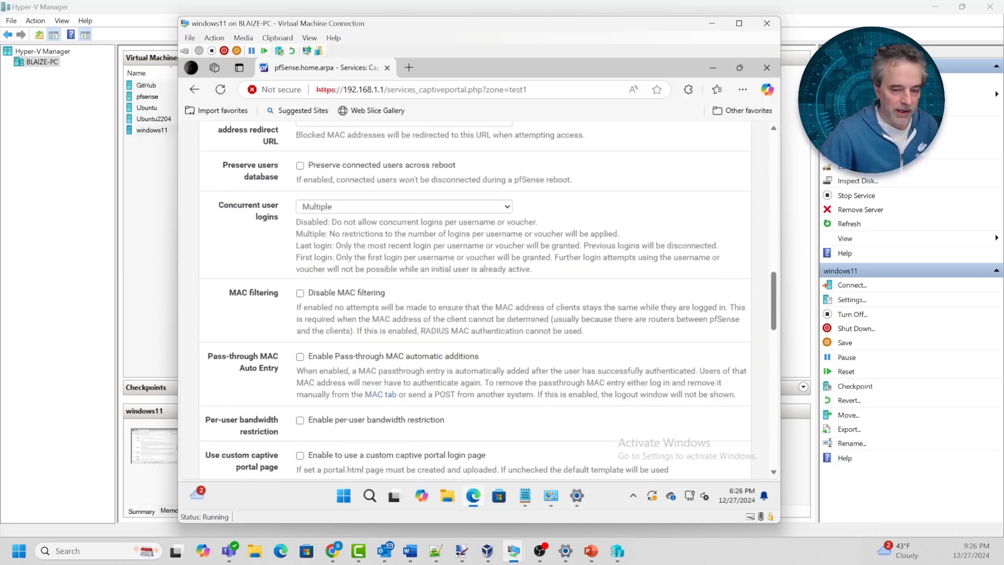
scroll(475, 297, down, 4)
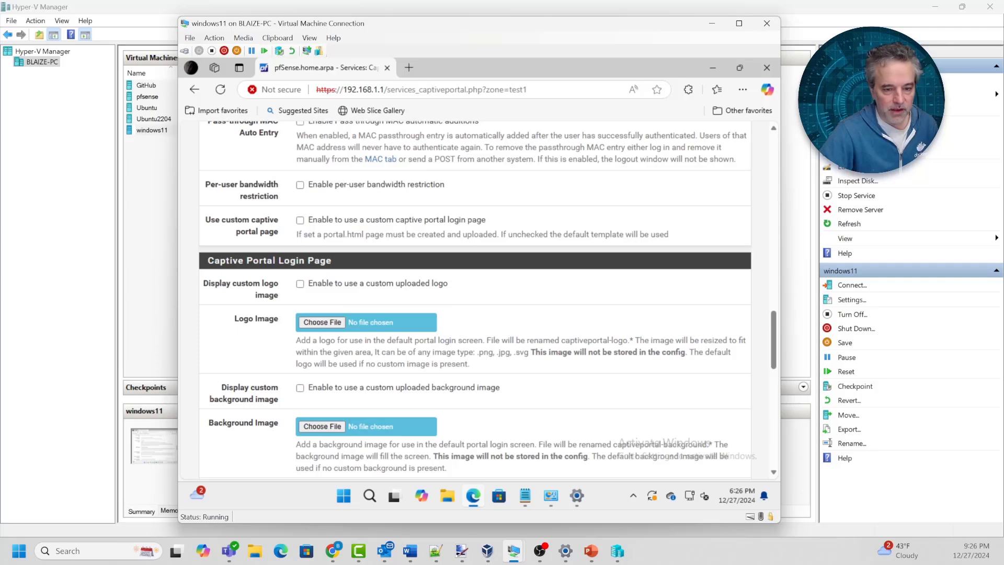
scroll(475, 297, down, 3)
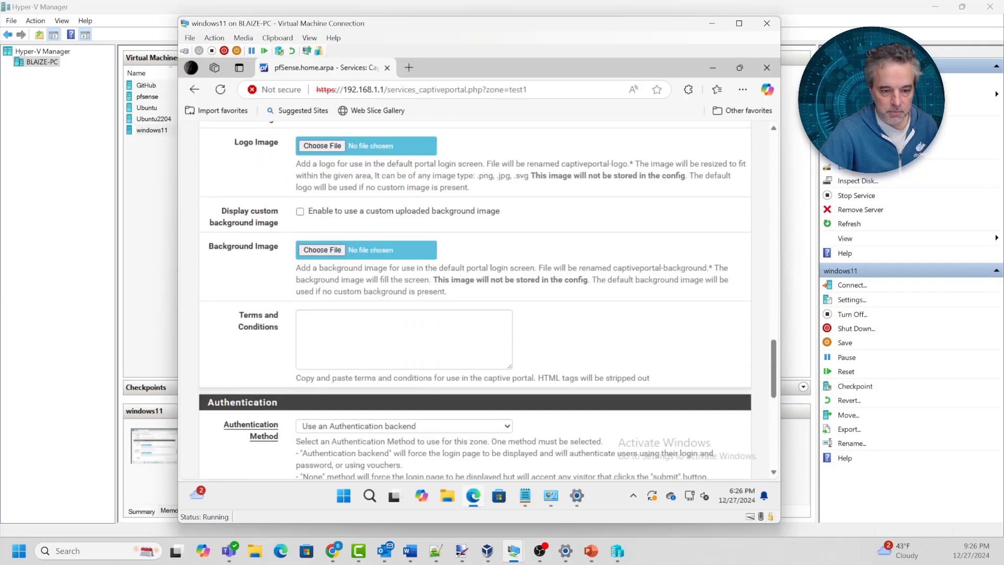
scroll(474, 297, down, 3)
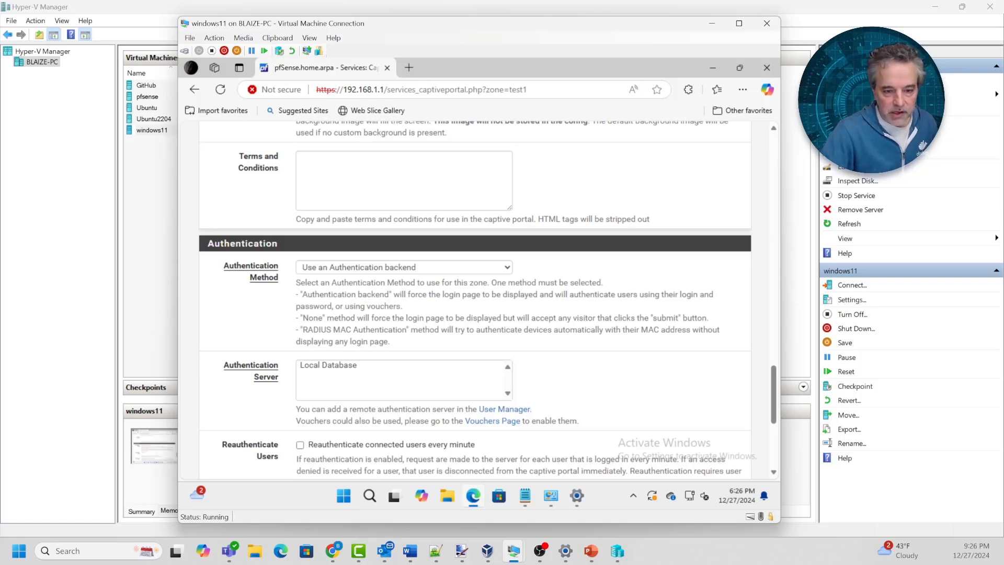
scroll(474, 298, down, 1)
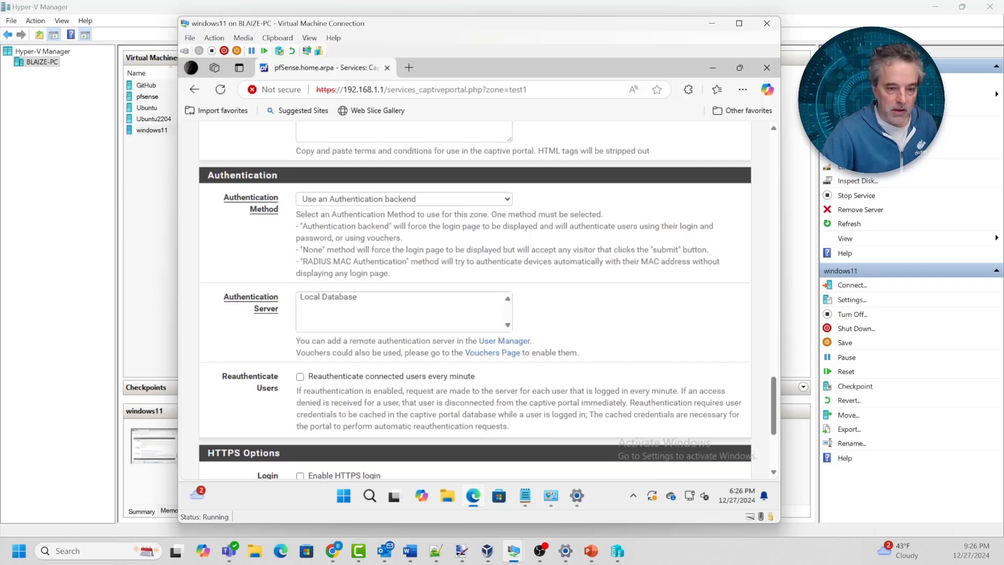
Authenticate against the Local Database, allowing only users with the Captive portal login privilege
click(328, 297)
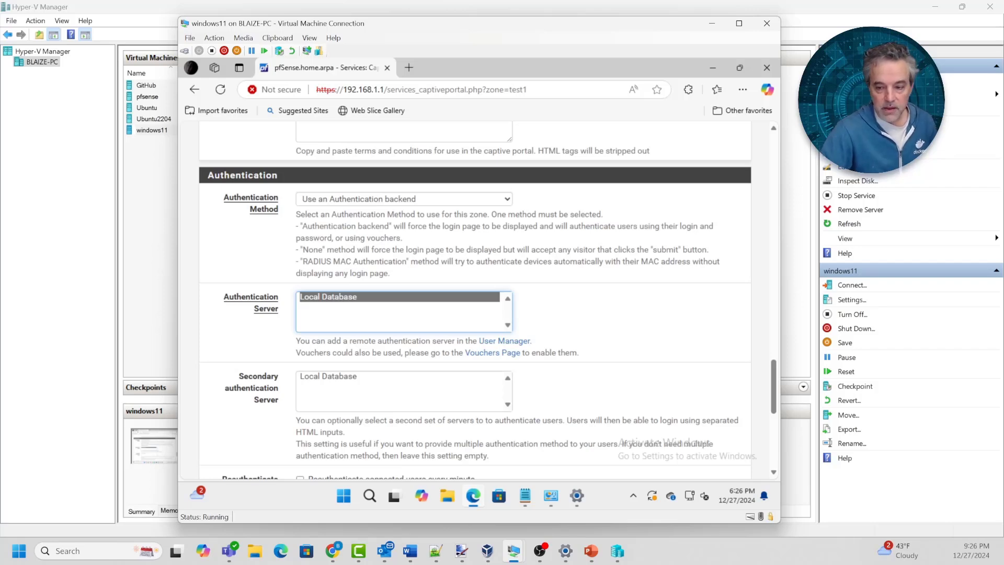
scroll(475, 301, down, 3)
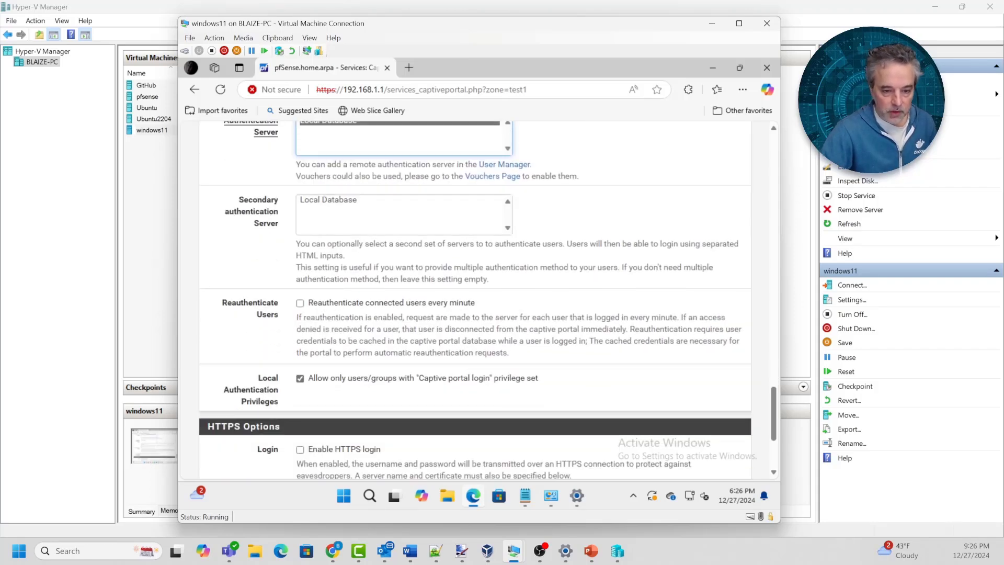
scroll(475, 301, down, 1)
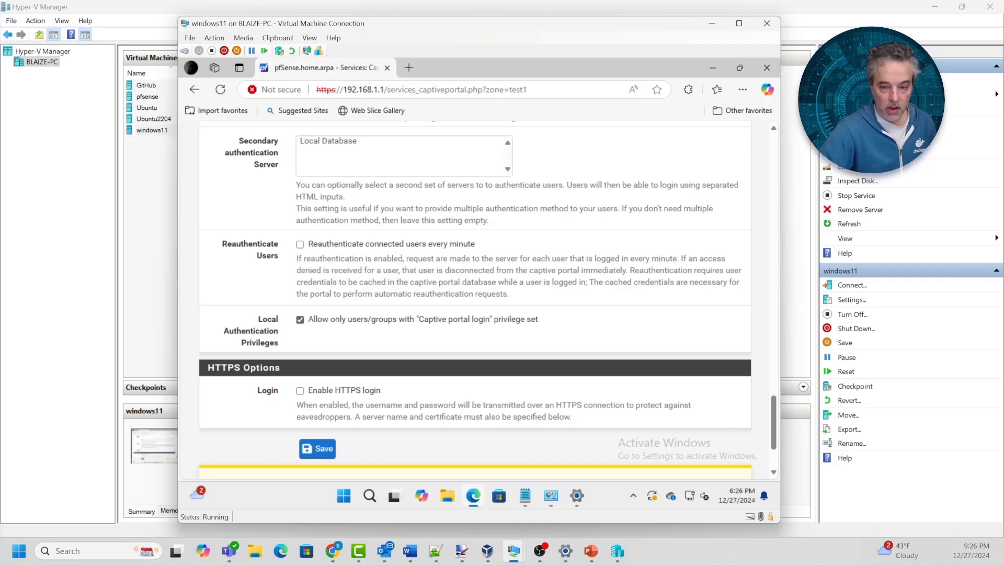
click(301, 320)
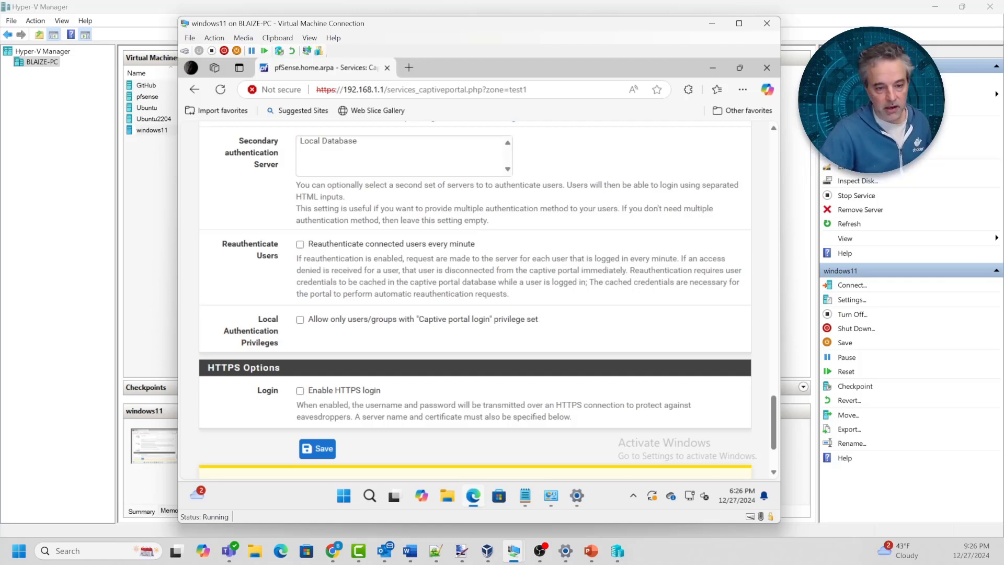
click(301, 320)
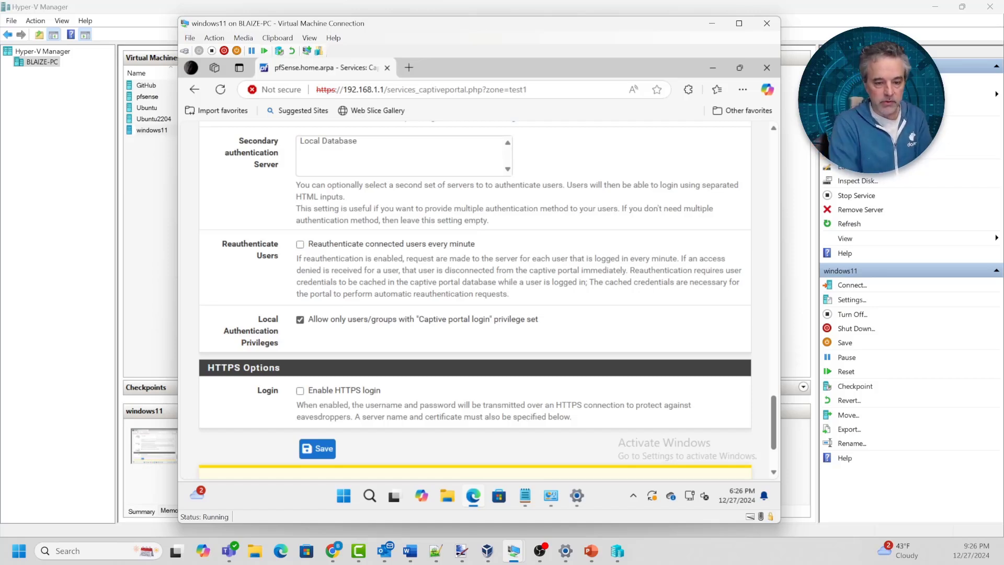
scroll(475, 301, down, 2)
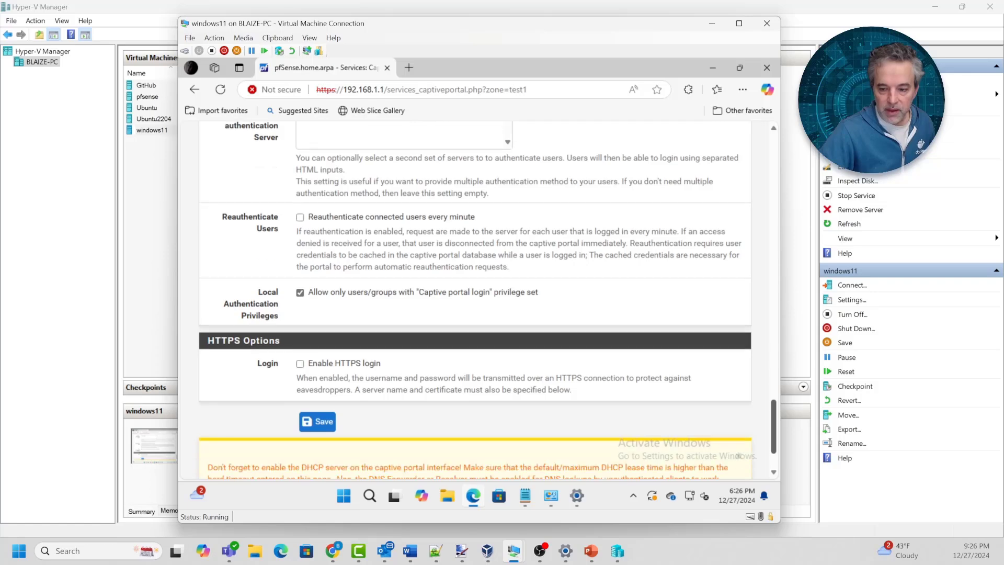
scroll(475, 301, up, 2)
Save the test1 zone, then go to System > User Manager to view the users list
click(317, 448)
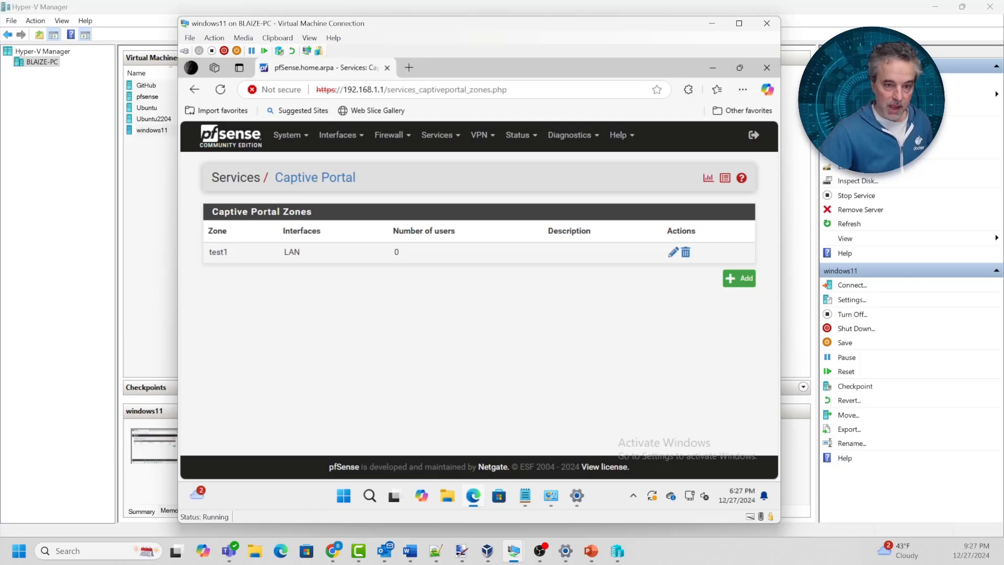
click(288, 135)
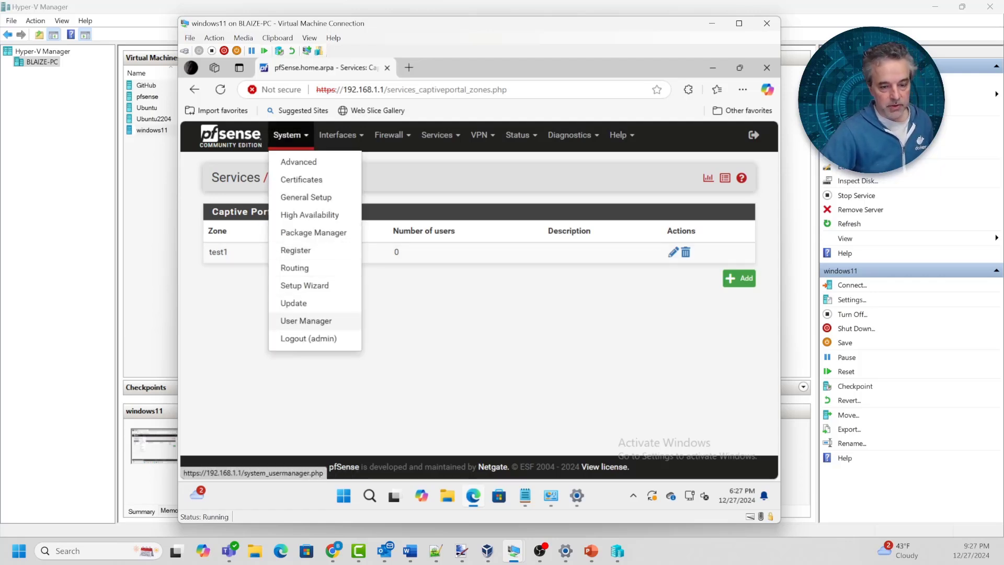
click(306, 320)
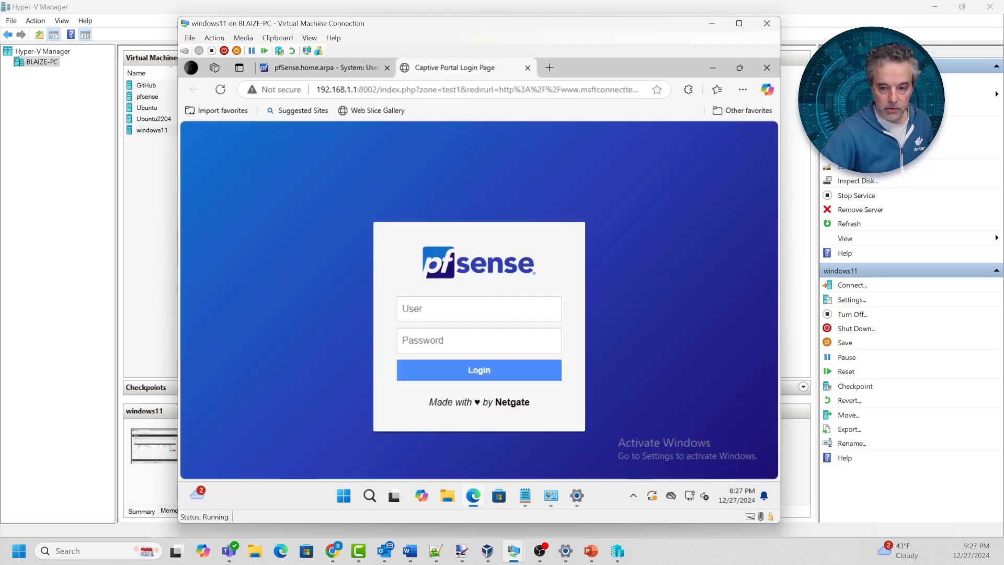
click(325, 68)
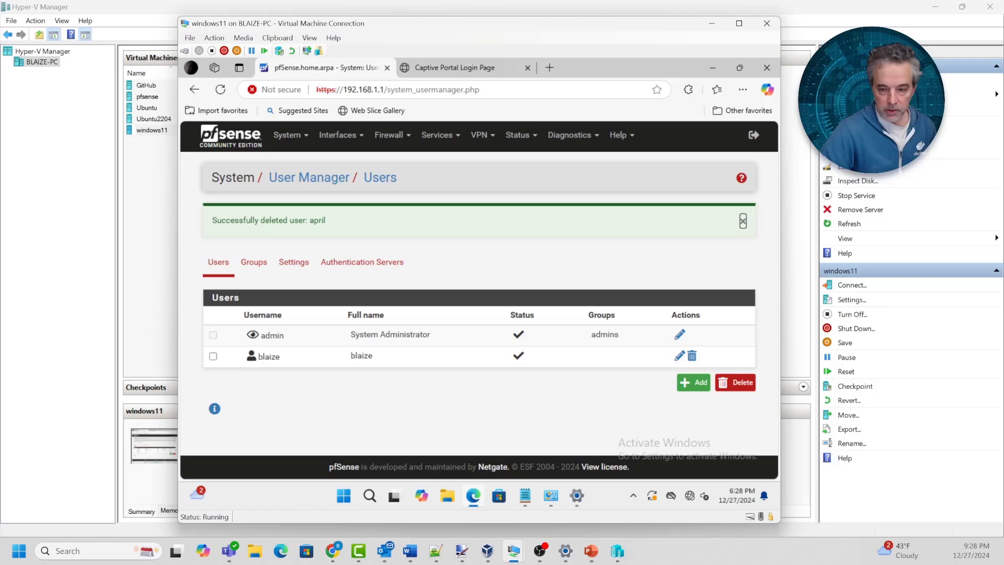
Add and save a pfSense user named 'april' with a password, entered twice to confirm
click(693, 382)
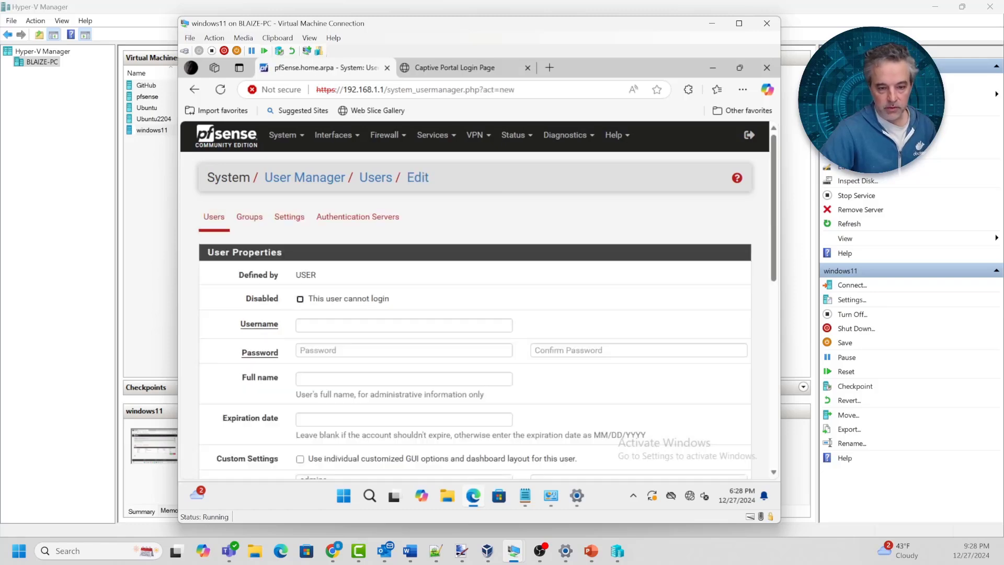
click(403, 325)
text(apro)
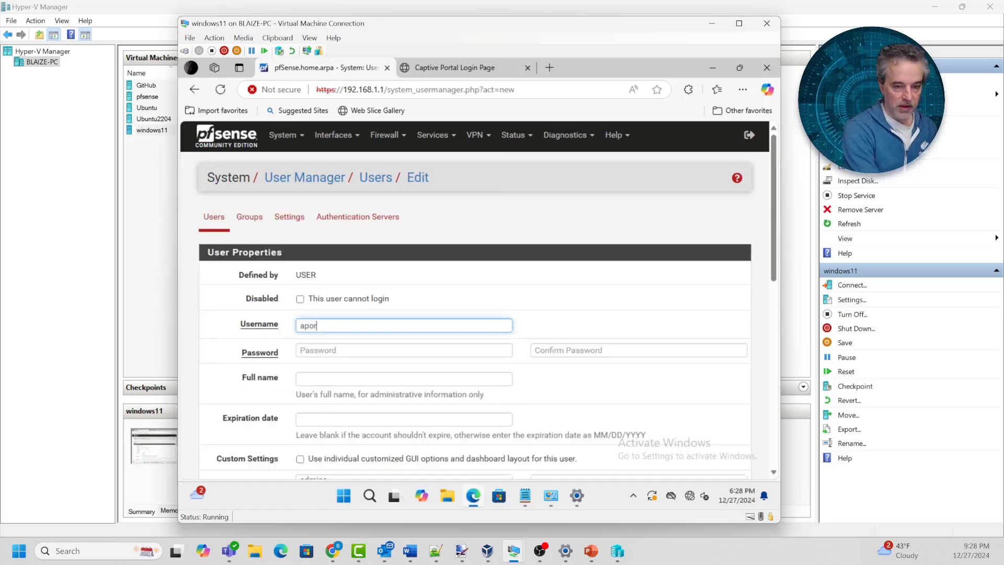
key(BackSpace)
text(il)
key(Tab)
text(•••)
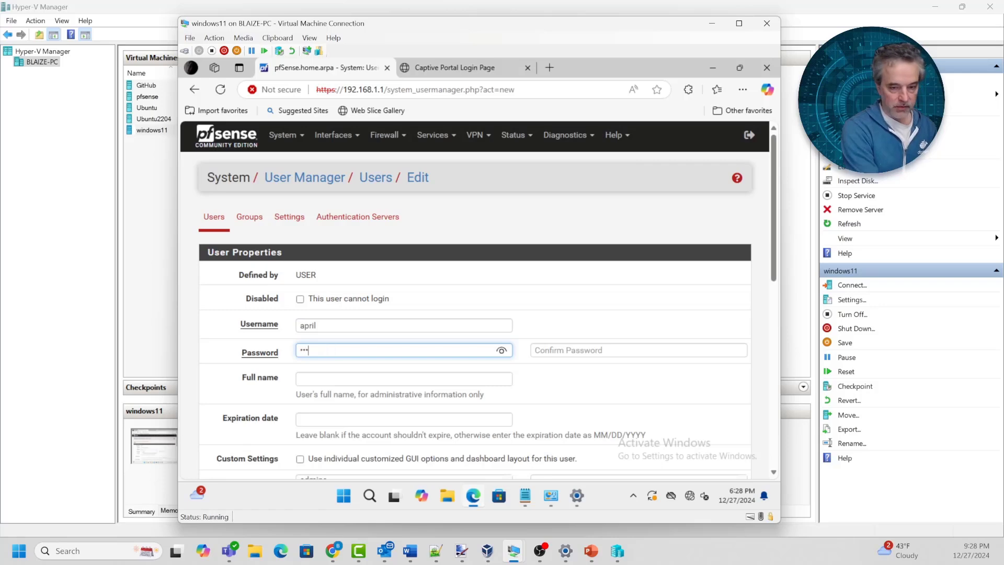
key(Tab)
text(•••)
scroll(475, 301, down, 10)
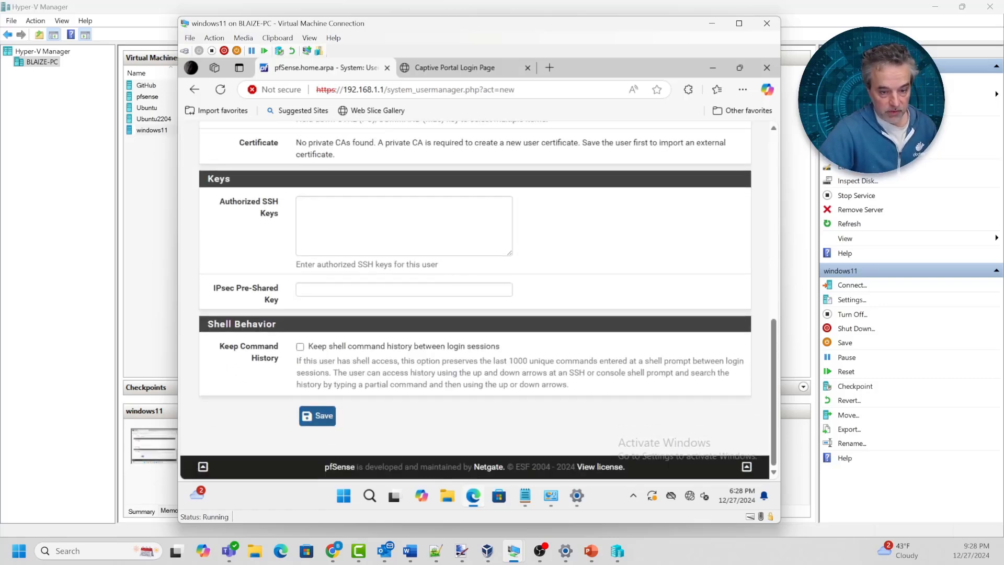
click(317, 427)
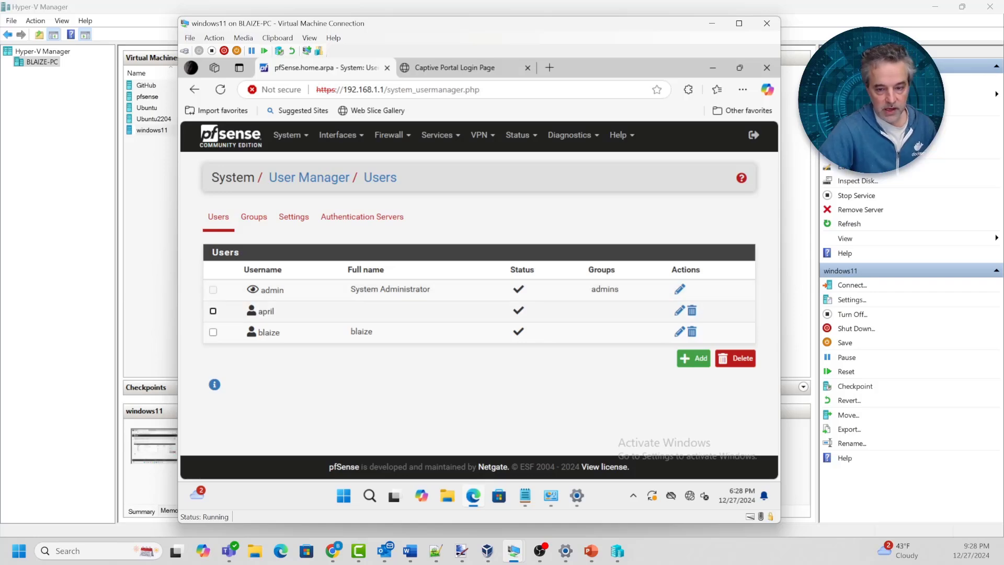
Give user april the 'User - Services: Captive Portal login' privilege and save
click(679, 310)
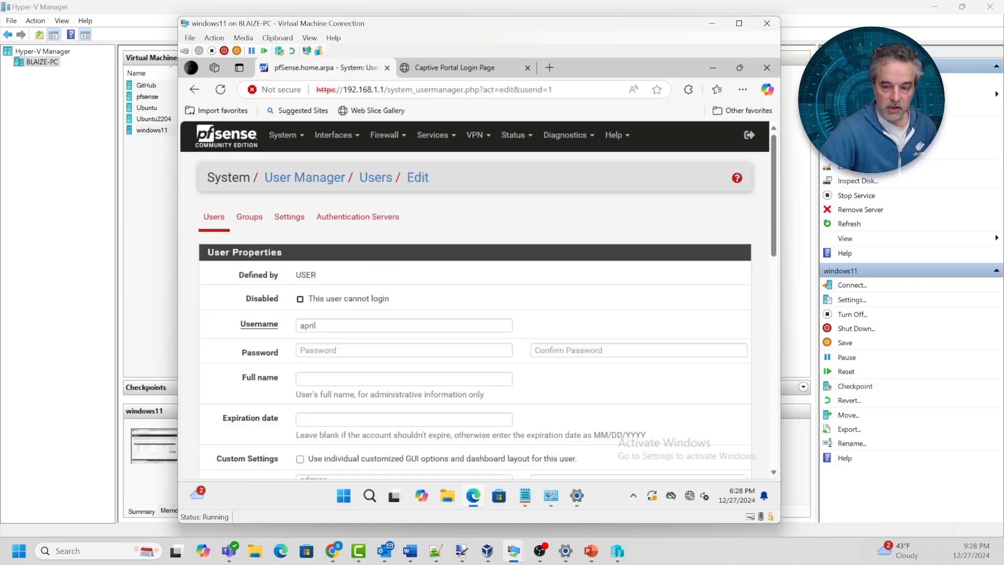
scroll(679, 310, down, 5)
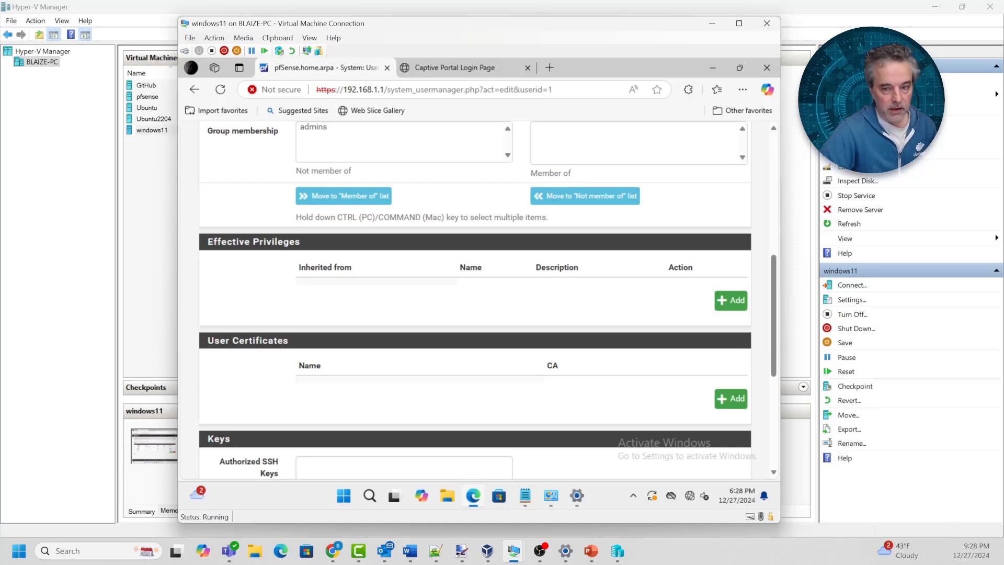
scroll(474, 301, up, 2)
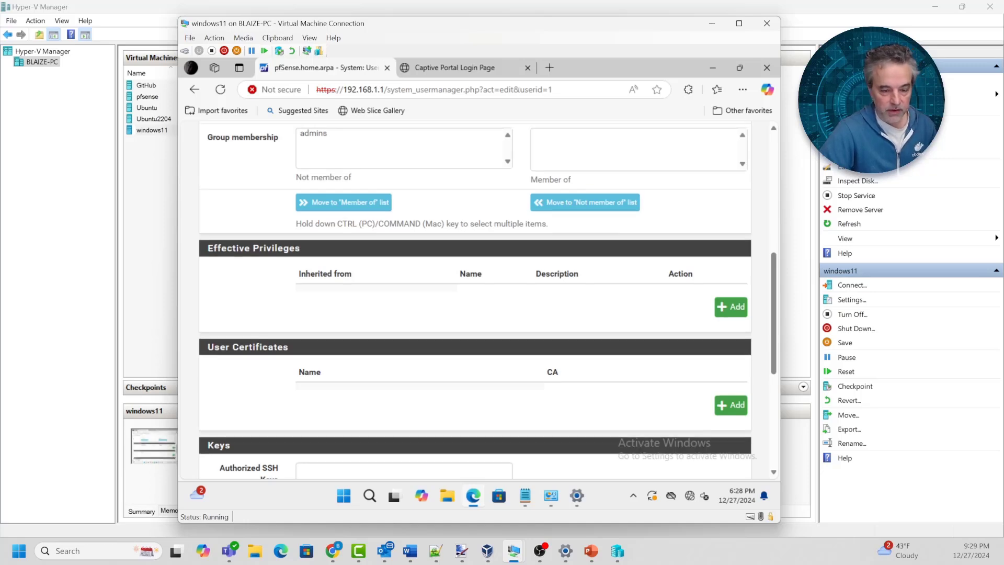
scroll(474, 301, down, 2)
click(730, 301)
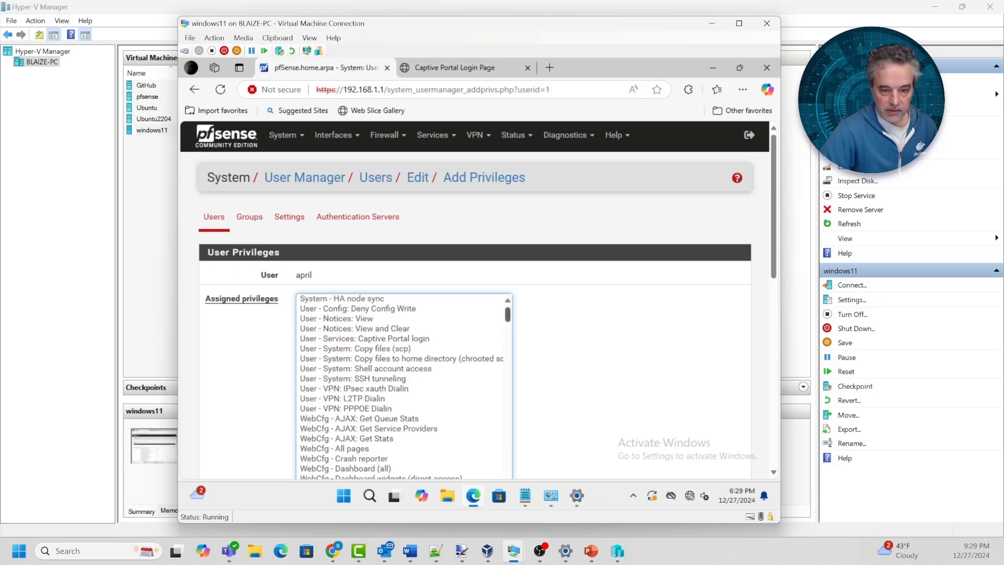
click(364, 339)
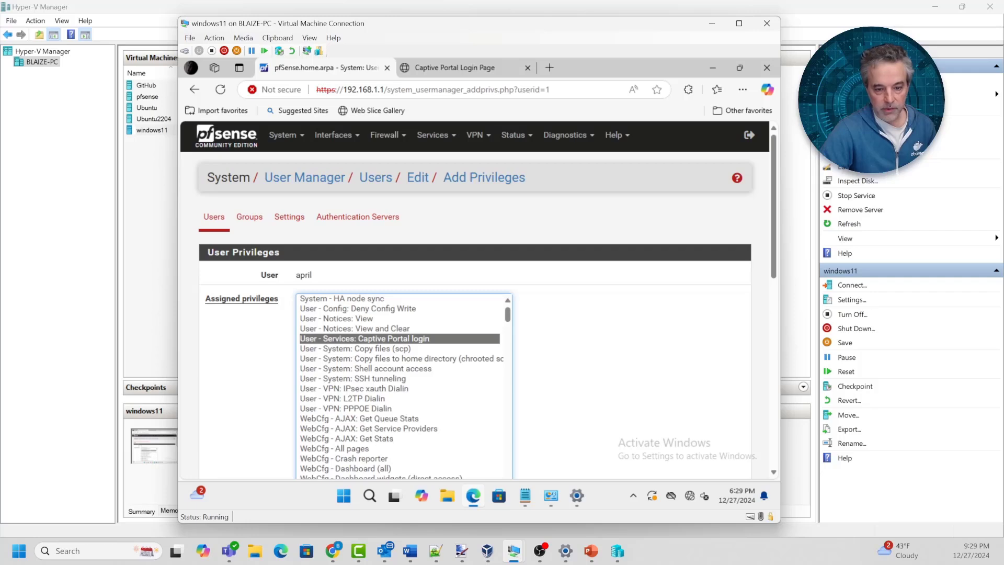
scroll(590, 361, down, 8)
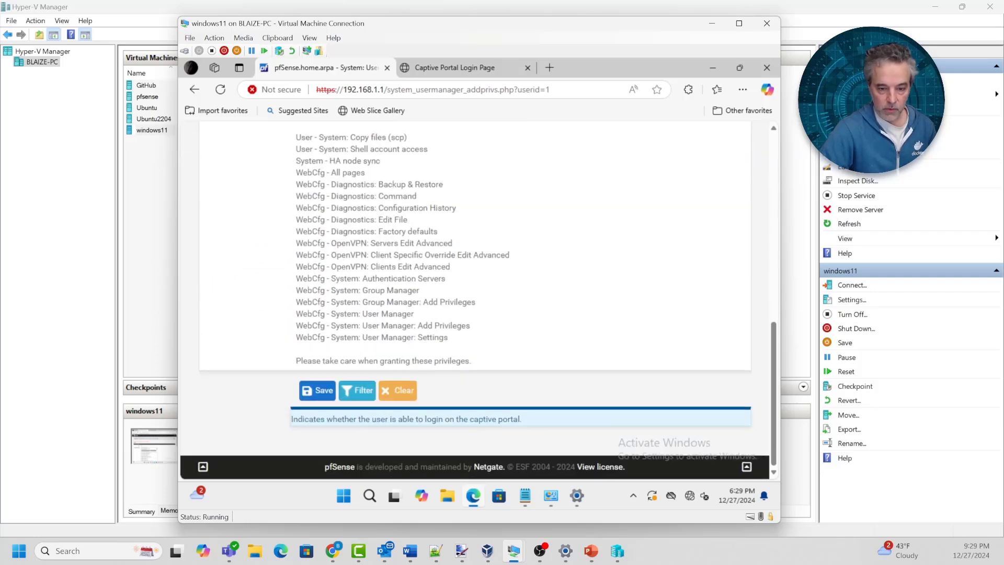
click(317, 390)
Review the updated user page, then switch to the test1 captive portal login page
scroll(317, 391, down, 4)
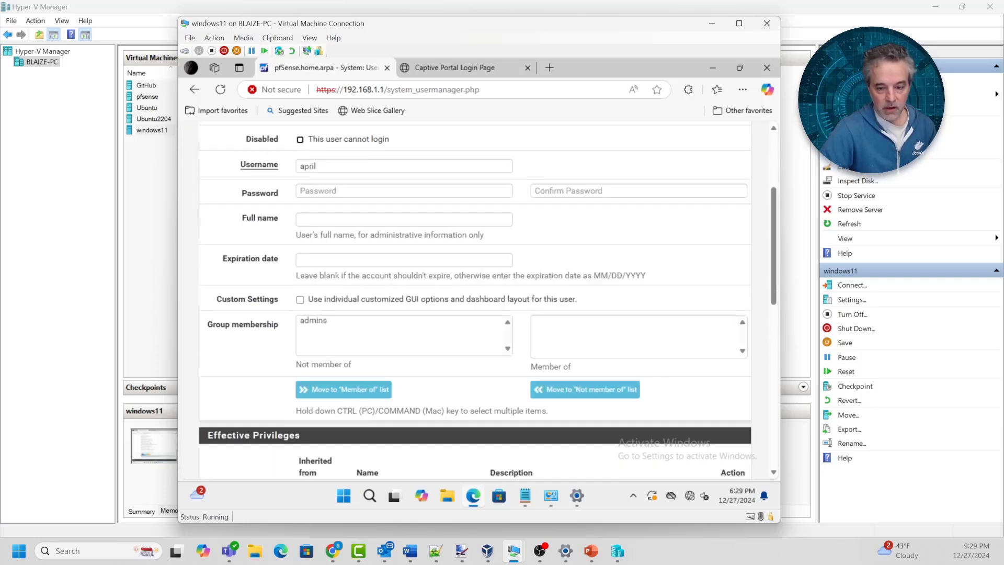
scroll(488, 300, down, 6)
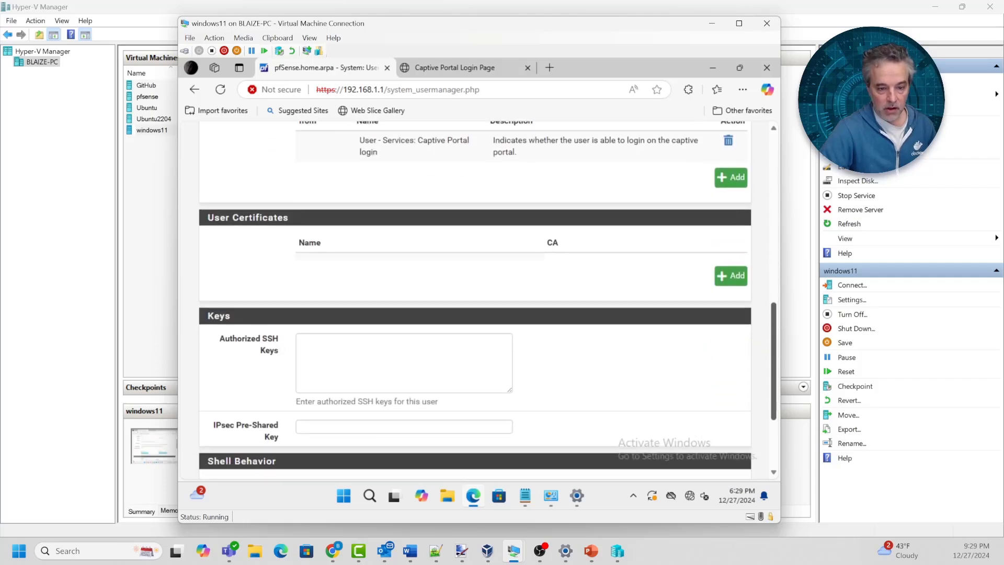
scroll(488, 300, up, 3)
scroll(486, 301, up, 6)
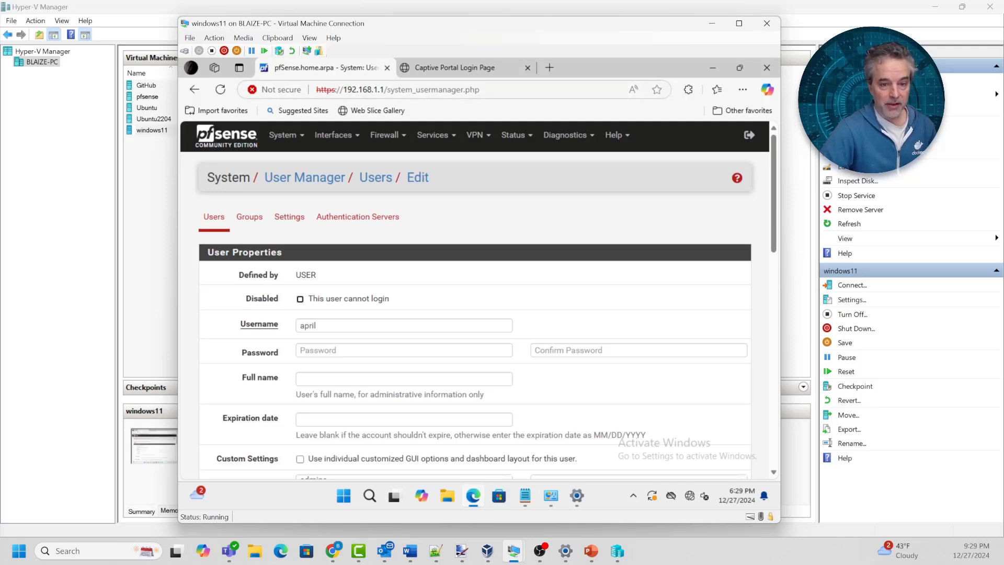
click(455, 68)
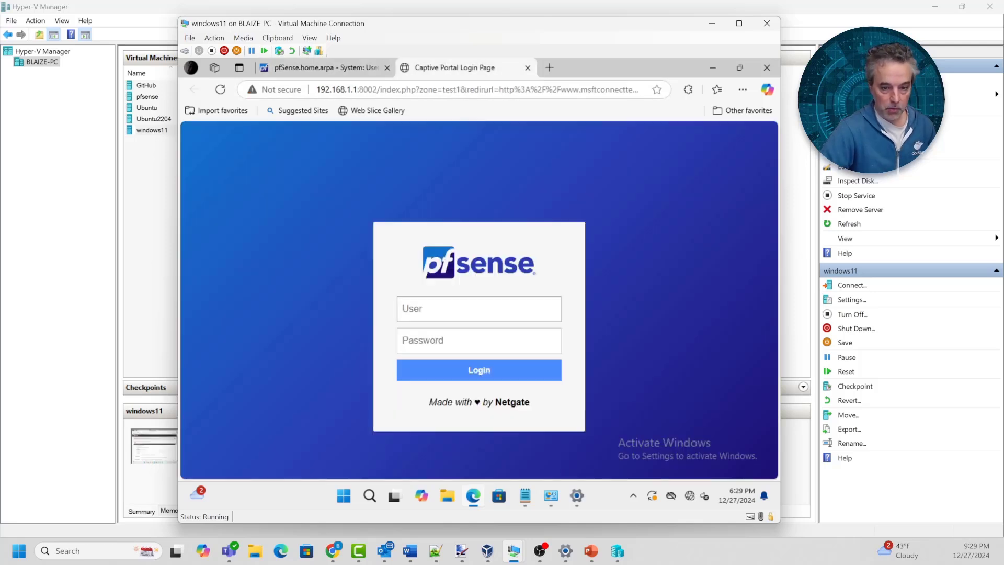
Log in to the test1 captive portal as april and decline Edge's save-password offer
click(479, 309)
text(april)
key(Tab)
text(•••)
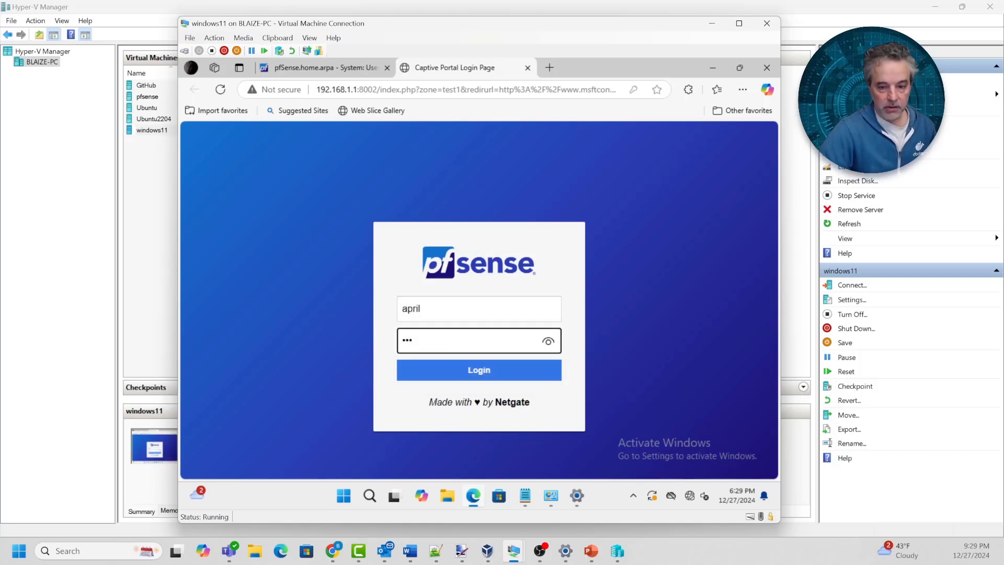
key(Return)
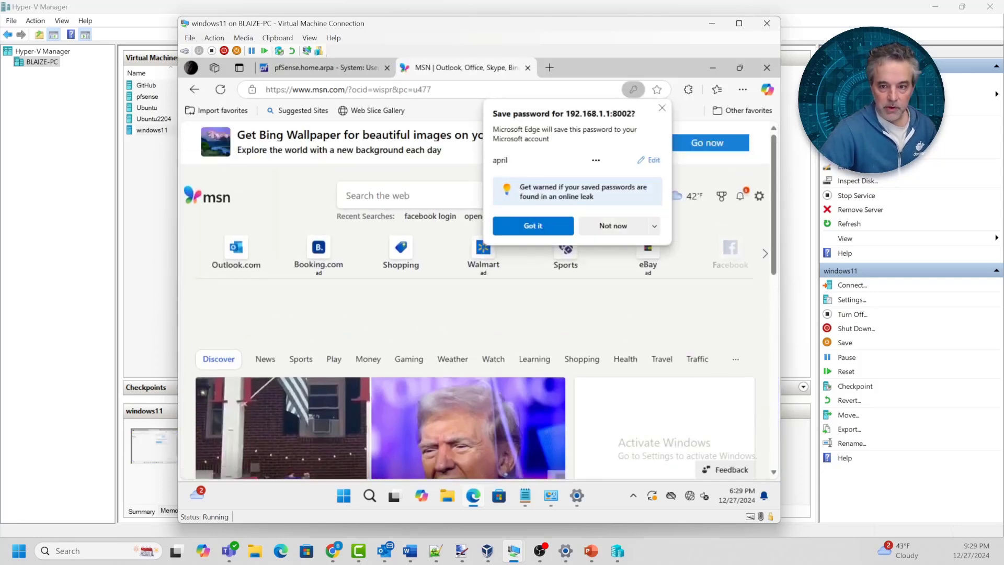
click(661, 107)
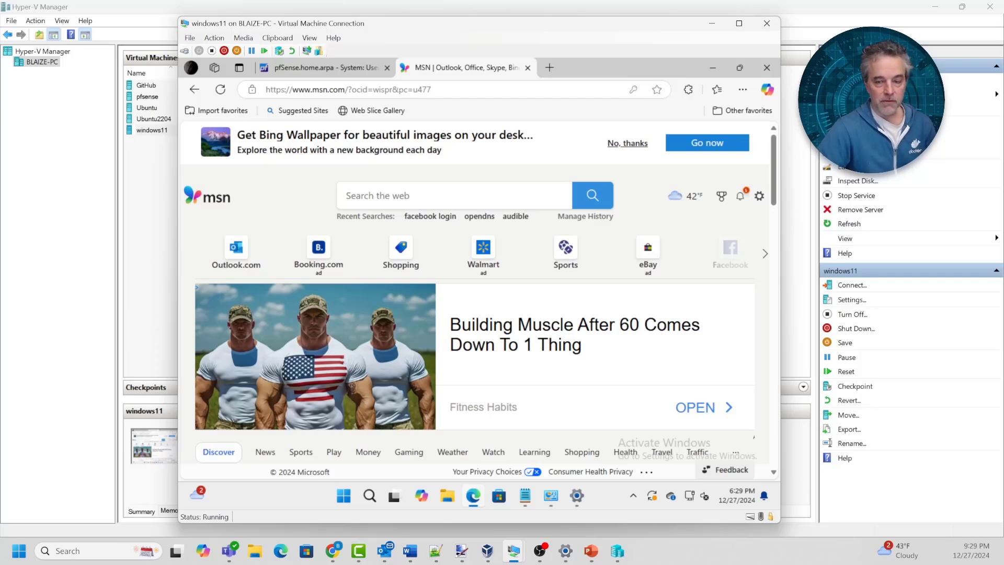
Visit exampleadultsite.com in an InPrivate window and expand the certificate error's Advanced details
click(549, 68)
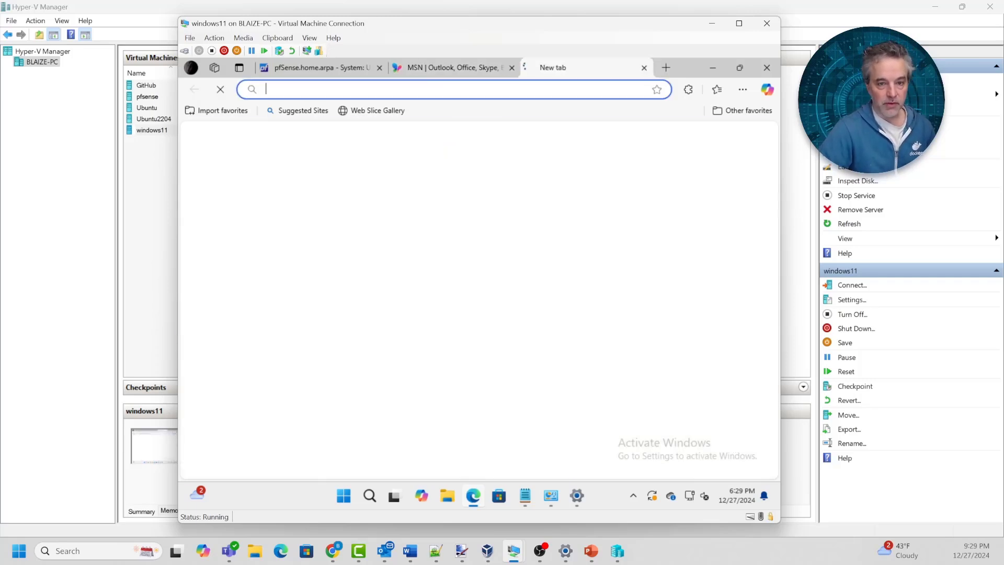
text(exa)
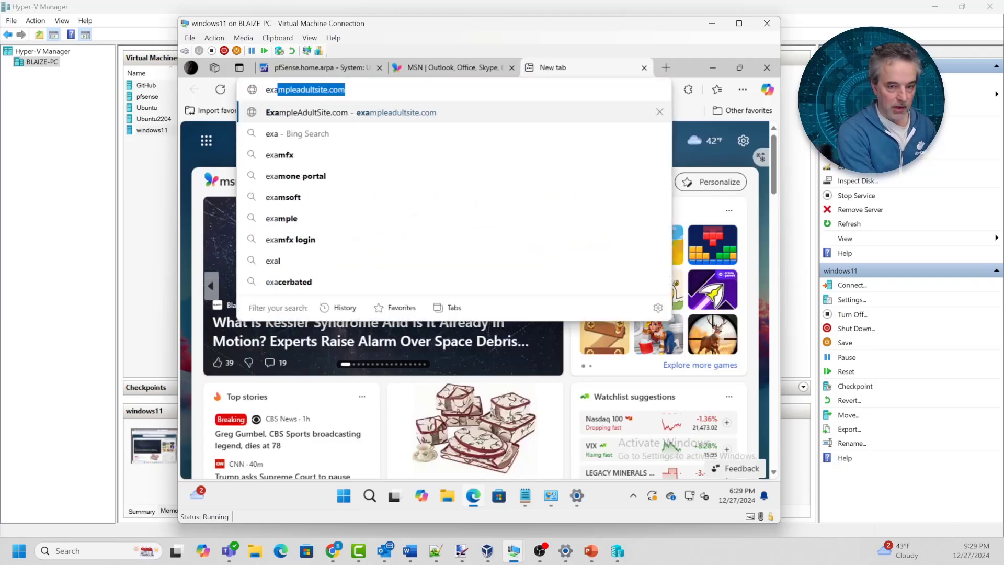
key(ctrl+shift+n)
text(exa)
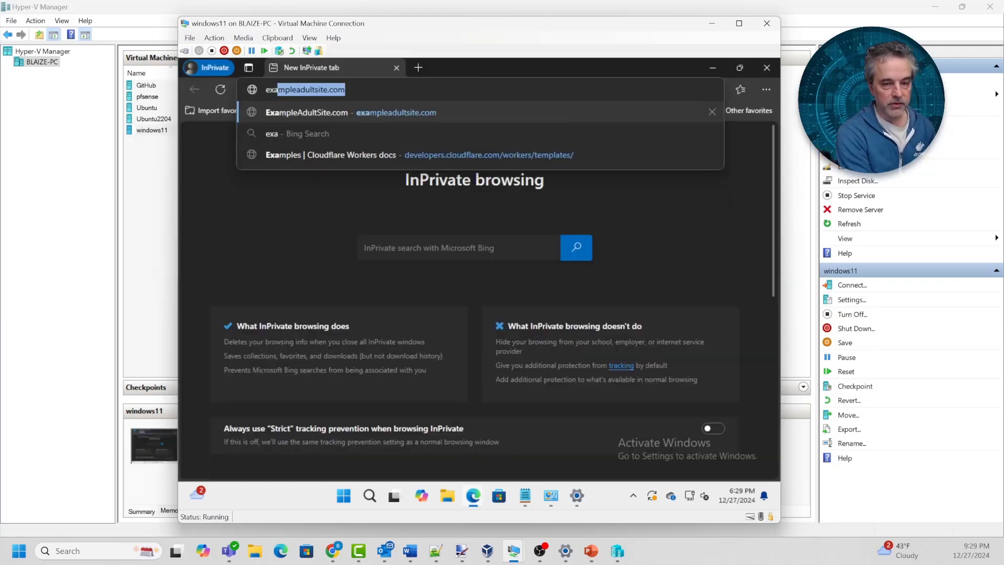
key(Return)
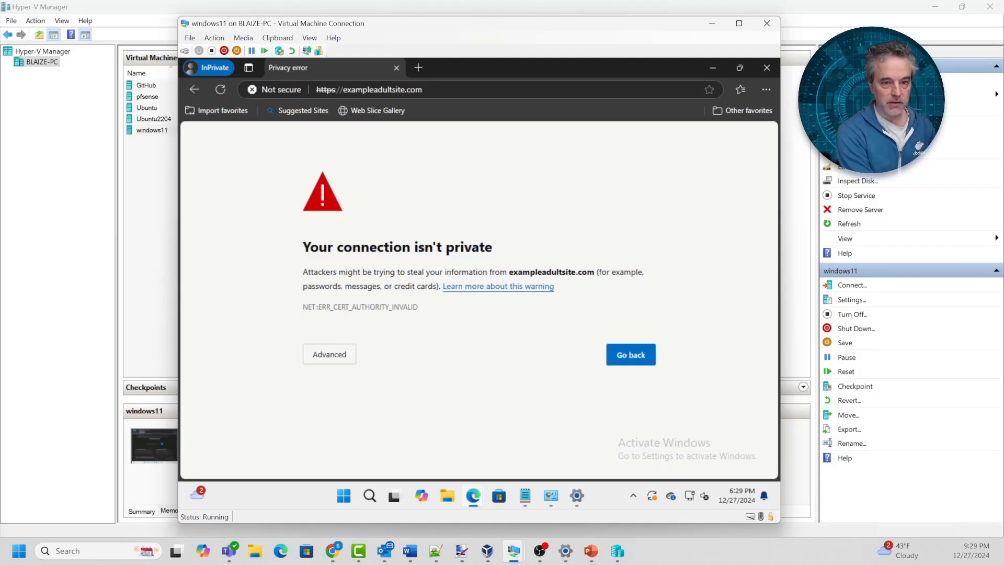
click(329, 354)
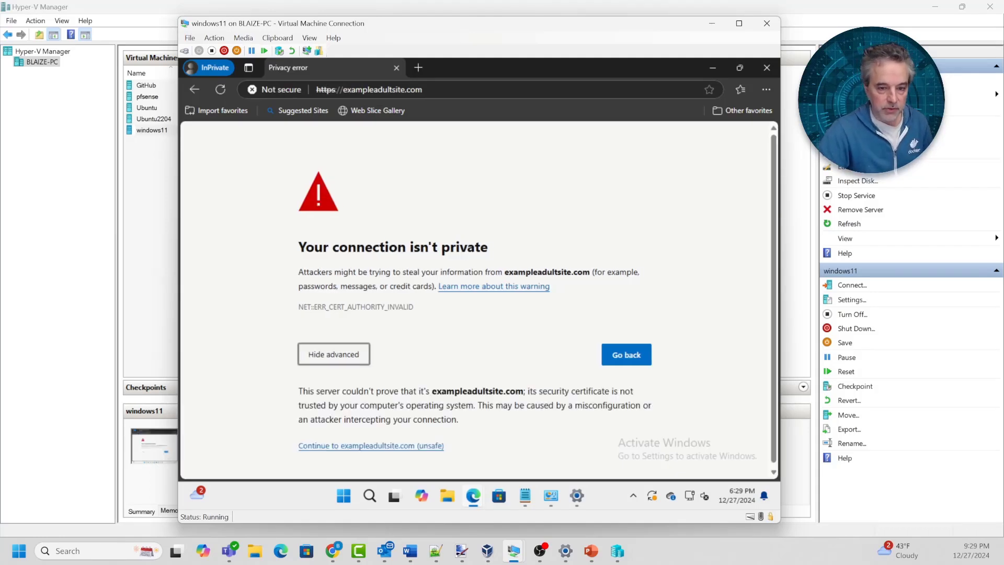